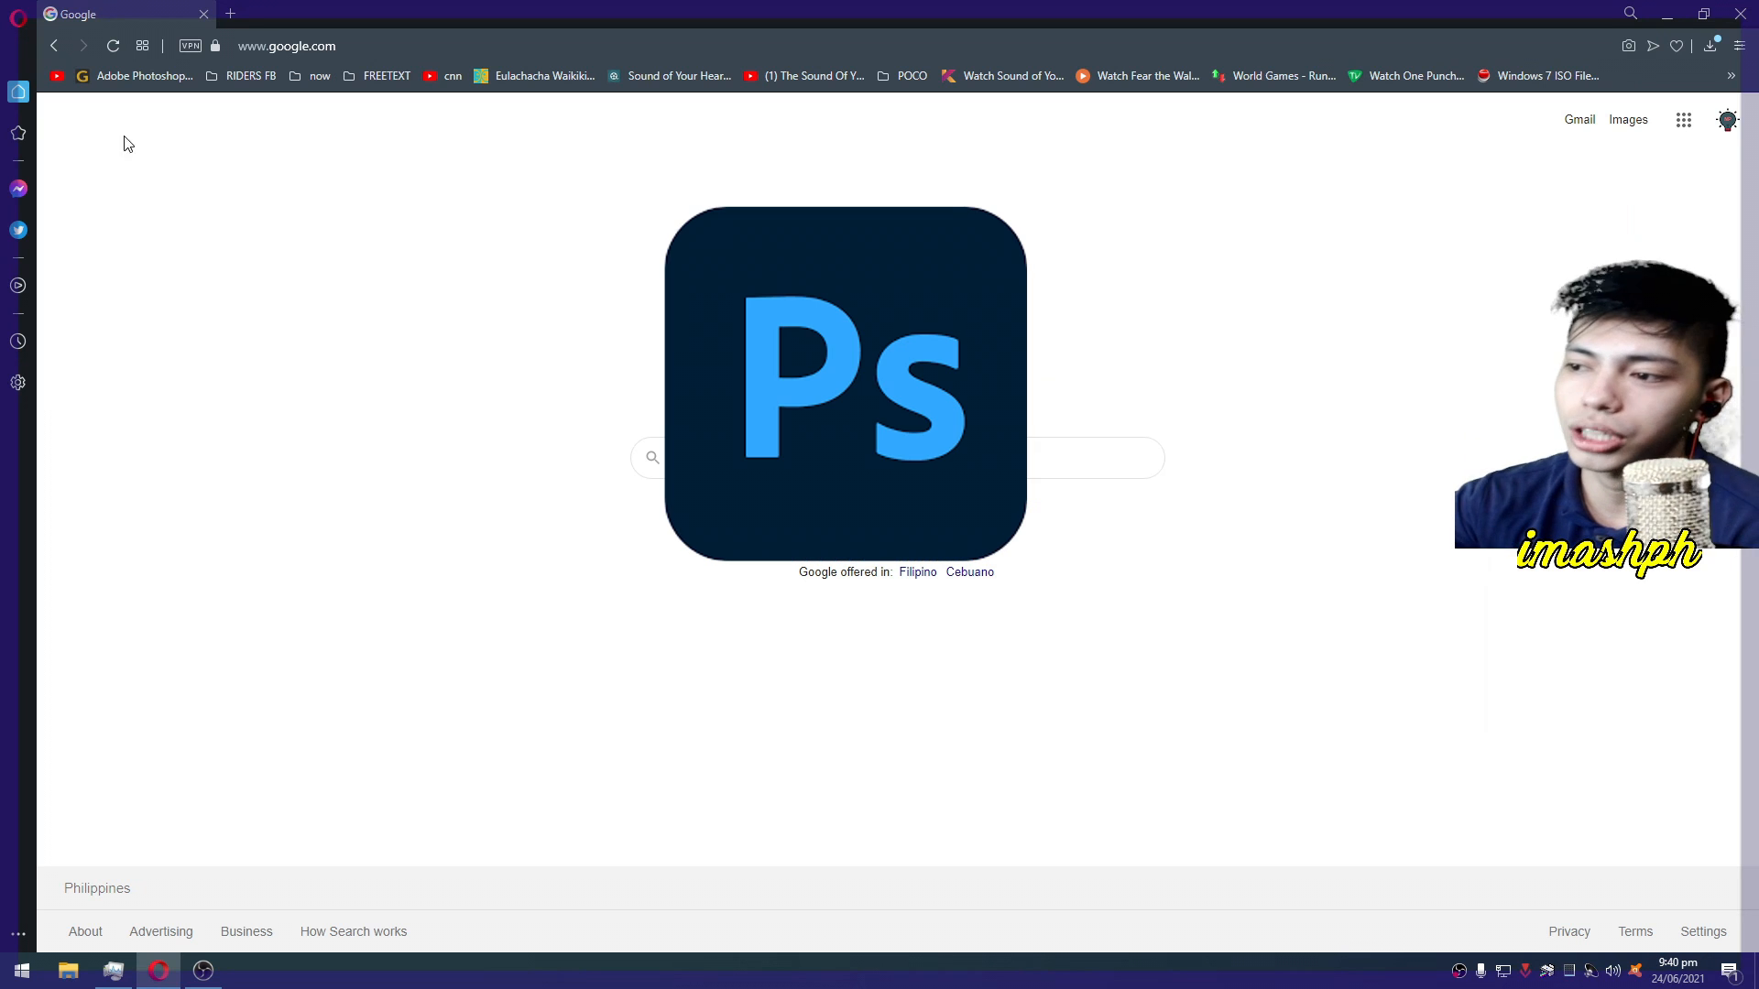
Launch Adobe Photoshop 2020
{"action": "left_click", "coordinate": [22, 970]}
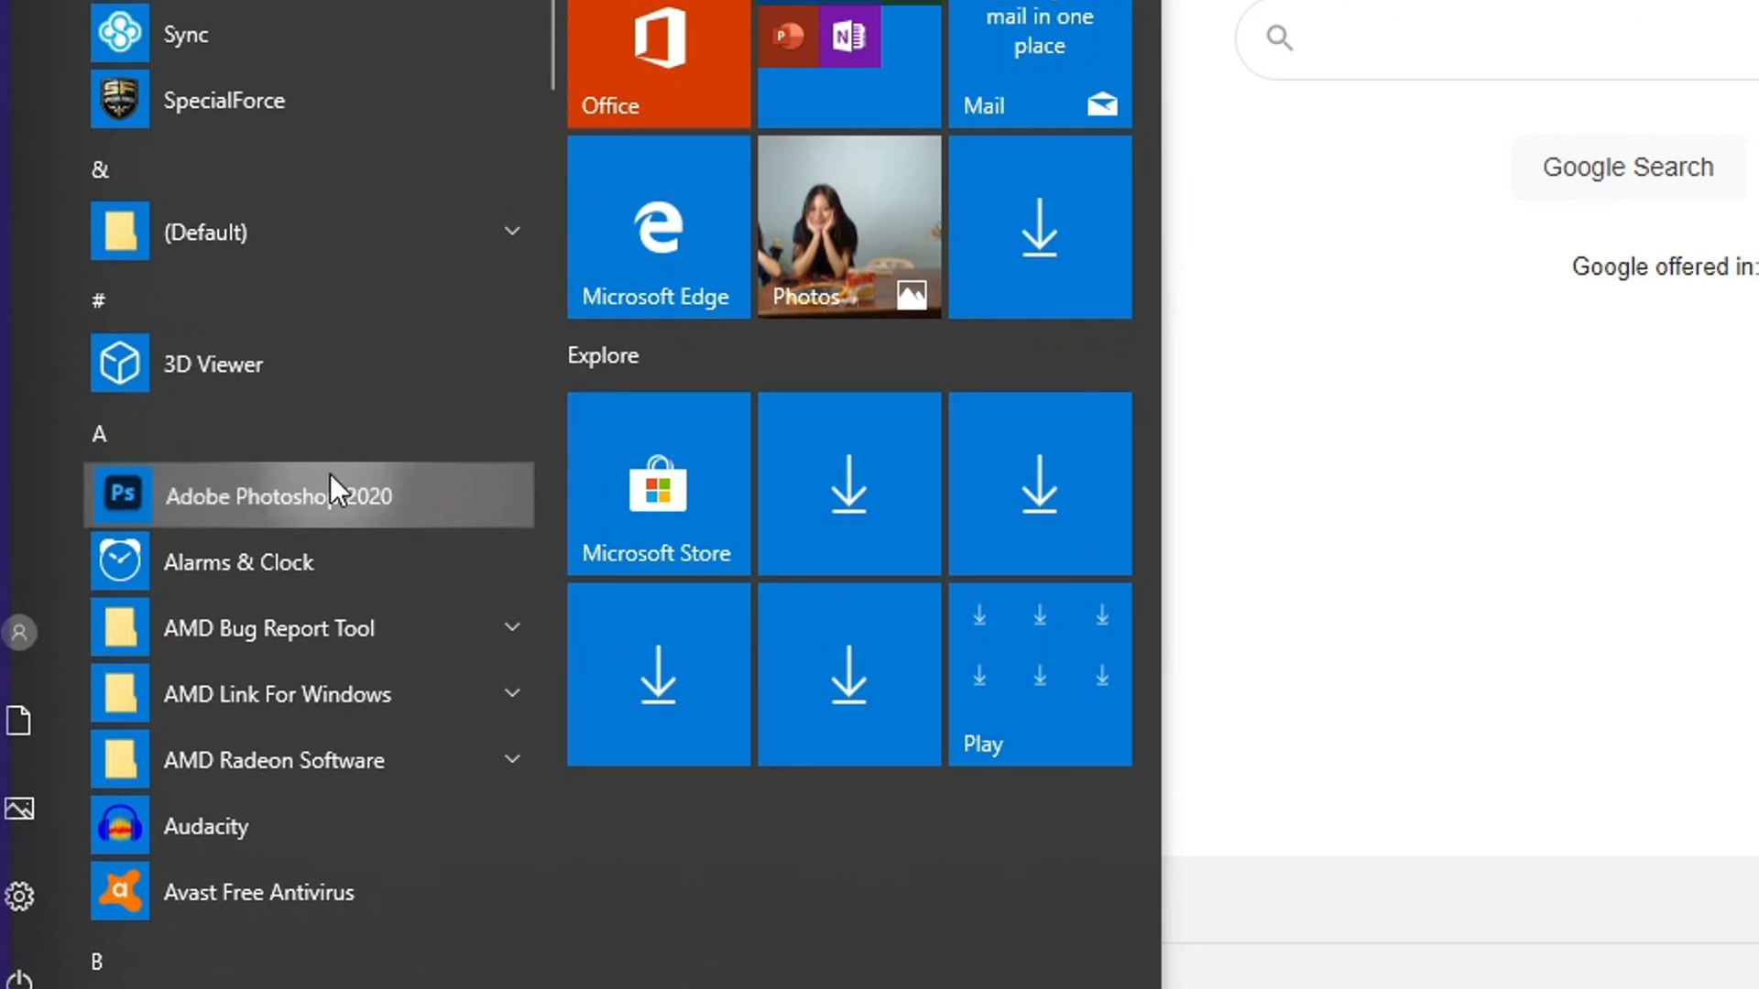
{"action": "left_click", "coordinate": [183, 686]}
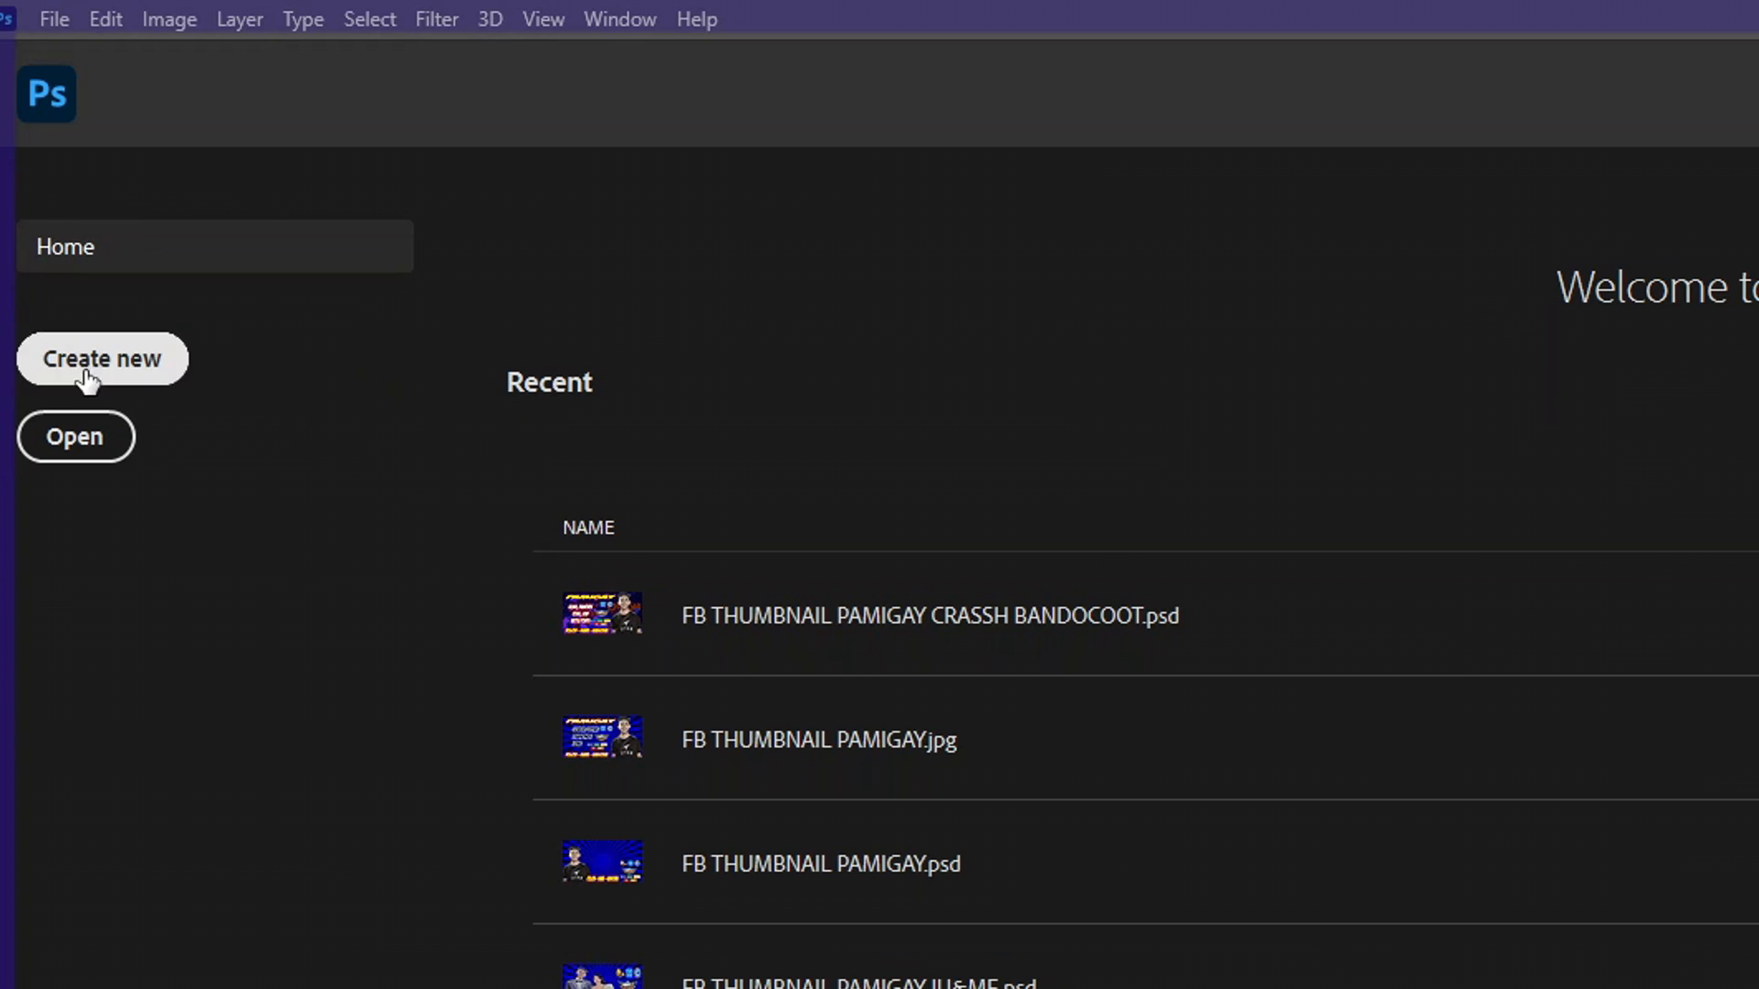
{"action": "left_click", "coordinate": [52, 19]}
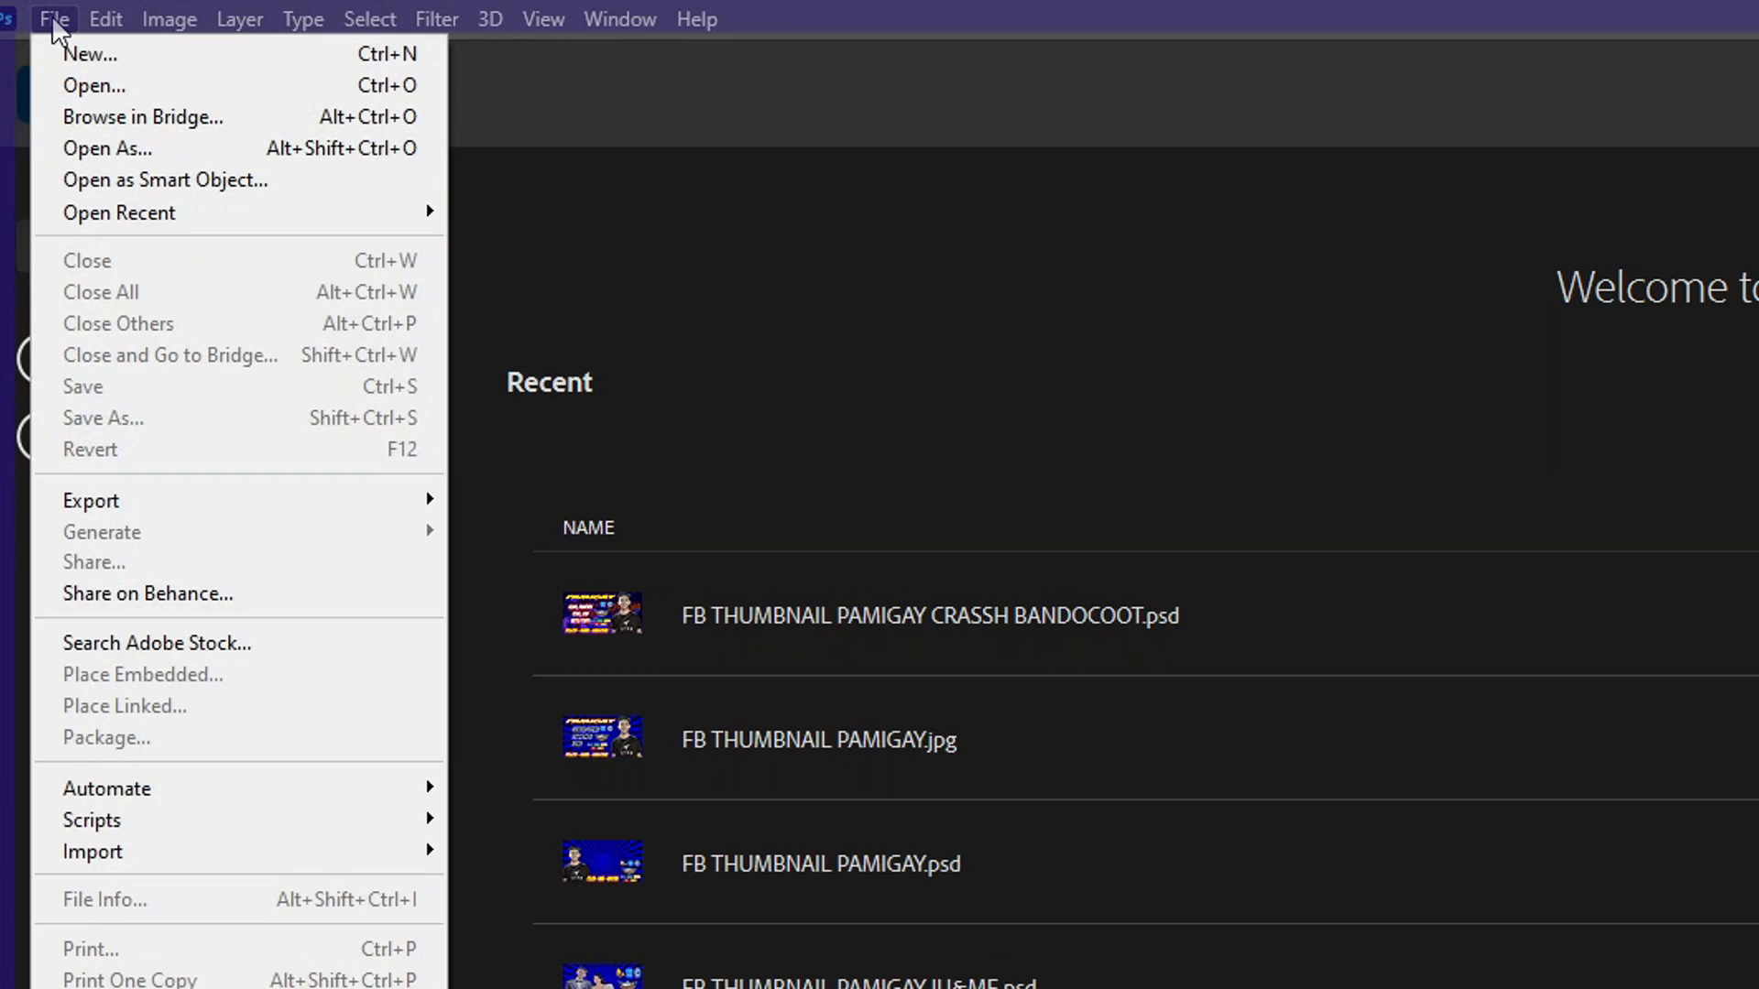
{"action": "left_click", "coordinate": [92, 79]}
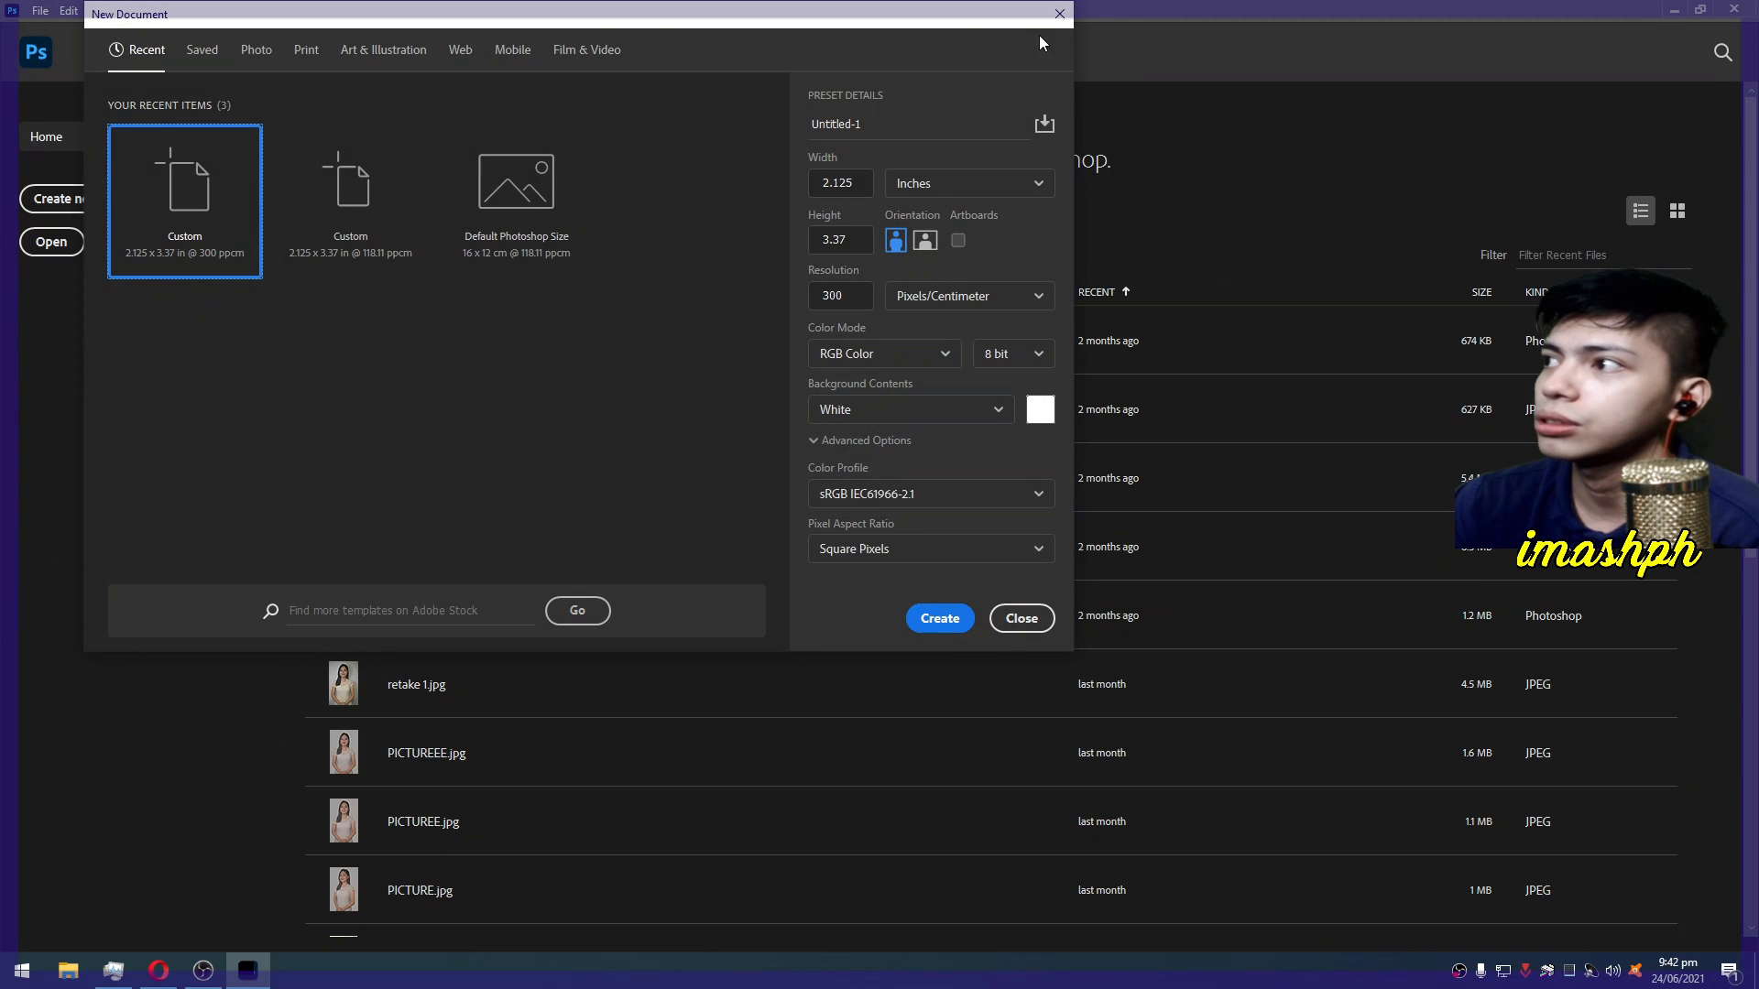
{"action": "left_click", "coordinate": [1060, 15]}
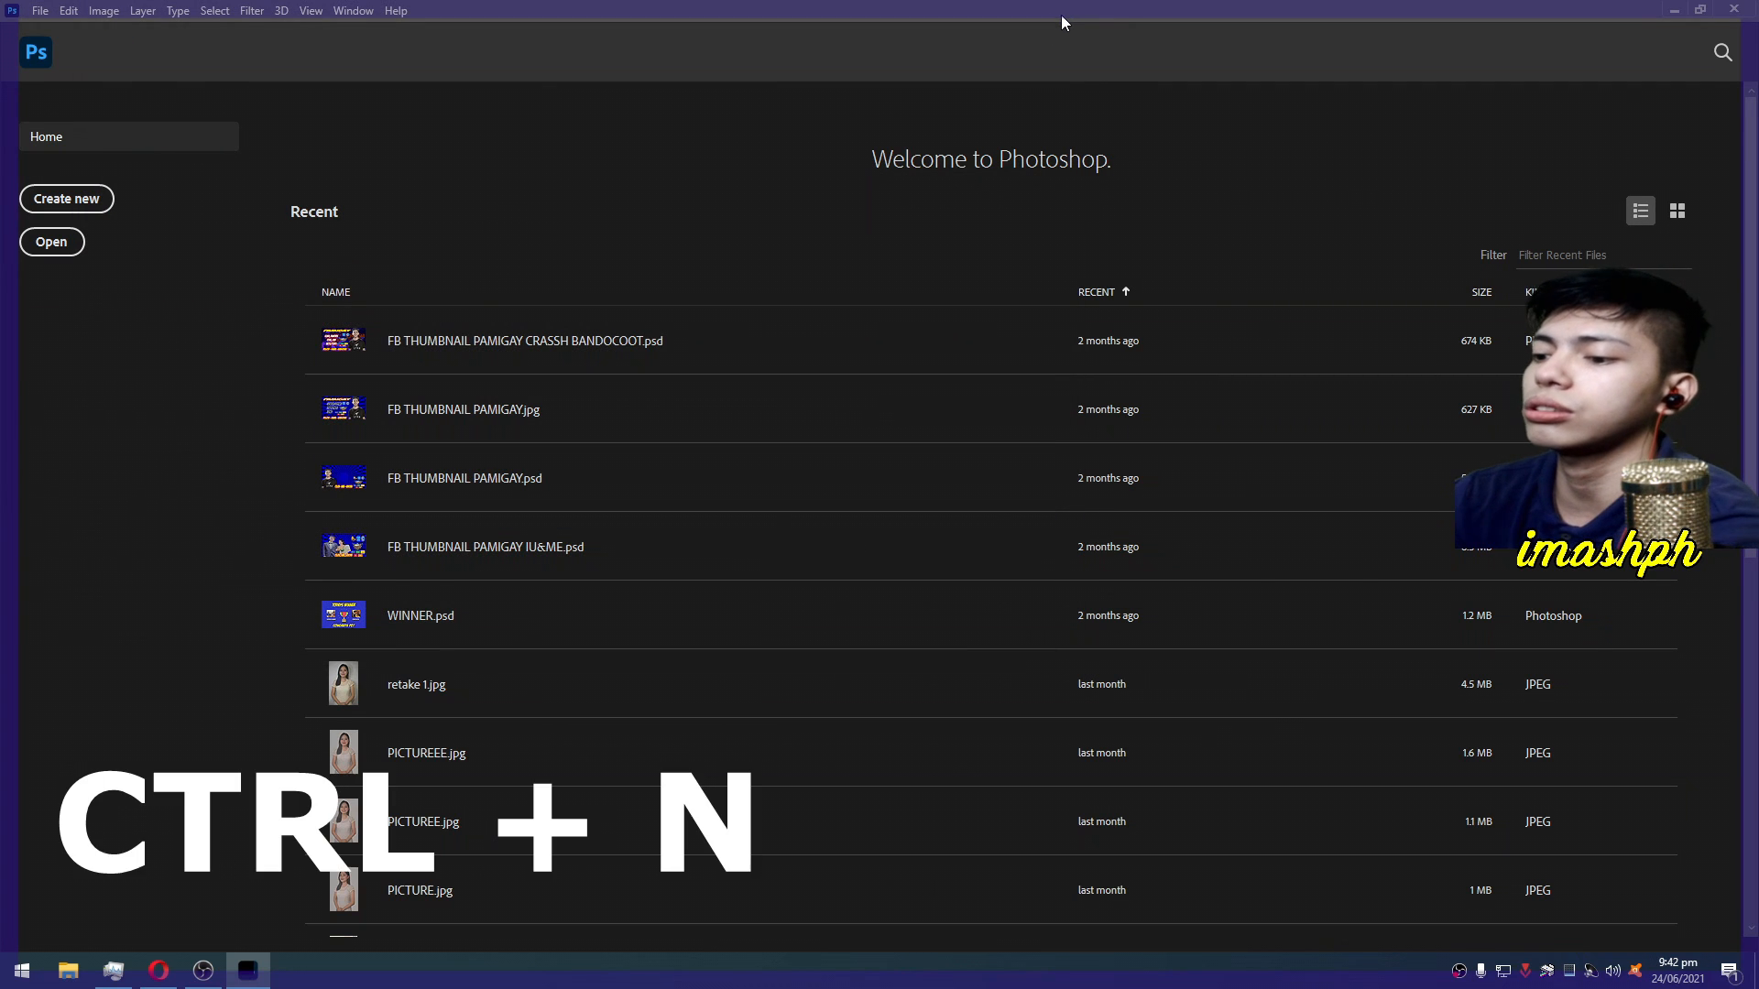
Create a new document from the Default Photoshop Size preset, 16 x 12 cm at 118.11 pixels per centimetre
{"action": "key", "text": "ctrl+n"}
{"action": "left_click_drag", "start_coordinate": [752, 23], "coordinate": [1092, 198]}
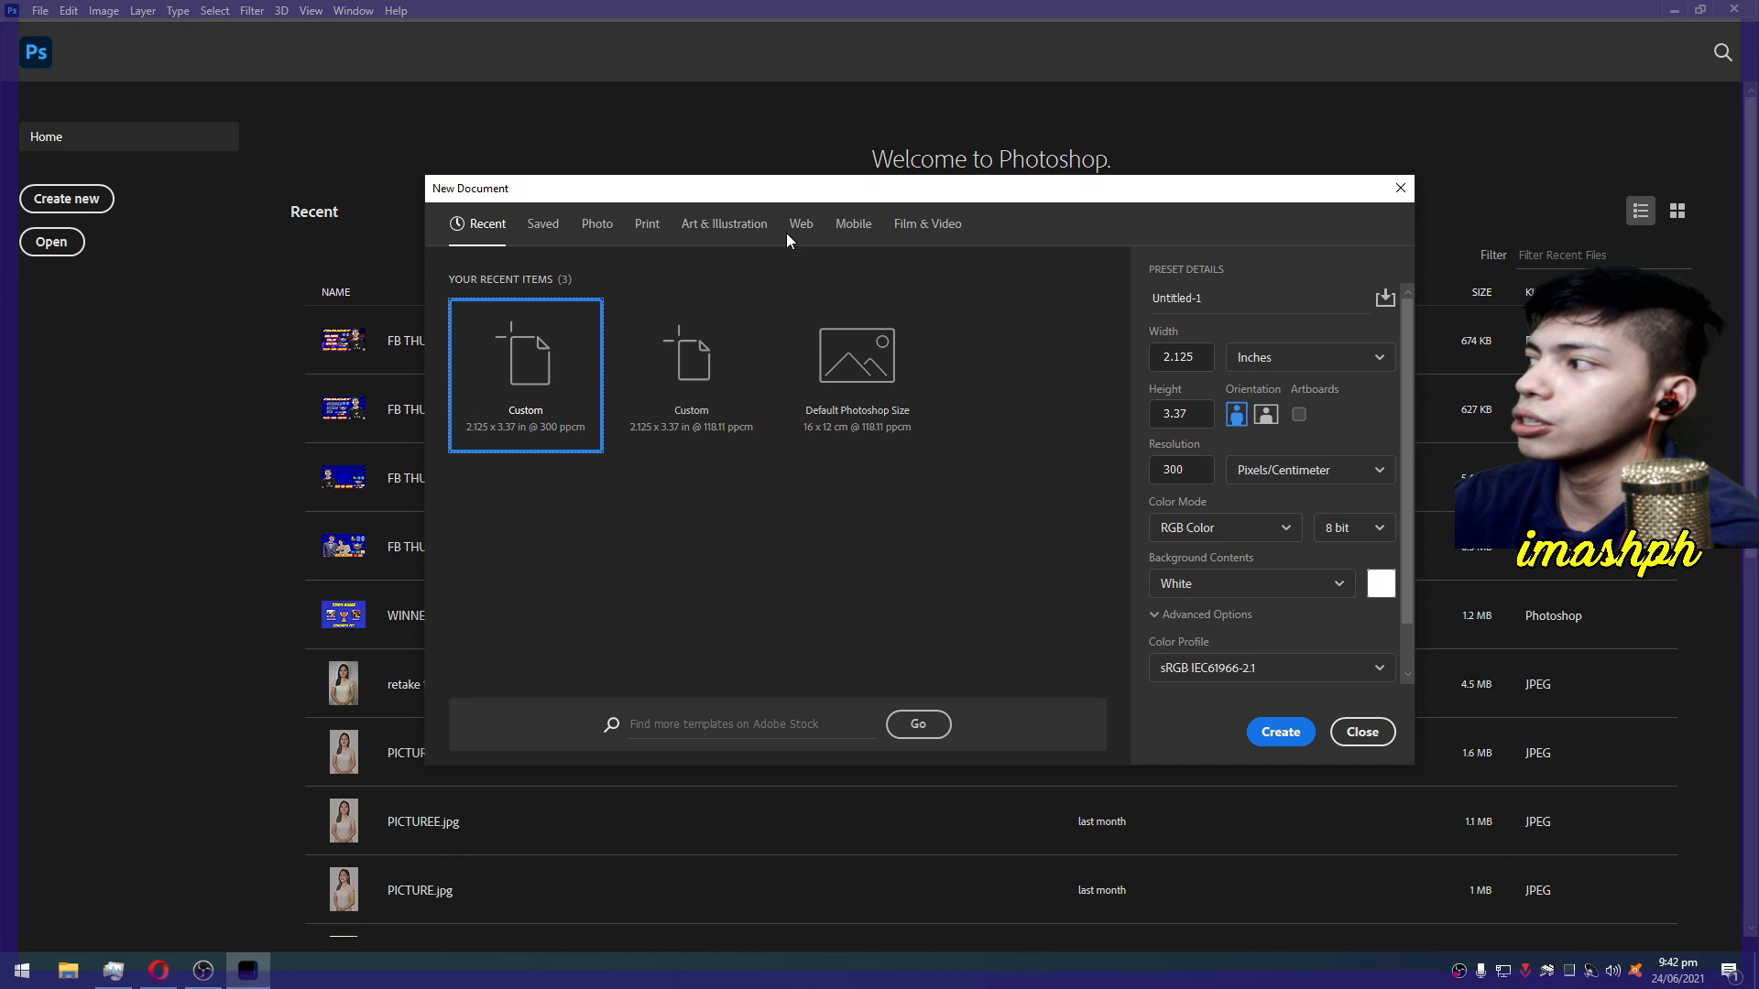
{"action": "left_click_drag", "start_coordinate": [872, 190], "coordinate": [844, 93]}
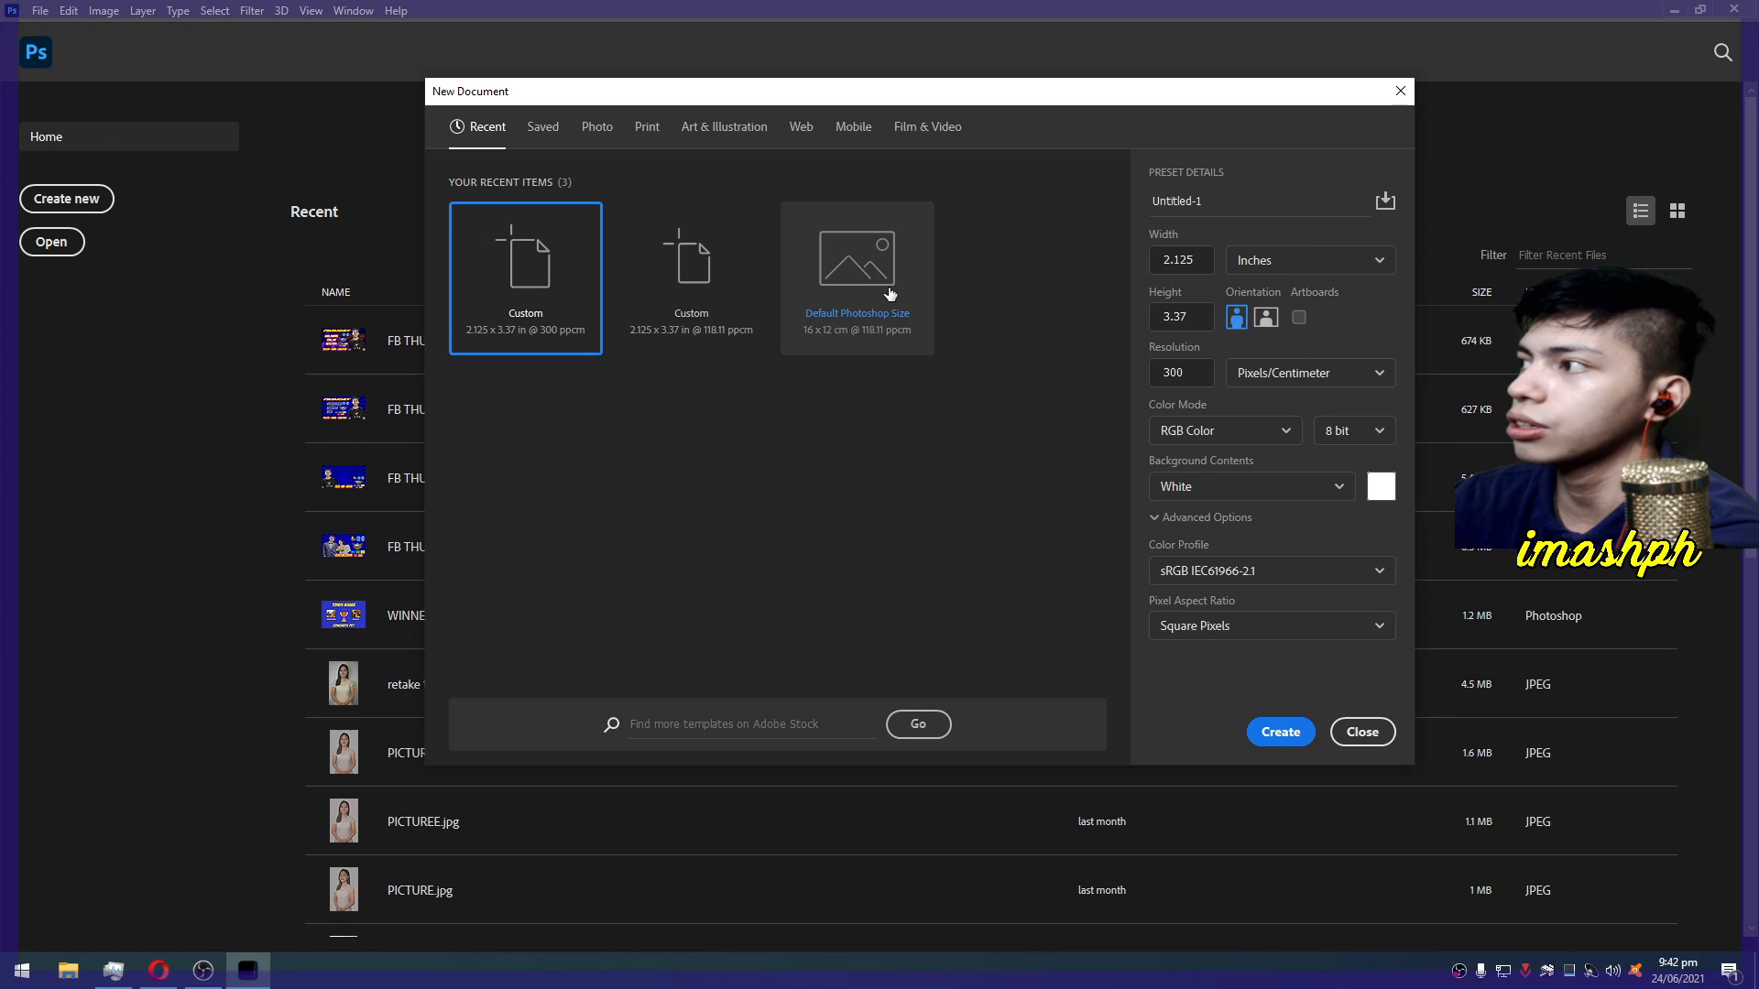
{"action": "left_click", "coordinate": [891, 284]}
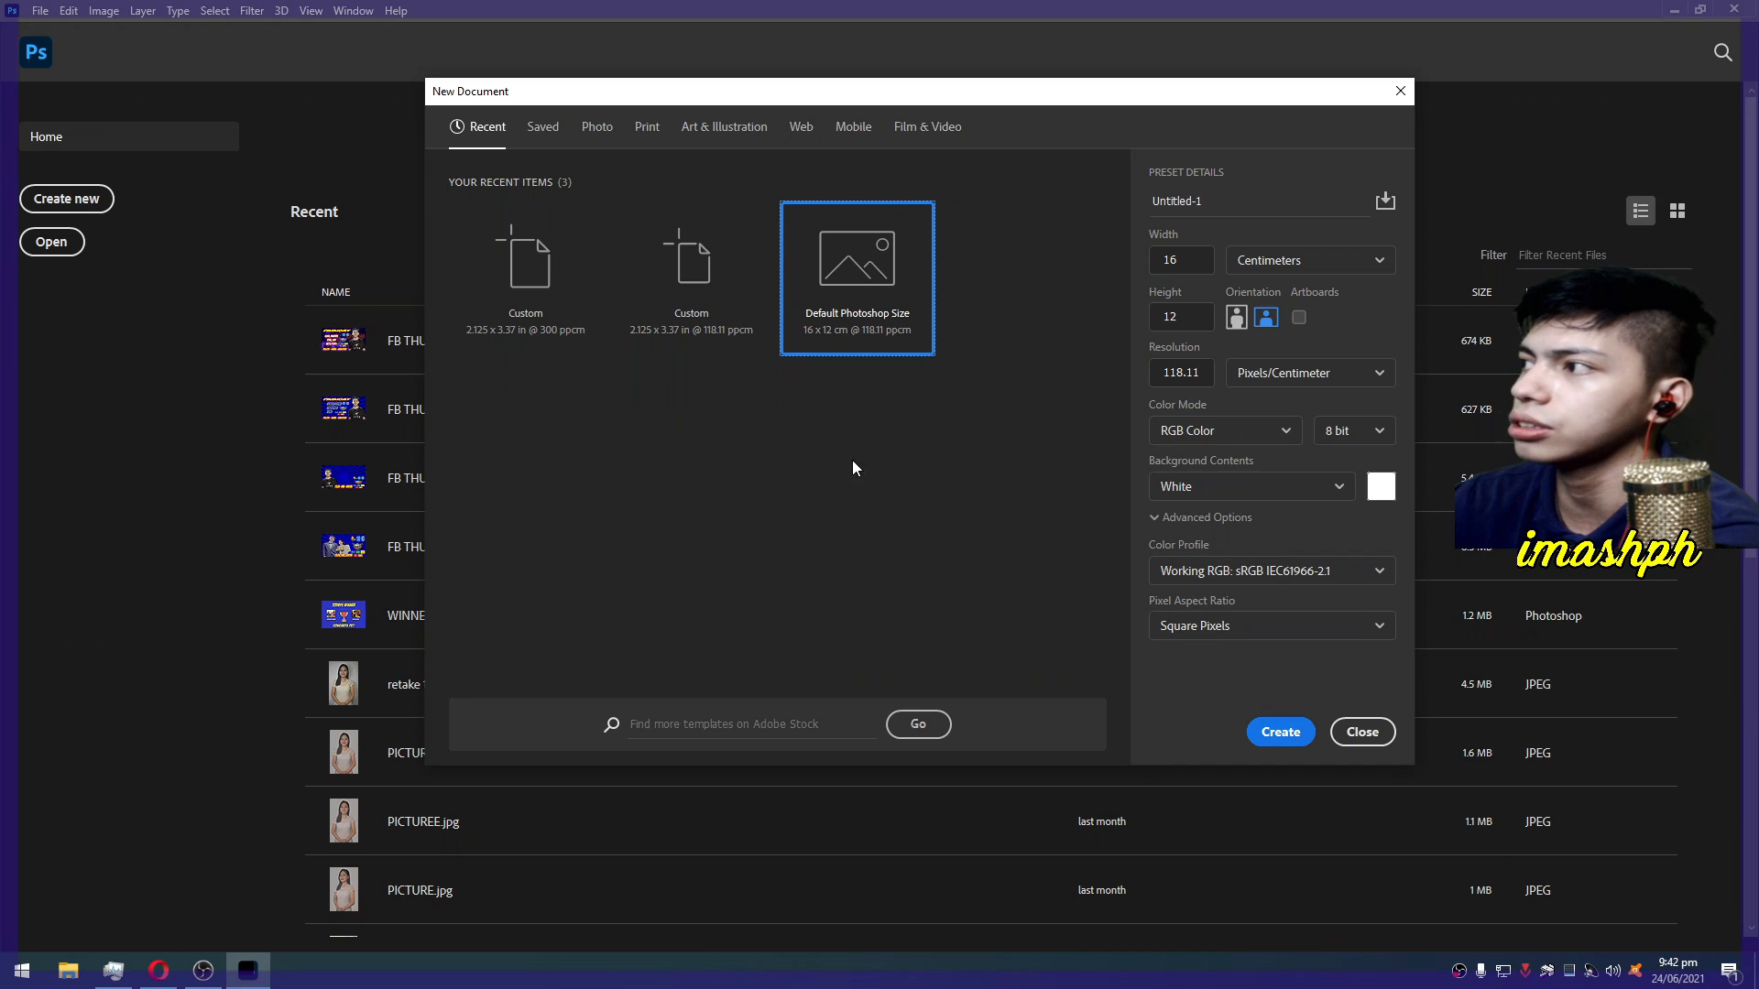
{"action": "left_click", "coordinate": [1279, 733]}
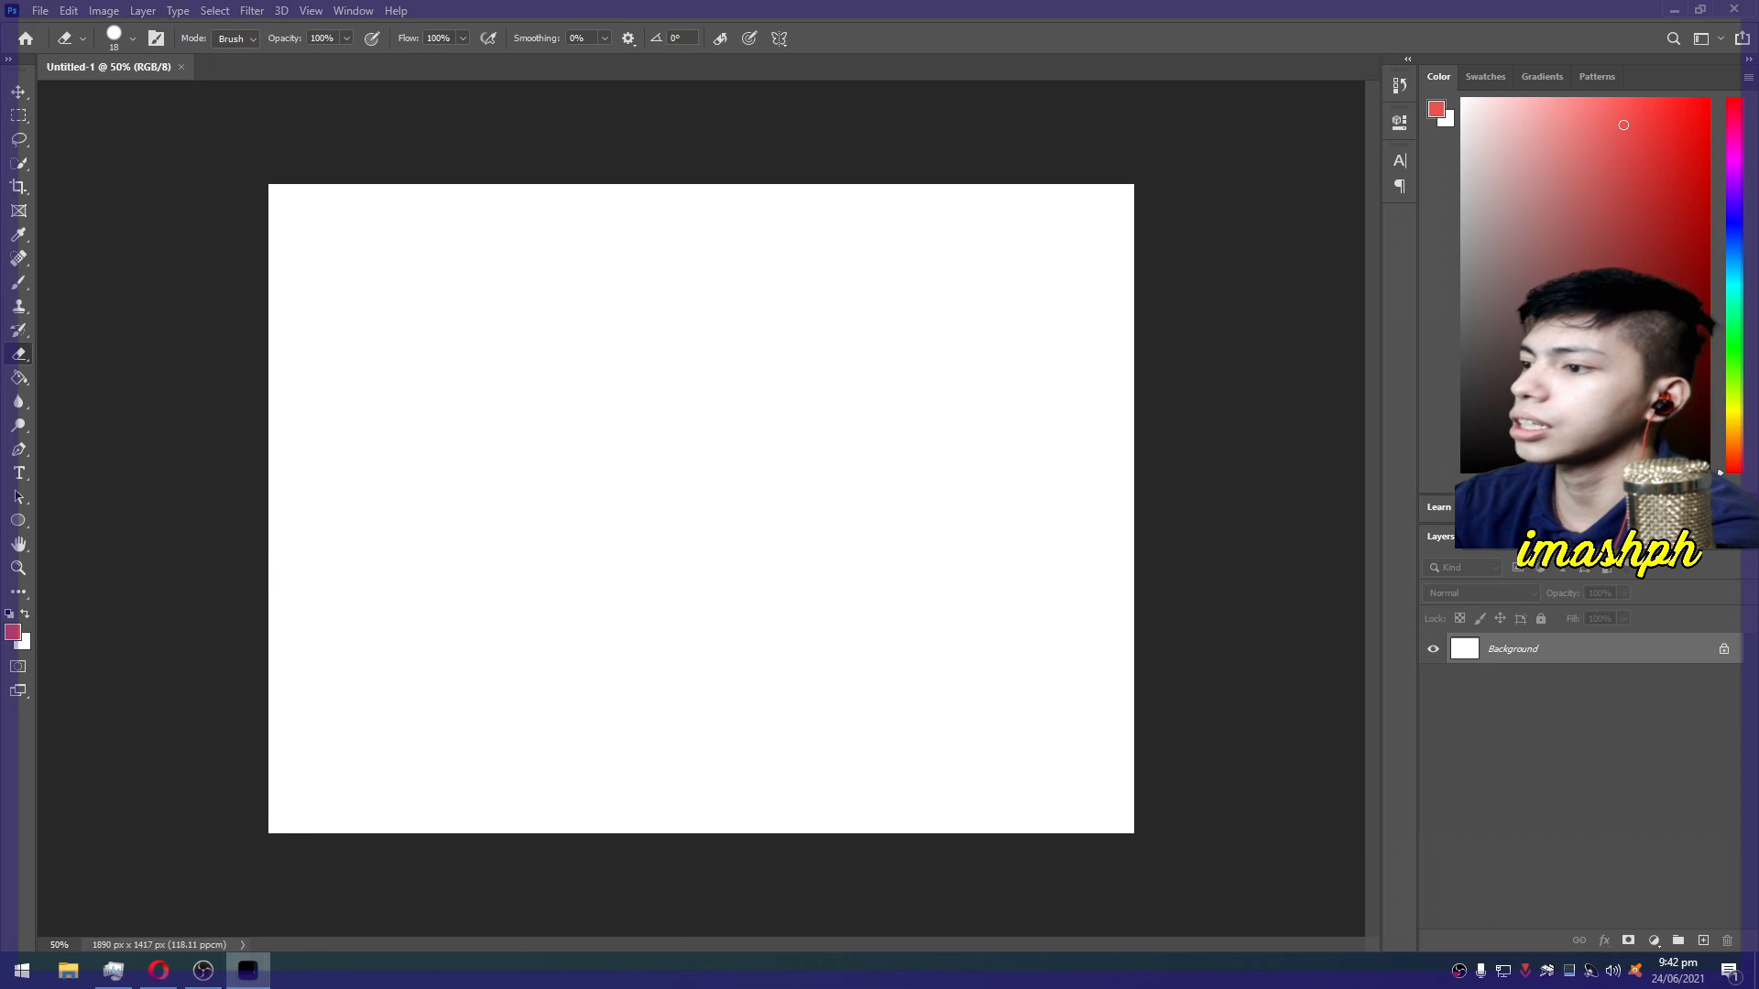
Switch to the Opera browser, search Google Images for "Picture ni IU" and open the related picture of her making a peace sign
{"action": "left_click", "coordinate": [178, 963]}
{"action": "left_click", "coordinate": [898, 465]}
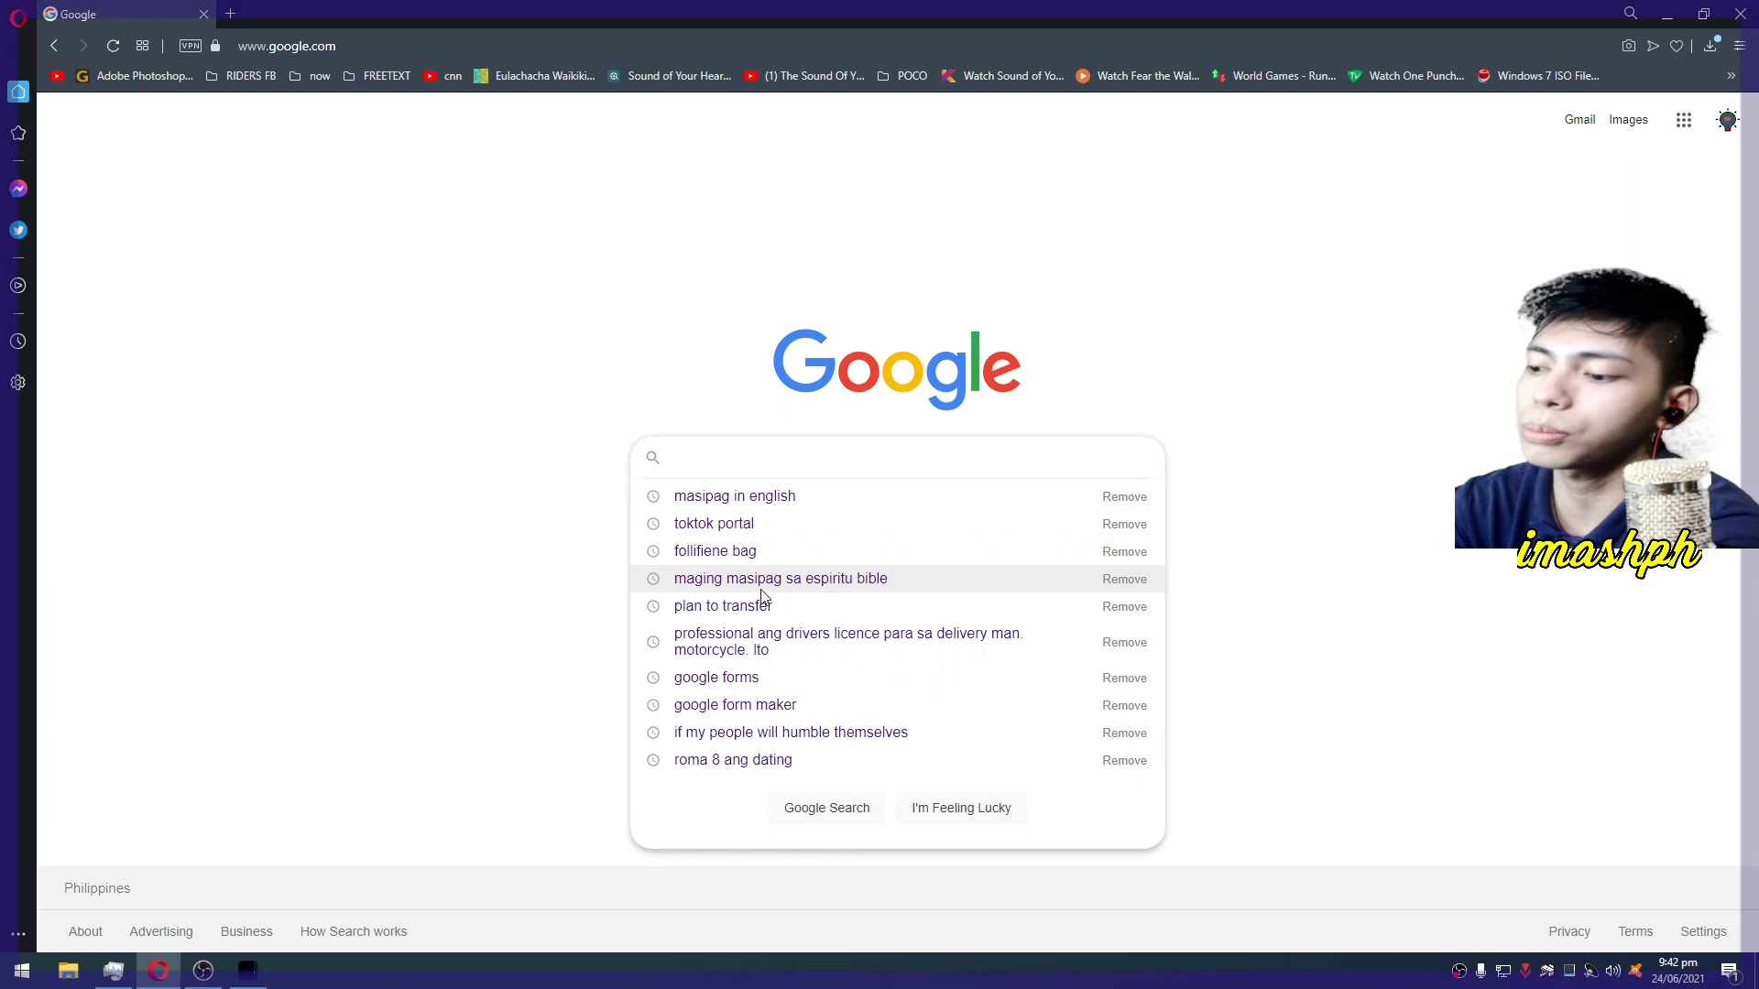
{"action": "type", "text": "p"}
{"action": "key", "text": "BackSpace"}
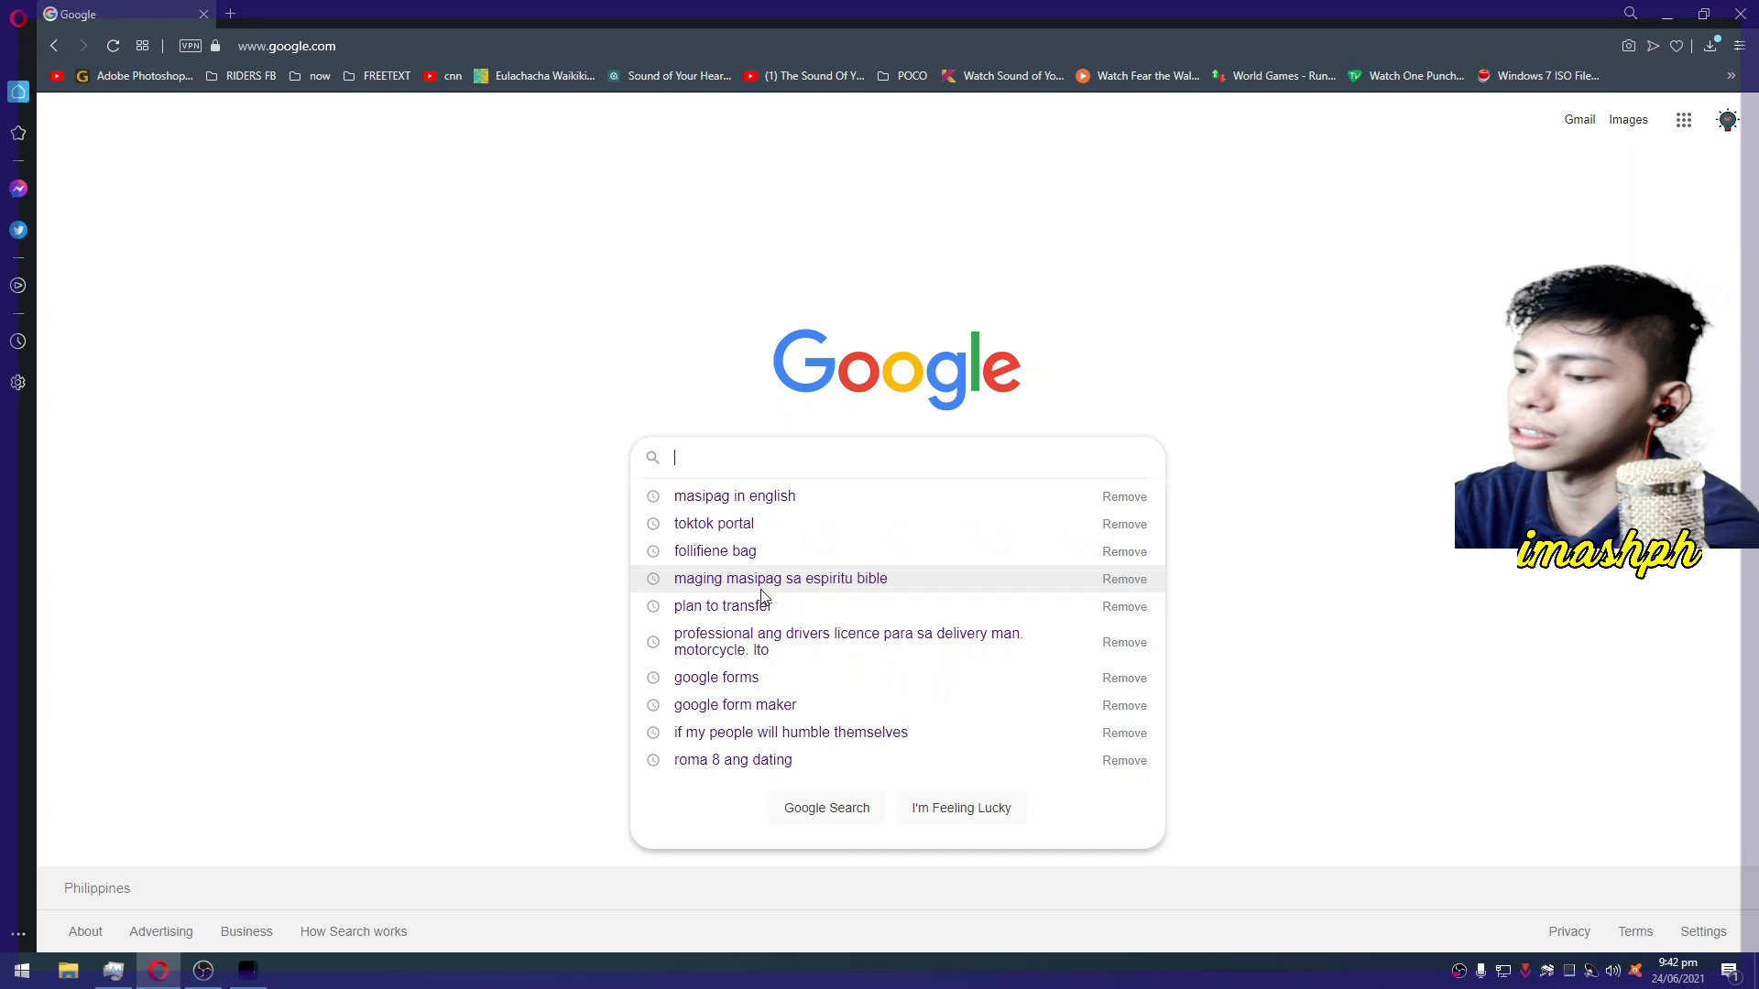
{"action": "type", "text": "PPicture"}
{"action": "key", "text": "BackSpace"}
{"action": "key", "text": "BackSpace"}
{"action": "key", "text": "BackSpace"}
{"action": "key", "text": "BackSpace"}
{"action": "key", "text": "BackSpace"}
{"action": "key", "text": "BackSpace"}
{"action": "key", "text": "BackSpace"}
{"action": "key", "text": "BackSpace"}
{"action": "type", "text": "Picture ni IU"}
{"action": "key", "text": "Return"}
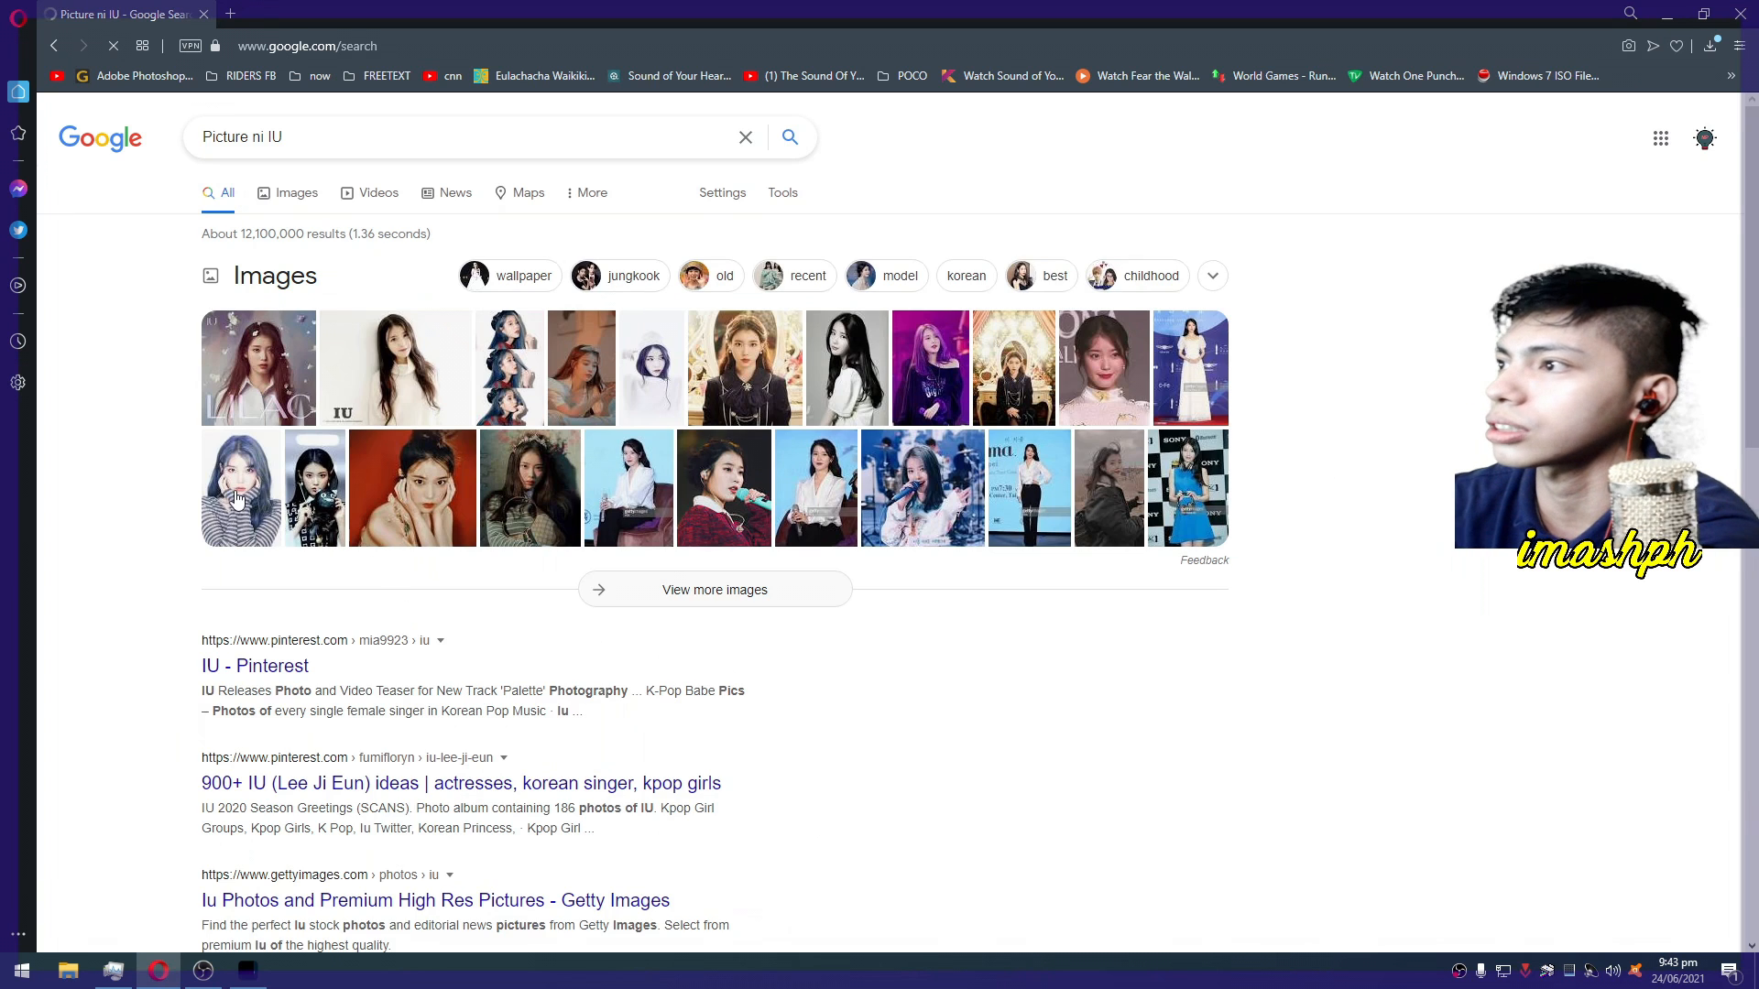
{"action": "left_click", "coordinate": [291, 193]}
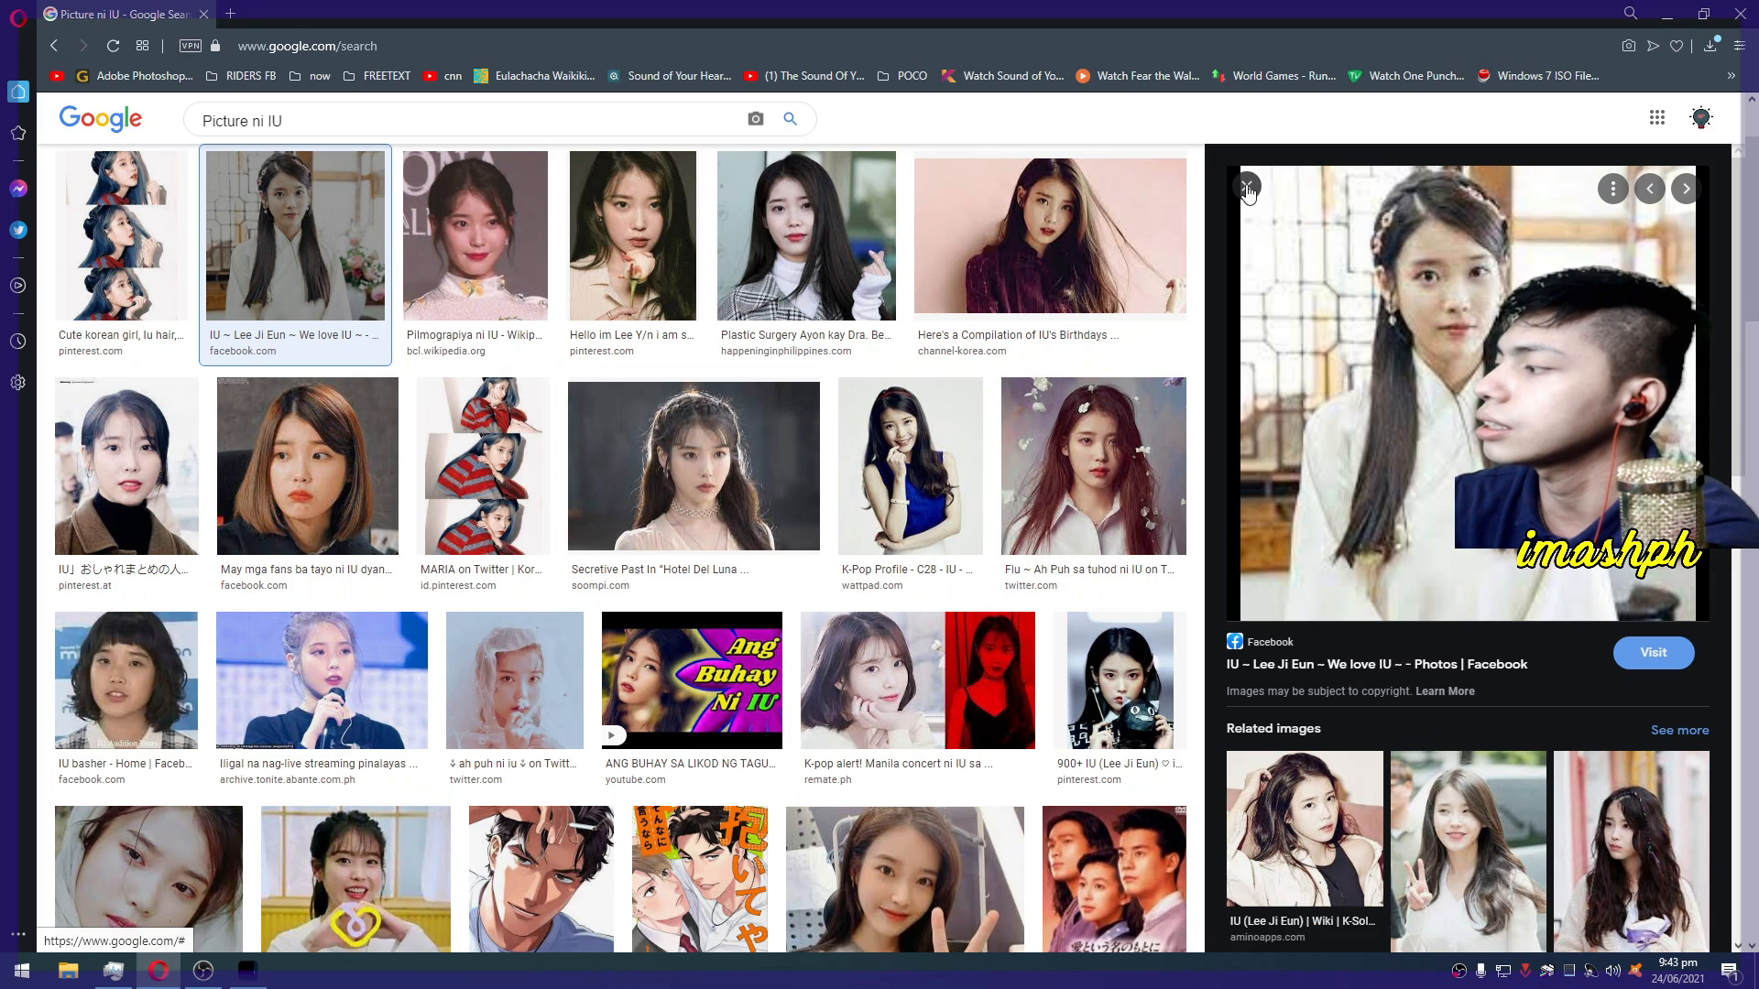
{"action": "left_click", "coordinate": [1432, 844]}
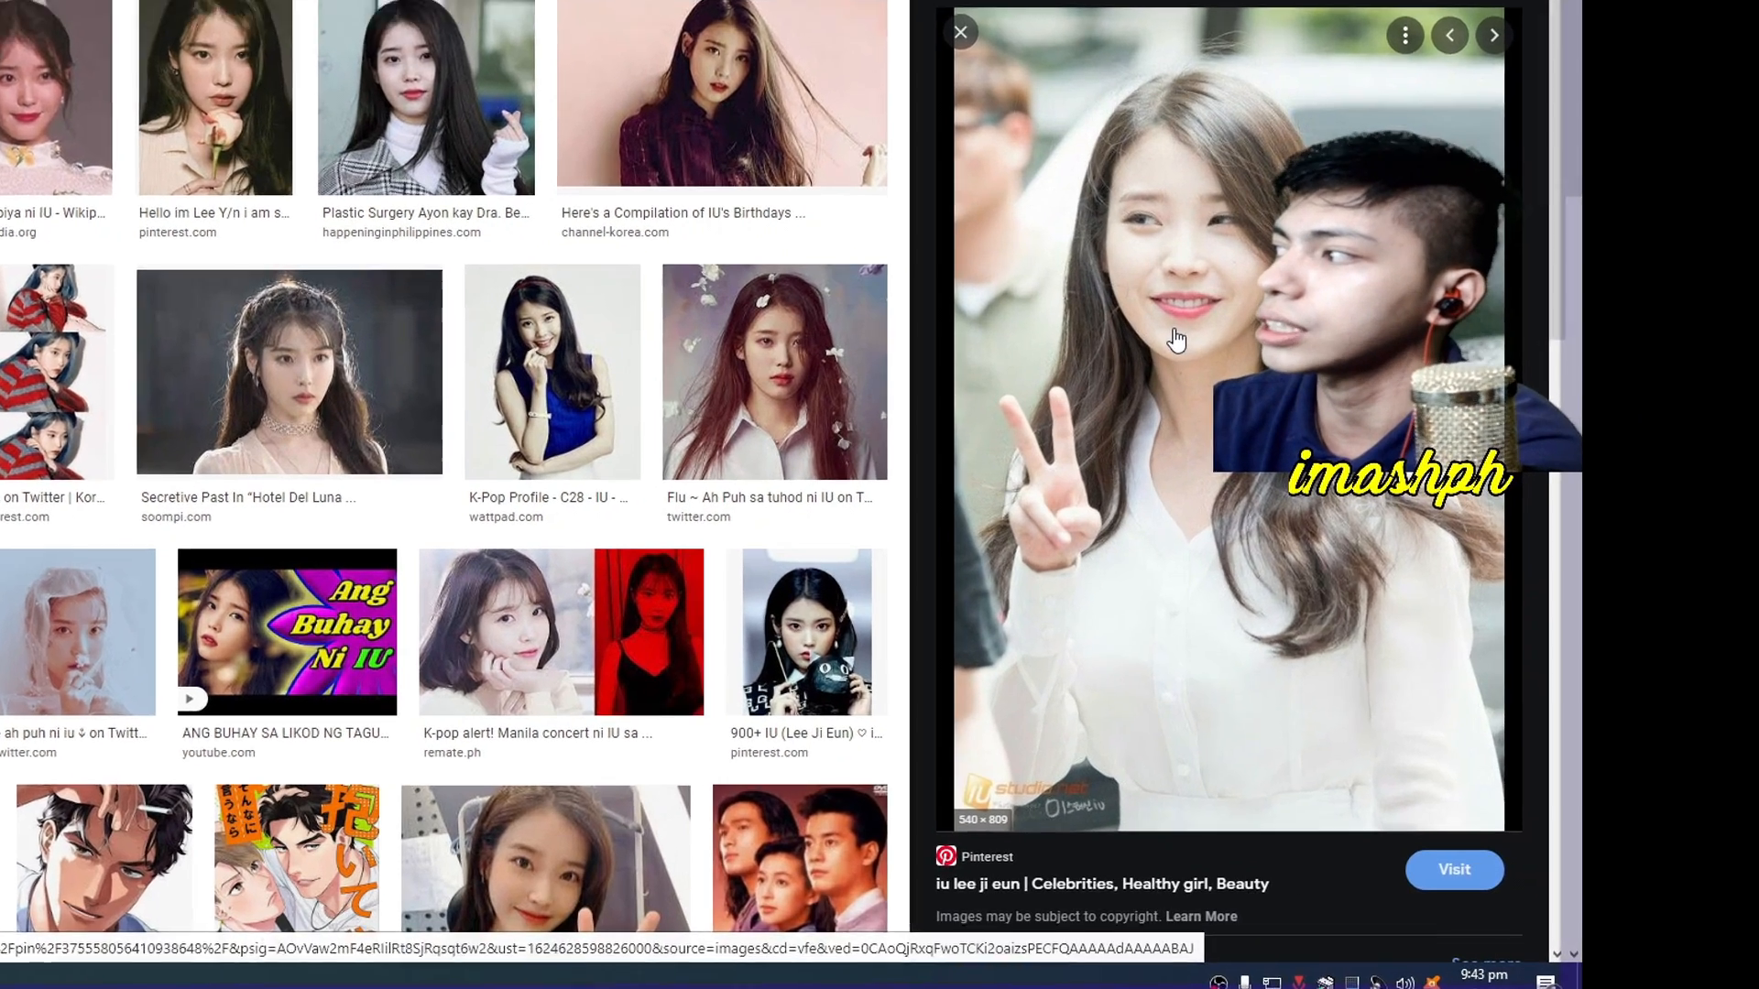
Copy the peace-sign picture, switch to Photoshop, paste it into the blank document and activate the Move tool
{"action": "right_click", "coordinate": [1362, 404]}
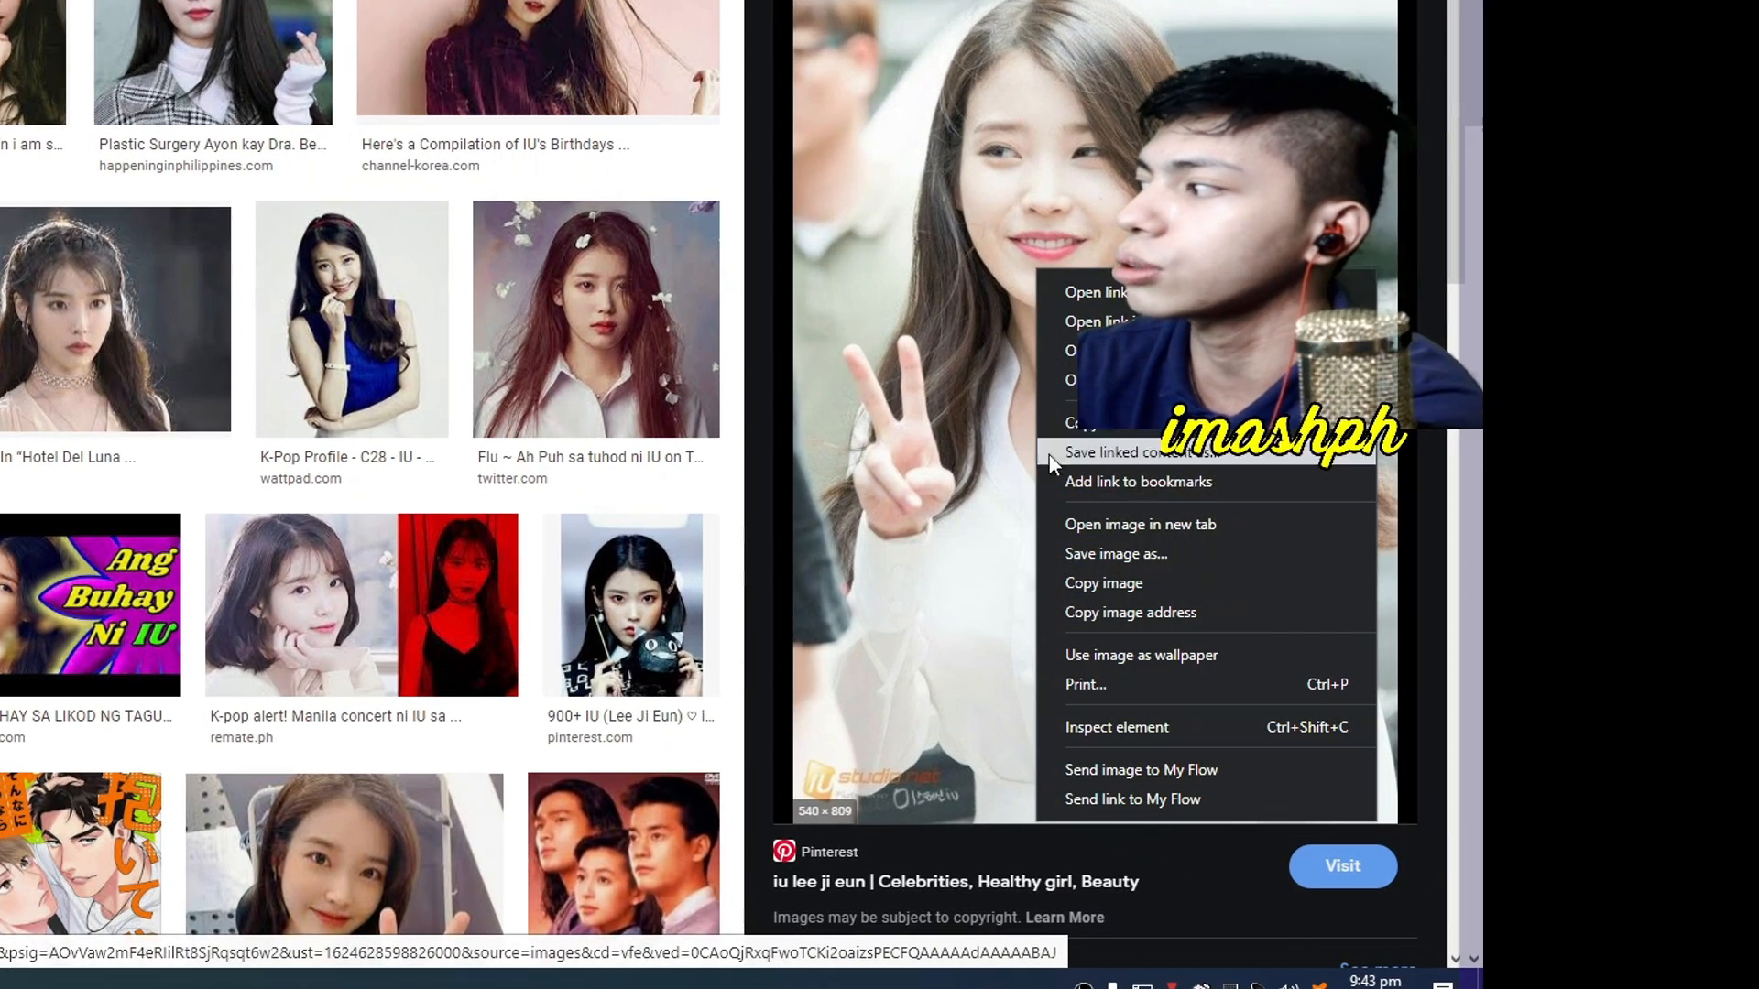
{"action": "left_click", "coordinate": [1110, 586]}
{"action": "left_click", "coordinate": [245, 973]}
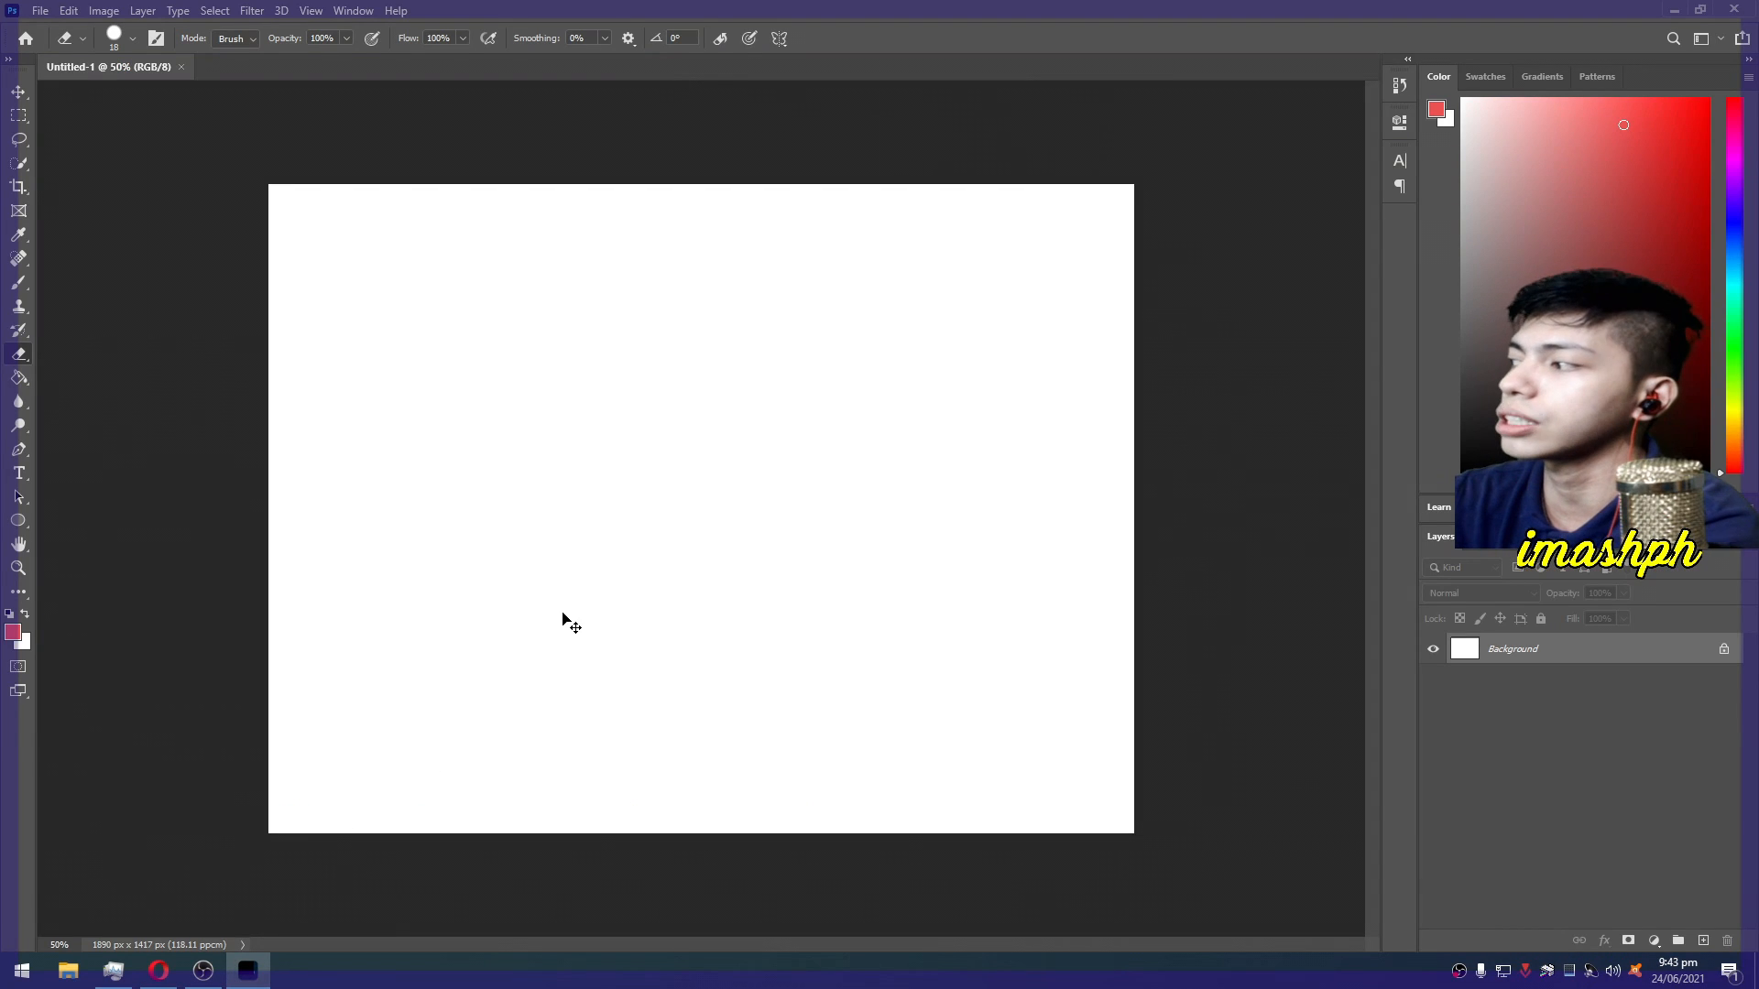
{"action": "key", "text": "ctrl+v"}
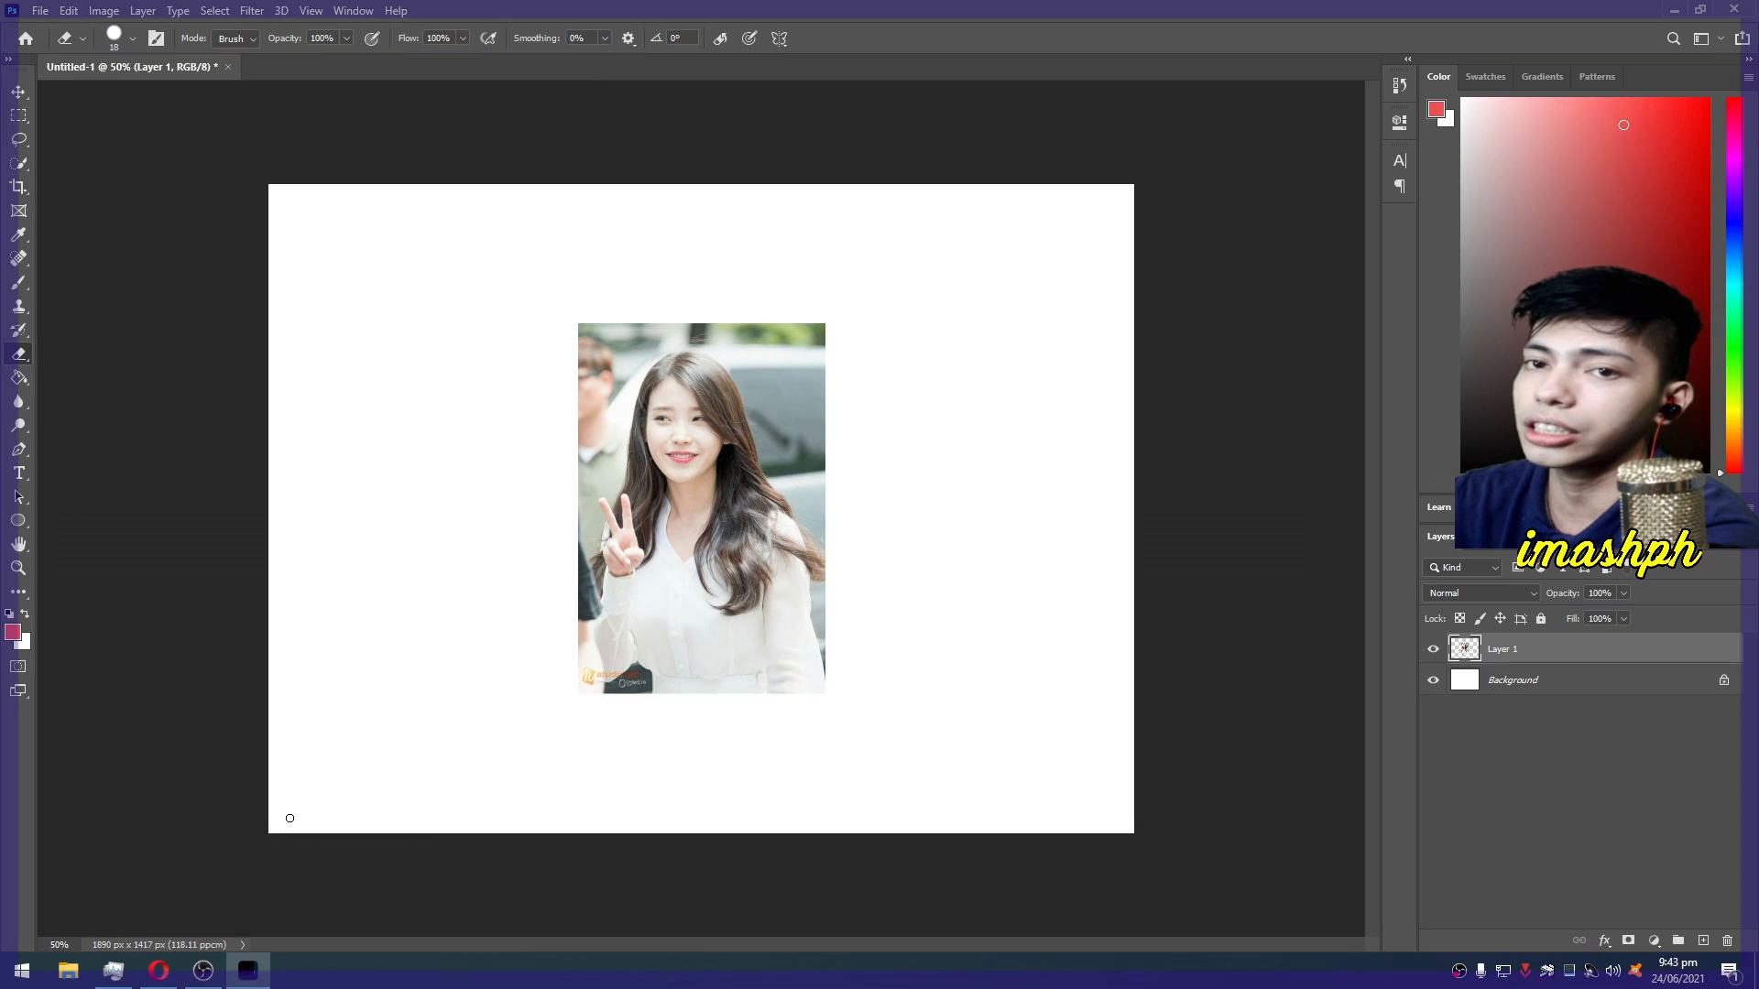
{"action": "left_click", "coordinate": [19, 92]}
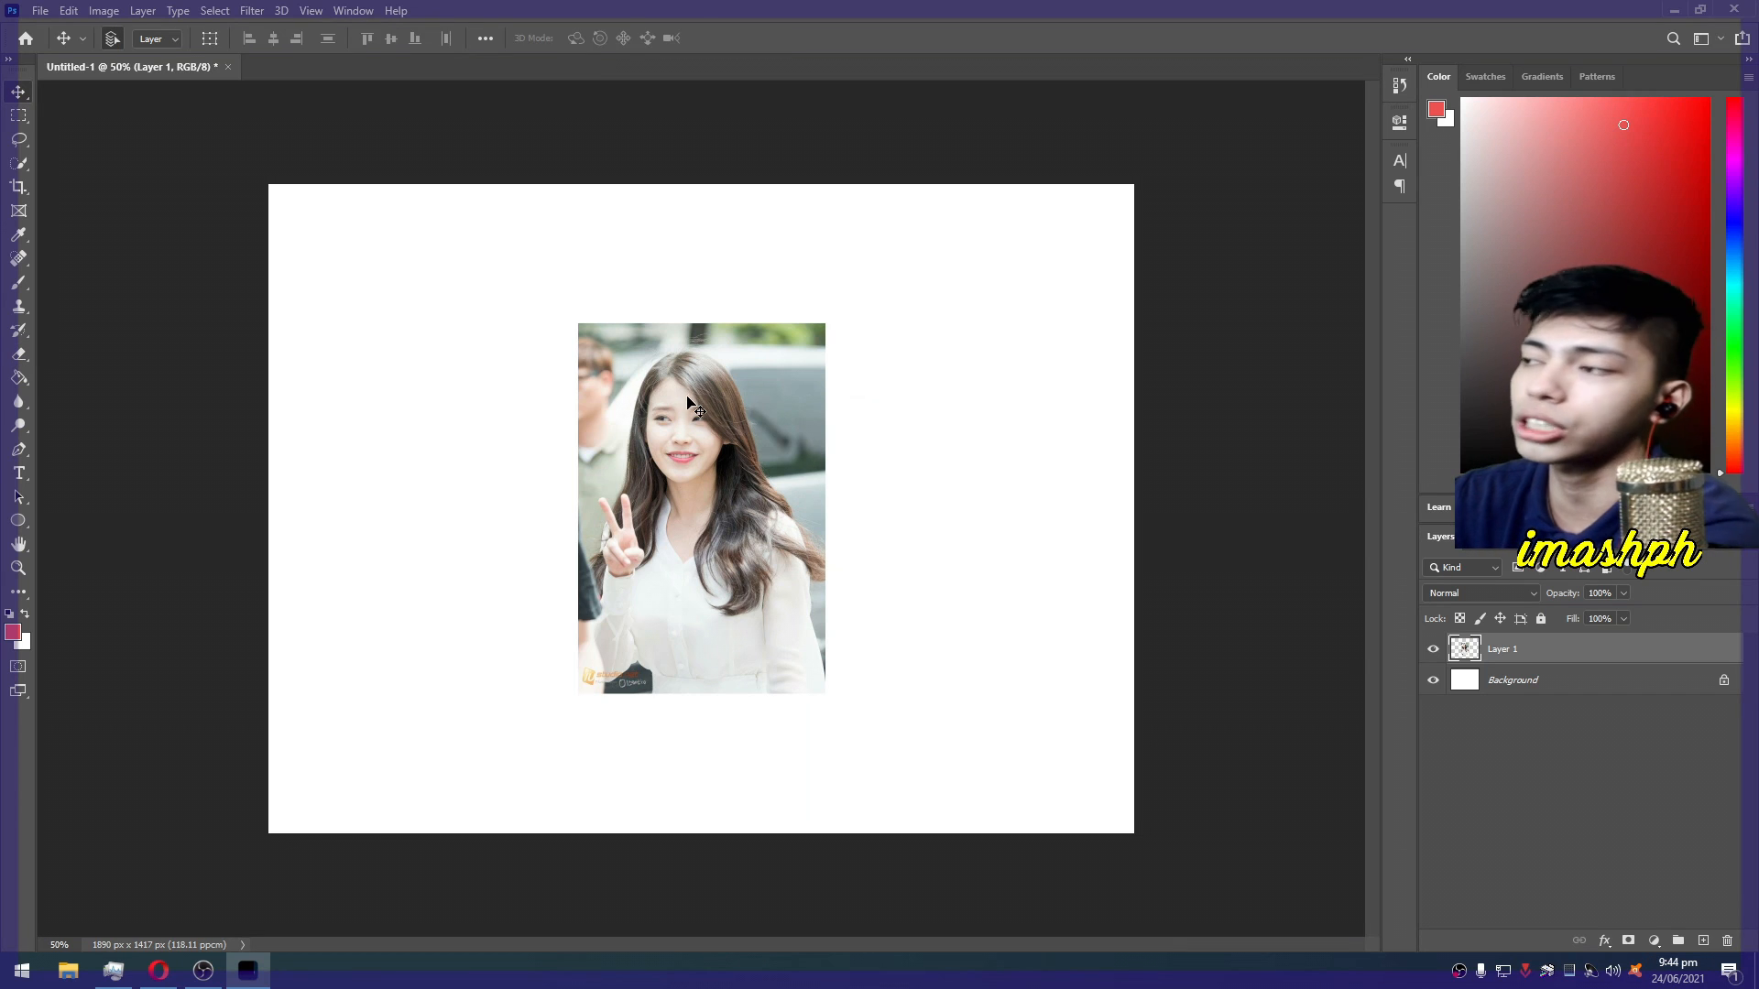
Switch back to the browser and save the peace-sign picture to the Desktop as a JPEG named IUUUUU
{"action": "left_click", "coordinate": [120, 977]}
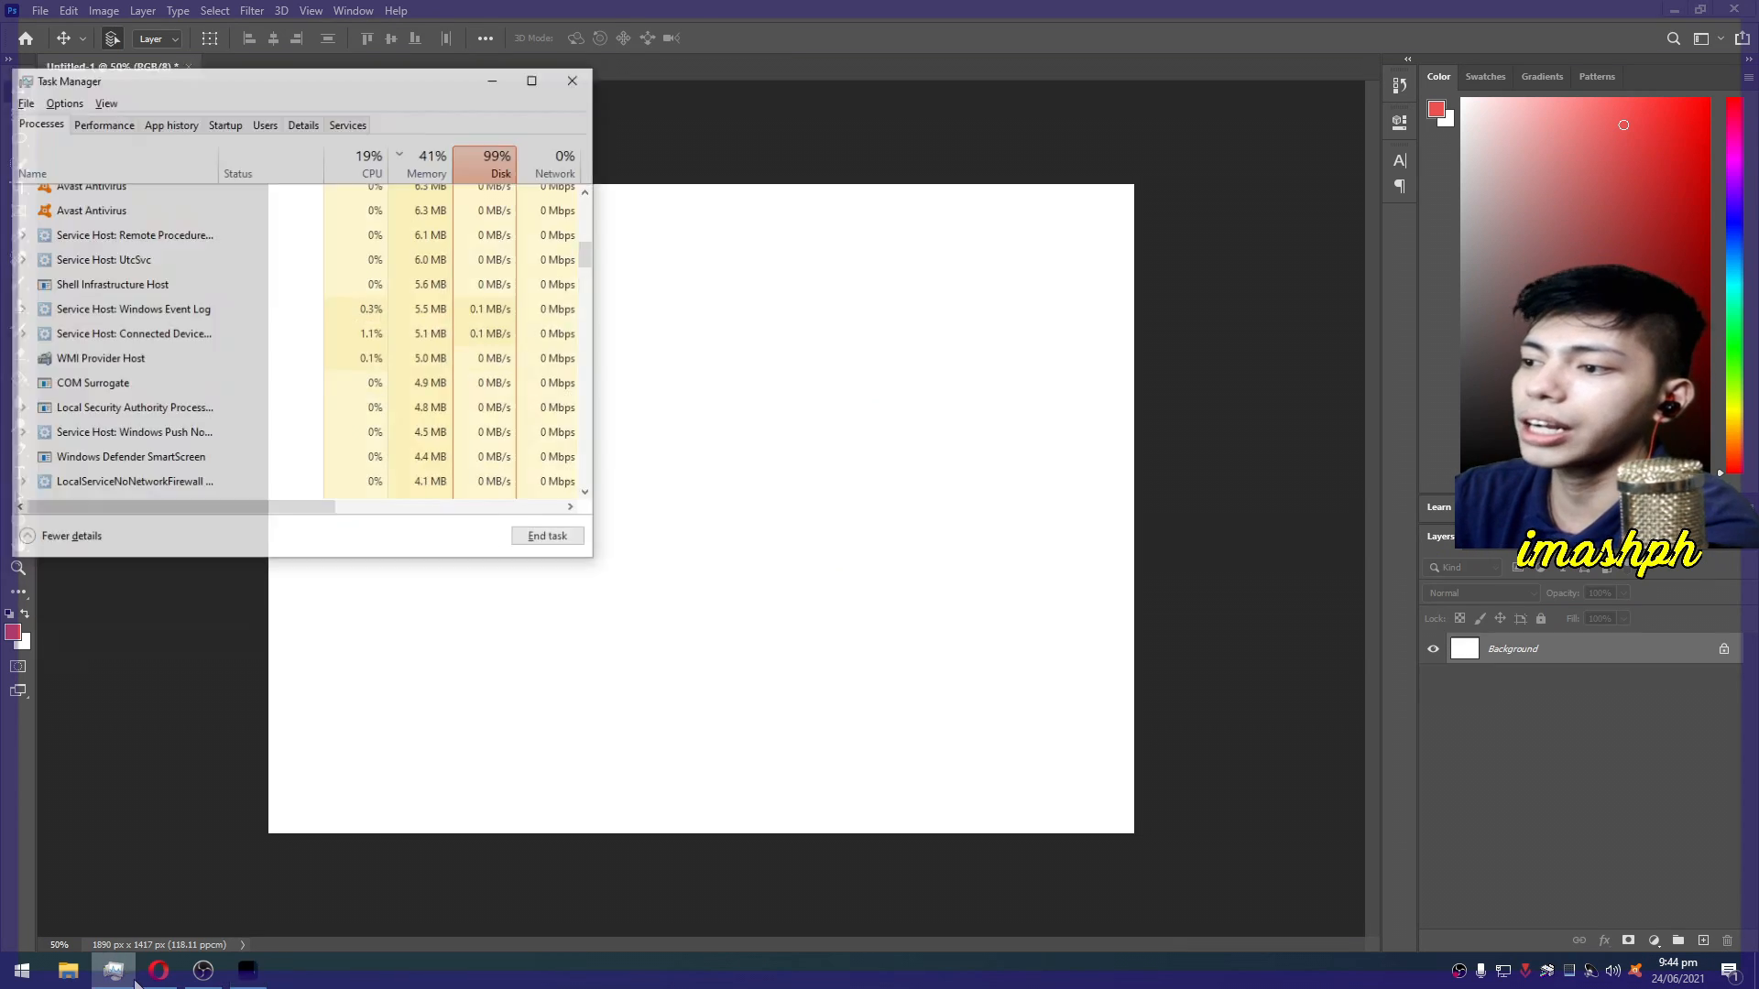
{"action": "left_click", "coordinate": [122, 980]}
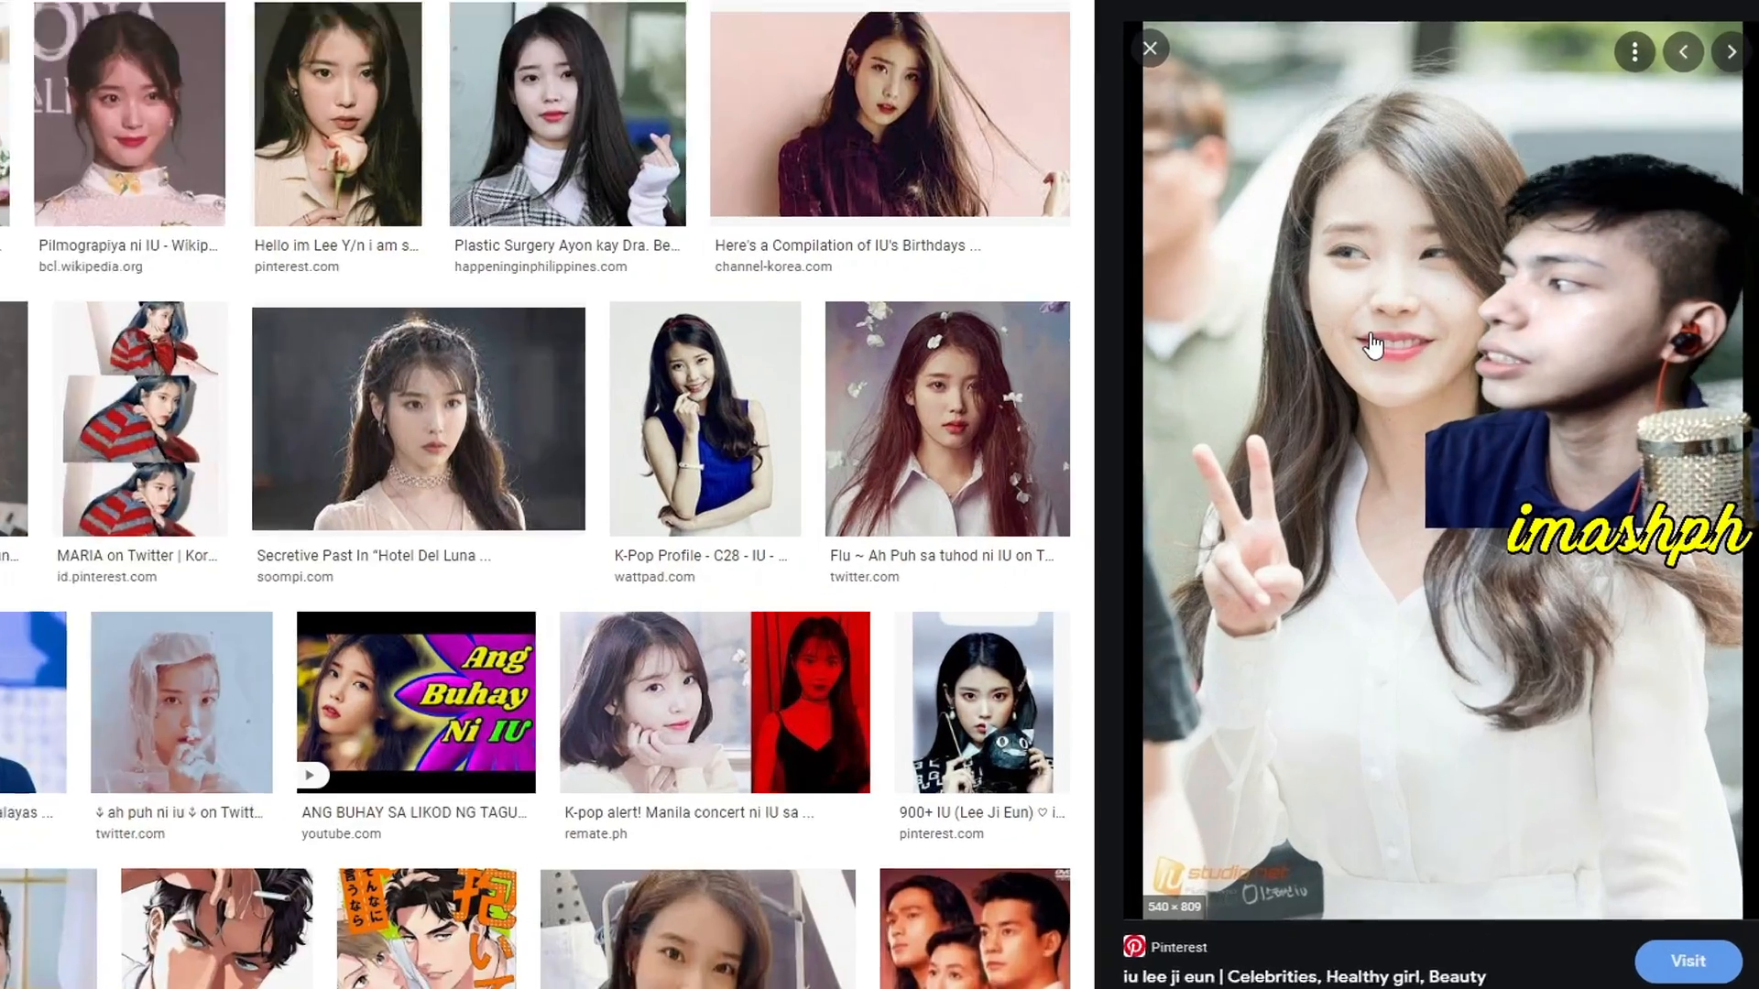
{"action": "right_click", "coordinate": [1400, 405]}
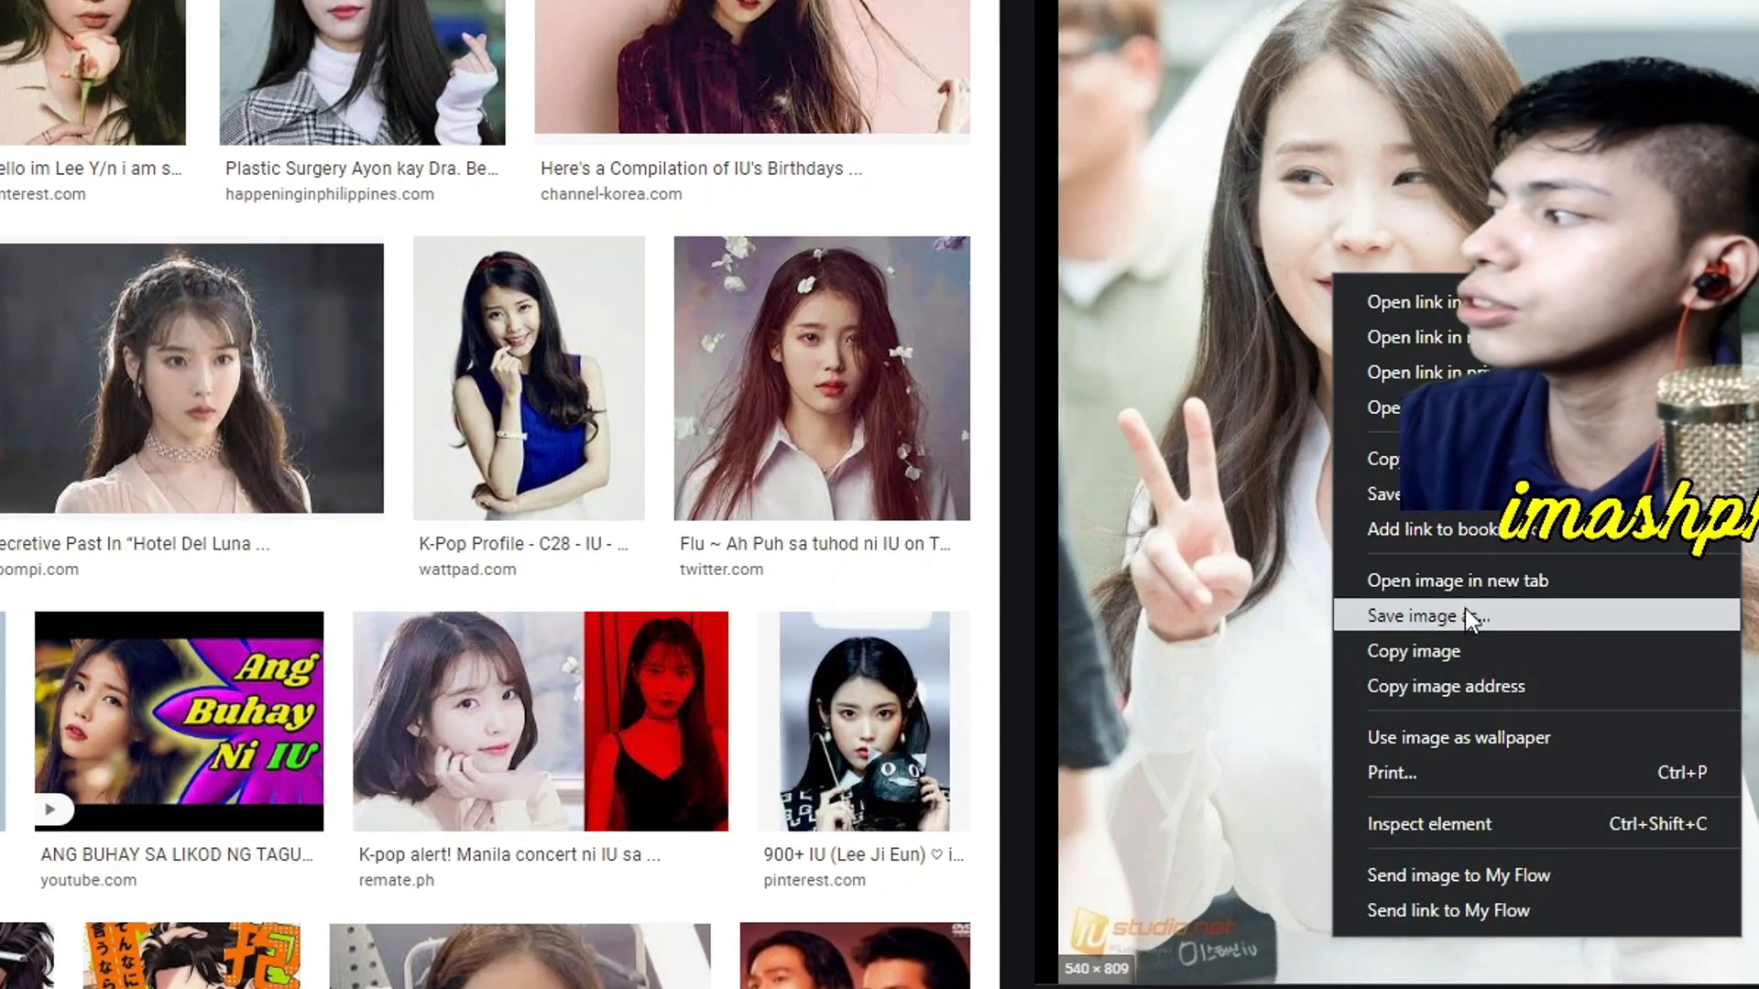
{"action": "left_click", "coordinate": [1466, 616]}
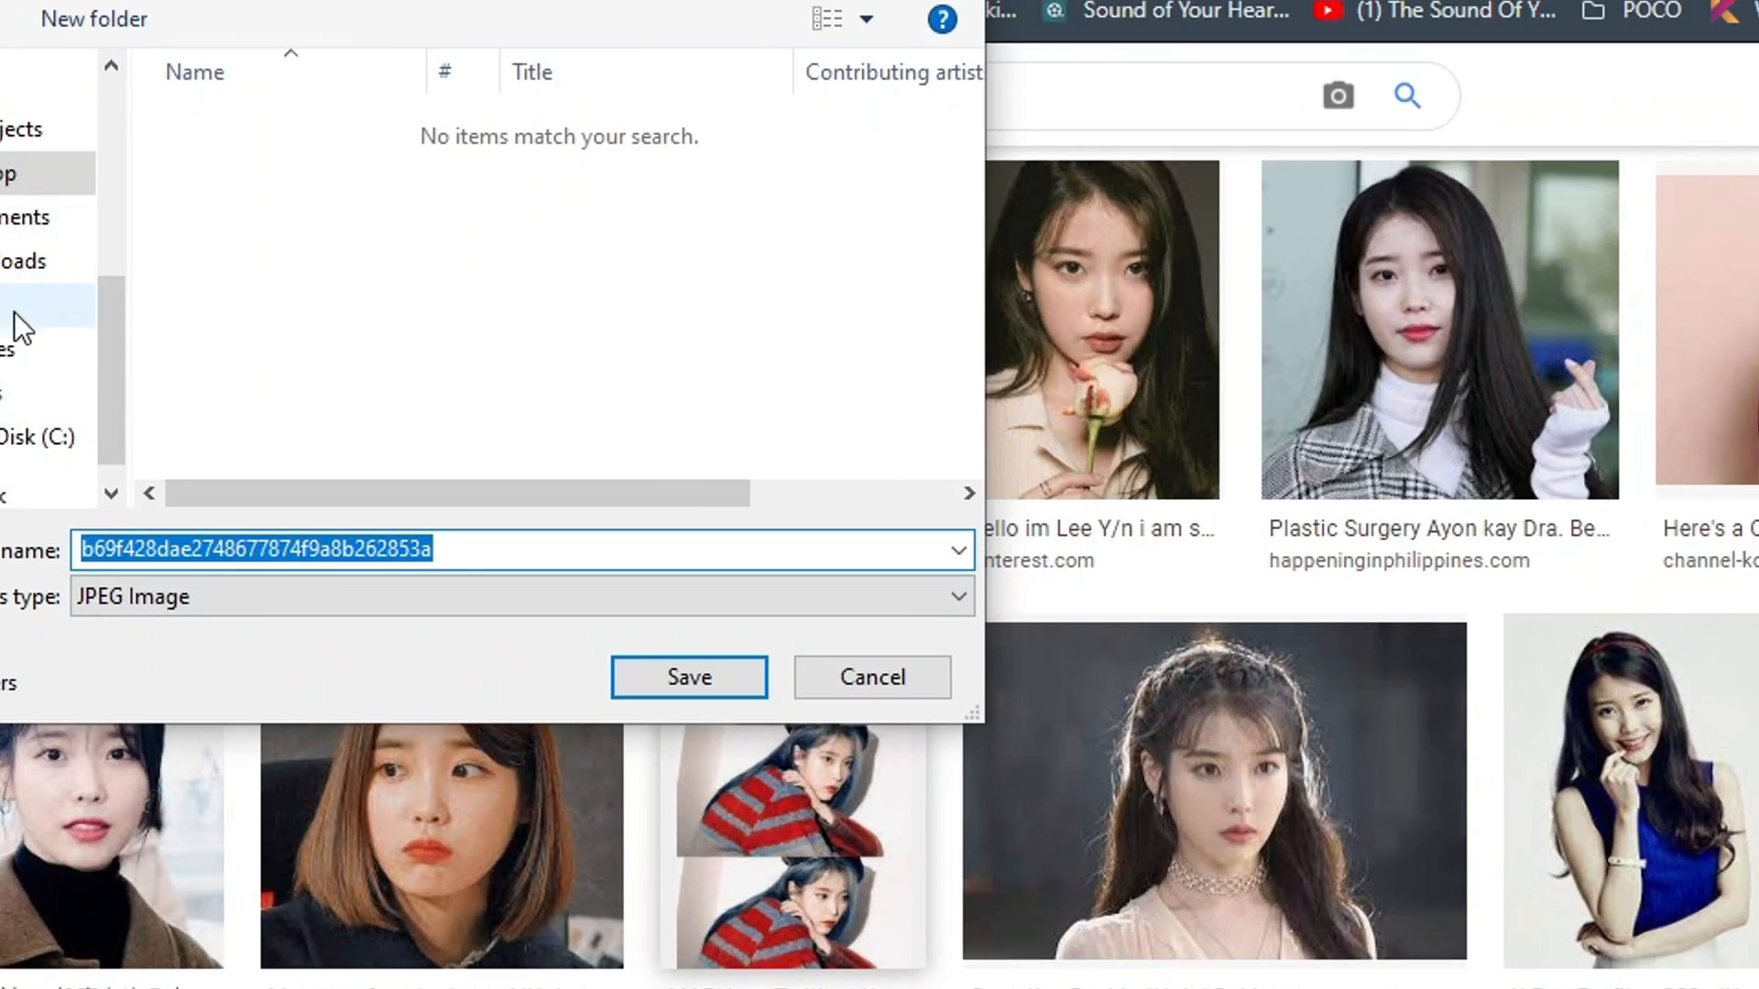
{"action": "left_click", "coordinate": [25, 174]}
{"action": "type", "text": "IUUU"}
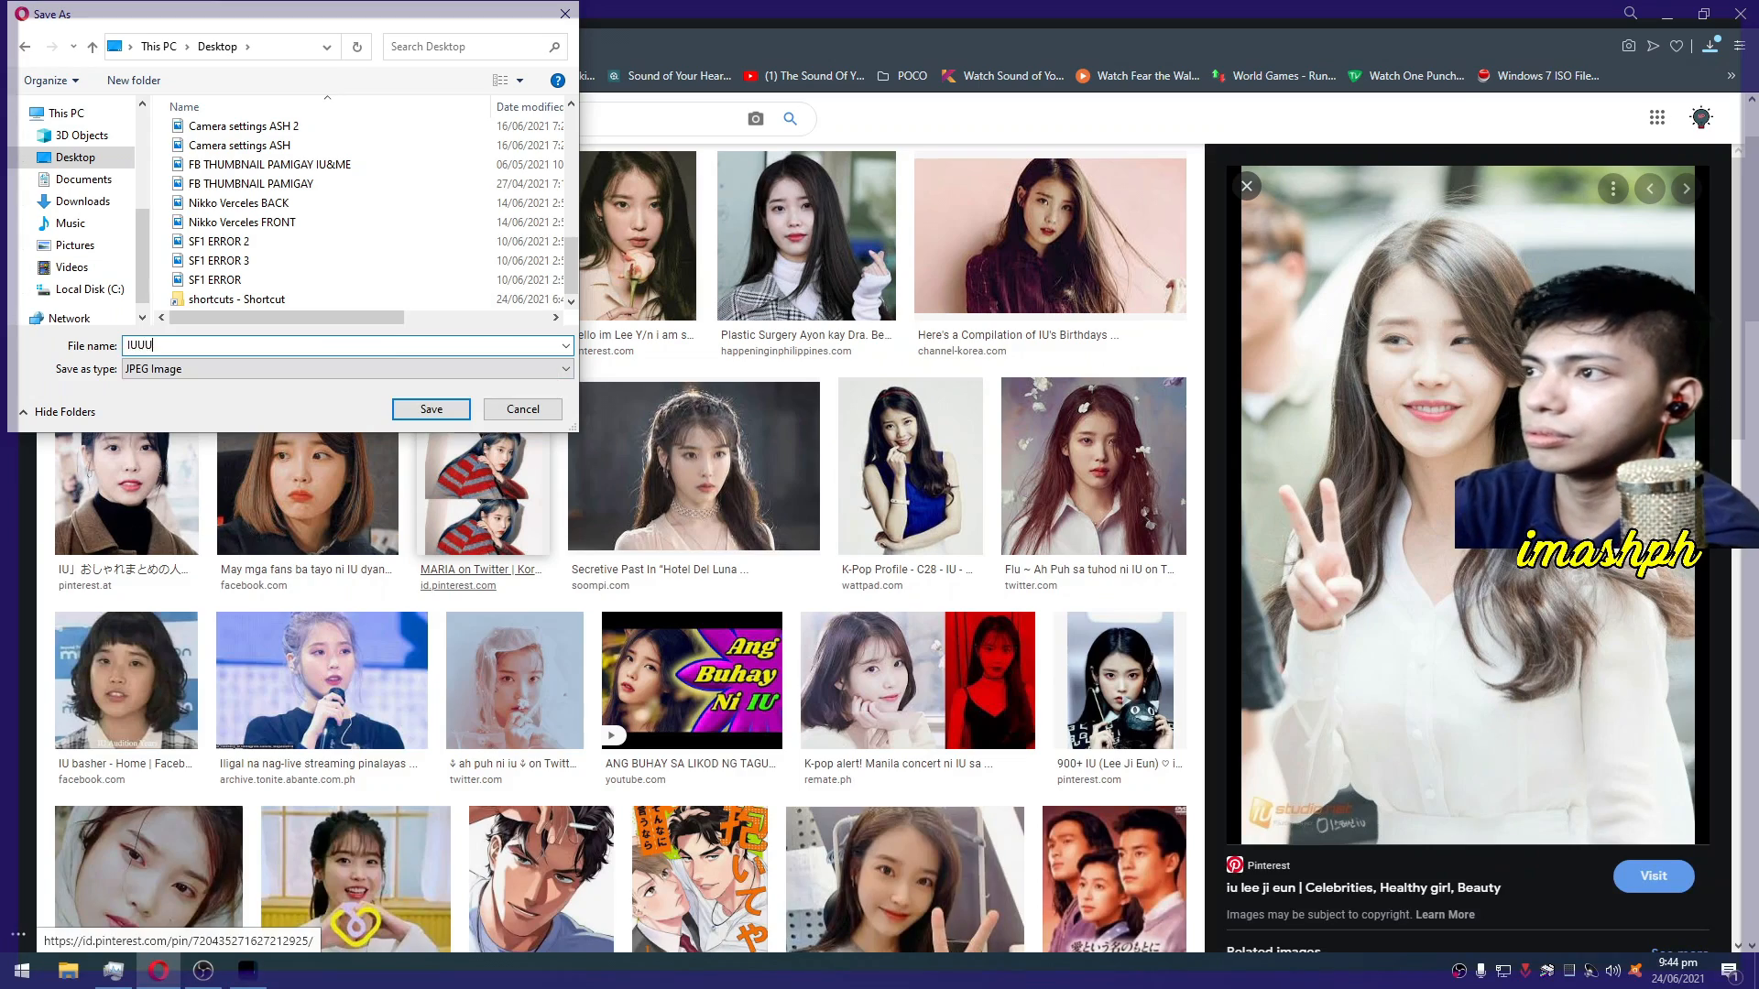
{"action": "type", "text": "UU"}
{"action": "key", "text": "Return"}
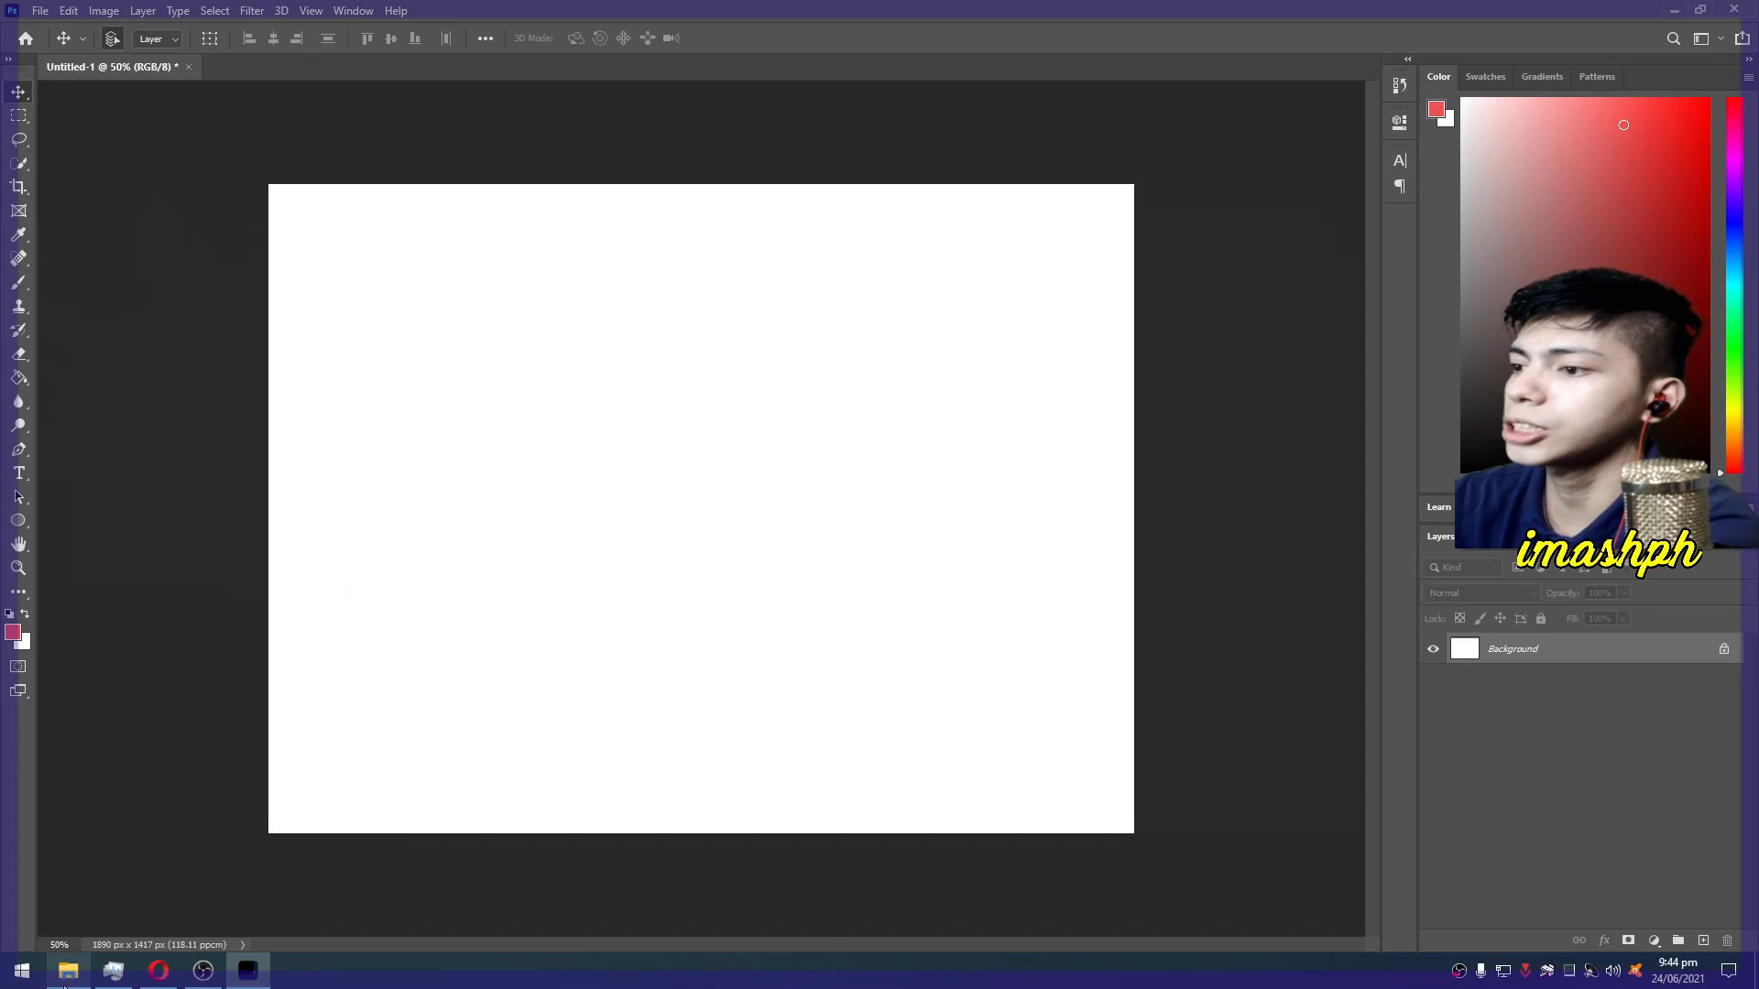
Place the IUUUUU image from the Desktop folder into the blank Photoshop document and delete the placed layer
{"action": "left_click", "coordinate": [68, 970]}
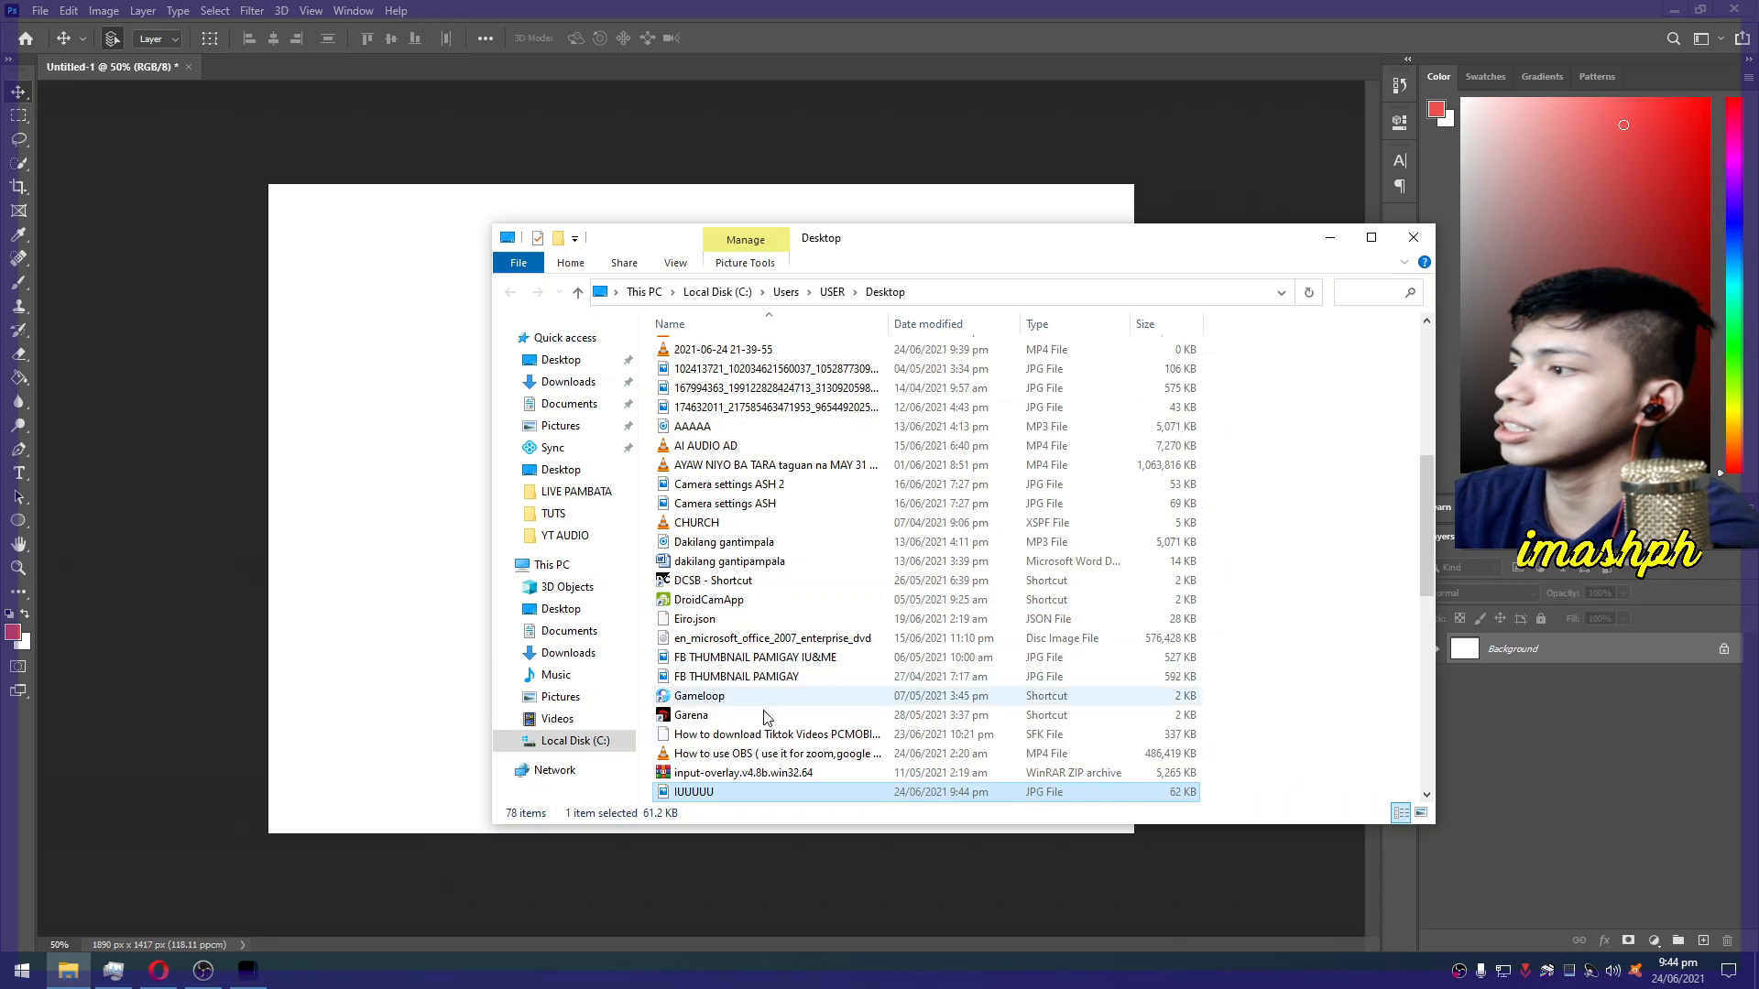
{"action": "left_click_drag", "start_coordinate": [696, 791], "coordinate": [389, 573]}
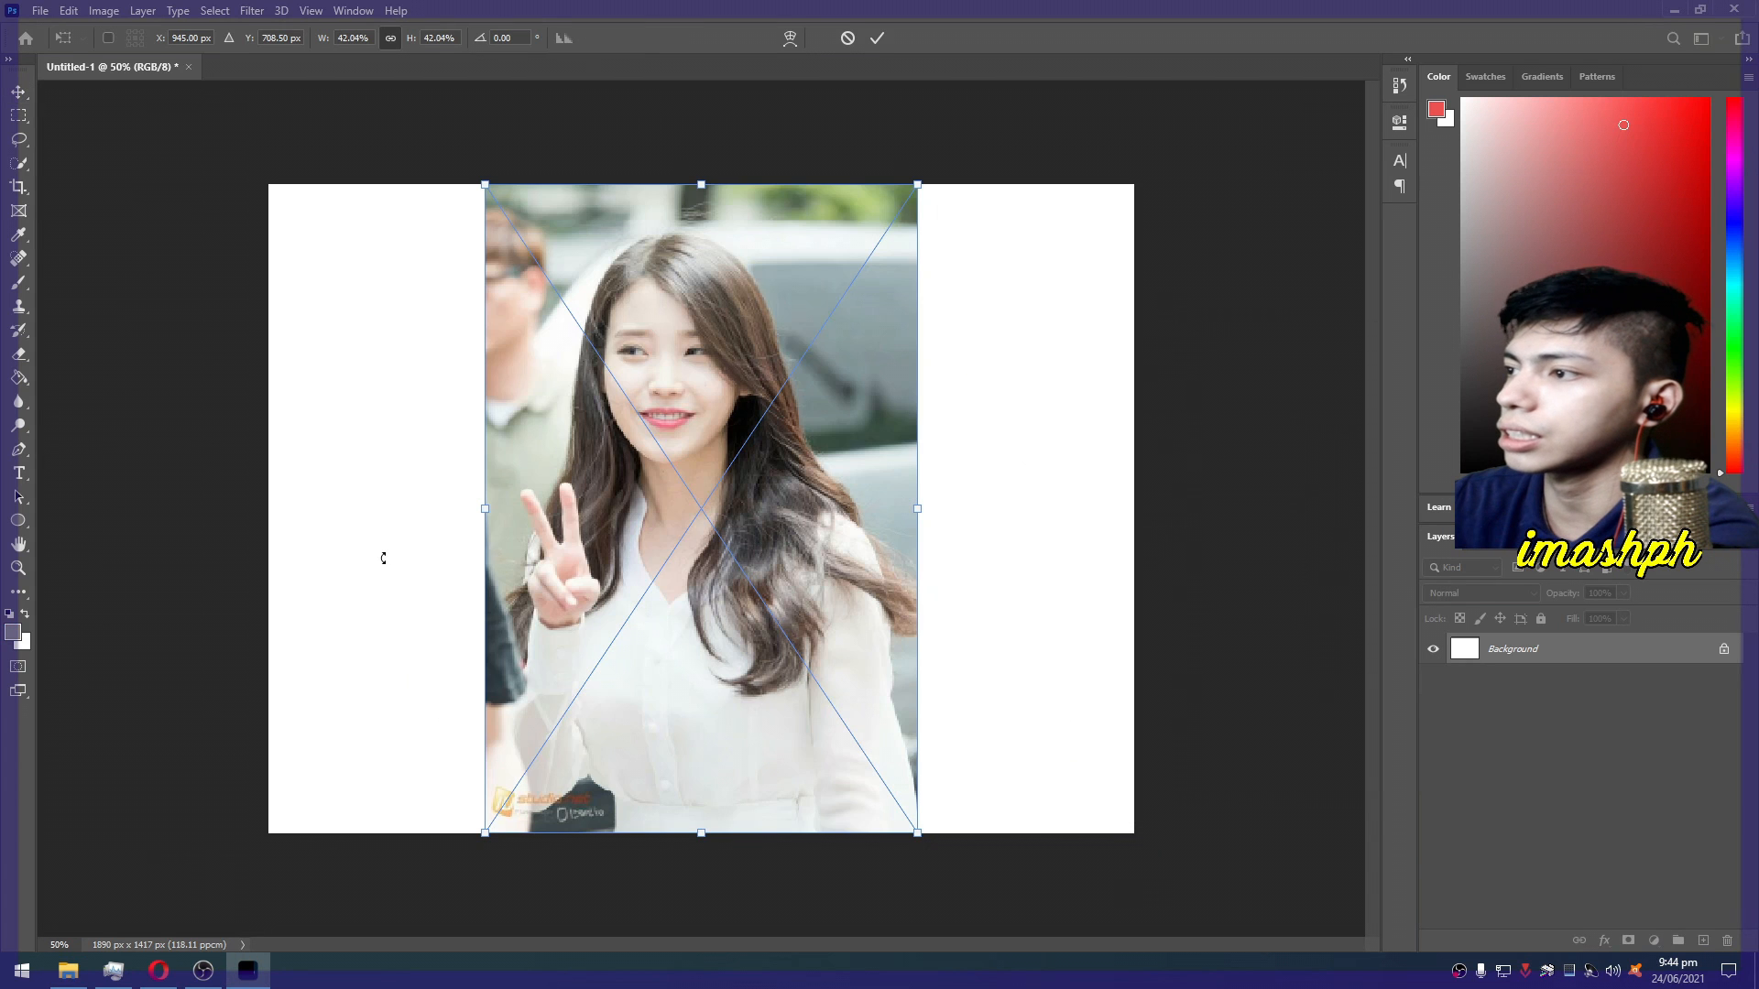
{"action": "key", "text": "Return"}
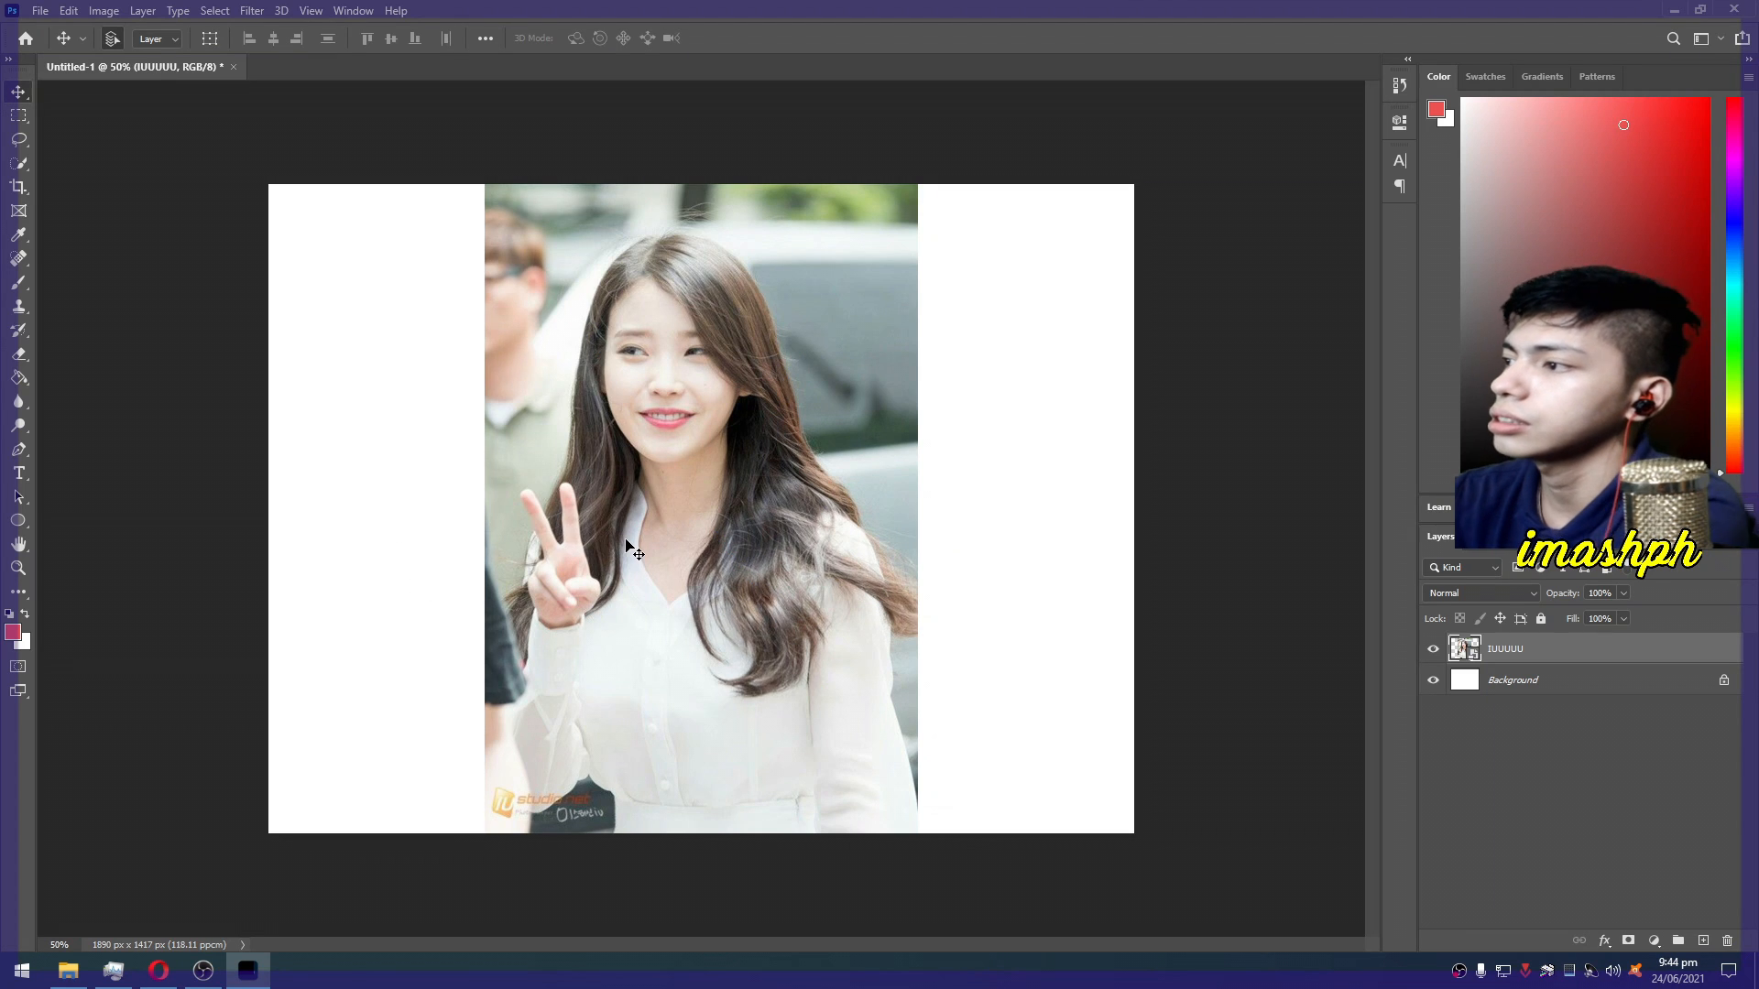
{"action": "key", "text": "Delete"}
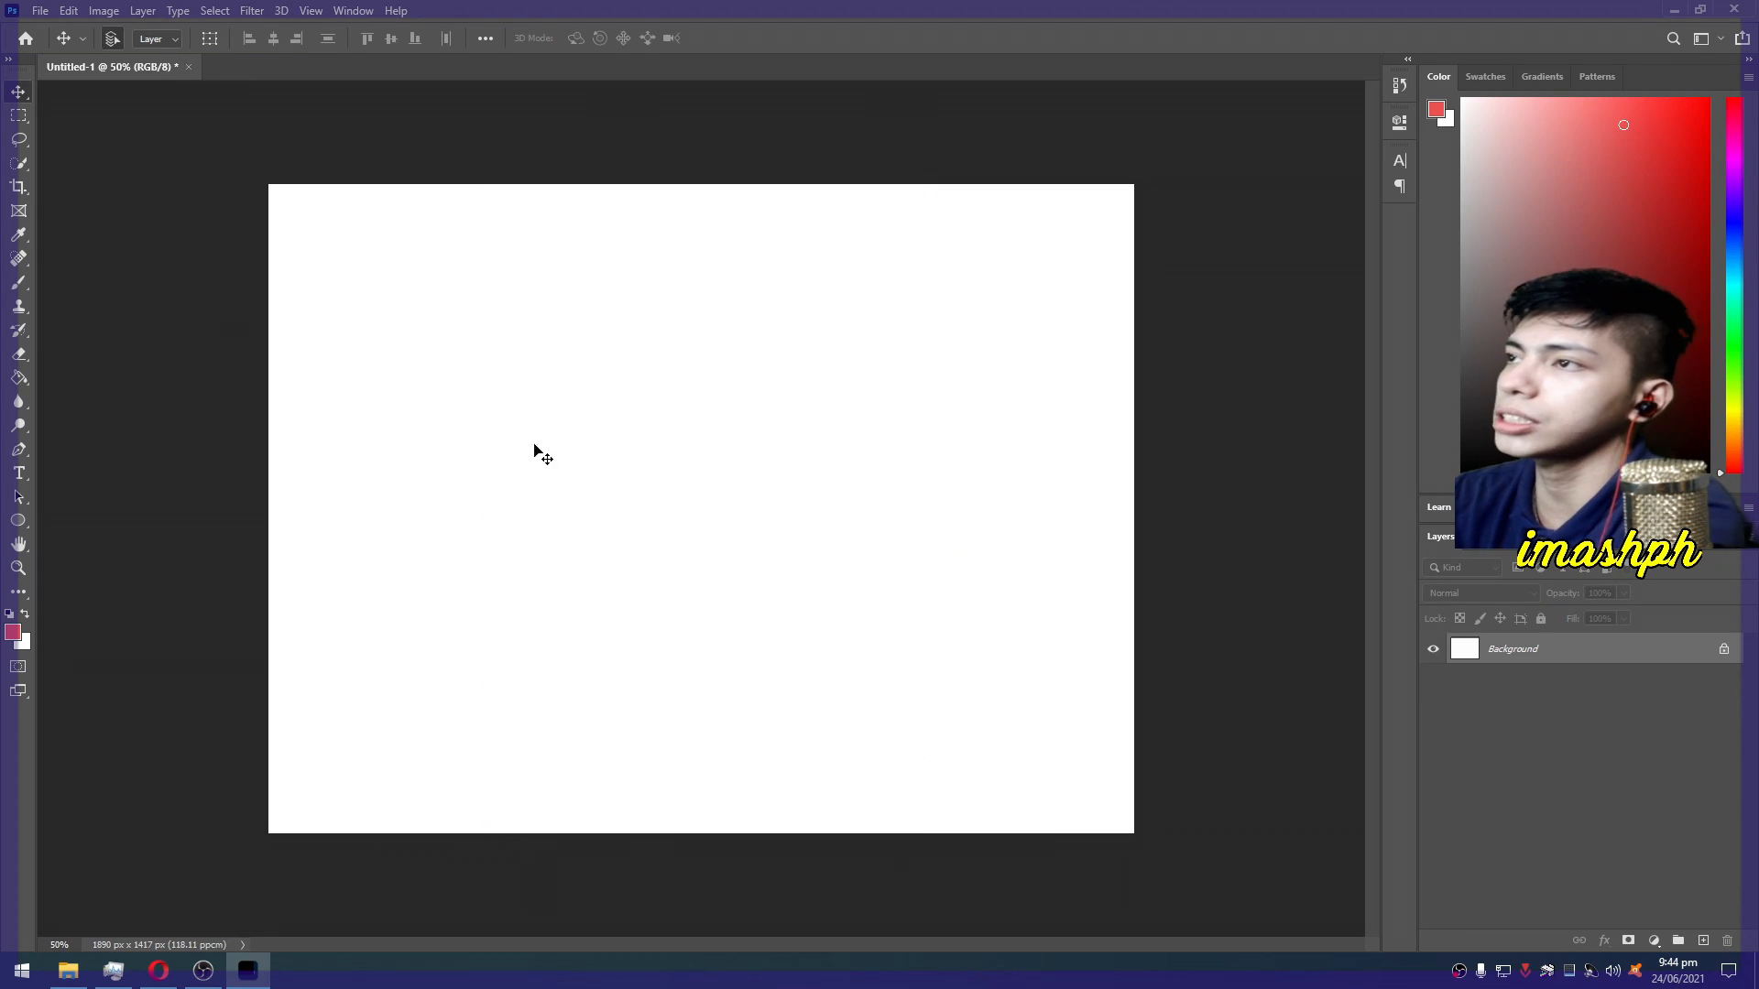
Open IUUUUU.jpg from the Desktop as a separate document
{"action": "left_click", "coordinate": [42, 11]}
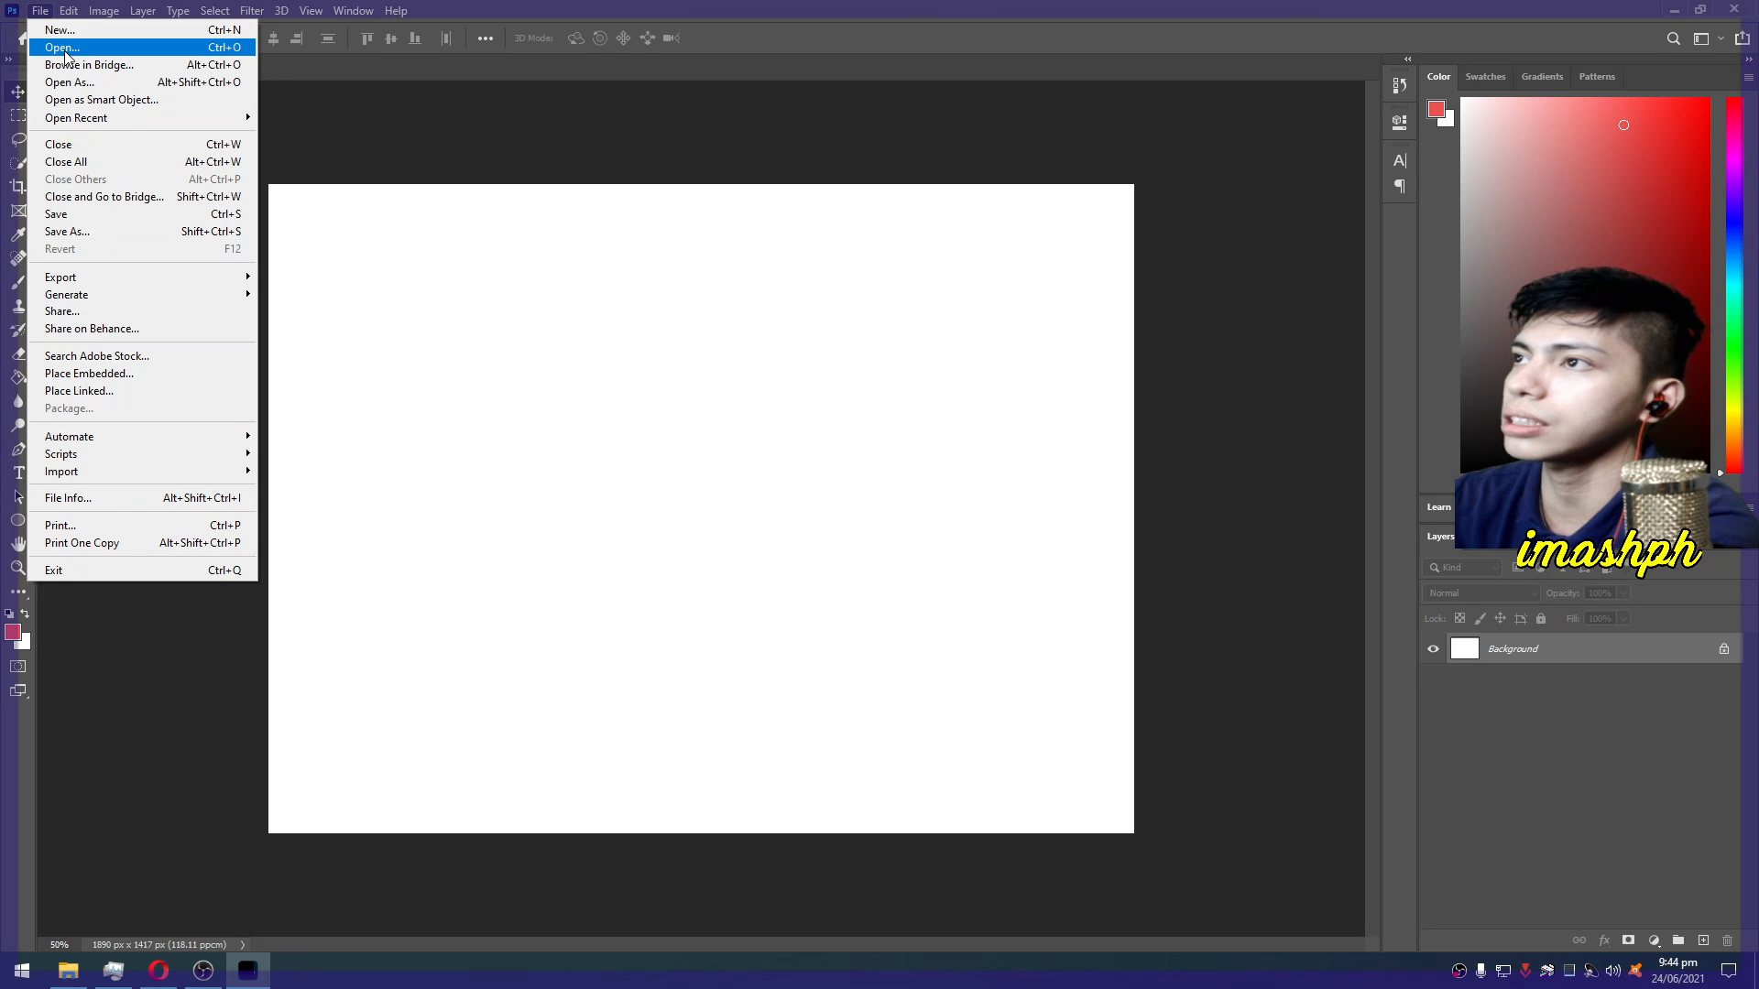
{"action": "left_click", "coordinate": [44, 13]}
{"action": "left_click", "coordinate": [41, 11]}
{"action": "left_click", "coordinate": [59, 47]}
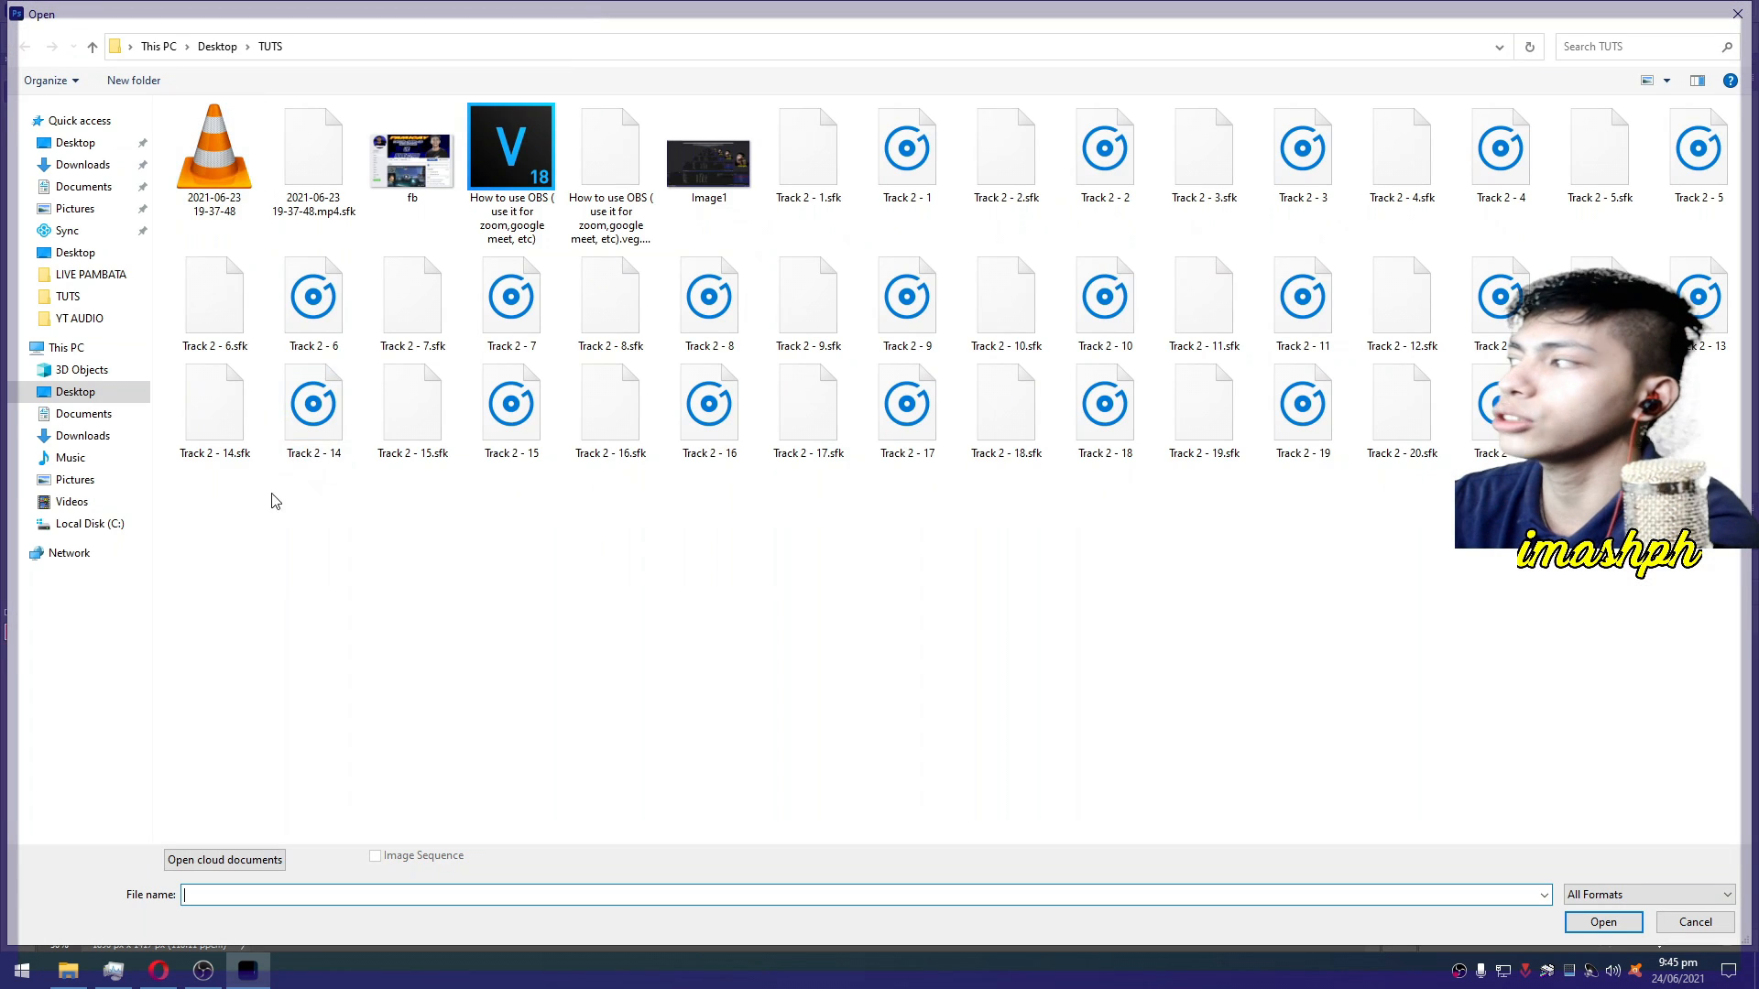
{"action": "left_click", "coordinate": [75, 142]}
{"action": "scroll", "coordinate": [263, 497], "scroll_direction": "down", "scroll_amount": 6}
{"action": "left_click", "coordinate": [230, 220]}
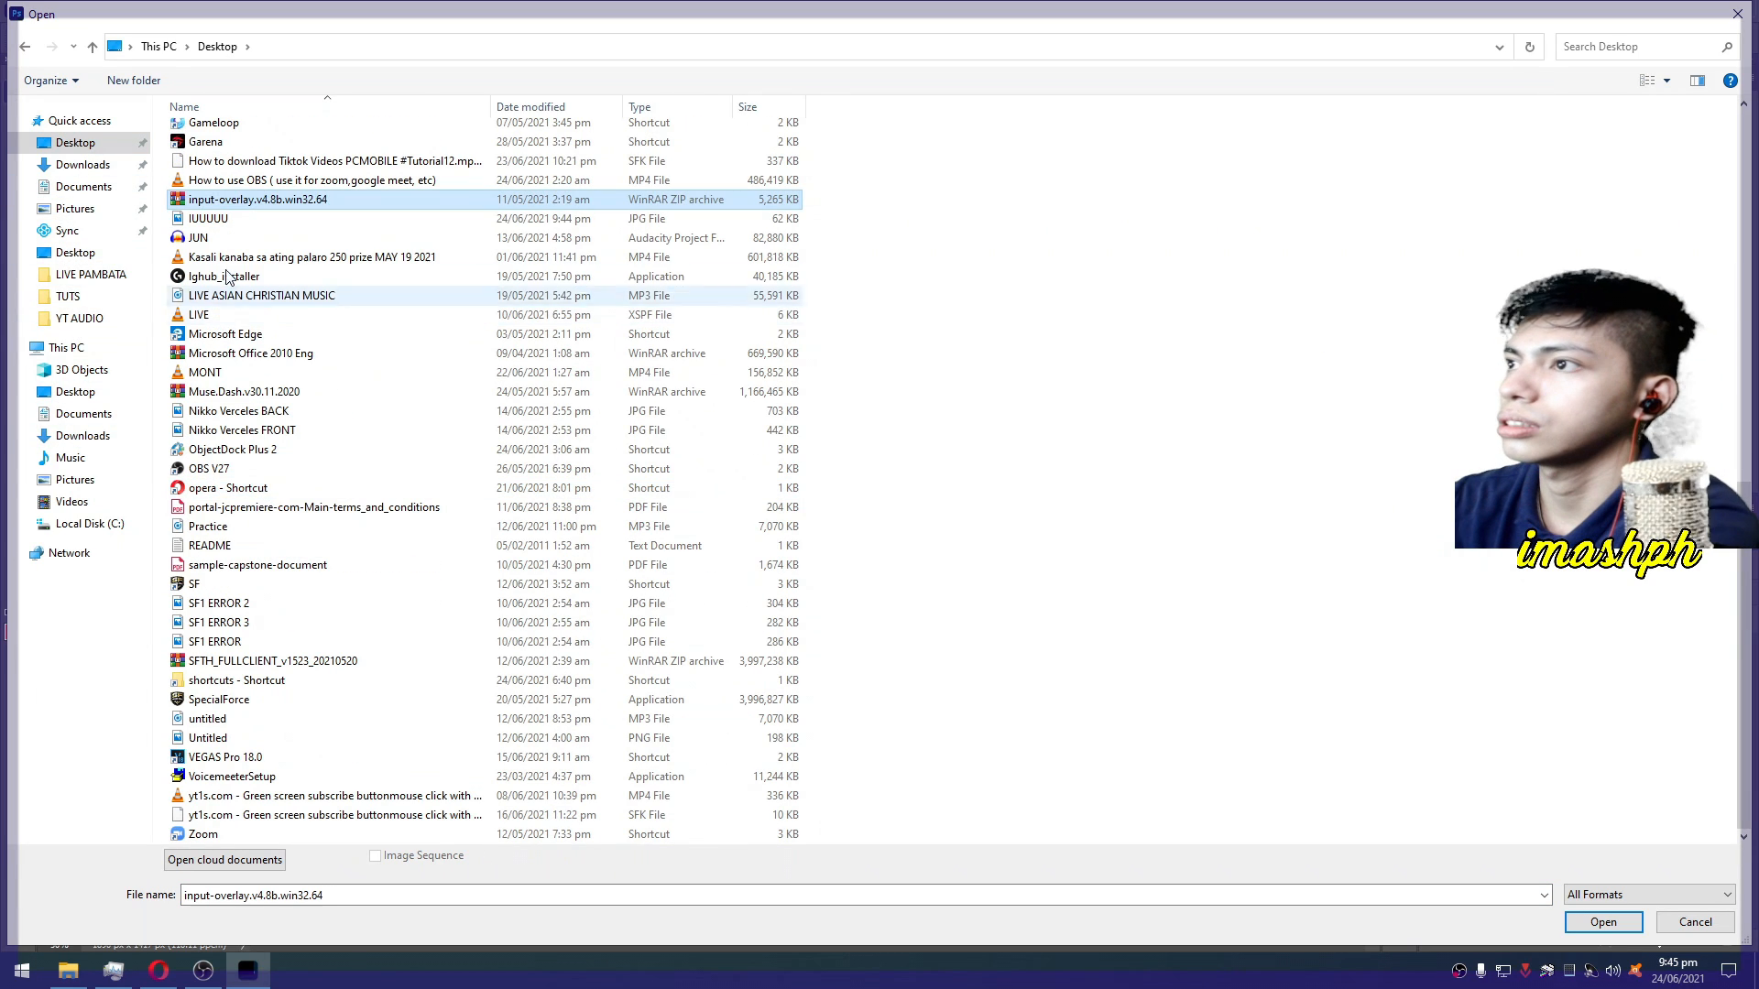
{"action": "double_click", "coordinate": [231, 222]}
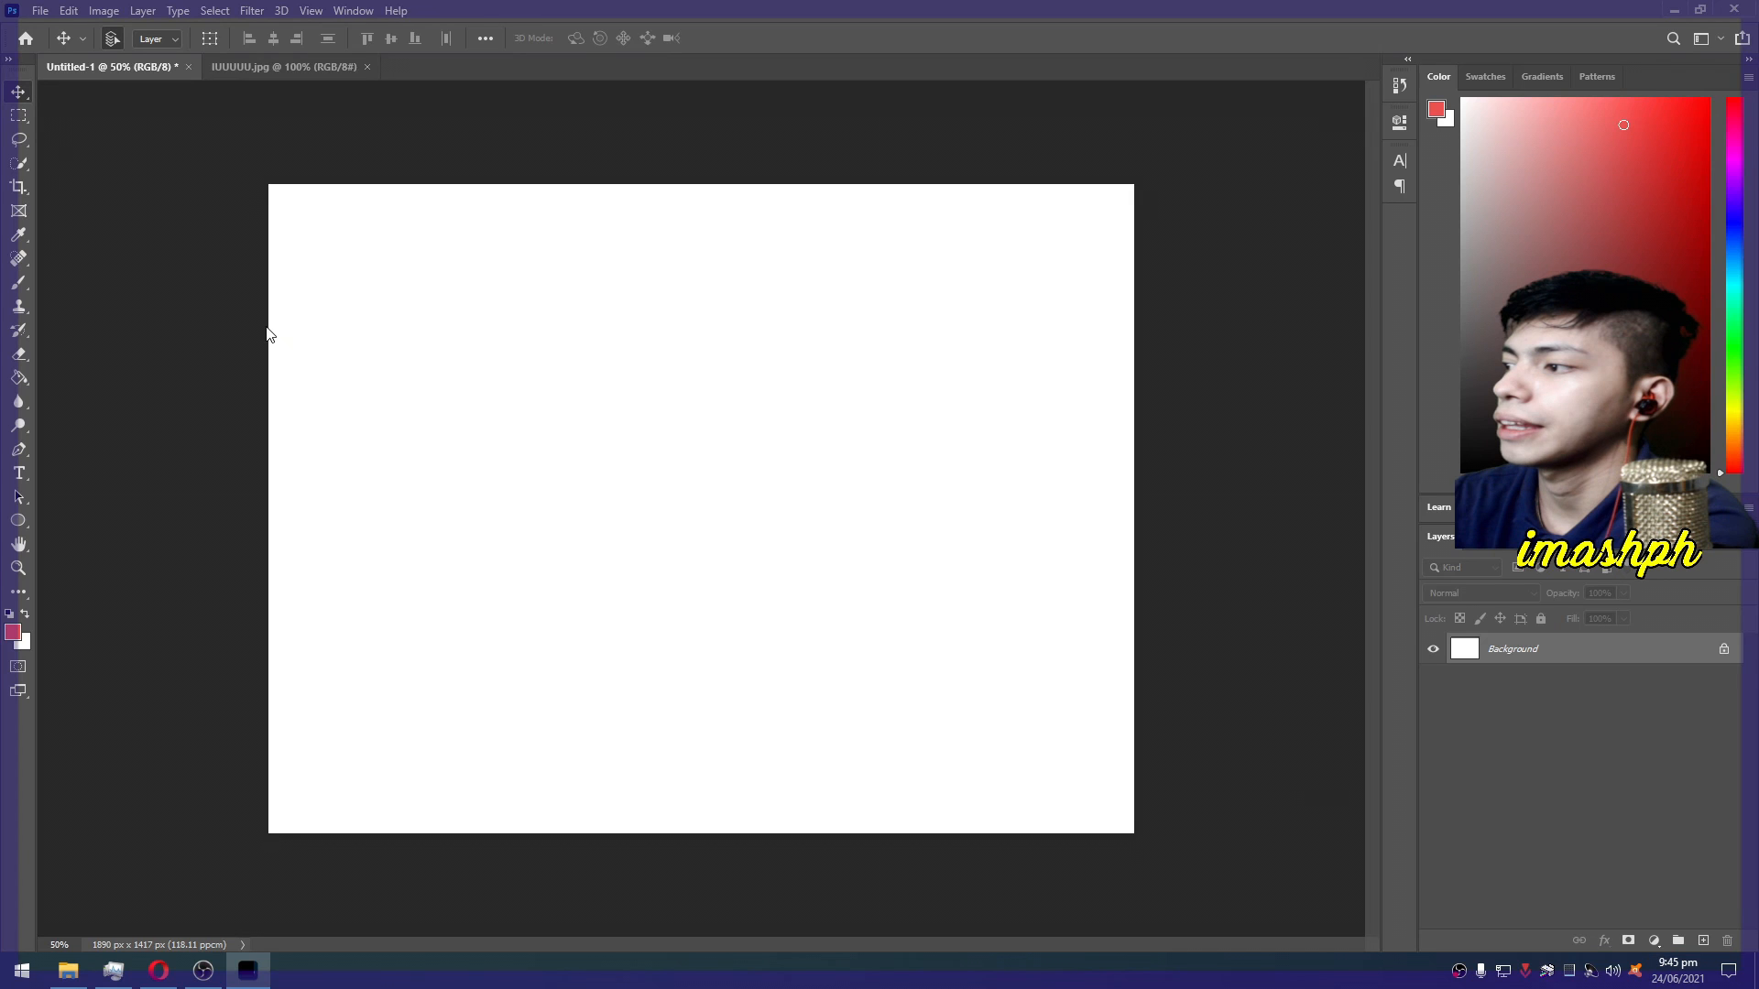
Compare the IUUUUU.jpg and blank Untitled-1 documents, ending with IUUUUU.jpg in view
{"action": "left_click", "coordinate": [267, 65]}
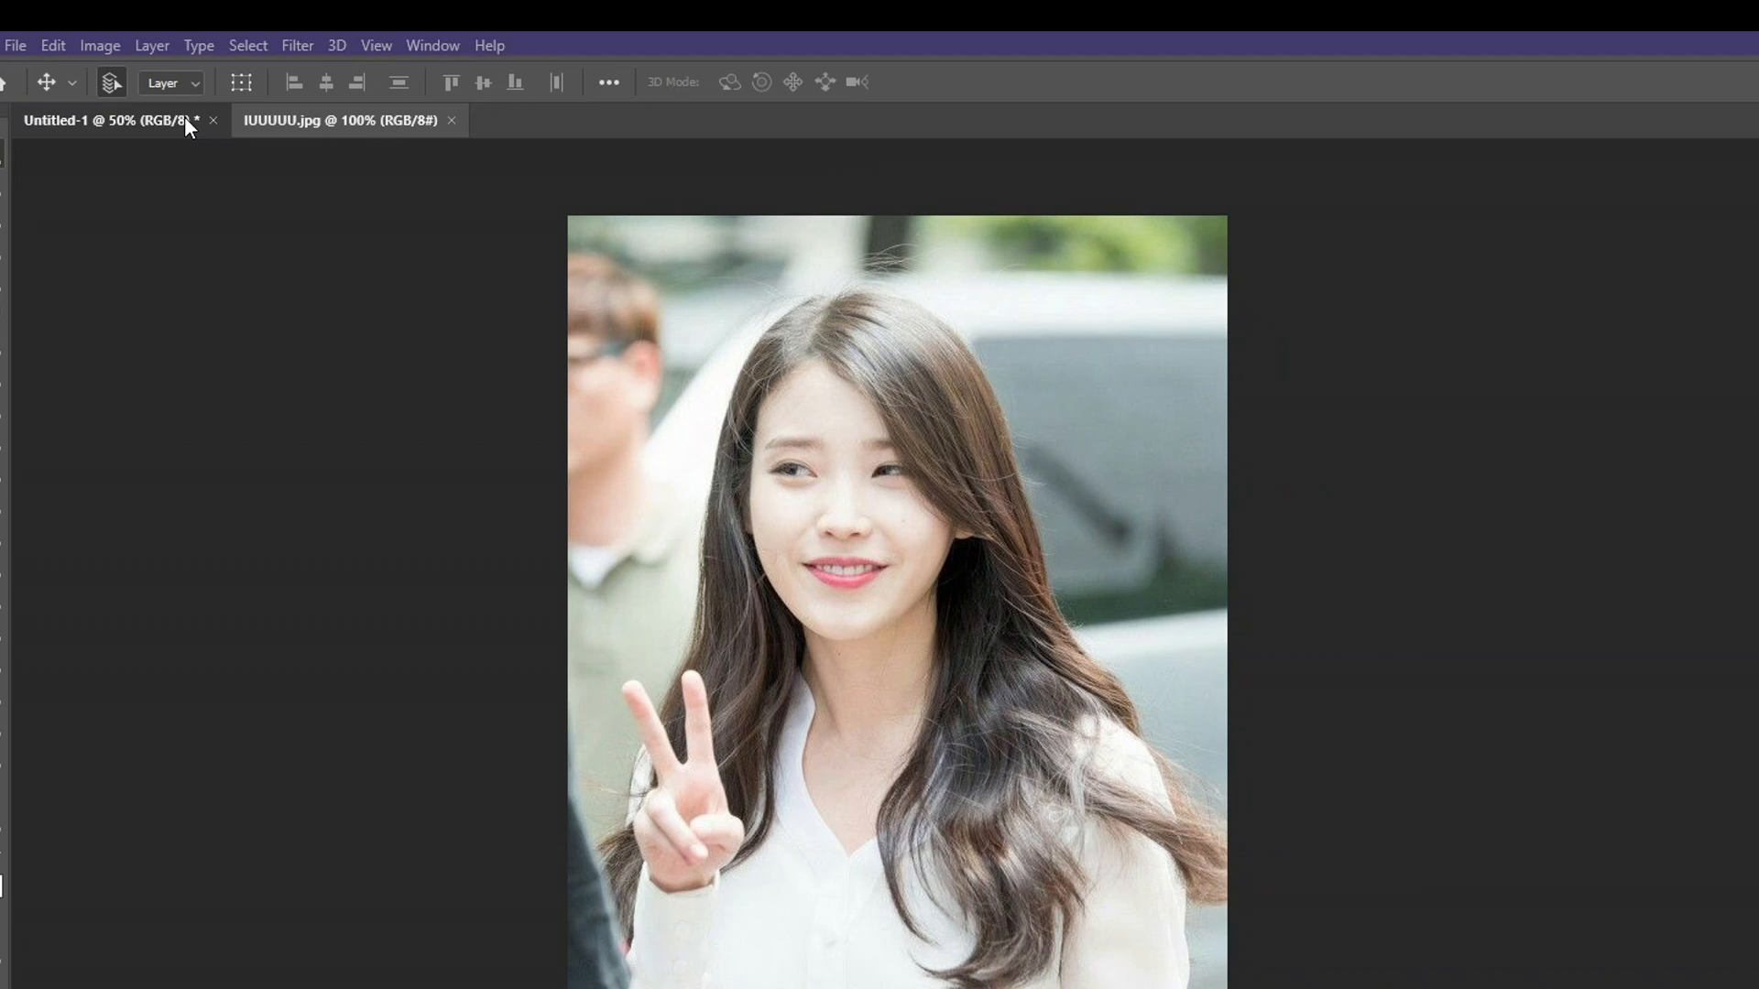
{"action": "left_click", "coordinate": [167, 65]}
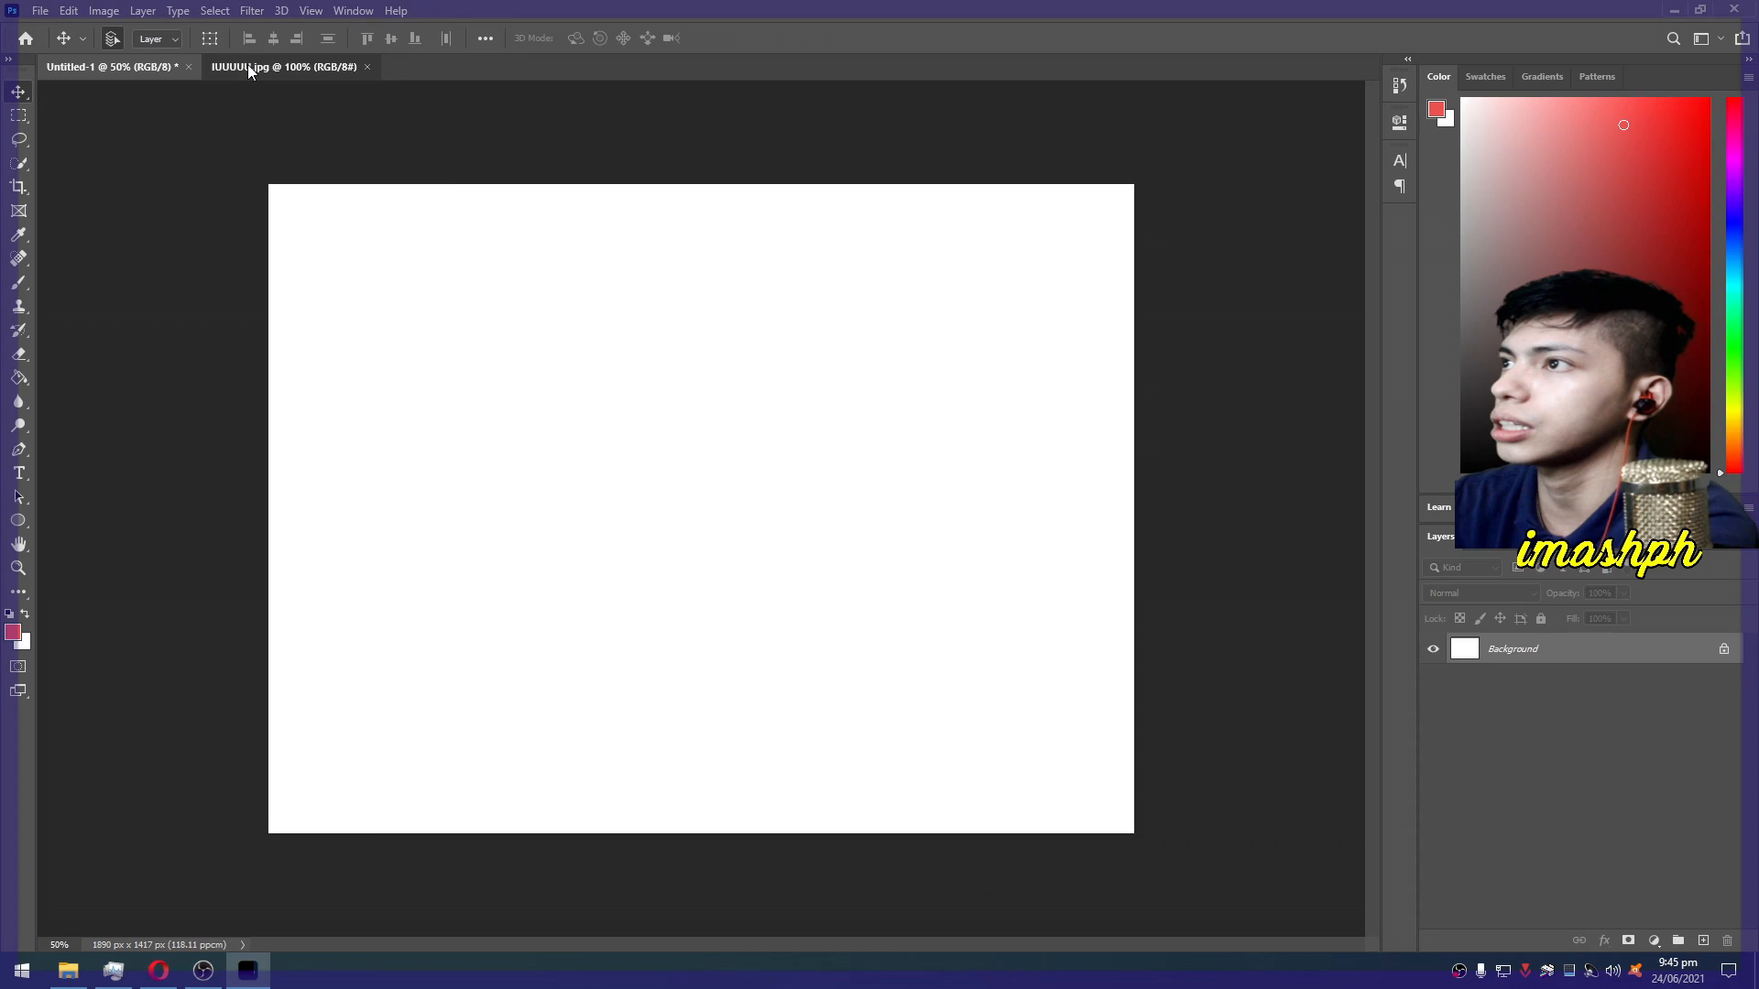
{"action": "left_click", "coordinate": [292, 120]}
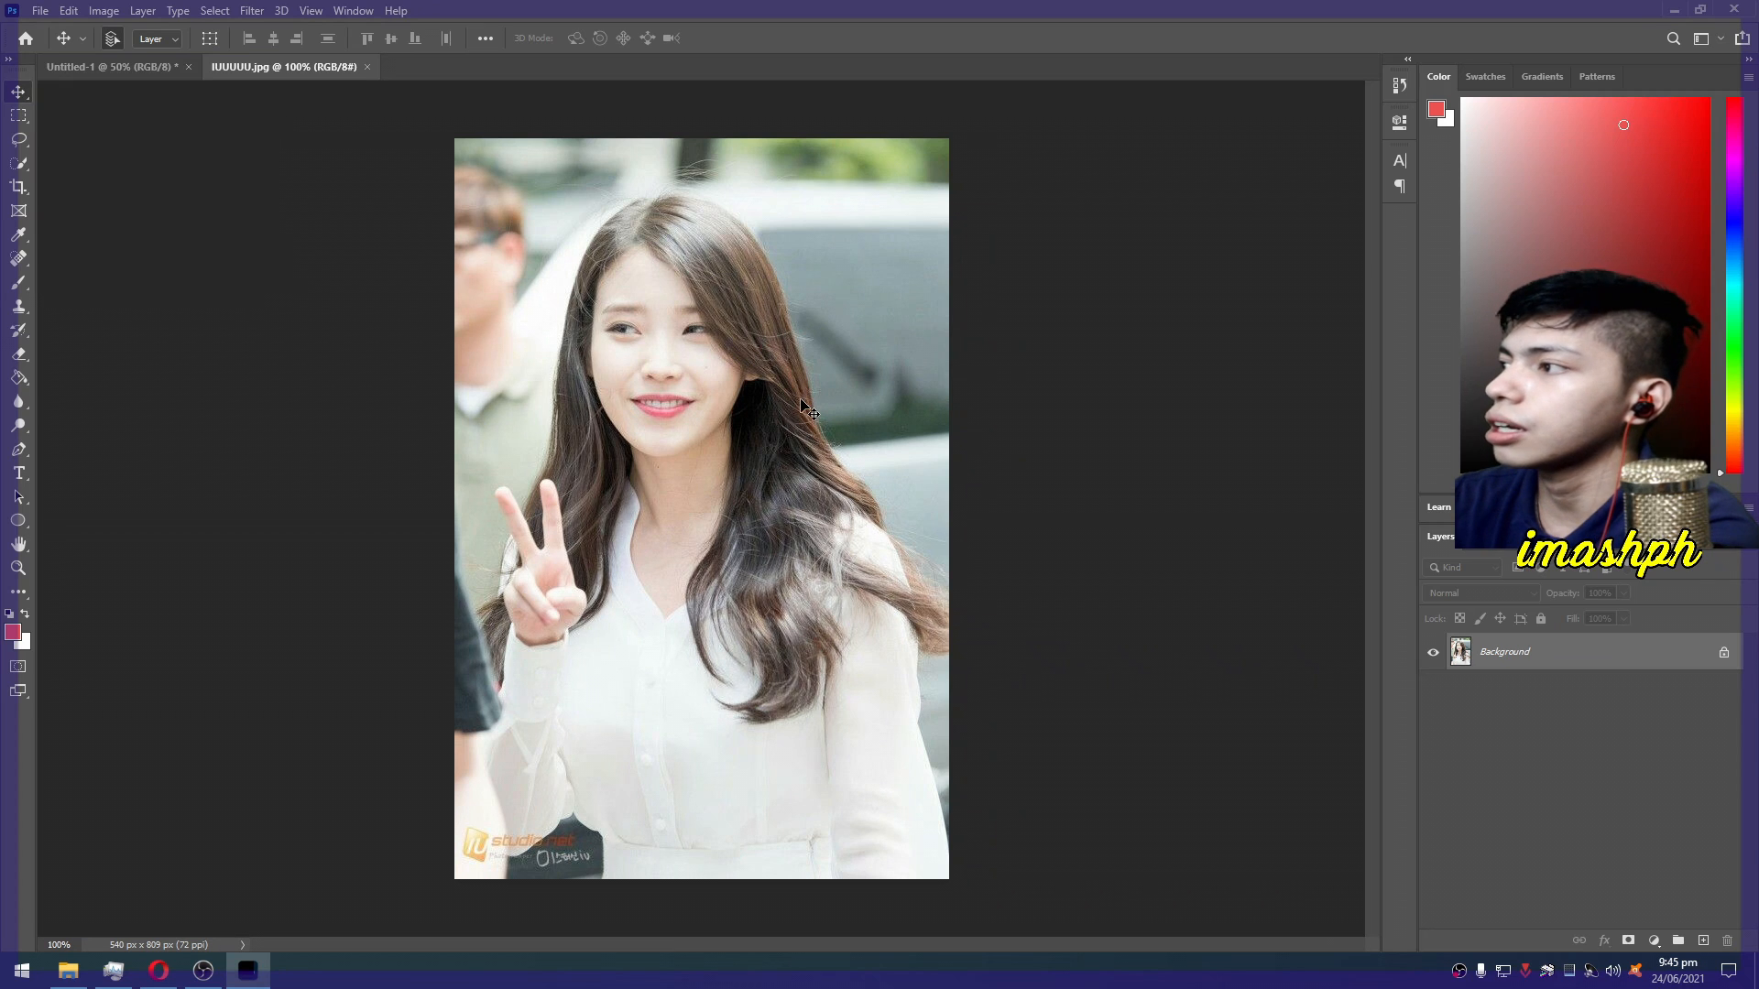
Try to move the locked picture from IUUUUU.jpg into the Untitled-1 document, and return to IUUUUU.jpg
{"action": "left_click_drag", "start_coordinate": [800, 406], "coordinate": [128, 74]}
{"action": "left_click", "coordinate": [123, 69]}
{"action": "left_click", "coordinate": [339, 66]}
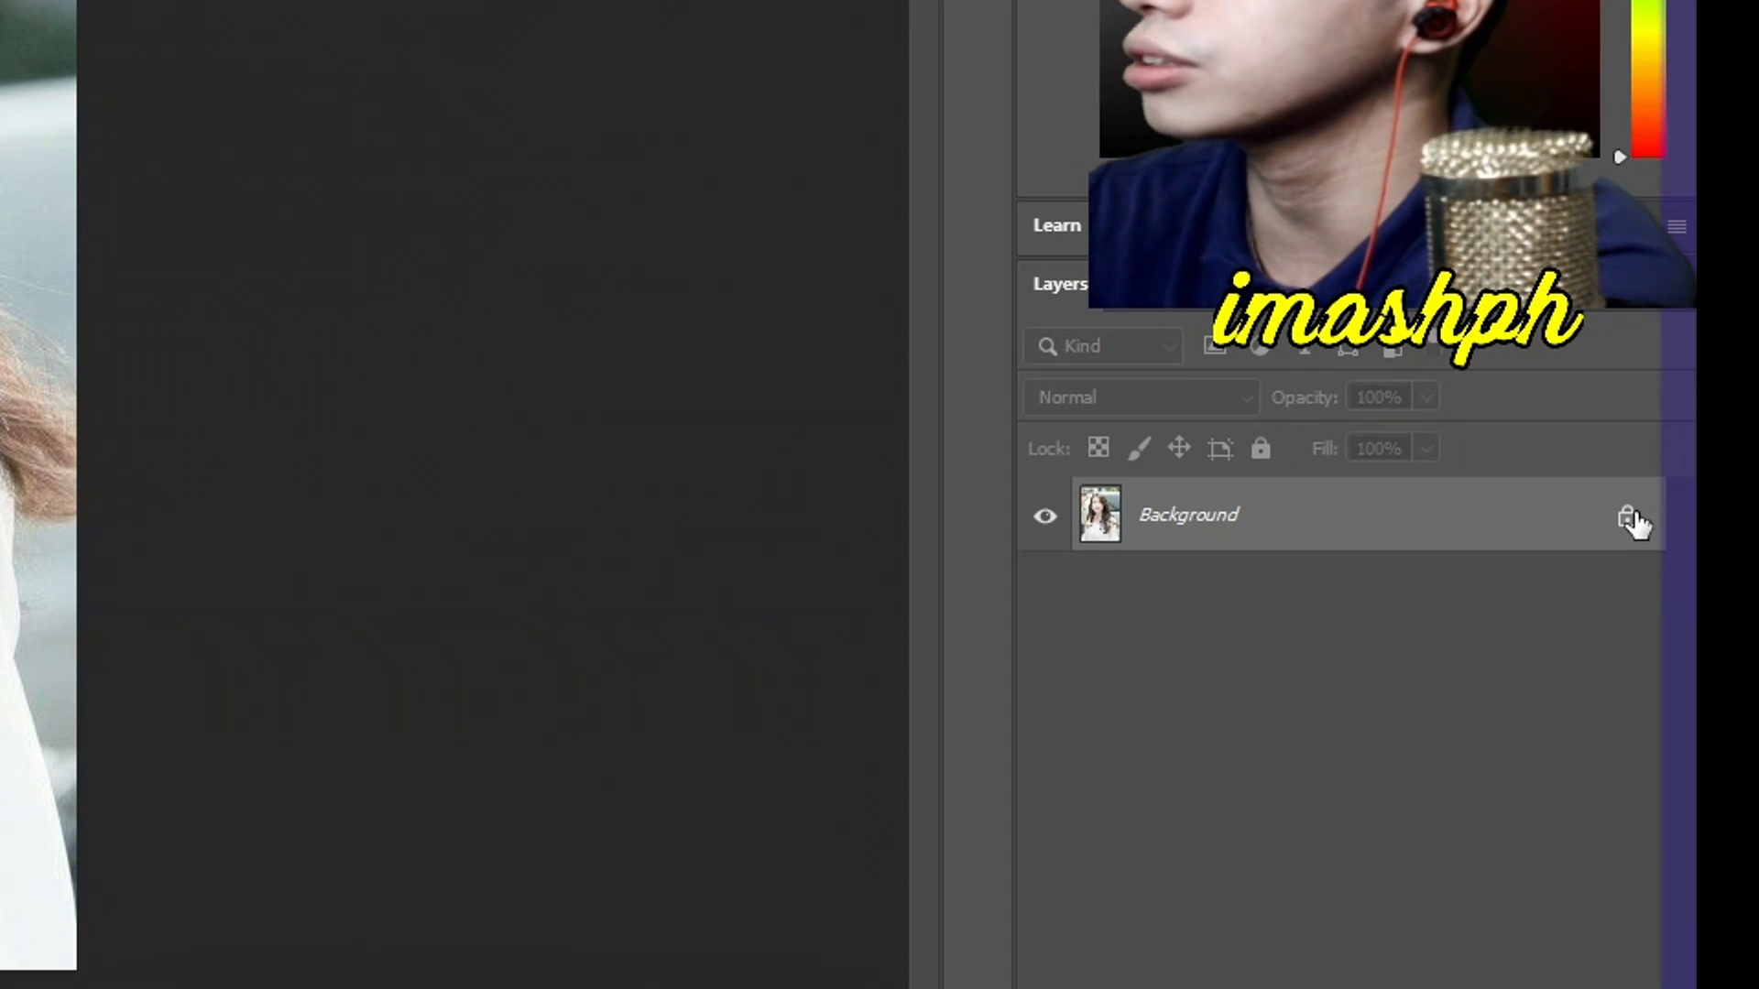
Unlock the Background layer of IUUUUU.jpg and move the picture into the middle of the Untitled-1 canvas
{"action": "left_click", "coordinate": [1724, 653]}
{"action": "left_click_drag", "start_coordinate": [828, 576], "coordinate": [148, 71]}
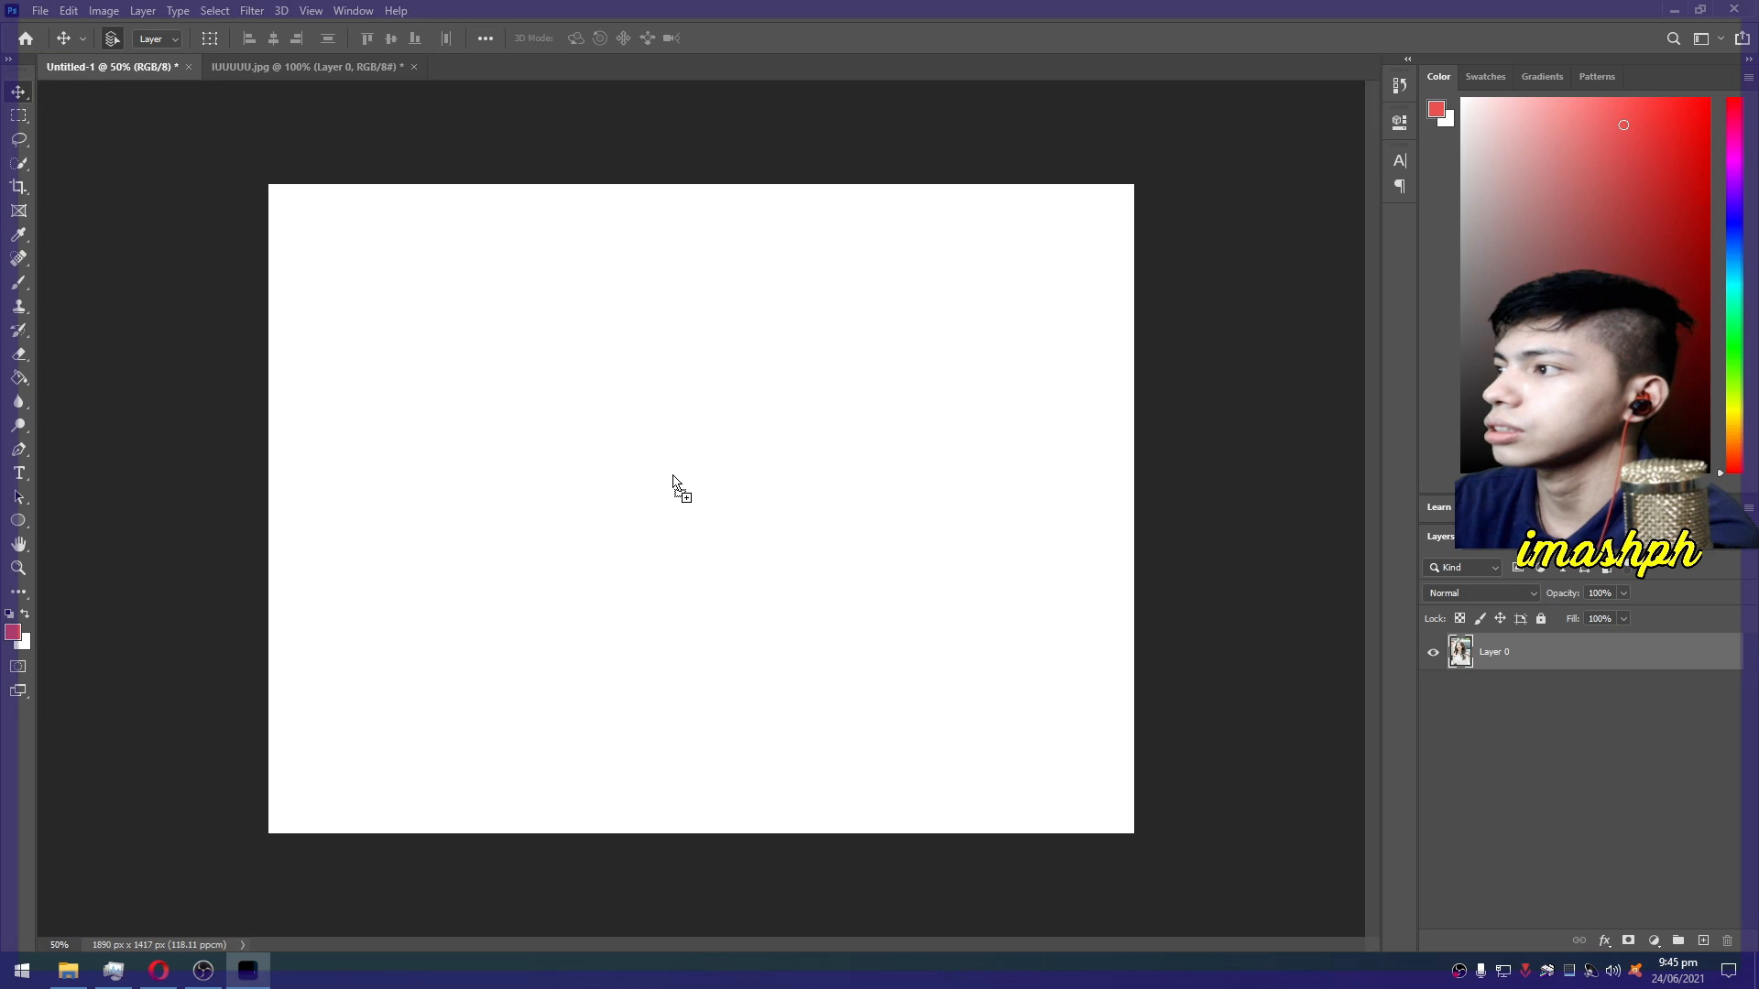
{"action": "left_click_drag", "start_coordinate": [672, 481], "coordinate": [688, 486]}
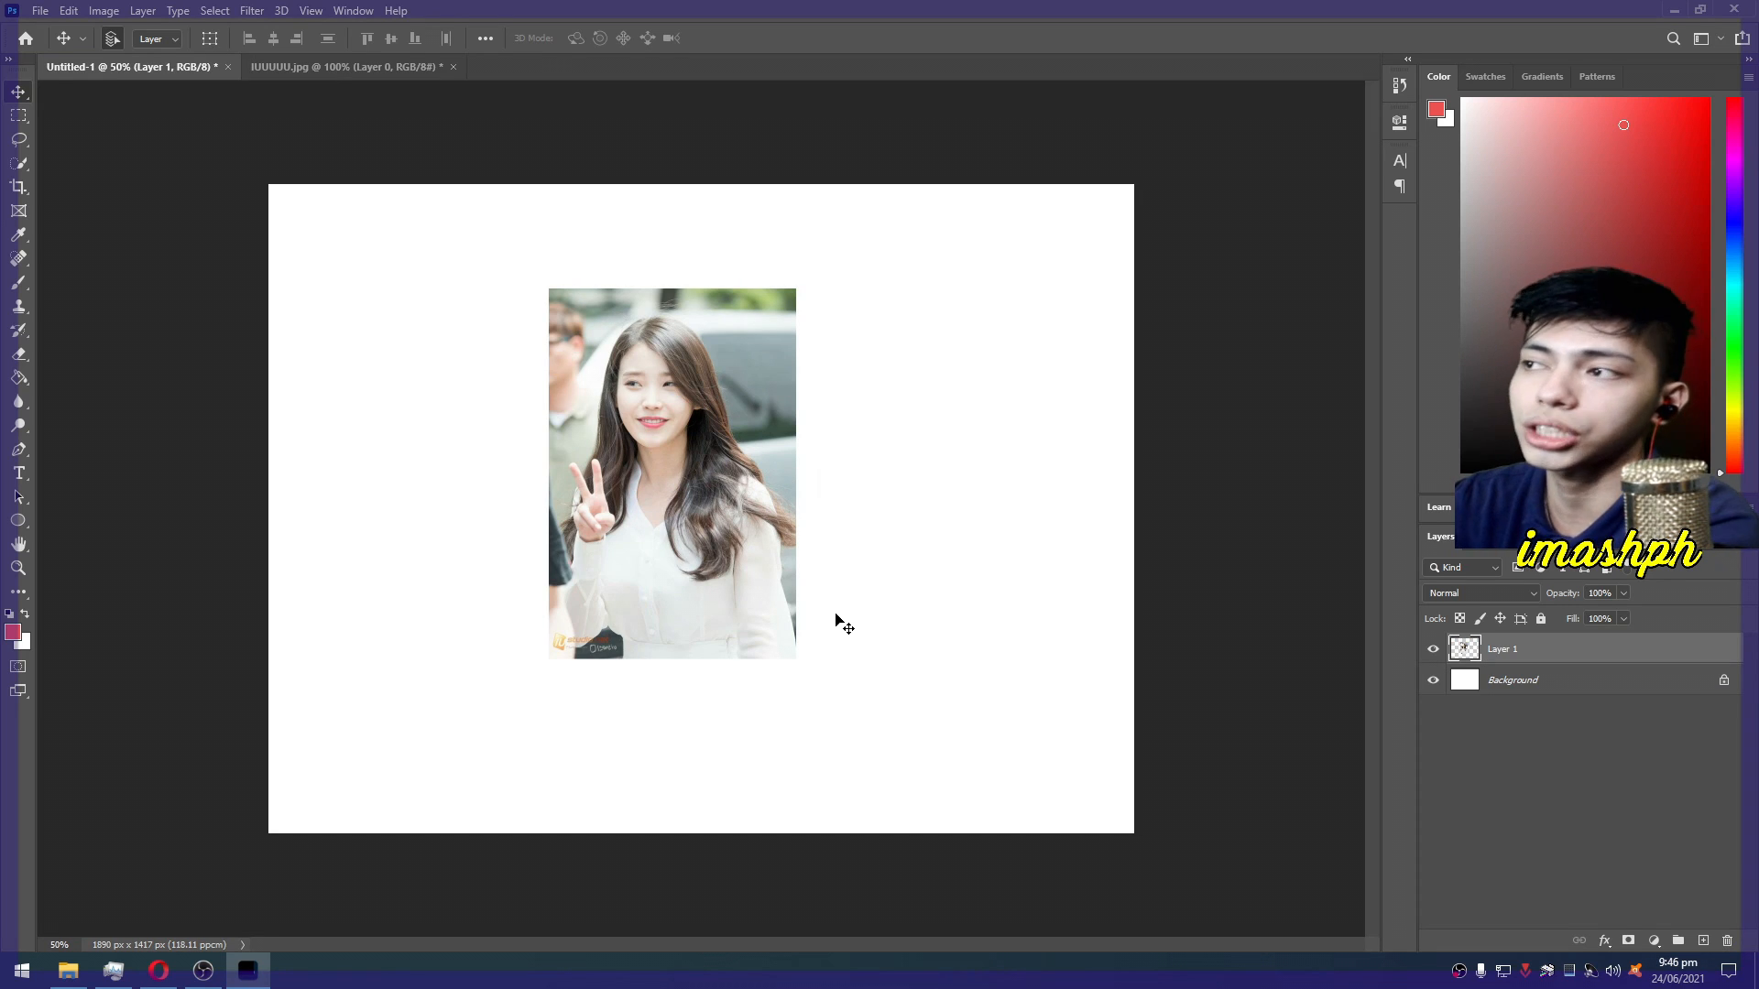
Undo the picture's transfer into Untitled-1 and close IUUUUU.jpg without saving its changes
{"action": "key", "text": "ctrl+z"}
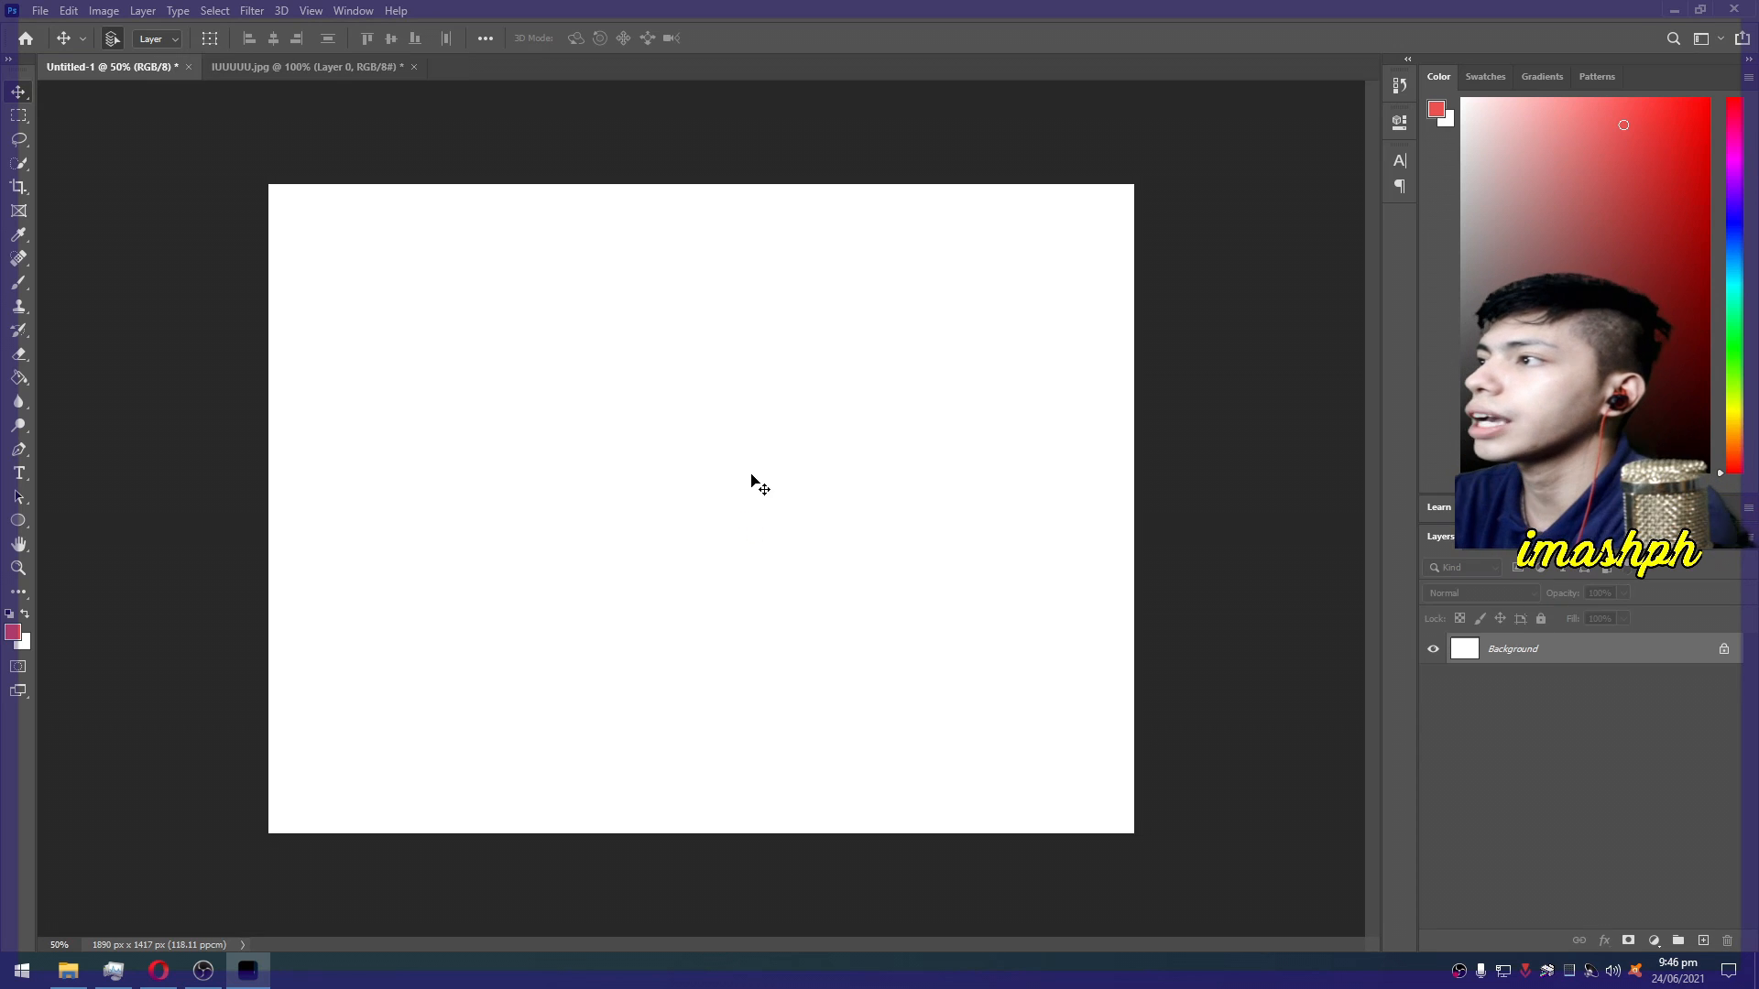
{"action": "left_click", "coordinate": [417, 68]}
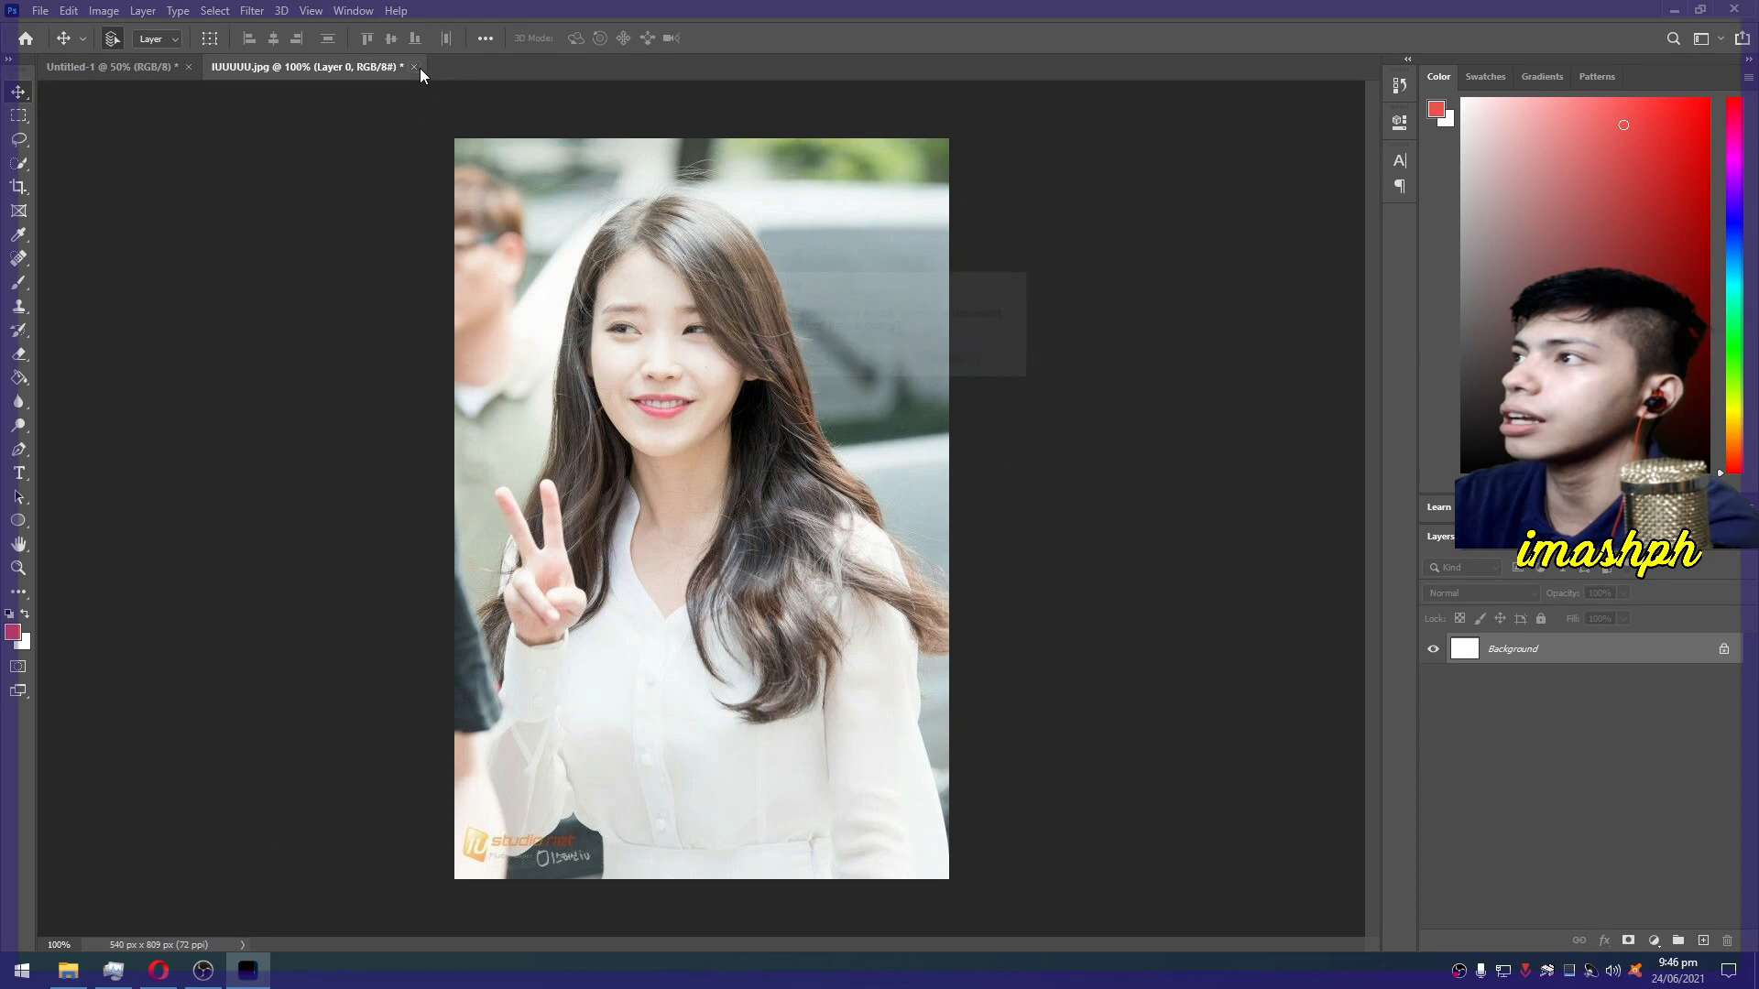
{"action": "left_click", "coordinate": [880, 363]}
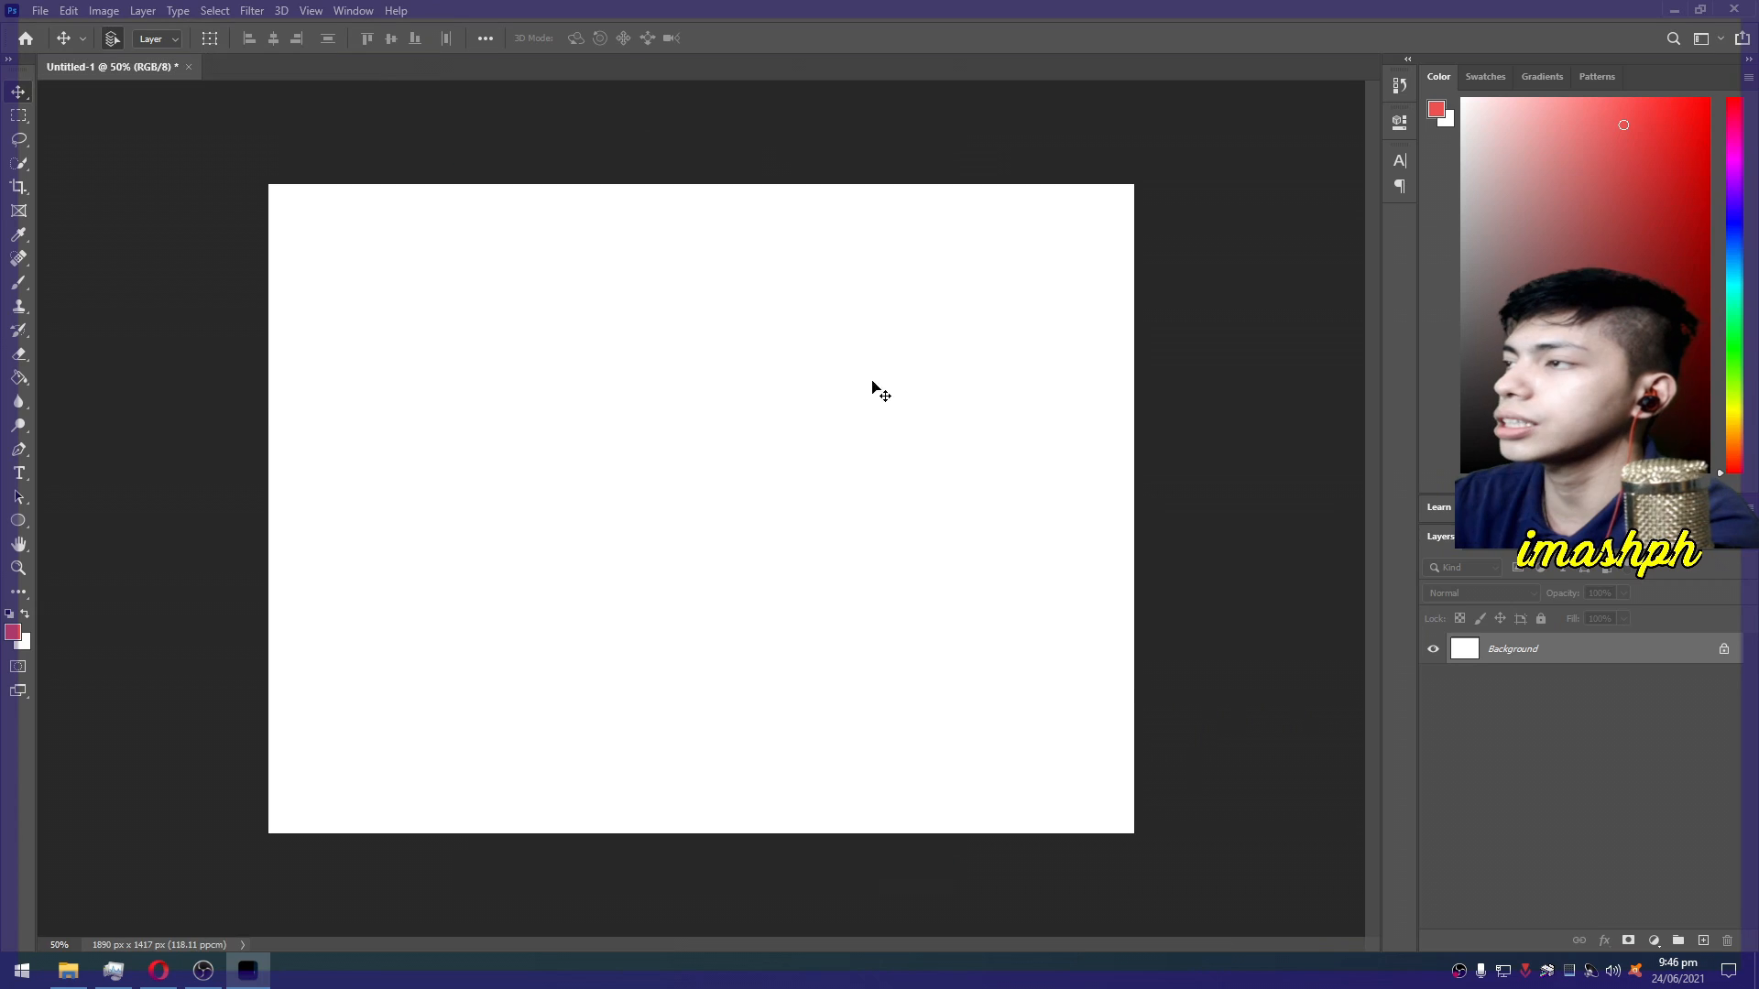
Switch to the browser, copy the peace-sign picture, and paste it into Untitled-1 back in Photoshop
{"action": "key", "text": "alt+Tab"}
{"action": "right_click", "coordinate": [1324, 491]}
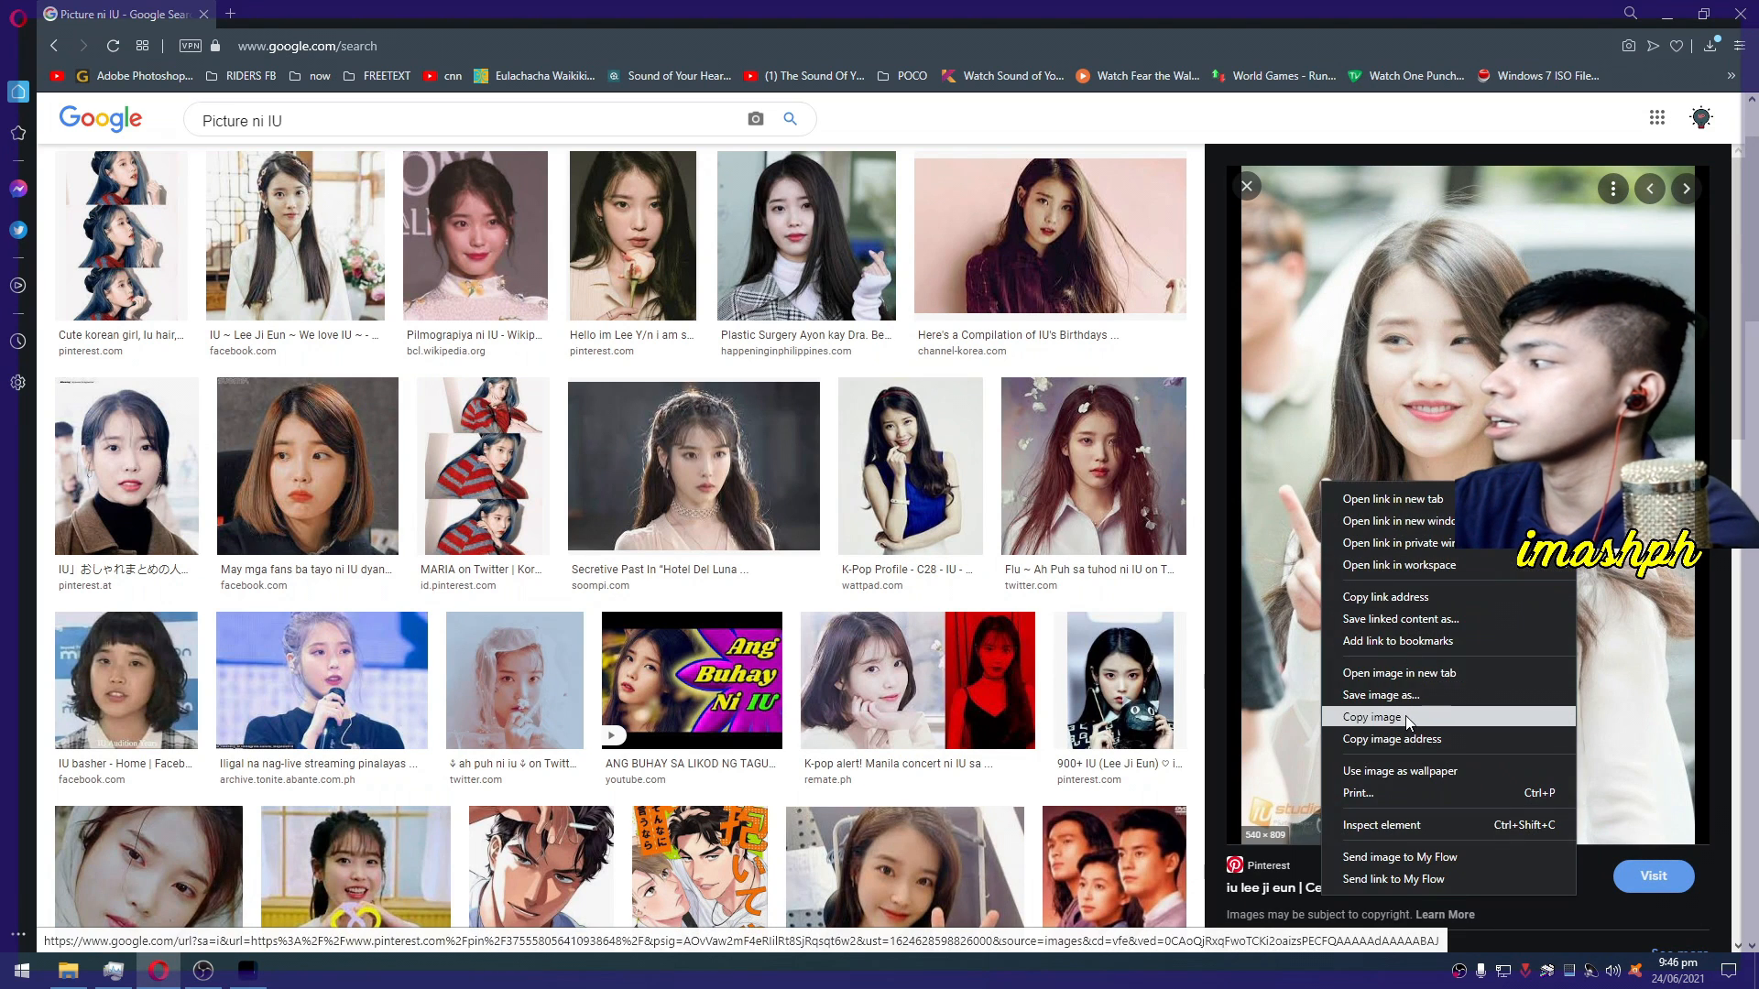
{"action": "left_click", "coordinate": [1374, 722]}
{"action": "left_click", "coordinate": [1667, 14]}
{"action": "key", "text": "ctrl+v"}
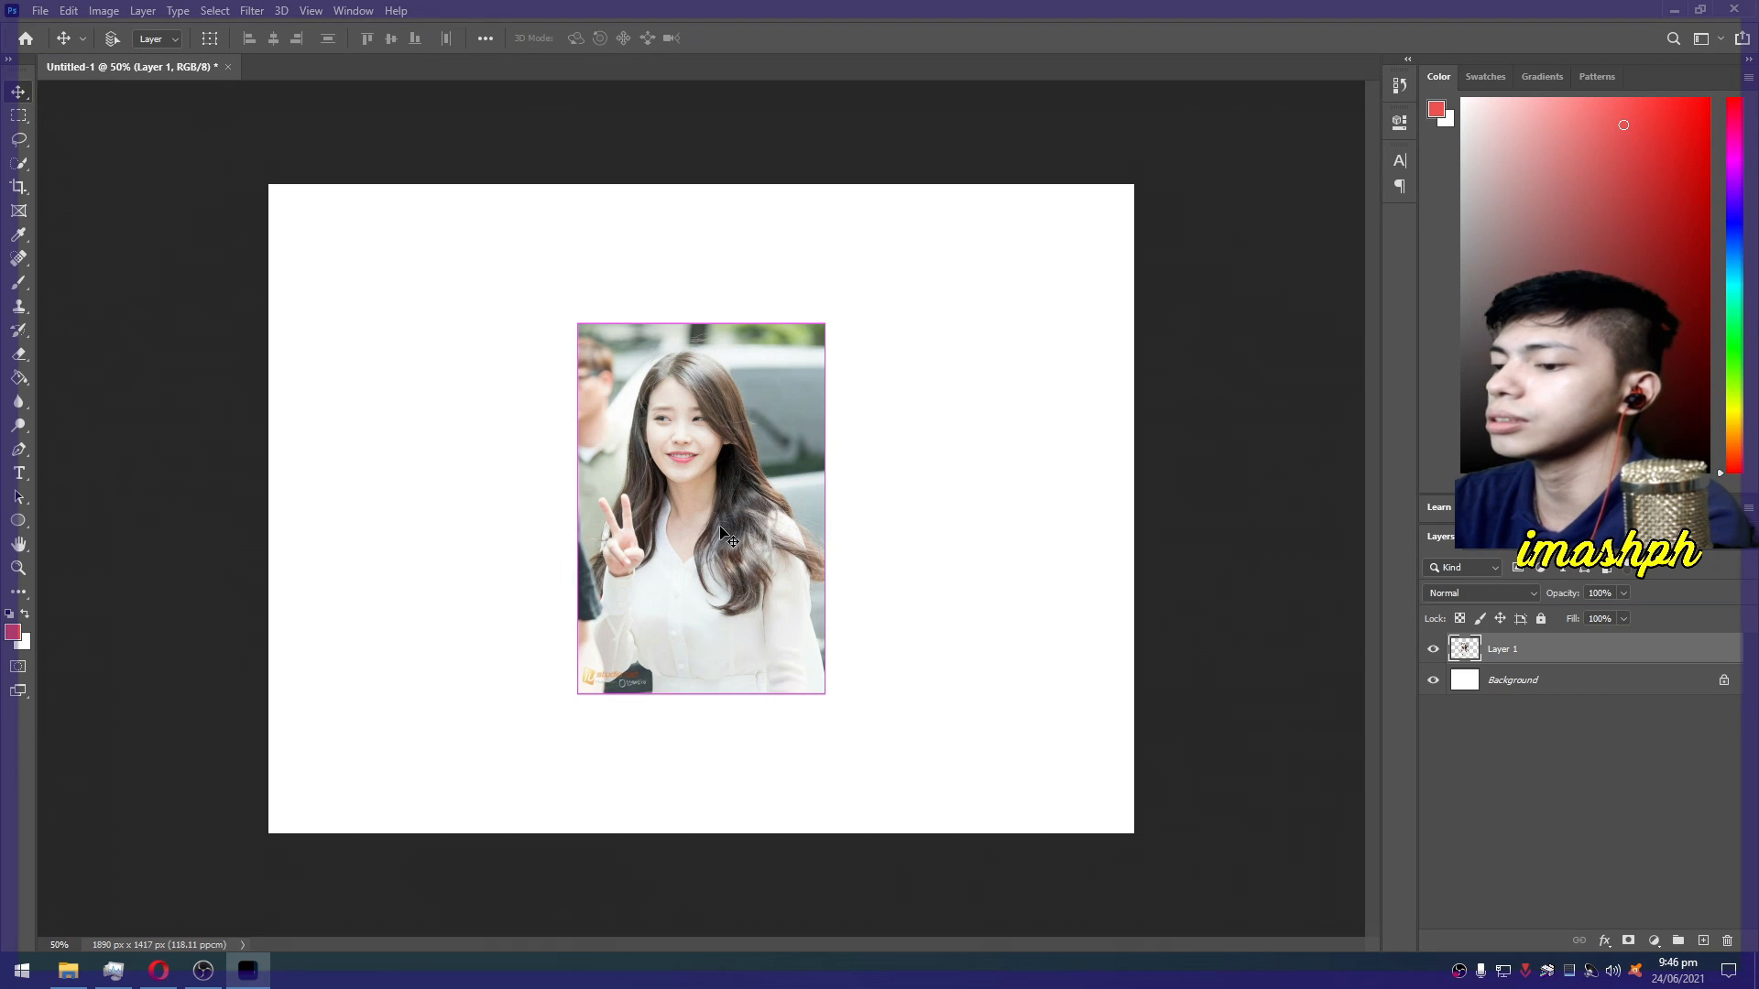
Free-transform the pasted picture to span the full canvas height, at about 194% width and 174% height
{"action": "key", "text": "ctrl+t"}
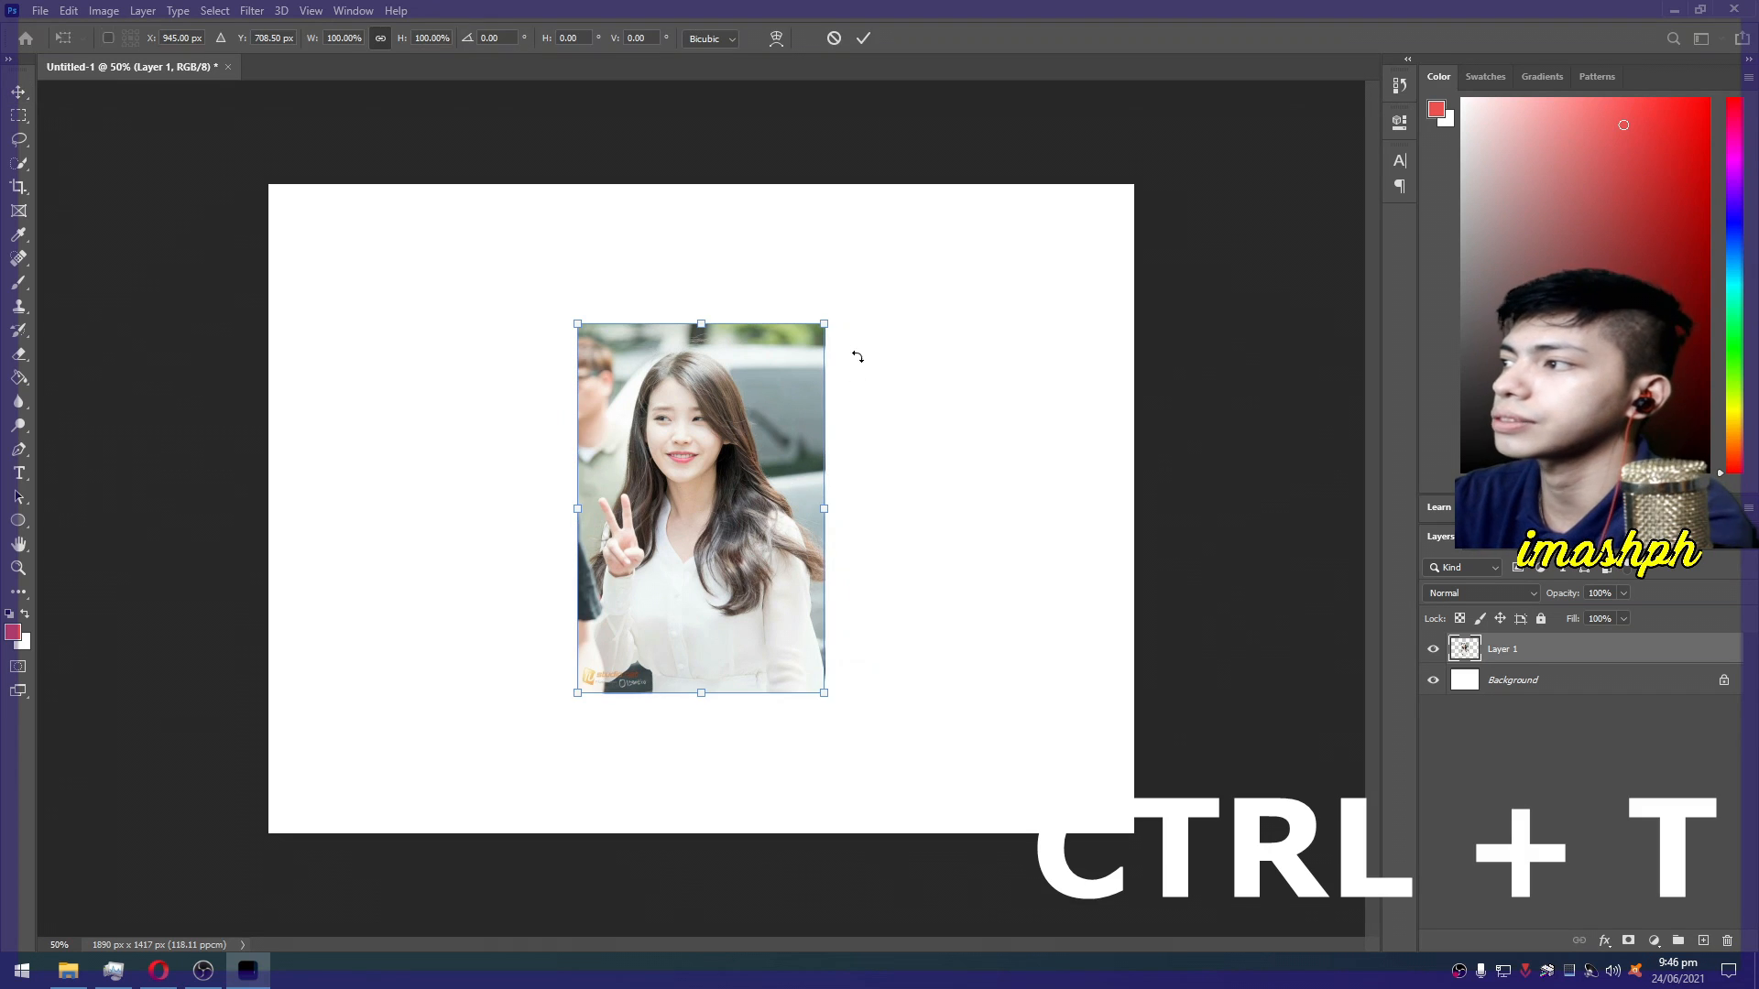
{"action": "left_click_drag", "start_coordinate": [824, 323], "coordinate": [987, 185]}
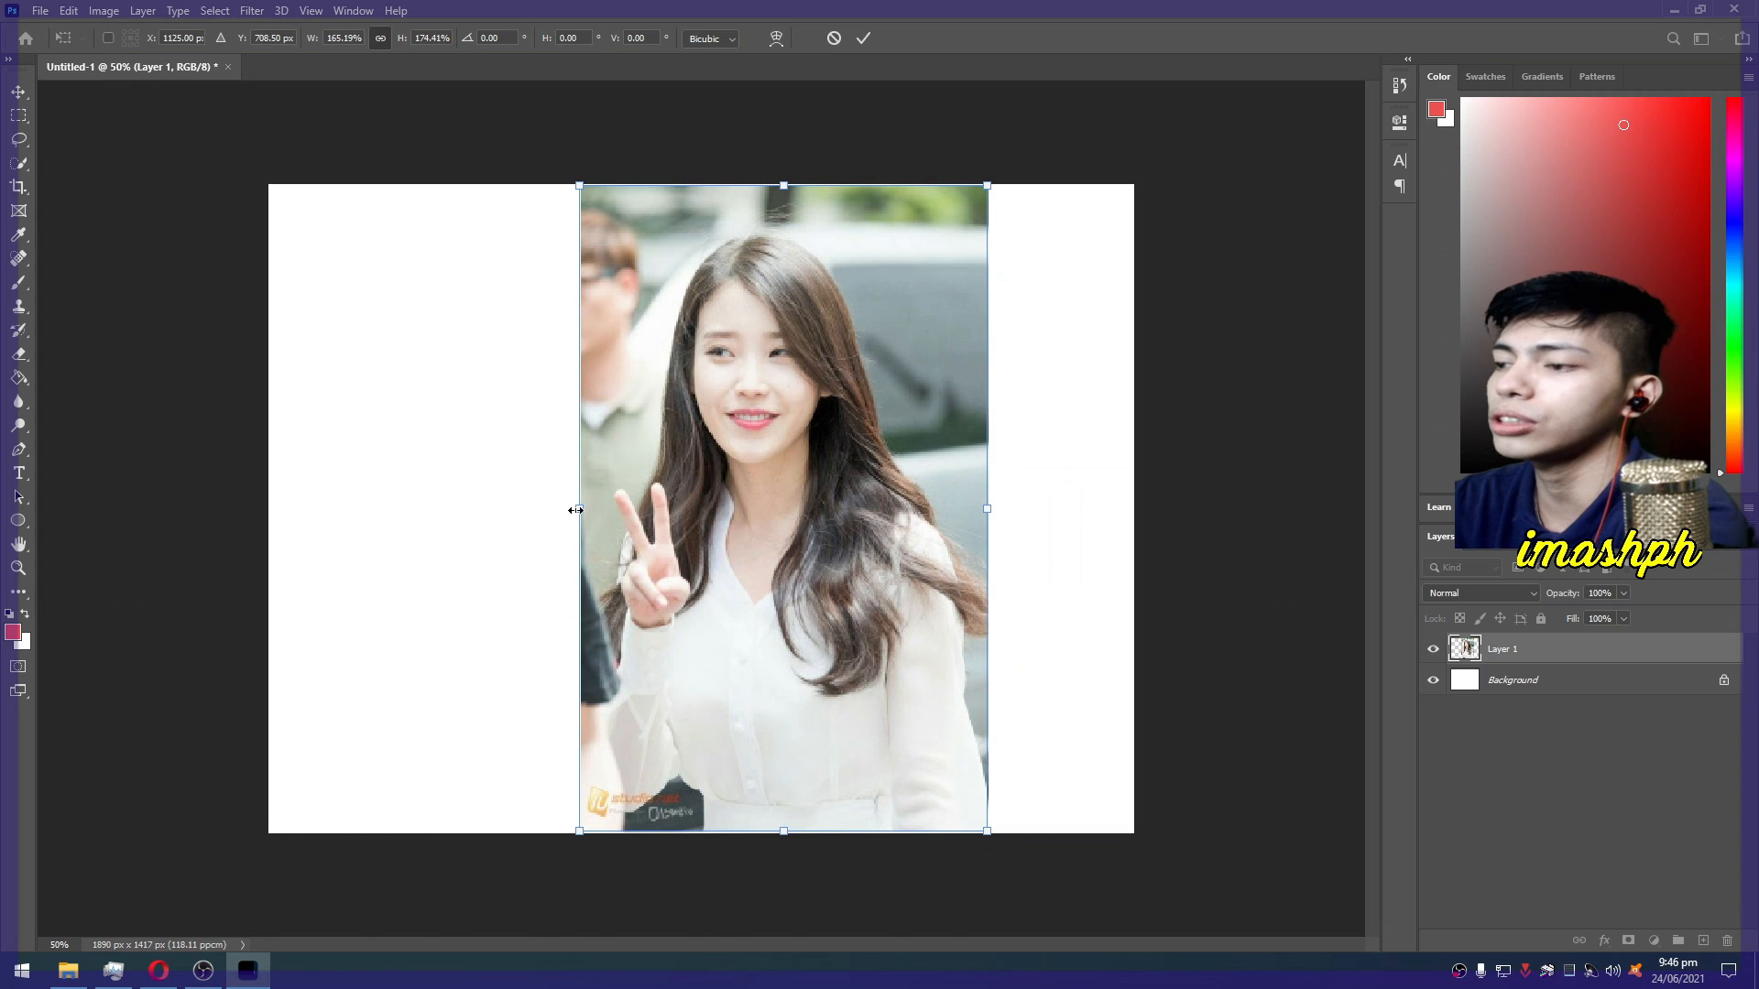
{"action": "left_click_drag", "start_coordinate": [575, 510], "coordinate": [260, 516]}
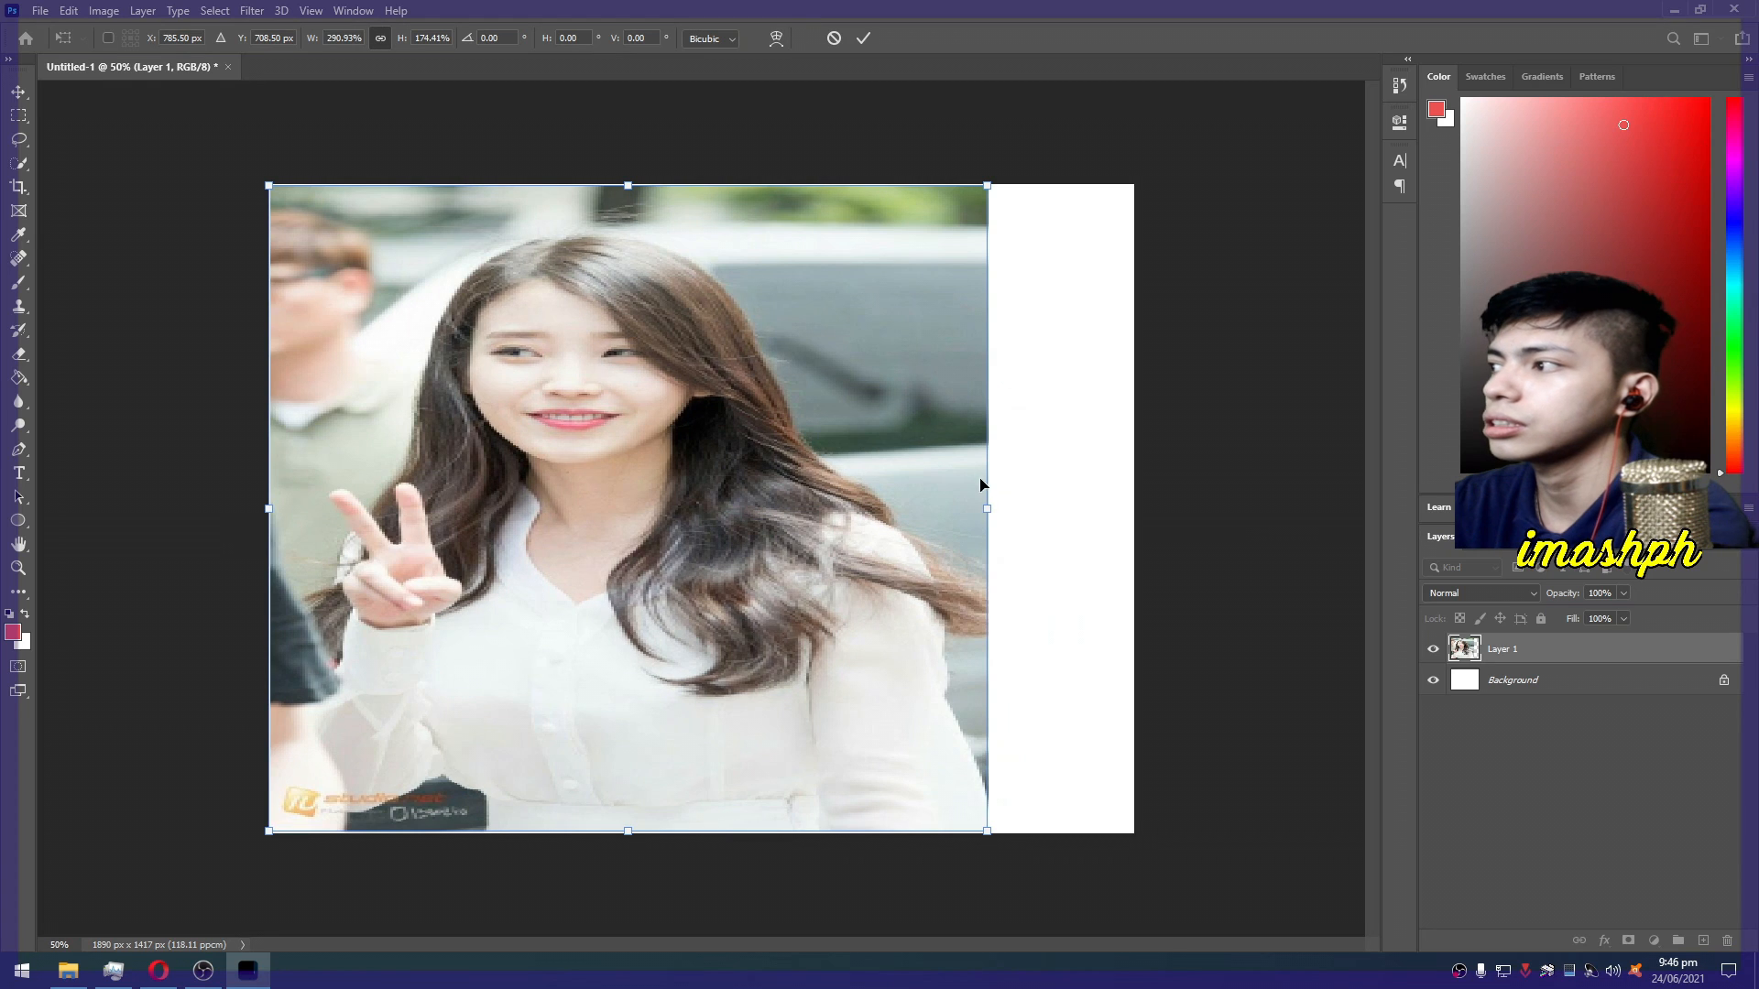
{"action": "mouse_move", "coordinate": [989, 516]}
{"action": "left_mouse_down"}
{"action": "mouse_move", "coordinate": [1129, 513]}
{"action": "mouse_move", "coordinate": [1132, 533]}
{"action": "mouse_move", "coordinate": [962, 524]}
{"action": "left_mouse_up"}
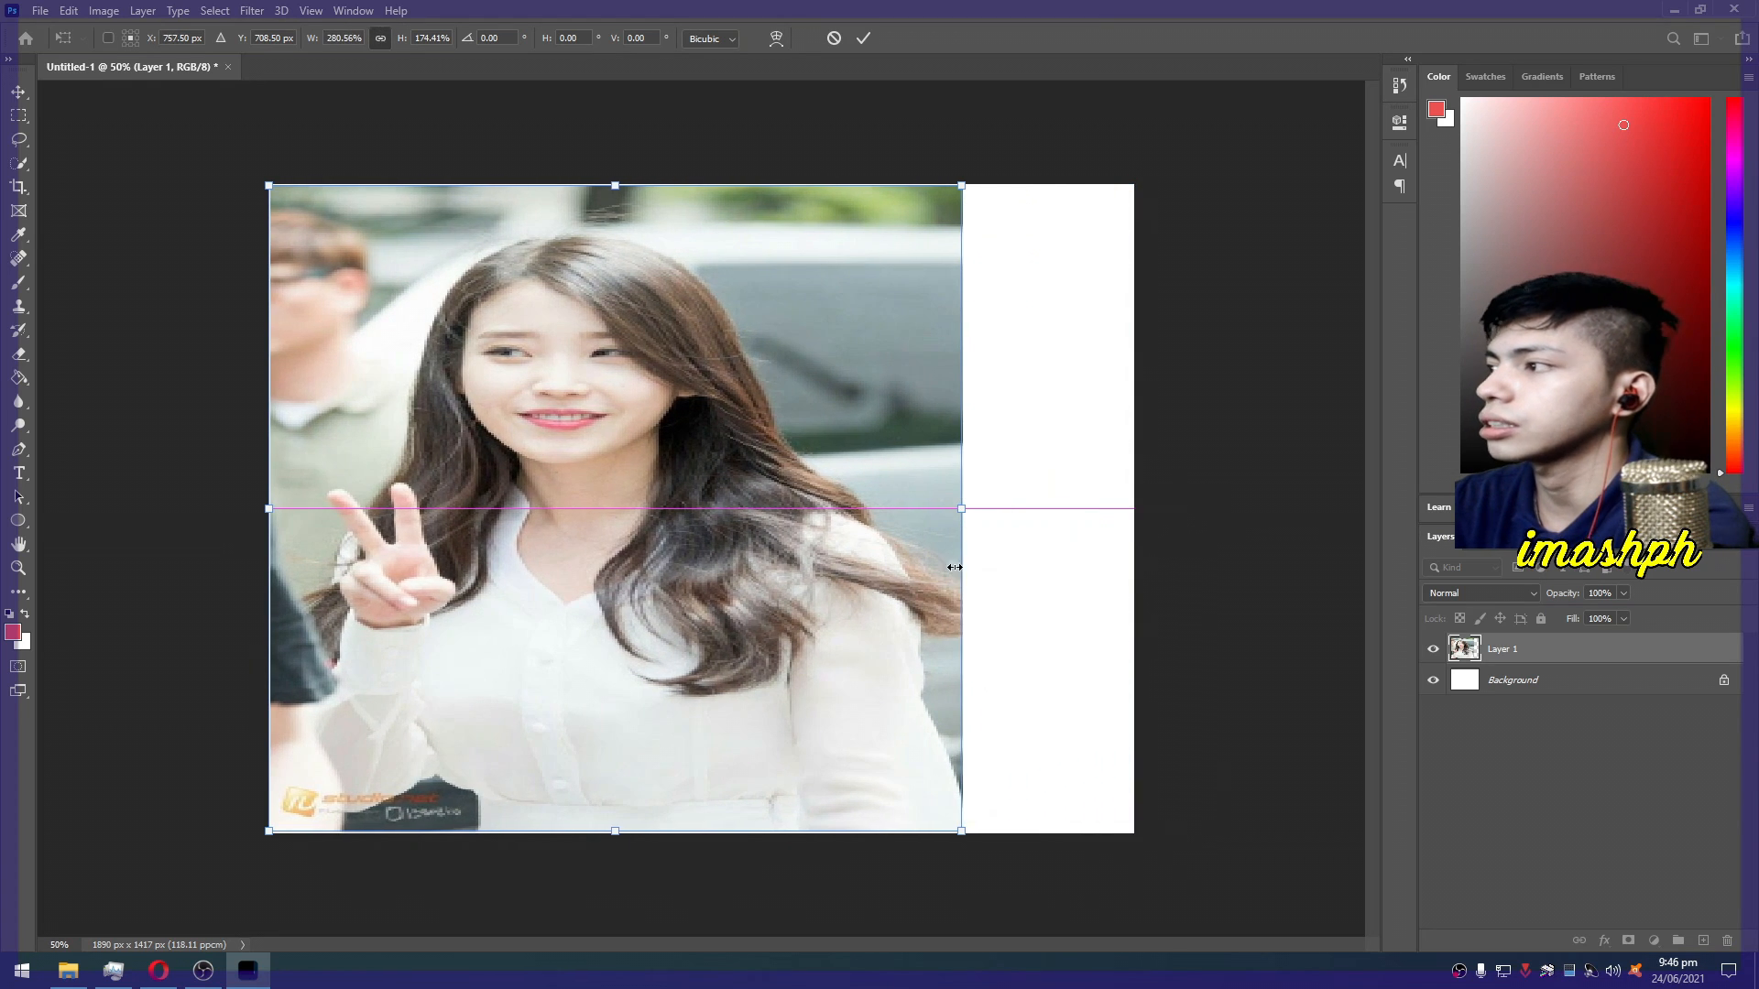
{"action": "left_click_drag", "start_coordinate": [267, 520], "coordinate": [482, 561]}
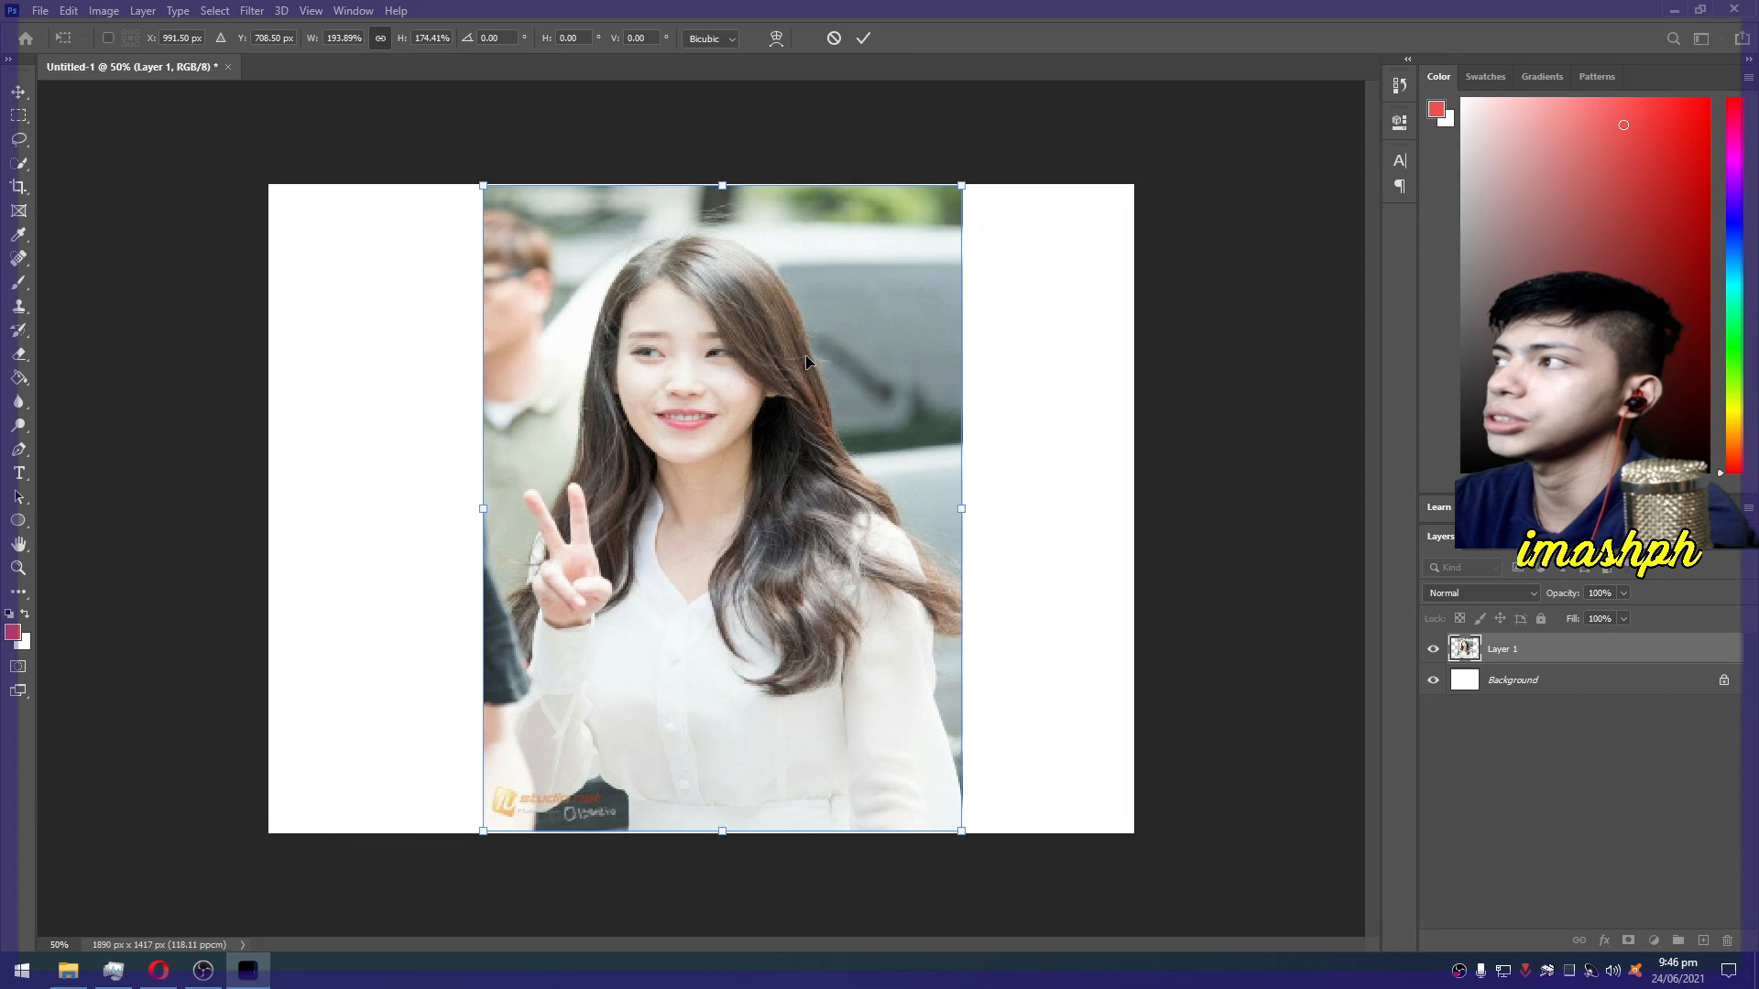
{"action": "key", "text": "Return"}
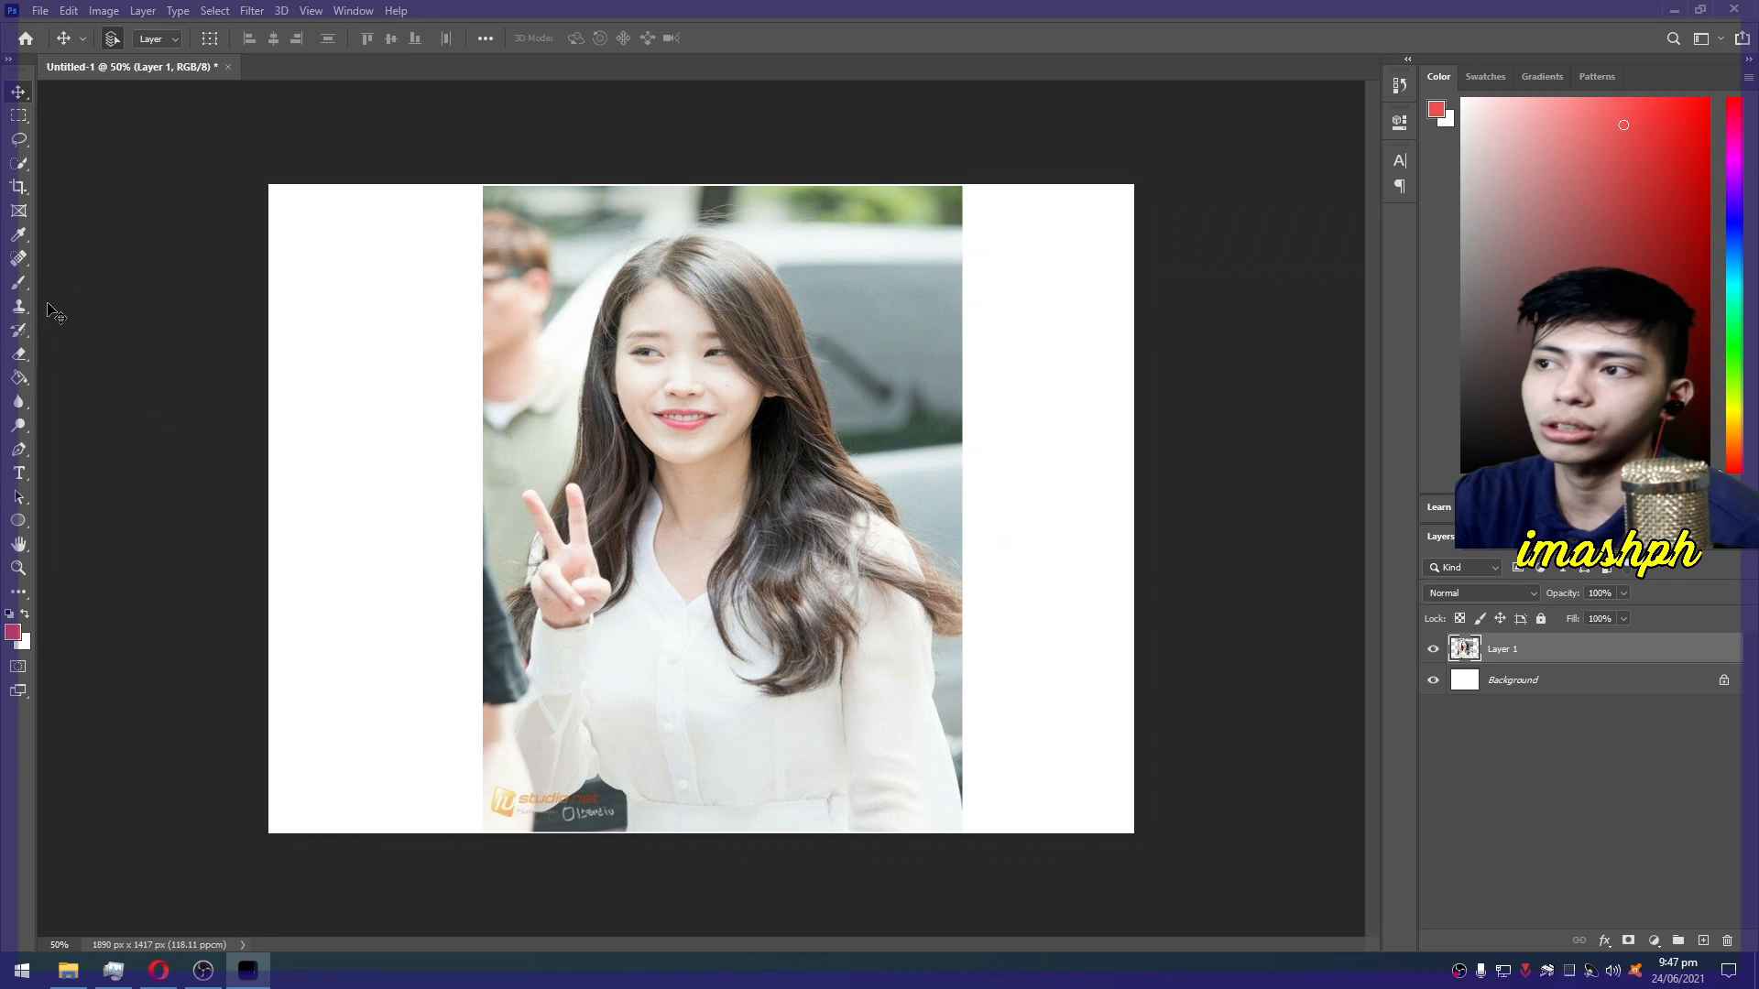
Switch to the Object Selection Tool and select the woman on Layer 1 with Select Subject
{"action": "left_click", "coordinate": [19, 379]}
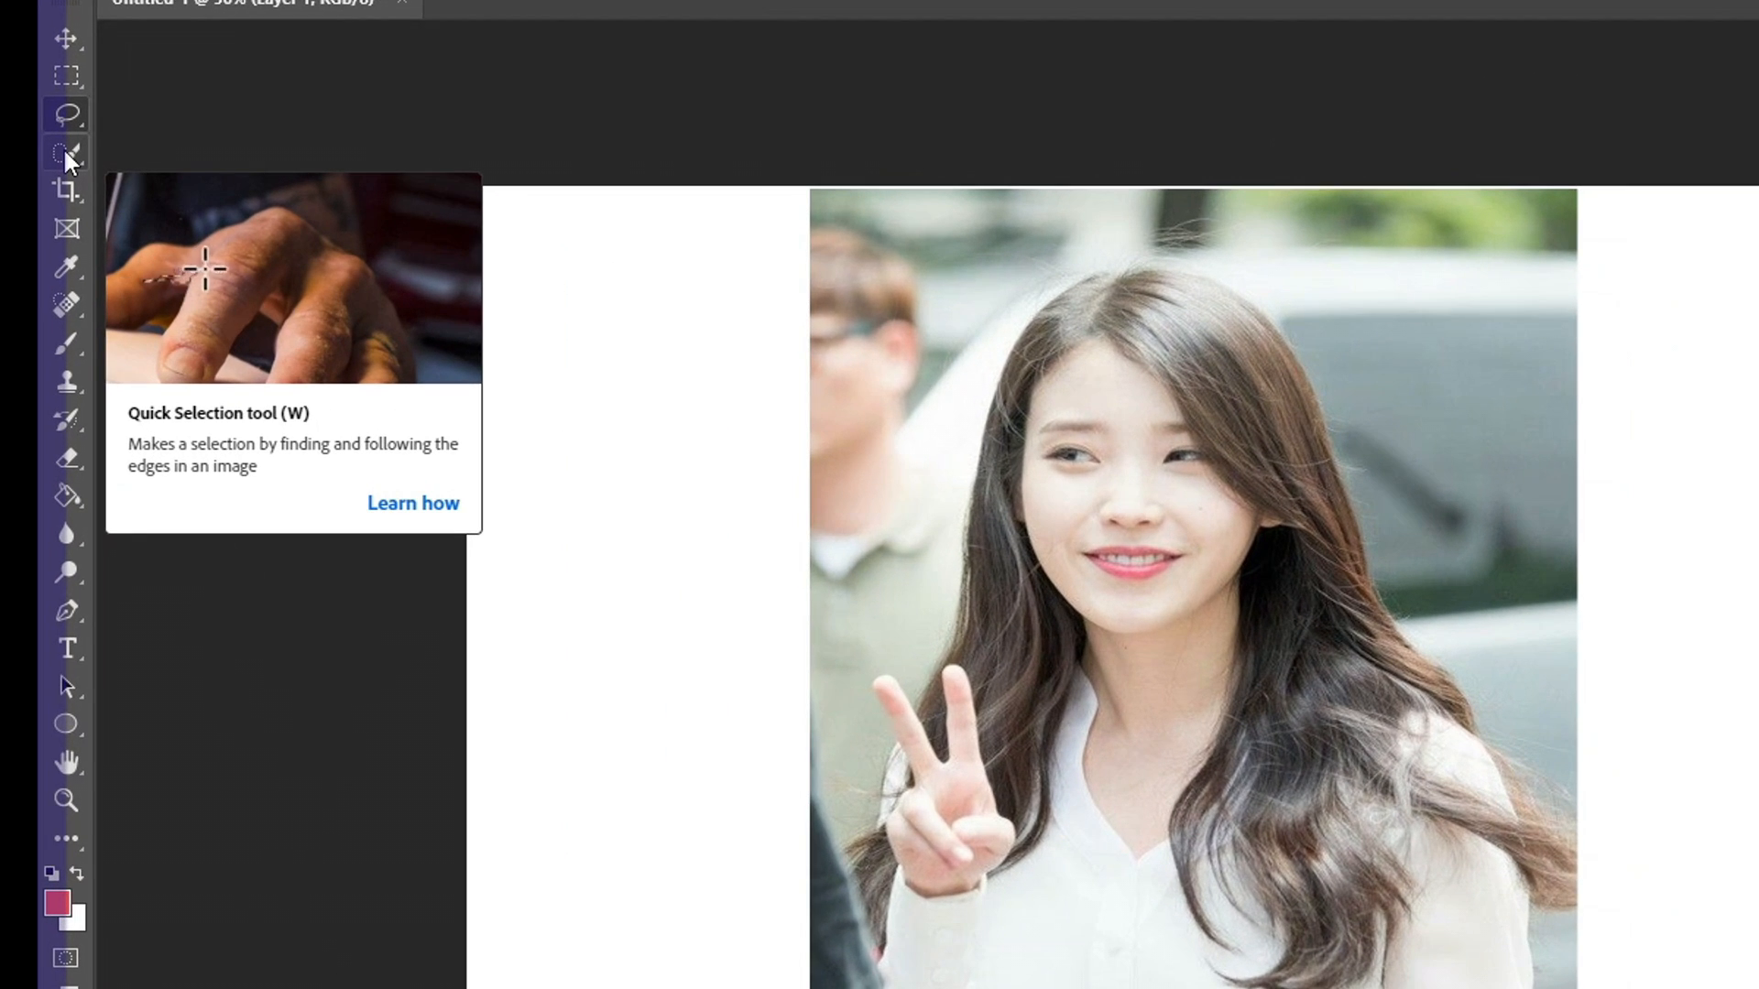
{"action": "right_click", "coordinate": [65, 156]}
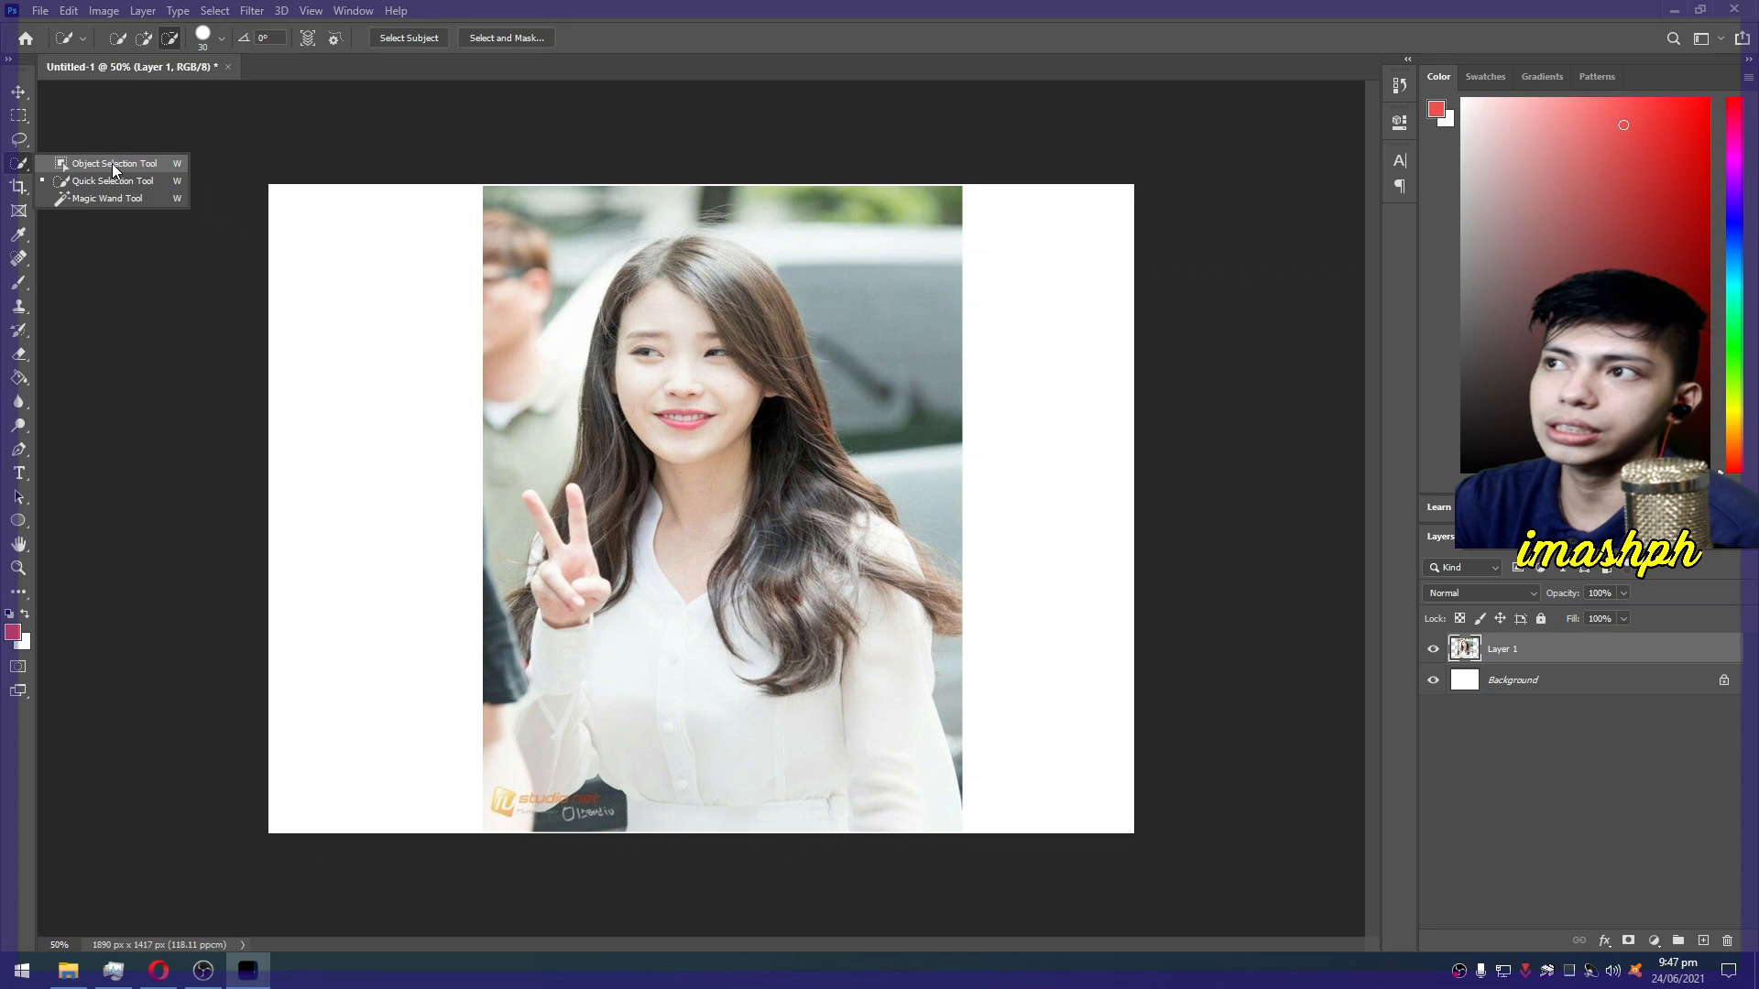
{"action": "left_click", "coordinate": [111, 163]}
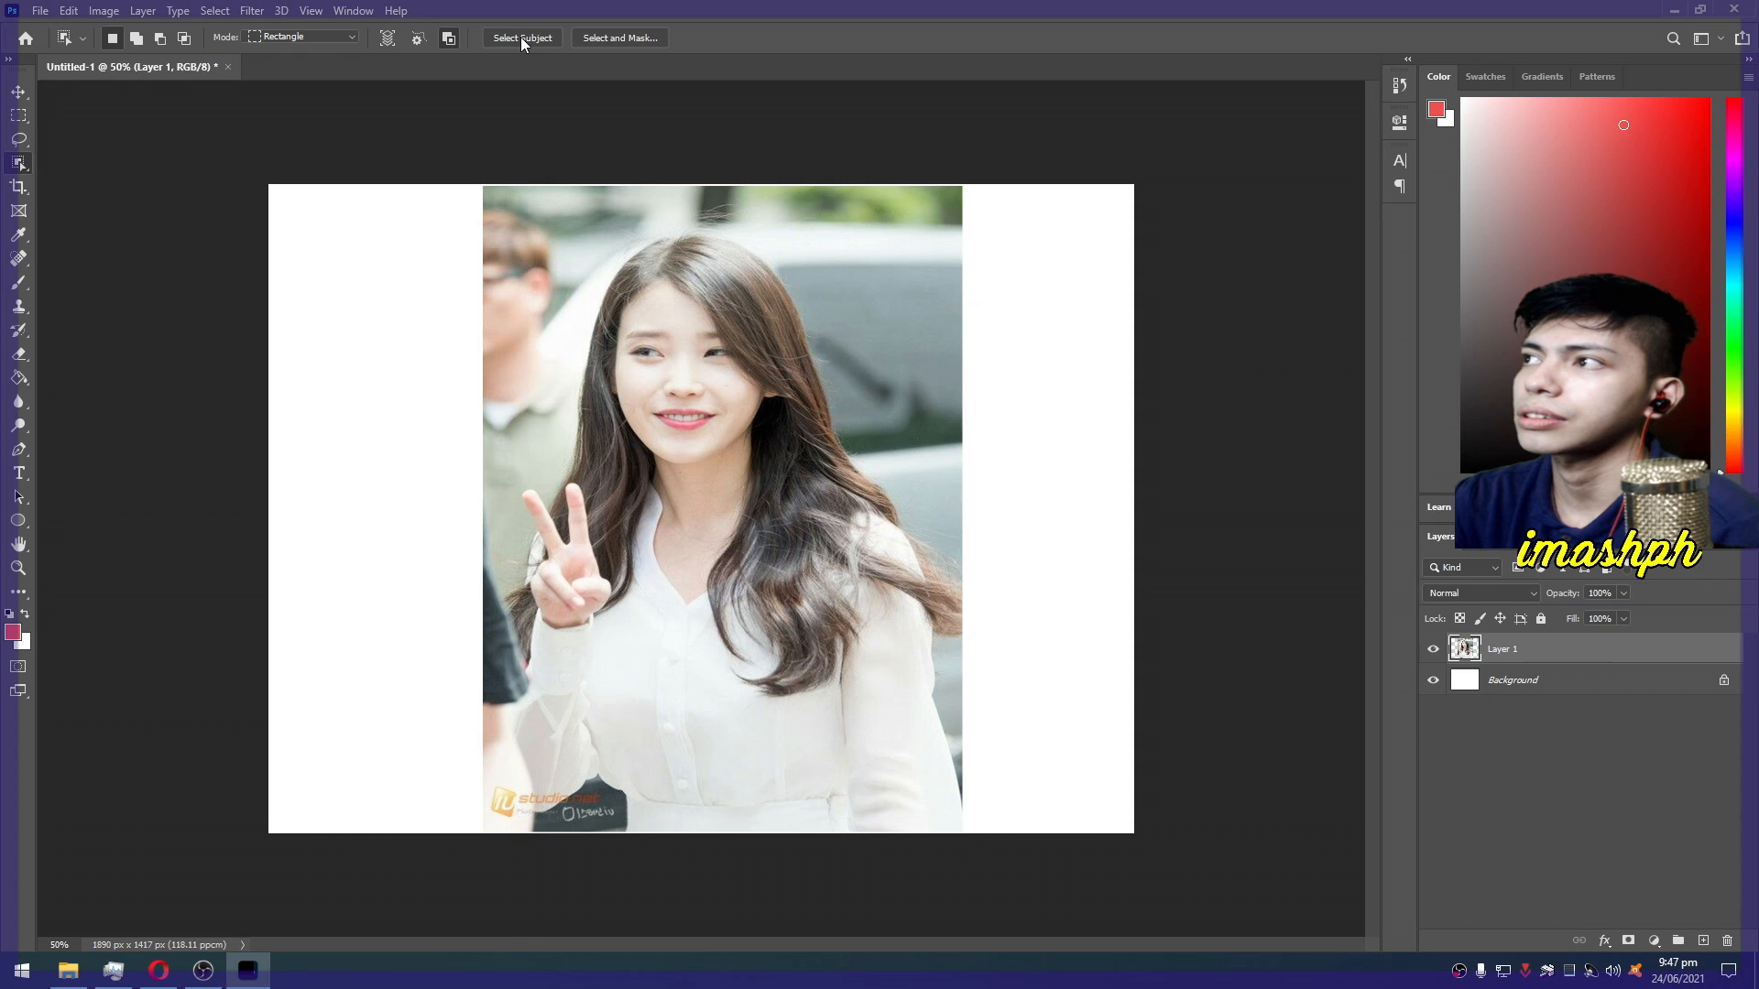
{"action": "left_click", "coordinate": [448, 140]}
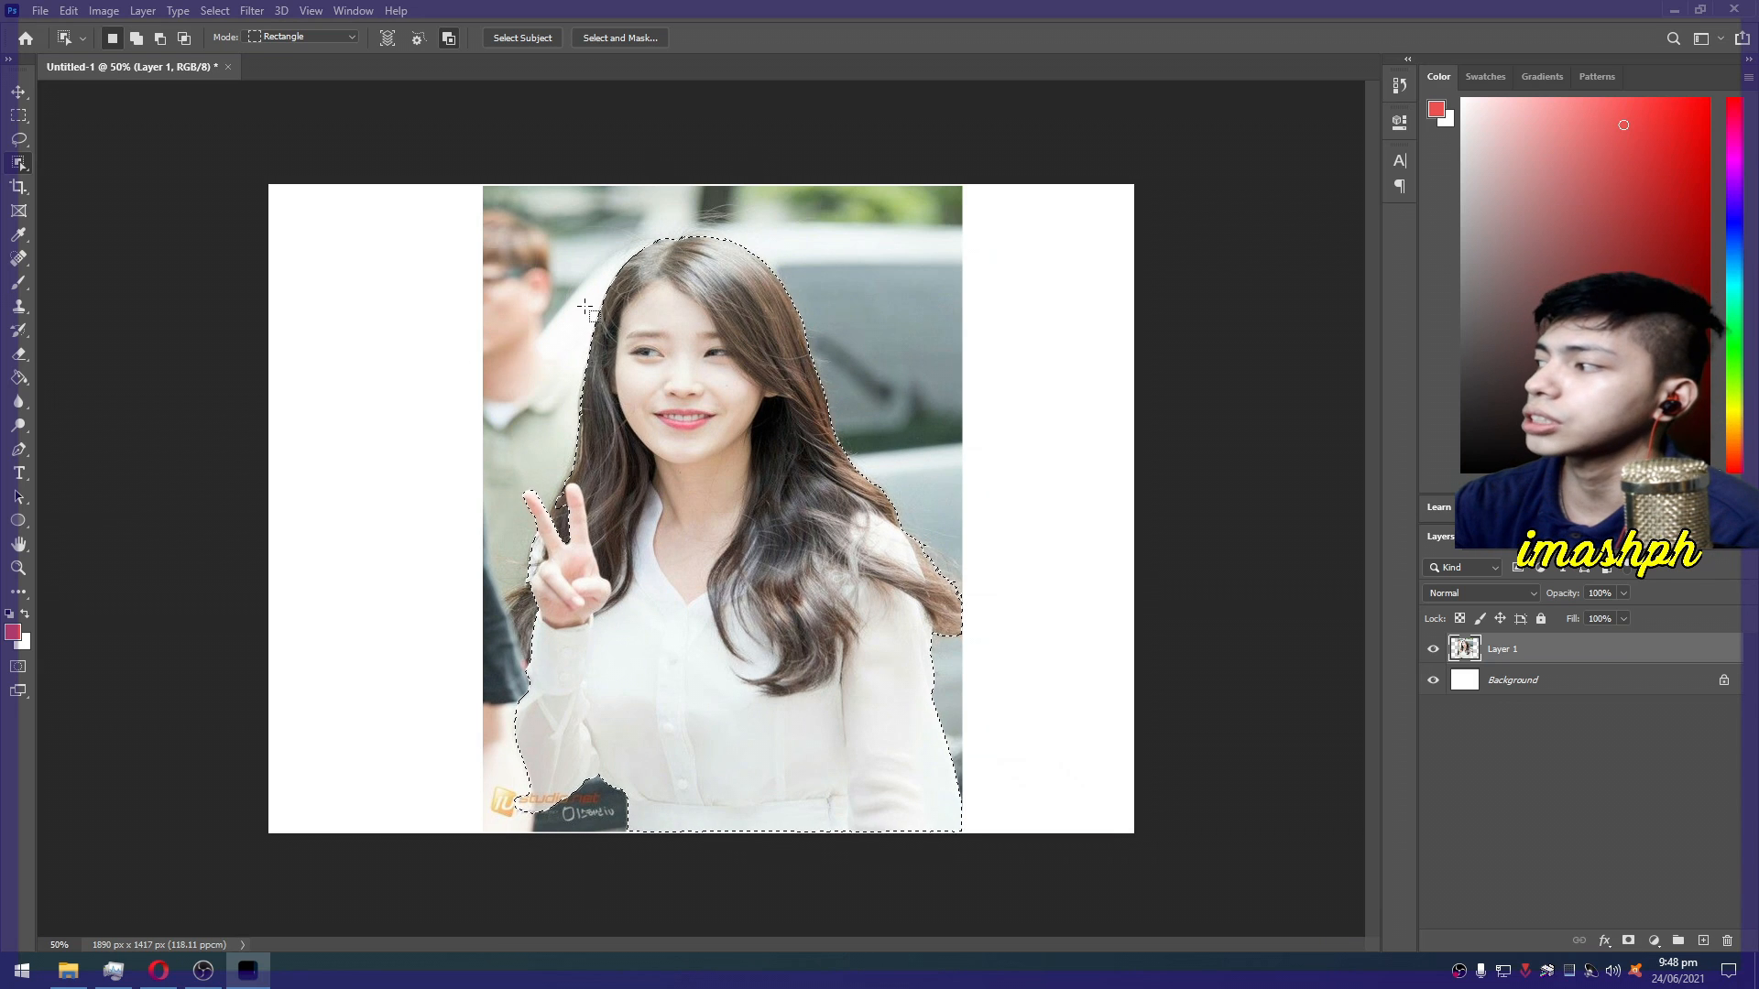
Invert the selection and delete the picture's background around the woman
{"action": "right_click", "coordinate": [741, 460]}
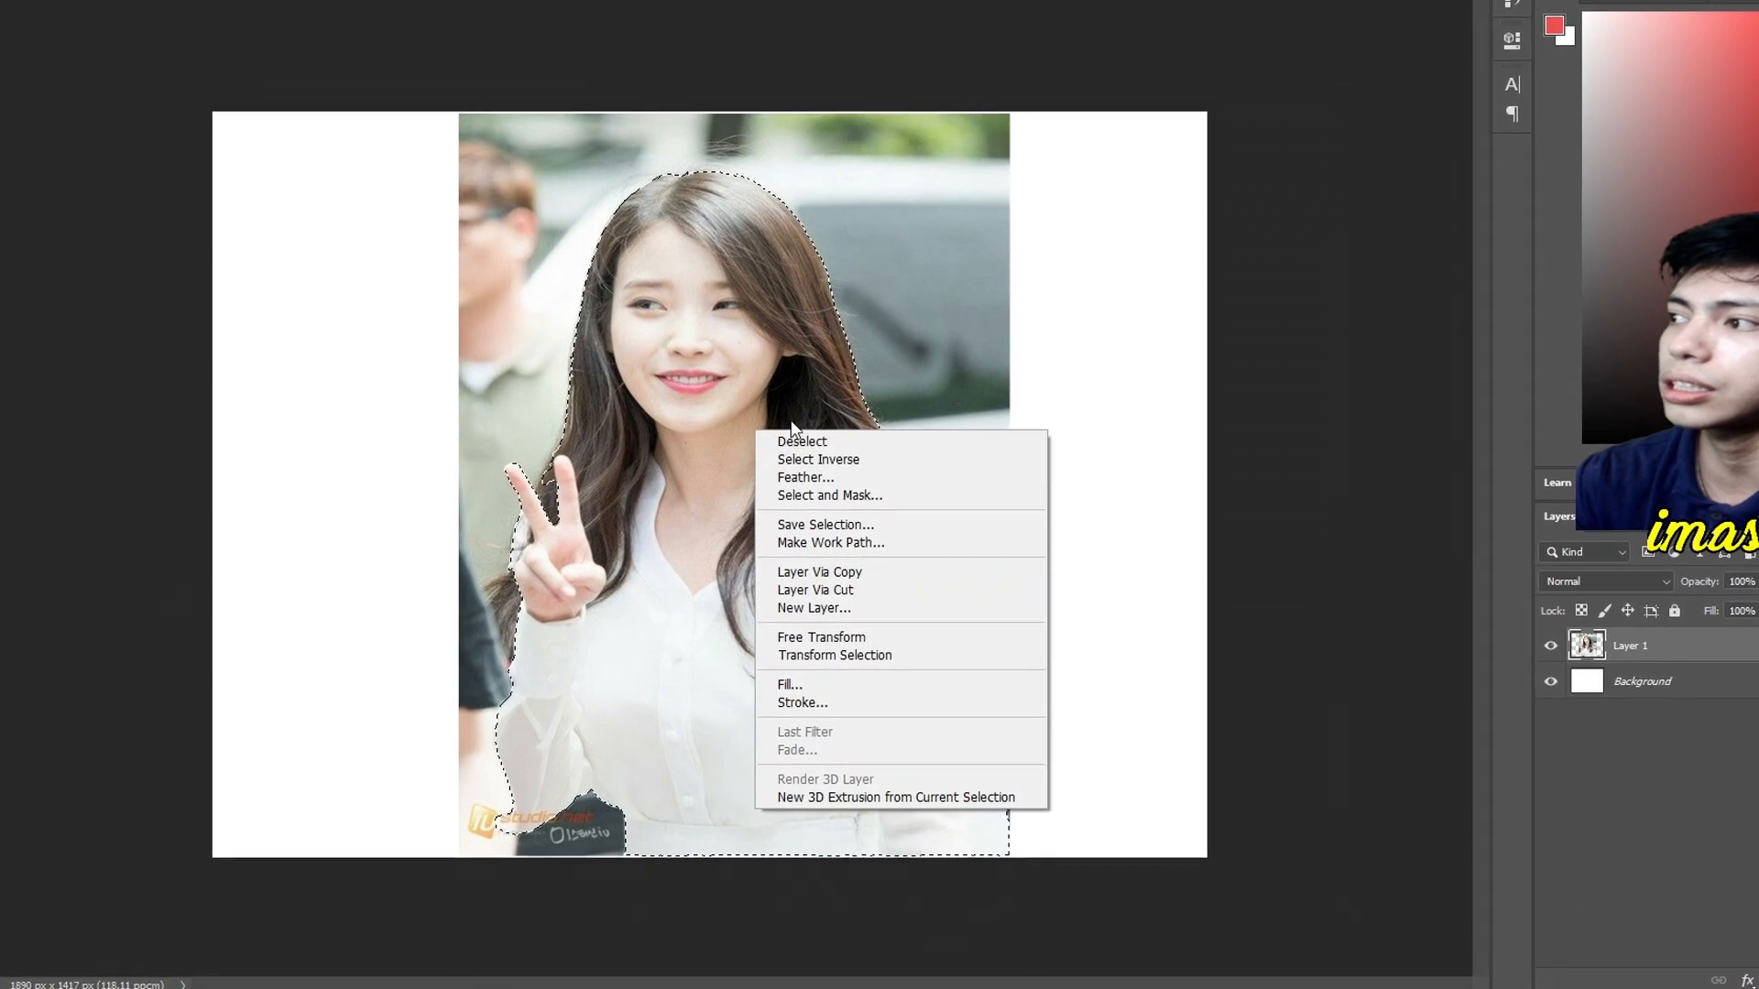
{"action": "left_click", "coordinate": [825, 483]}
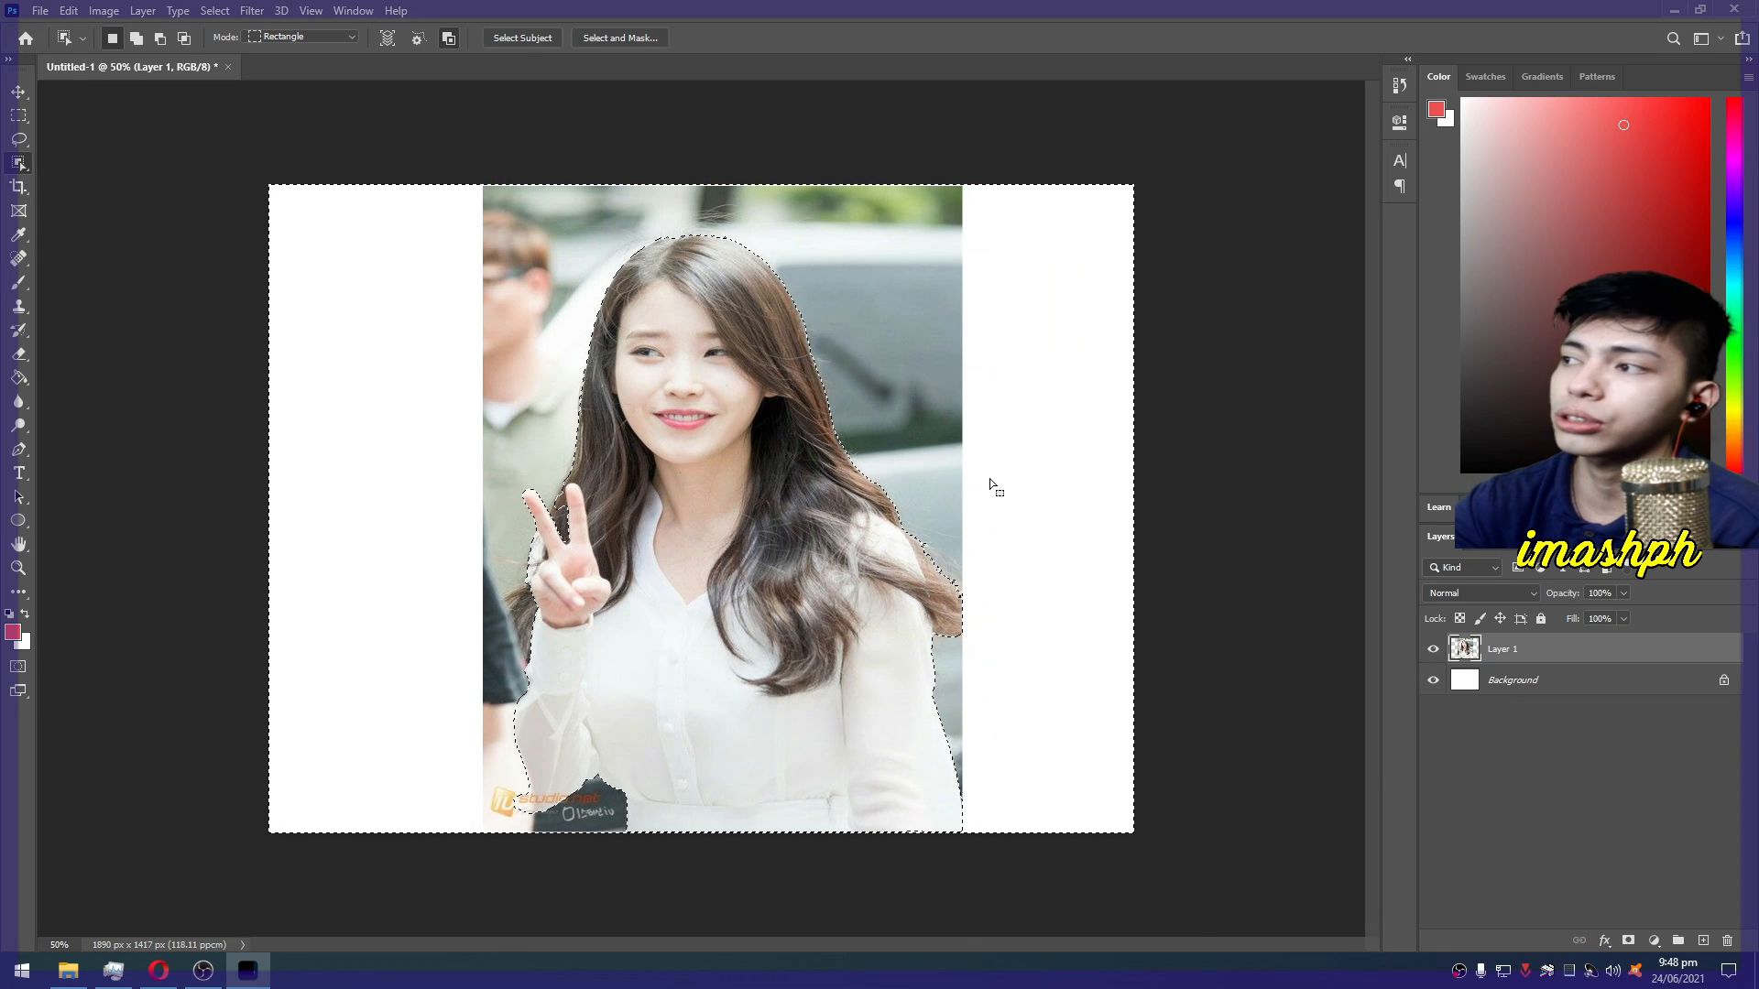
{"action": "key", "text": "Delete"}
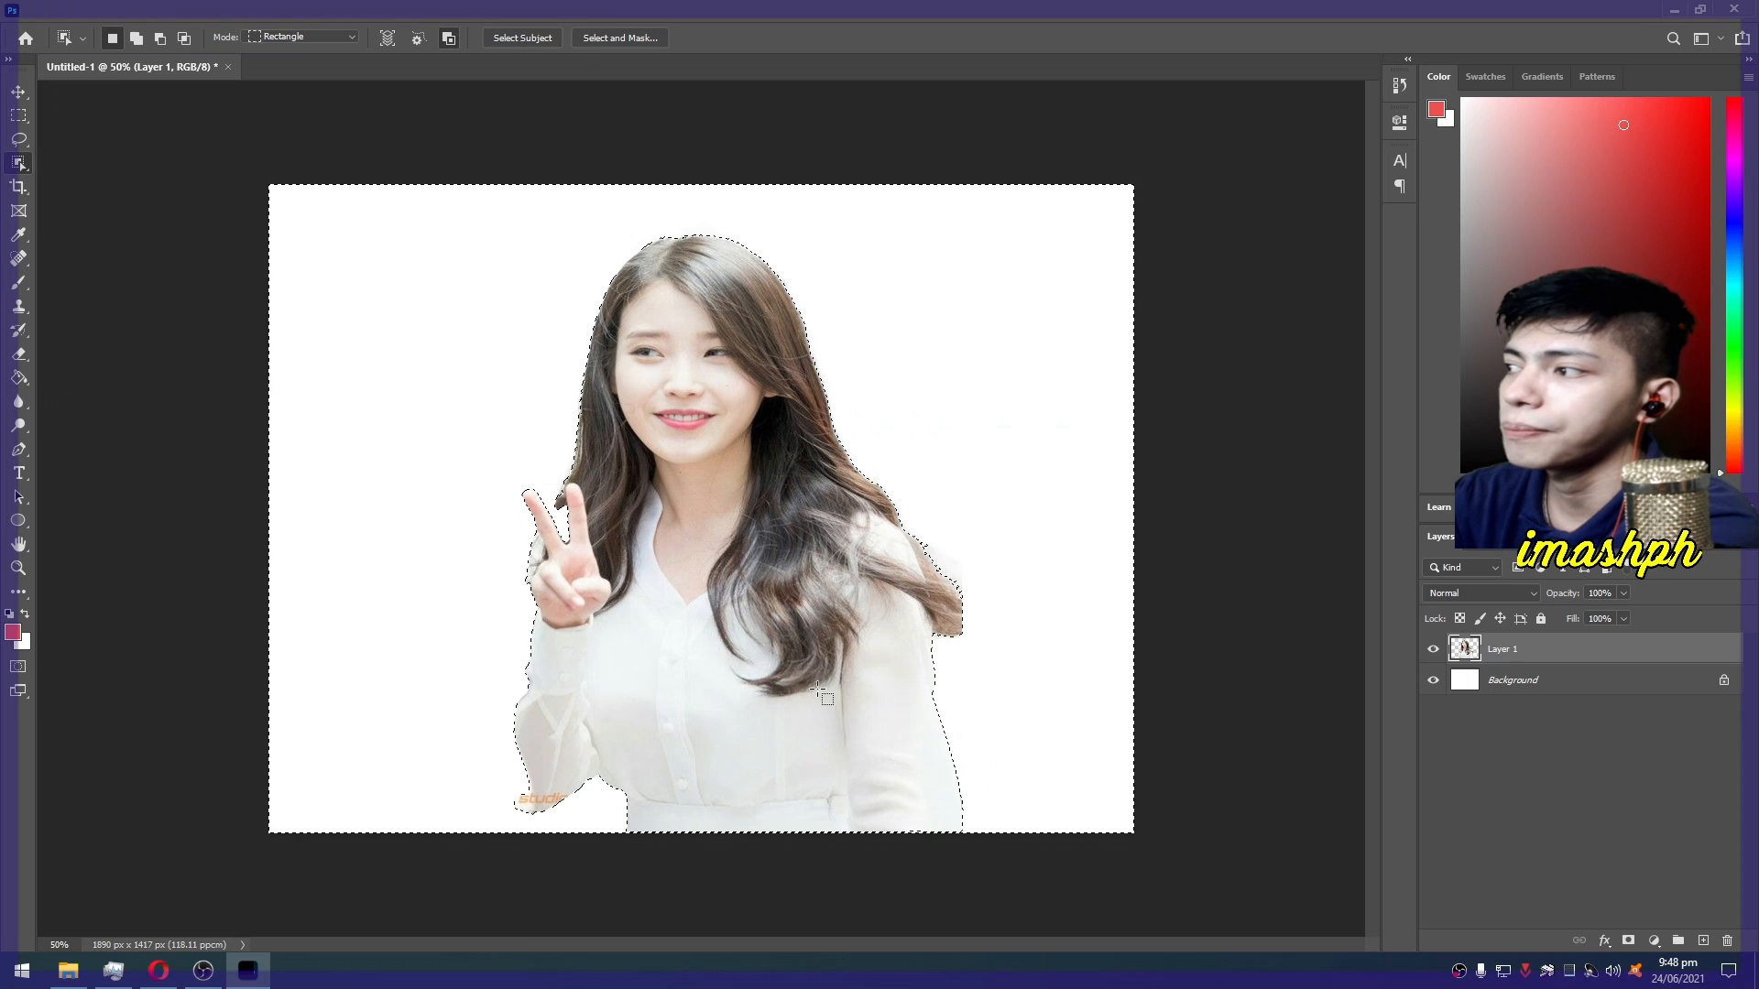
Examine the cutout's edges for leftover background, especially around the hair, raised sleeve and waist
{"action": "scroll", "coordinate": [1116, 699], "scroll_direction": "up", "scroll_amount": 2}
{"action": "scroll", "coordinate": [1116, 698], "scroll_direction": "up", "scroll_amount": 2}
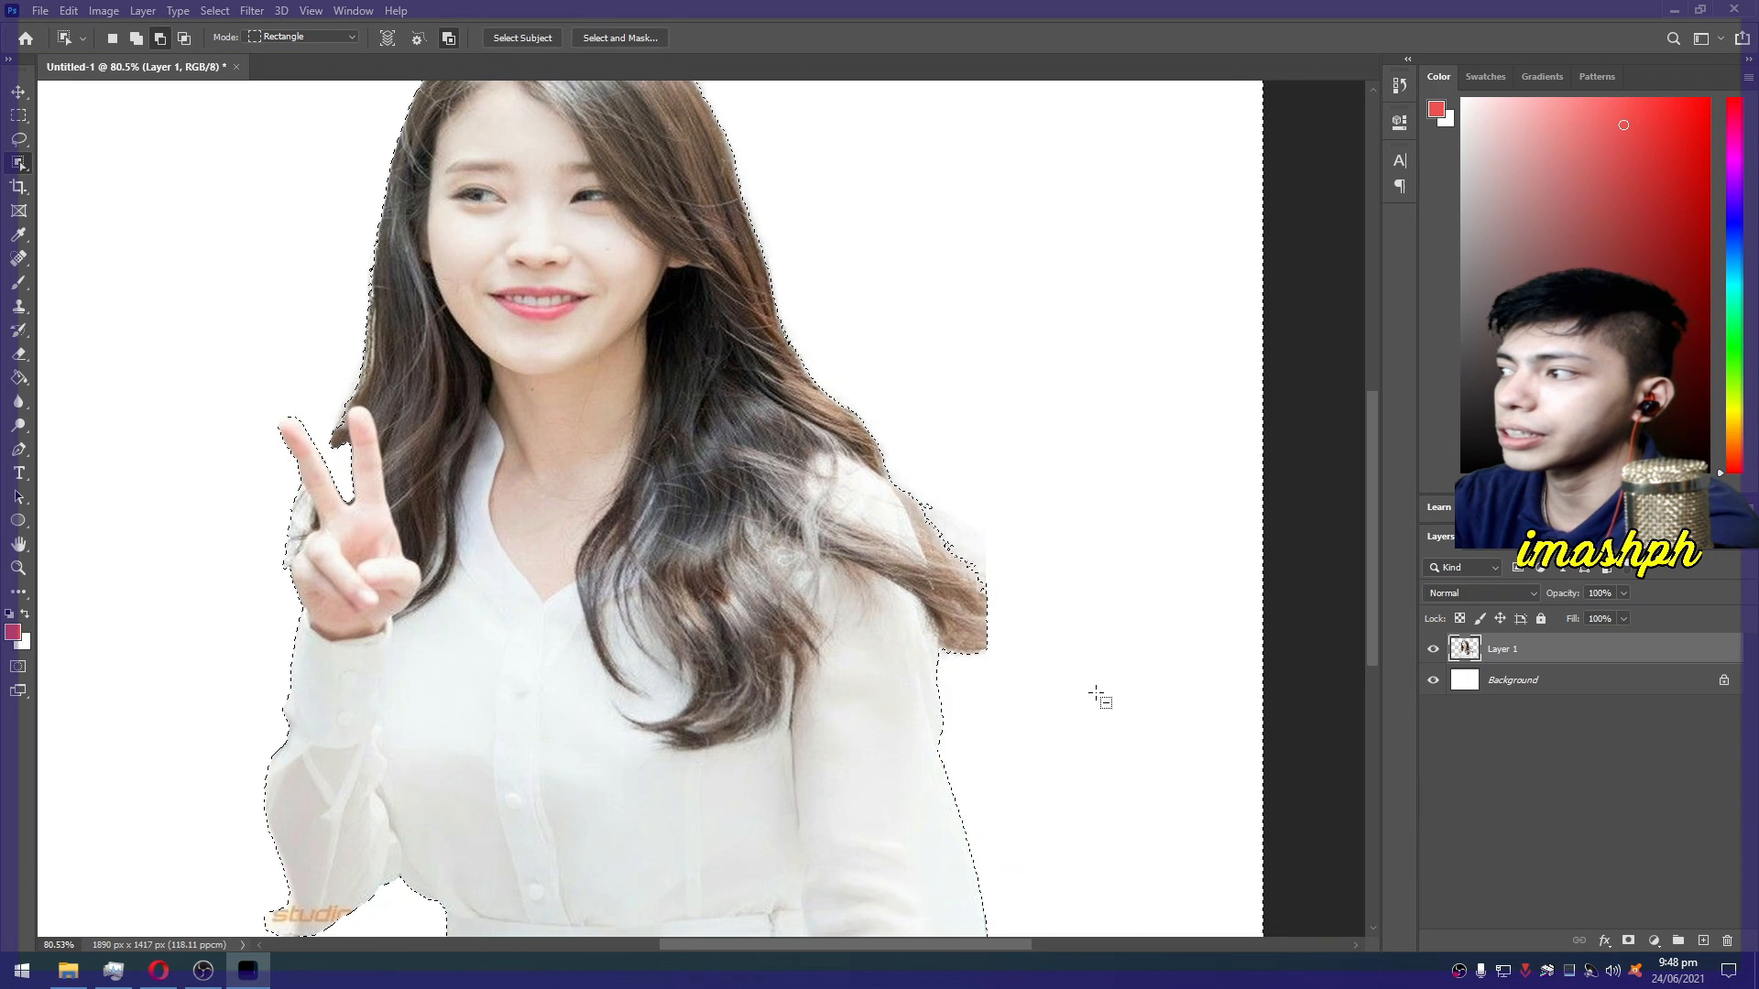
{"action": "scroll", "coordinate": [616, 689], "scroll_direction": "down", "scroll_amount": 4}
{"action": "scroll", "coordinate": [616, 689], "scroll_direction": "up", "scroll_amount": 2}
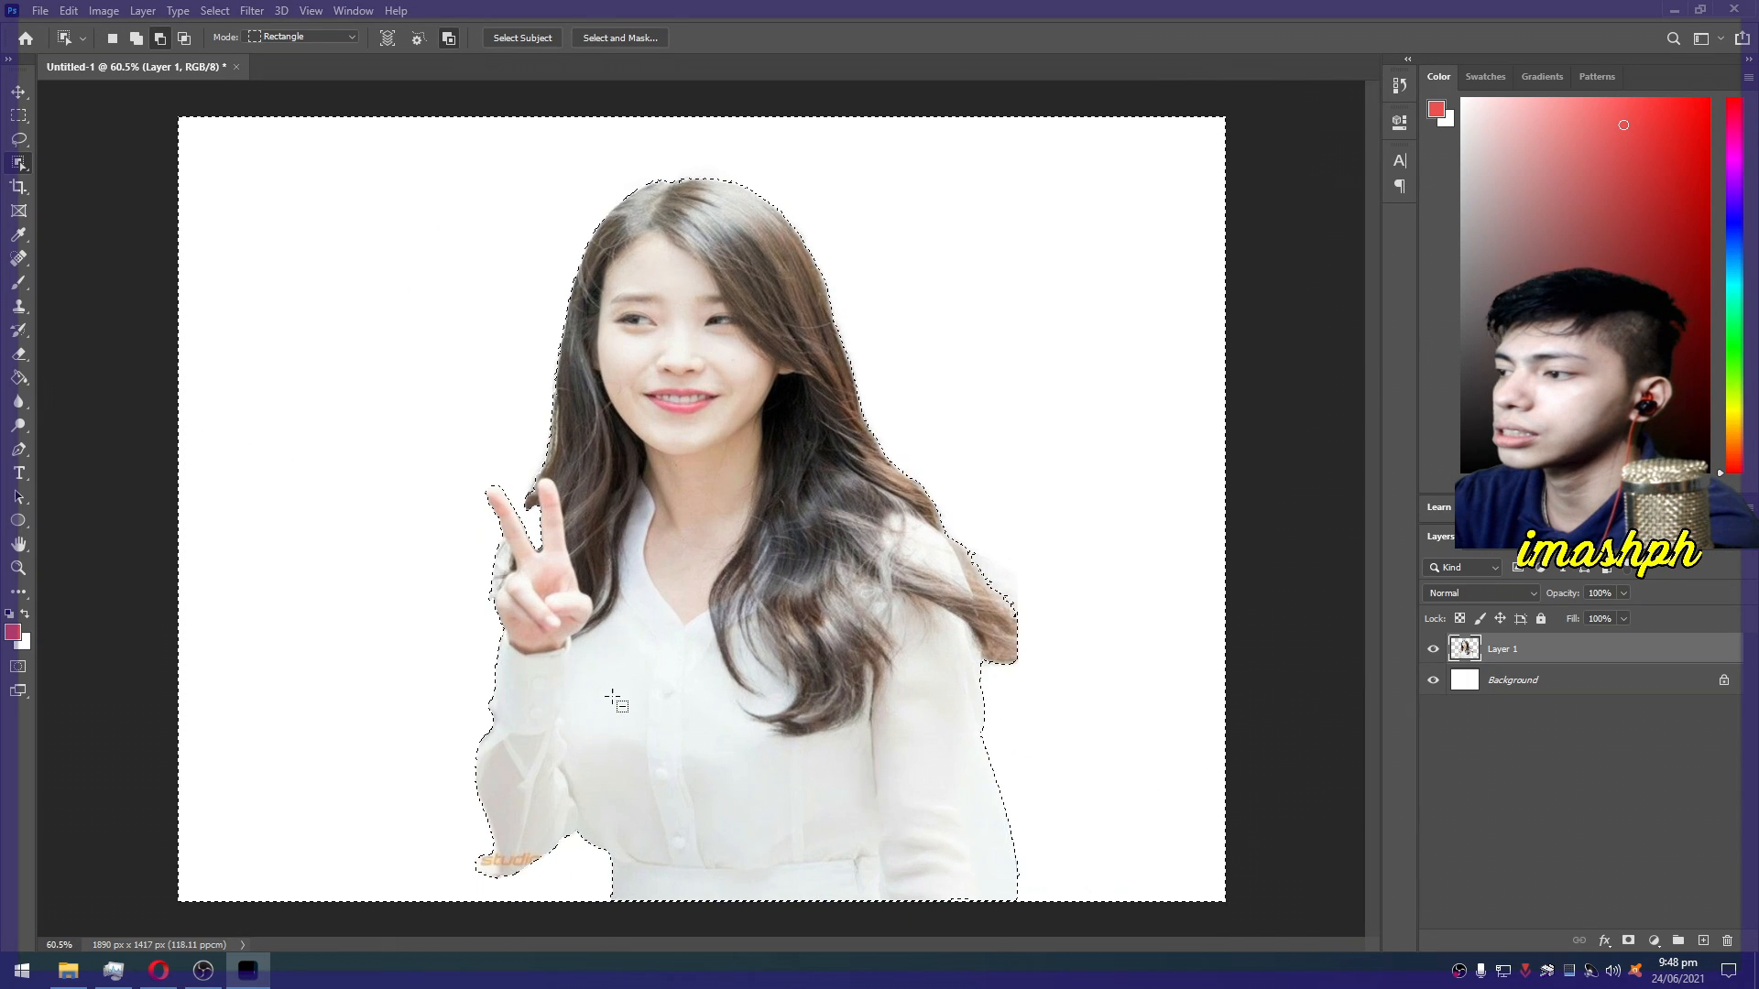
{"action": "scroll", "coordinate": [604, 715], "scroll_direction": "up", "scroll_amount": 3}
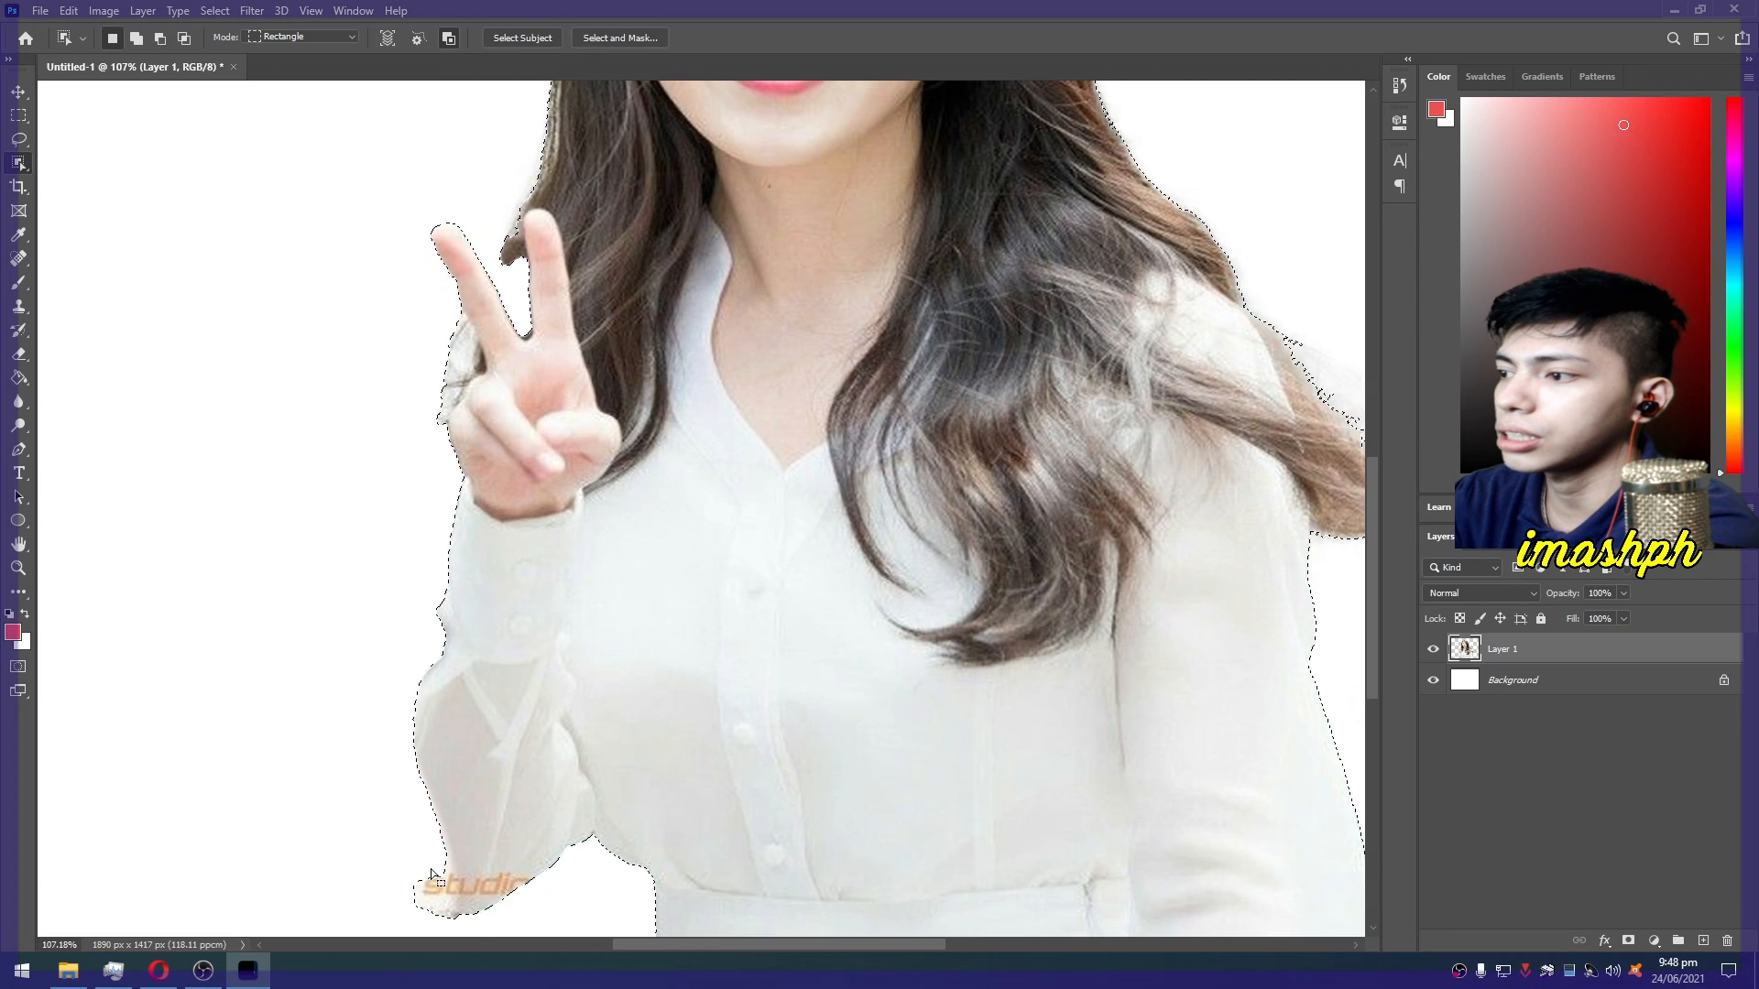
{"action": "scroll", "coordinate": [596, 824], "scroll_direction": "down", "scroll_amount": 1}
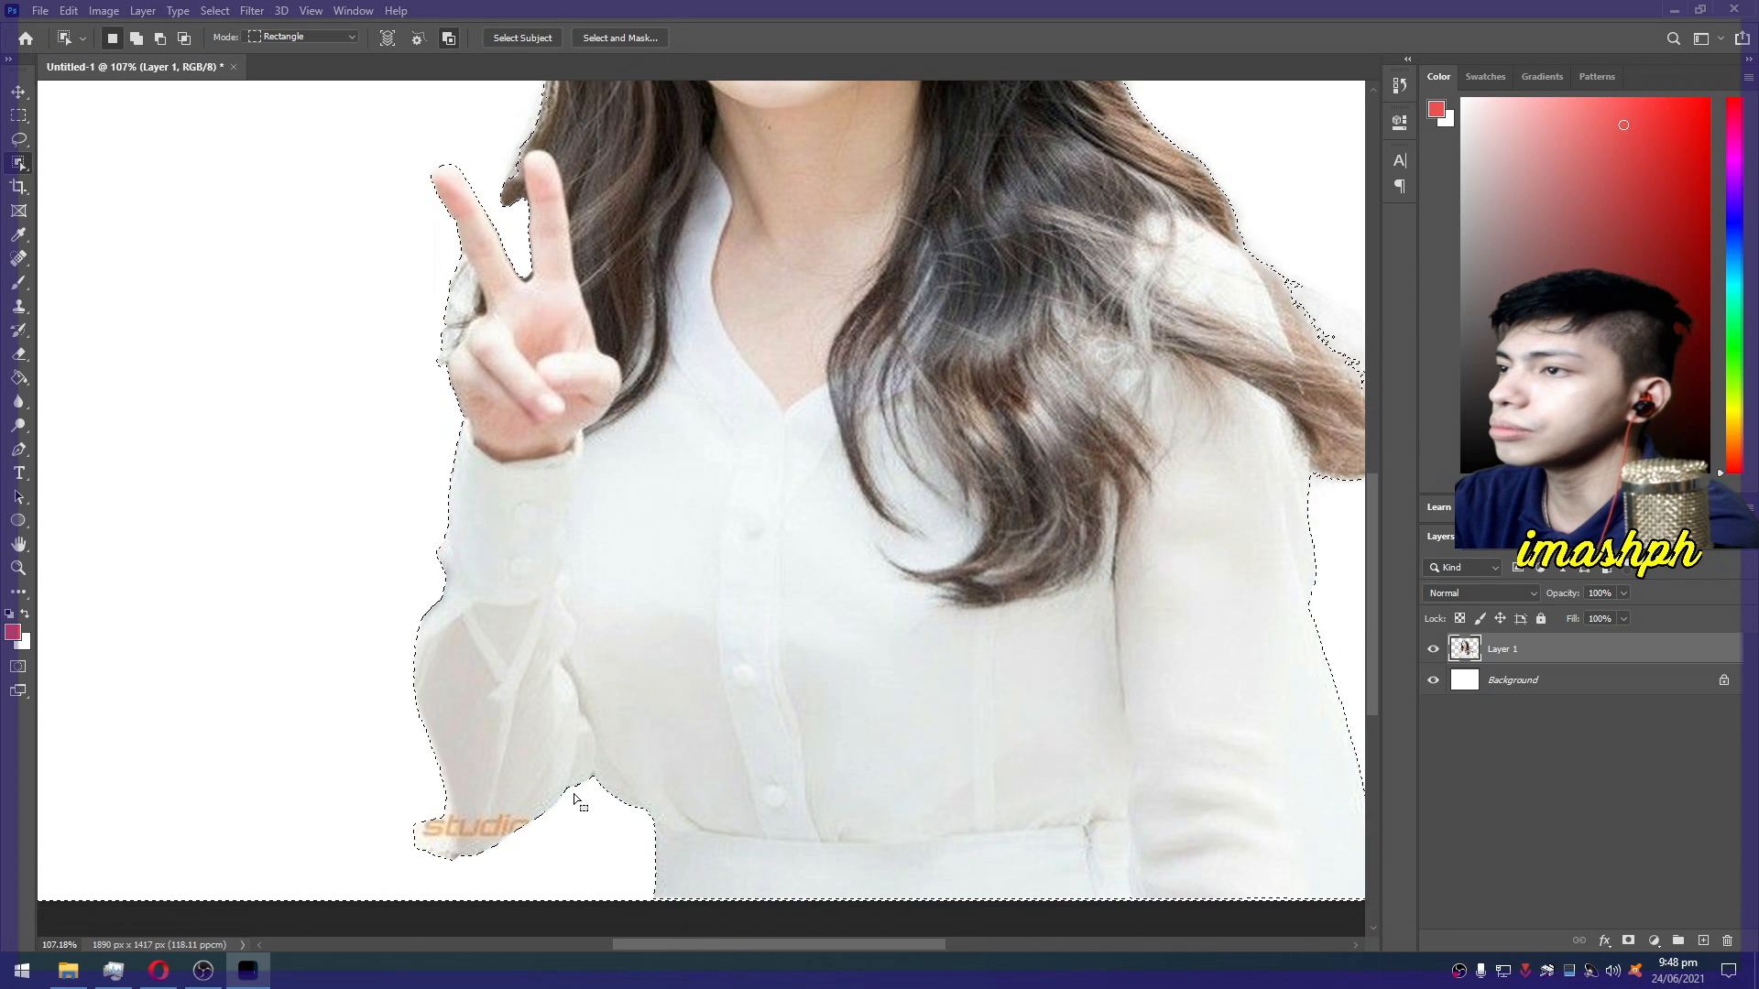
{"action": "scroll", "coordinate": [698, 374], "scroll_direction": "down", "scroll_amount": 2}
{"action": "scroll", "coordinate": [698, 374], "scroll_direction": "down", "scroll_amount": 1}
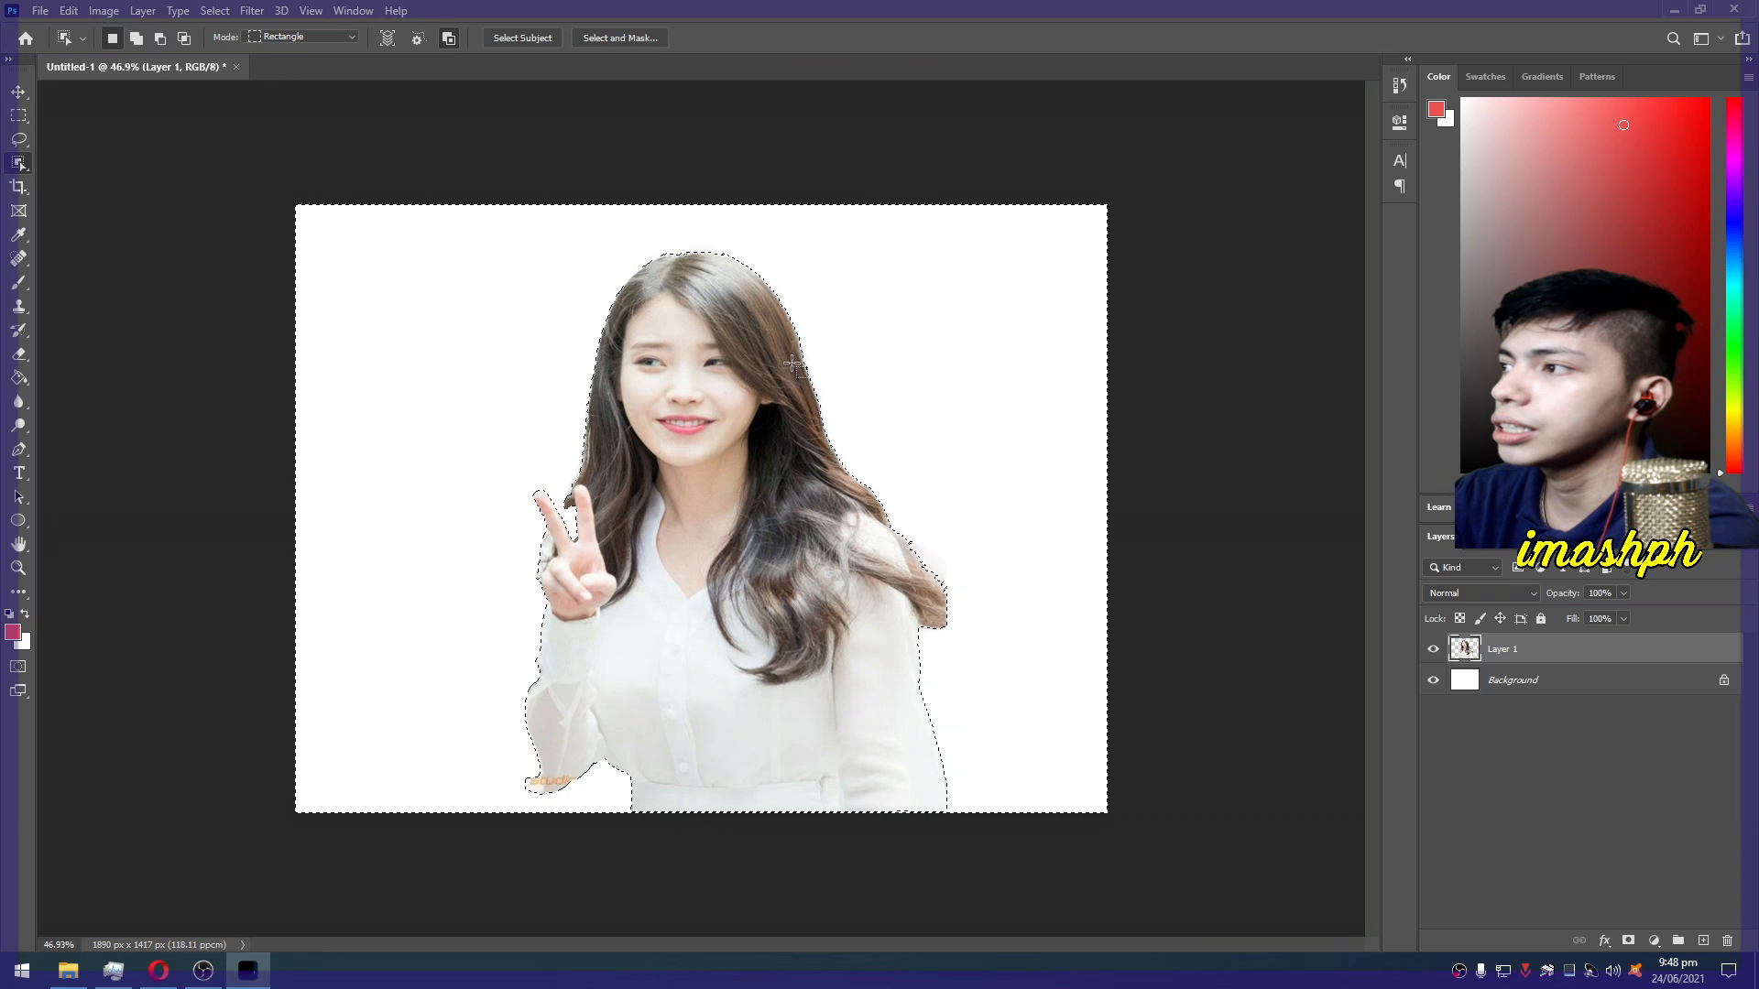
Deselect the area around the cutout and check the raised sleeve's lower edge up close
{"action": "right_click", "coordinate": [732, 428]}
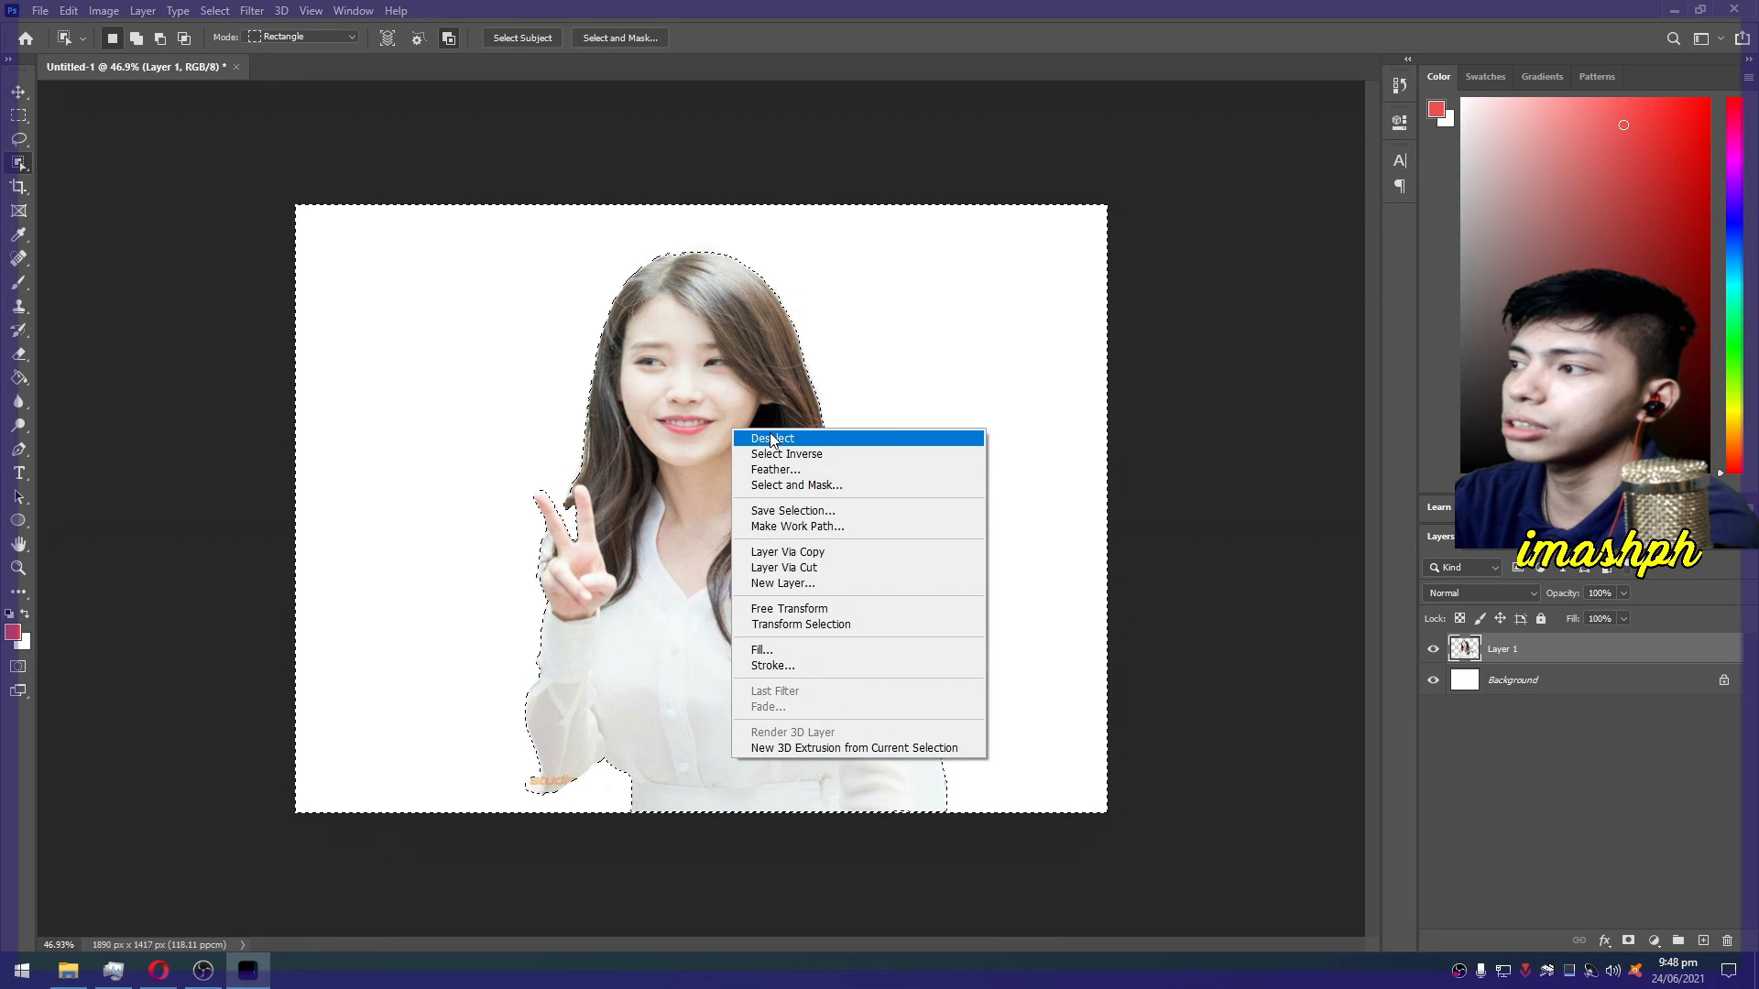
{"action": "left_click", "coordinate": [750, 439]}
{"action": "scroll", "coordinate": [611, 710], "scroll_direction": "up", "scroll_amount": 2}
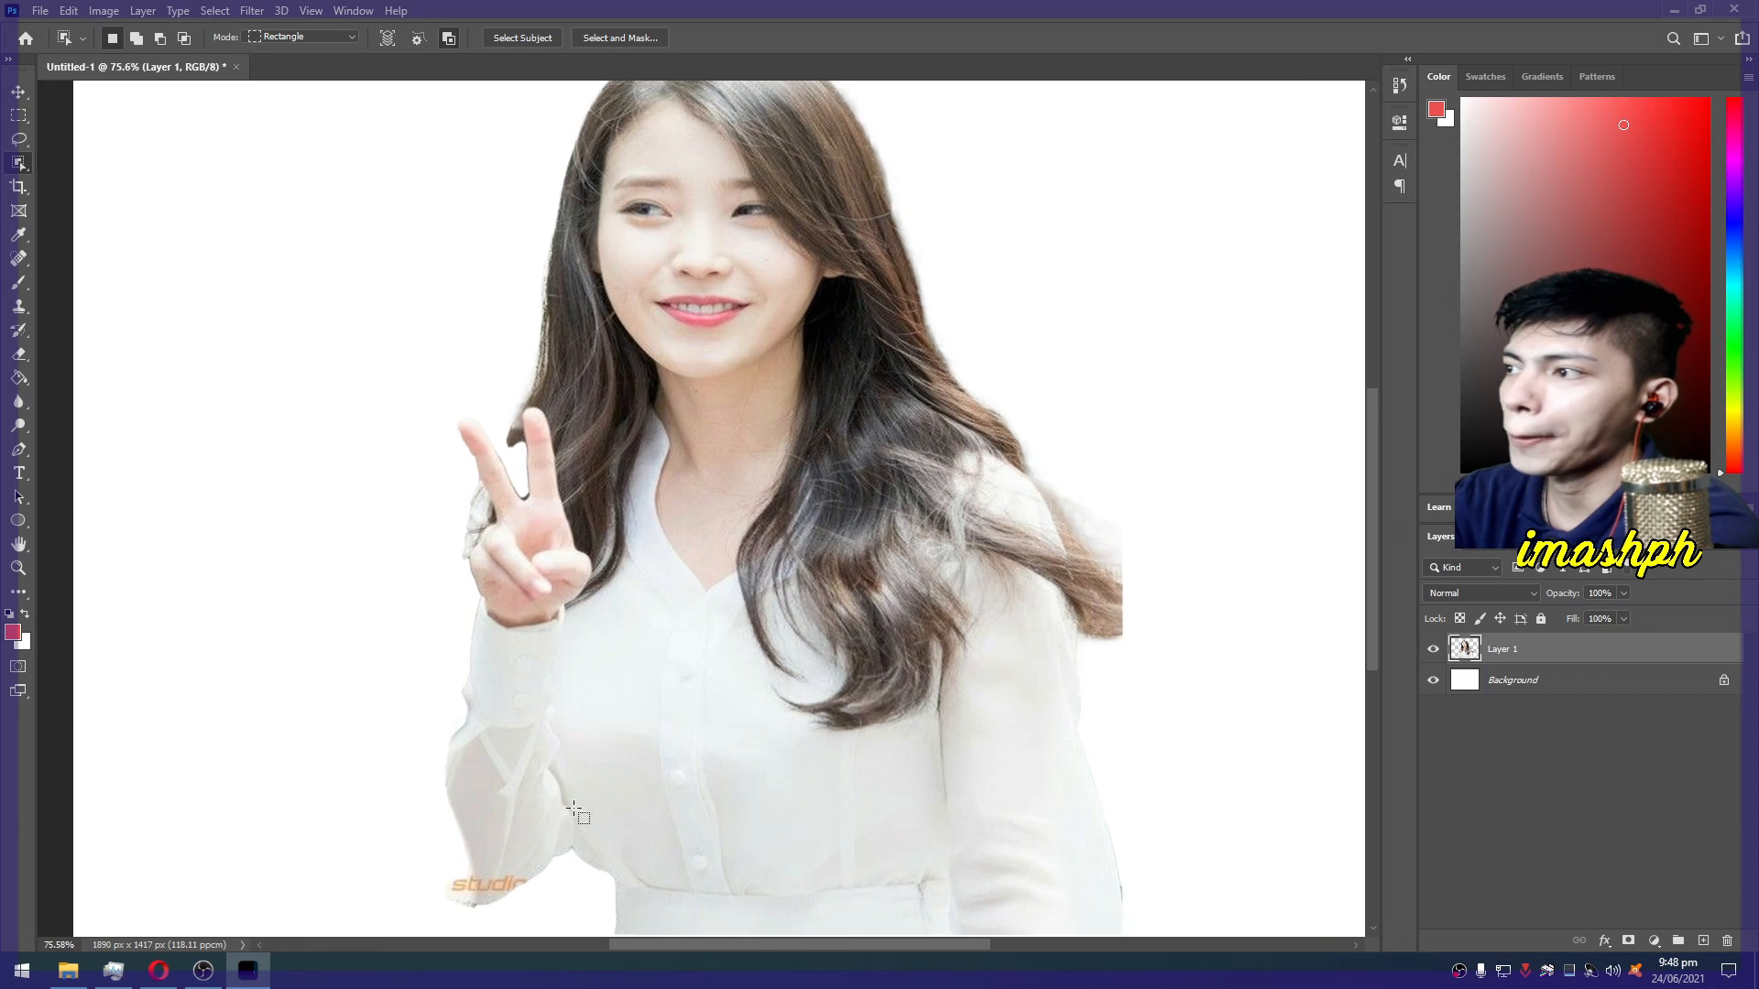
{"action": "scroll", "coordinate": [586, 808], "scroll_direction": "down", "scroll_amount": 3}
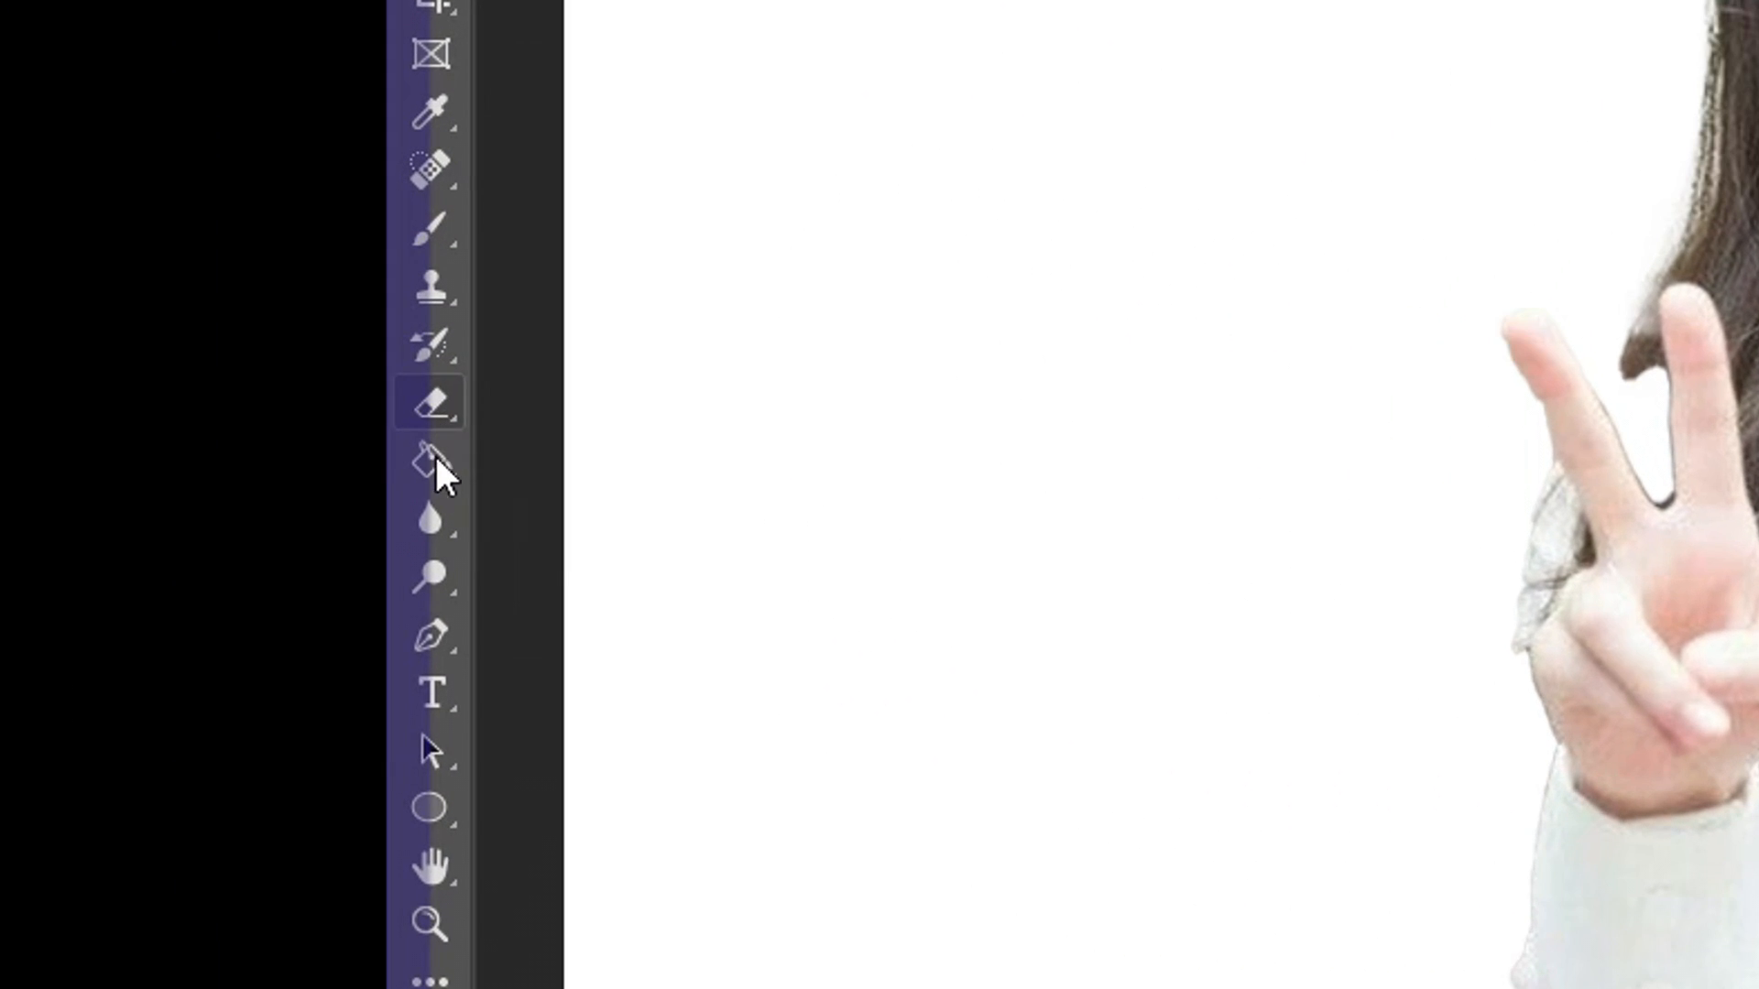
Switch to the Eraser tool and set its brush size to 21 px
{"action": "left_click", "coordinate": [445, 472]}
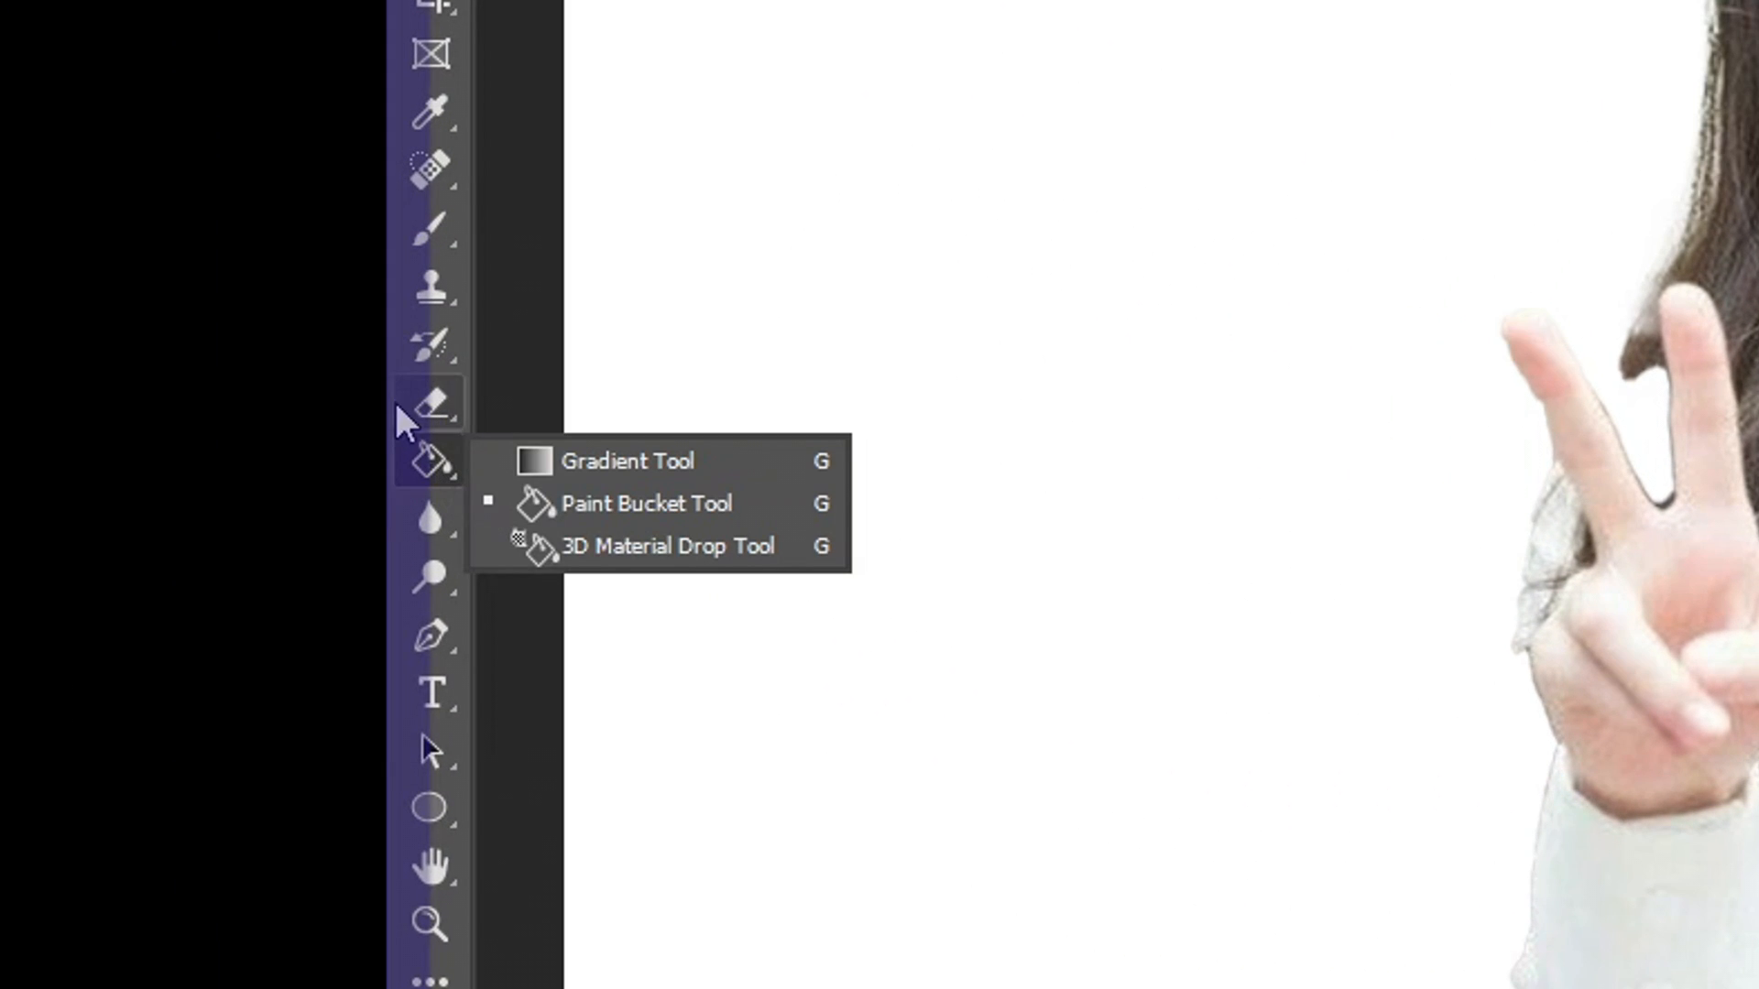
{"action": "left_click", "coordinate": [413, 421]}
{"action": "left_click", "coordinate": [589, 409]}
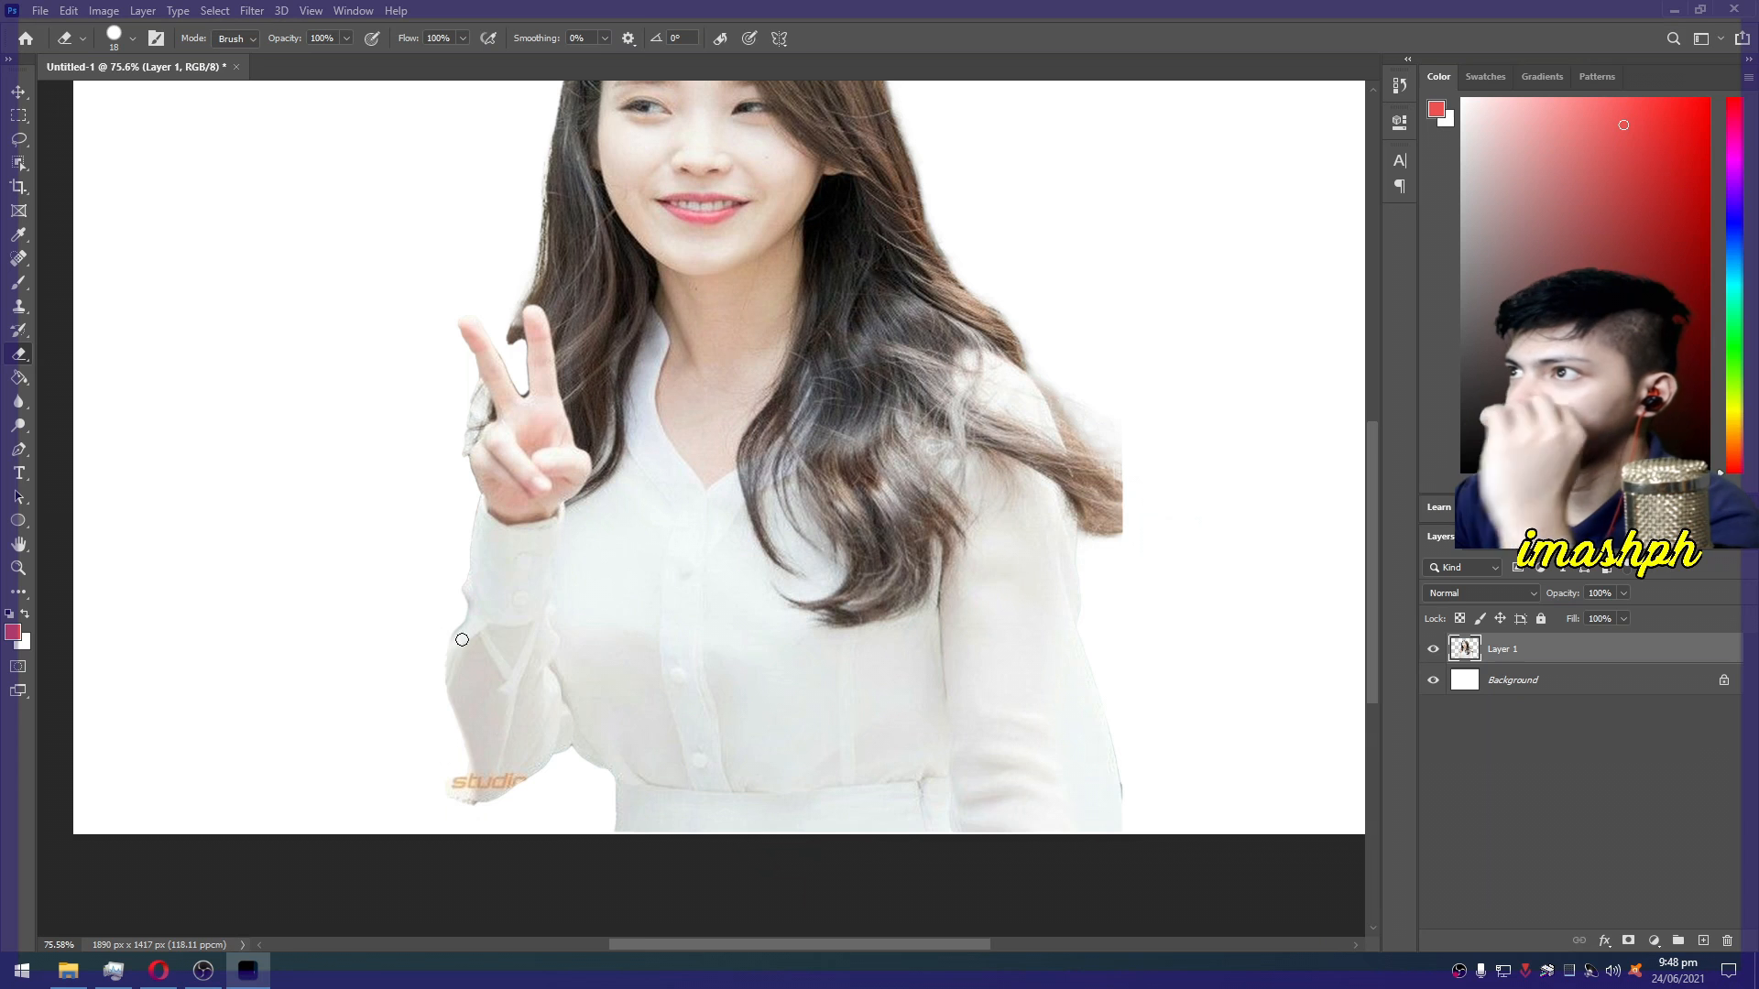
{"action": "right_click", "coordinate": [379, 555]}
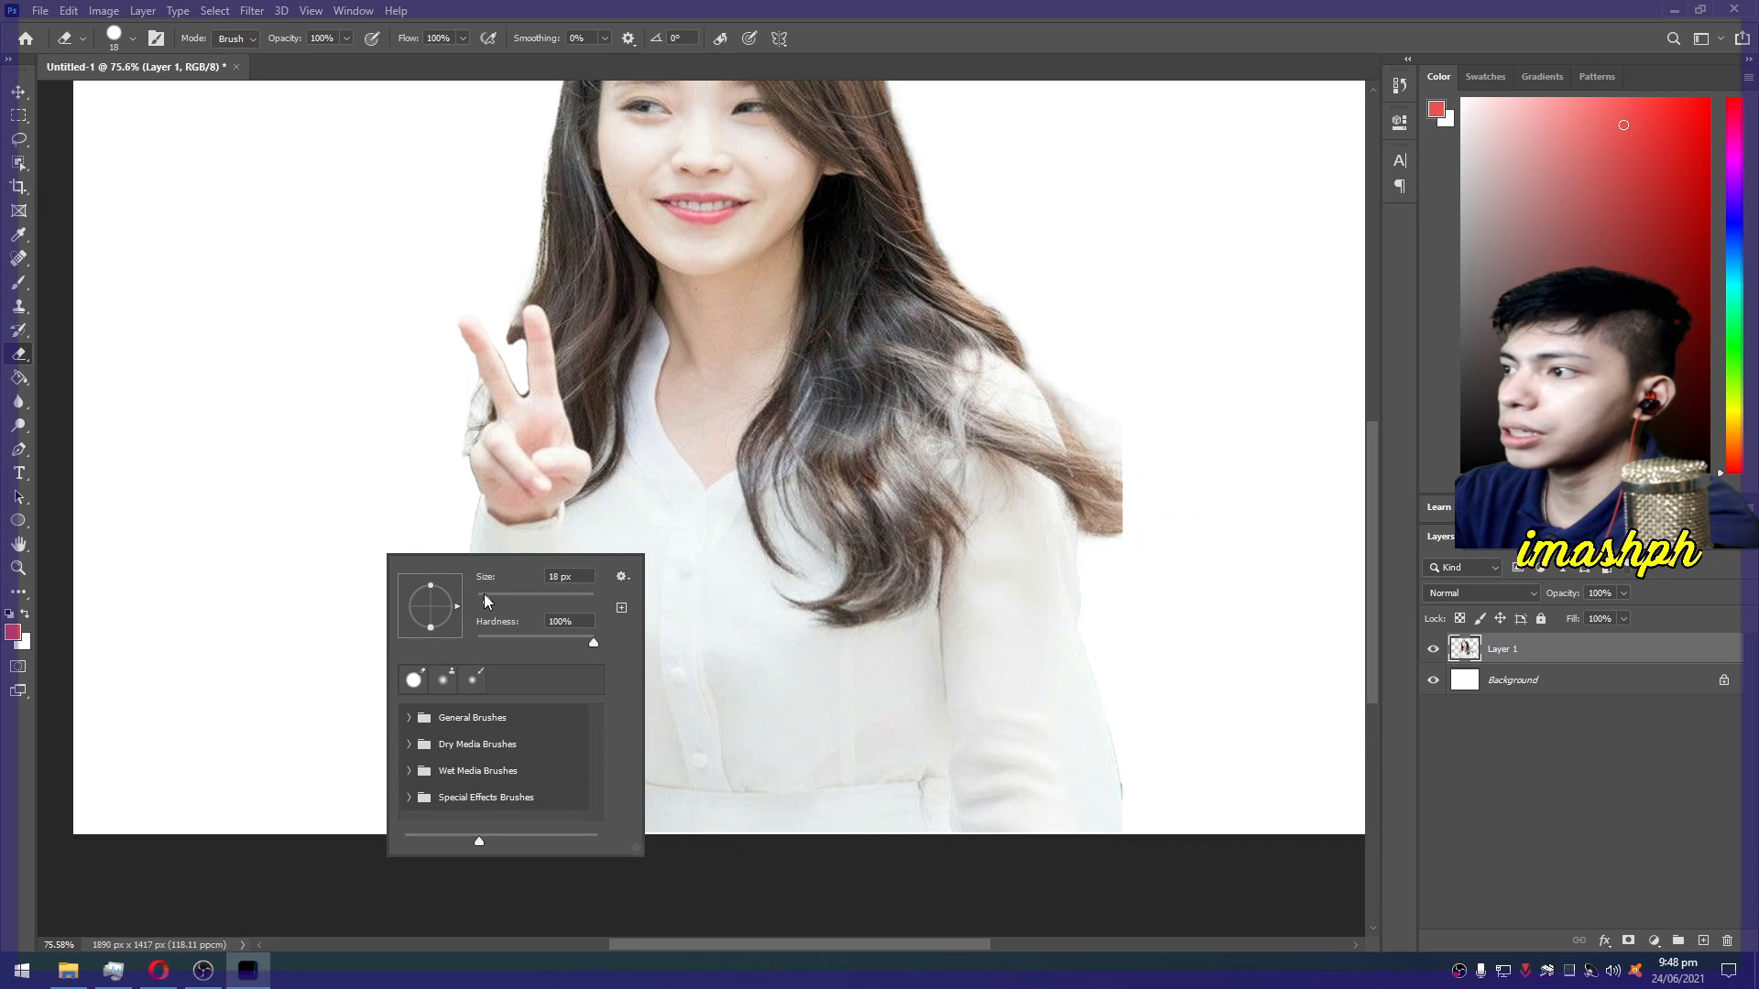
{"action": "right_click", "coordinate": [382, 497]}
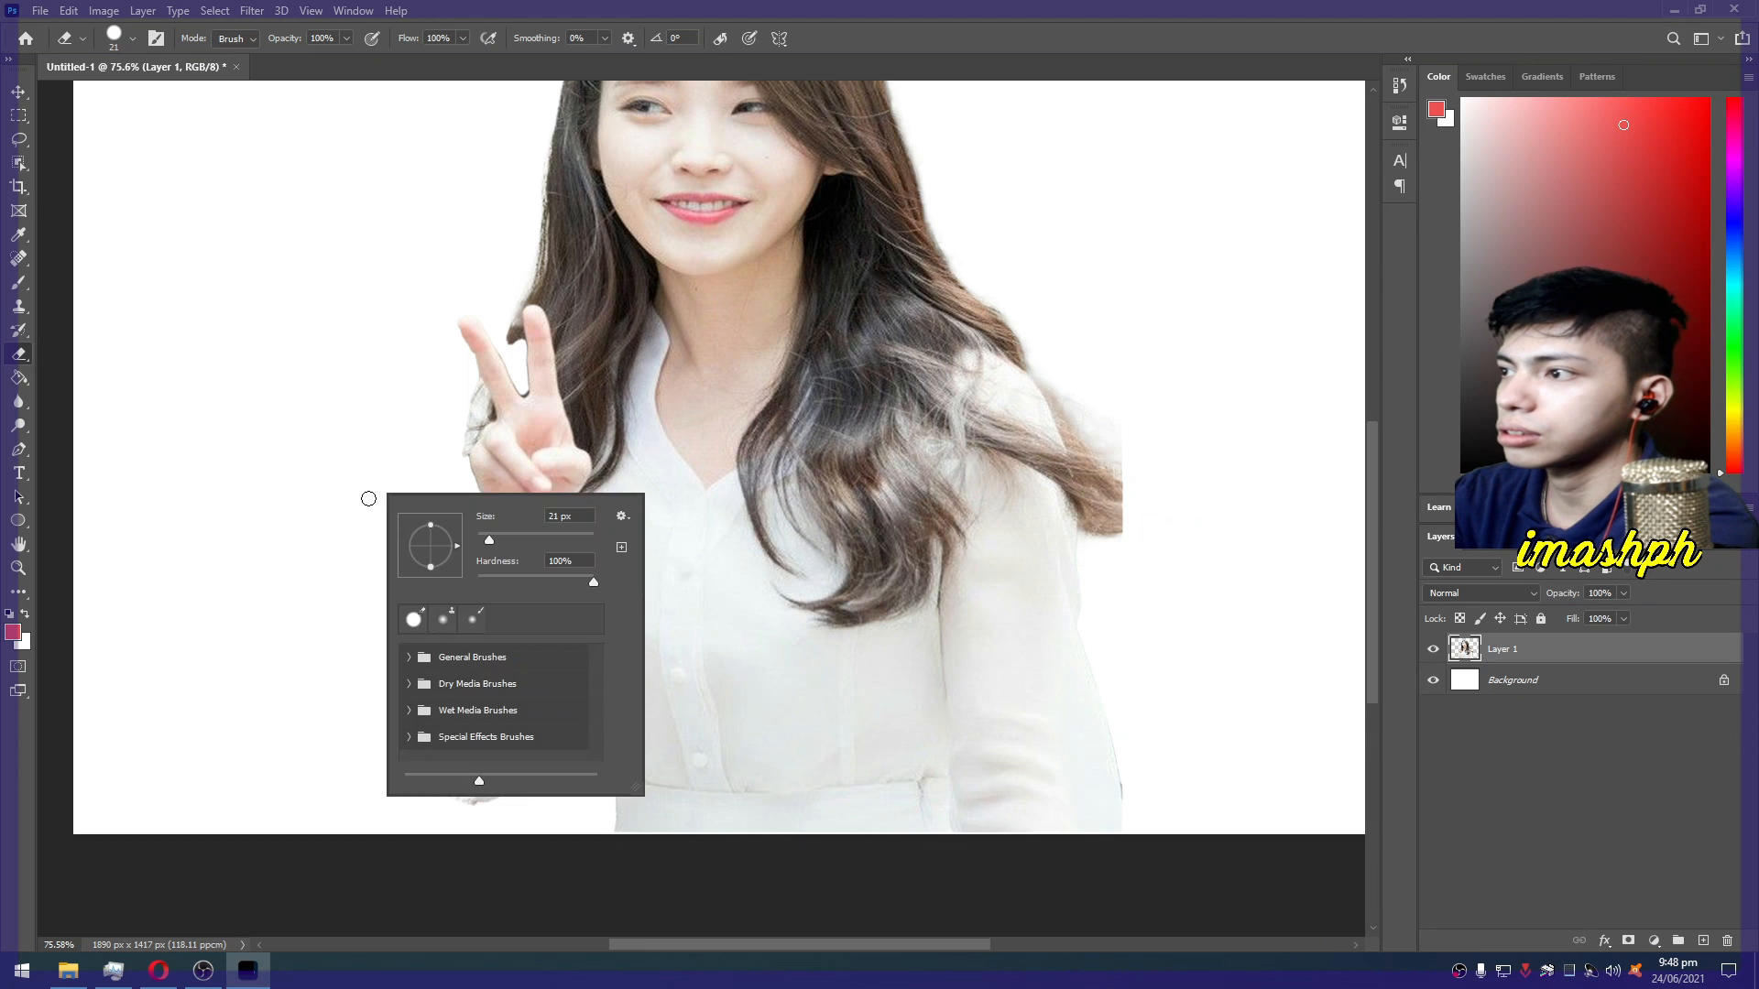
{"action": "left_click", "coordinate": [369, 499]}
Erase the leftover background and part of the watermark along the lower edge of the raised arm's sleeve
{"action": "scroll", "coordinate": [514, 808], "scroll_direction": "up", "scroll_amount": 6}
{"action": "mouse_move", "coordinate": [322, 647]}
{"action": "left_mouse_down"}
{"action": "mouse_move", "coordinate": [405, 763]}
{"action": "mouse_move", "coordinate": [517, 779]}
{"action": "left_mouse_up"}
{"action": "mouse_move", "coordinate": [306, 701]}
{"action": "left_mouse_down"}
{"action": "mouse_move", "coordinate": [358, 768]}
{"action": "mouse_move", "coordinate": [557, 784]}
{"action": "mouse_move", "coordinate": [346, 724]}
{"action": "mouse_move", "coordinate": [326, 658]}
{"action": "mouse_move", "coordinate": [508, 777]}
{"action": "mouse_move", "coordinate": [436, 748]}
{"action": "mouse_move", "coordinate": [370, 631]}
{"action": "mouse_move", "coordinate": [383, 705]}
{"action": "mouse_move", "coordinate": [504, 767]}
{"action": "mouse_move", "coordinate": [643, 703]}
{"action": "mouse_move", "coordinate": [432, 766]}
{"action": "mouse_move", "coordinate": [542, 755]}
{"action": "mouse_move", "coordinate": [438, 738]}
{"action": "mouse_move", "coordinate": [509, 771]}
{"action": "mouse_move", "coordinate": [555, 761]}
{"action": "mouse_move", "coordinate": [407, 759]}
{"action": "left_mouse_up"}
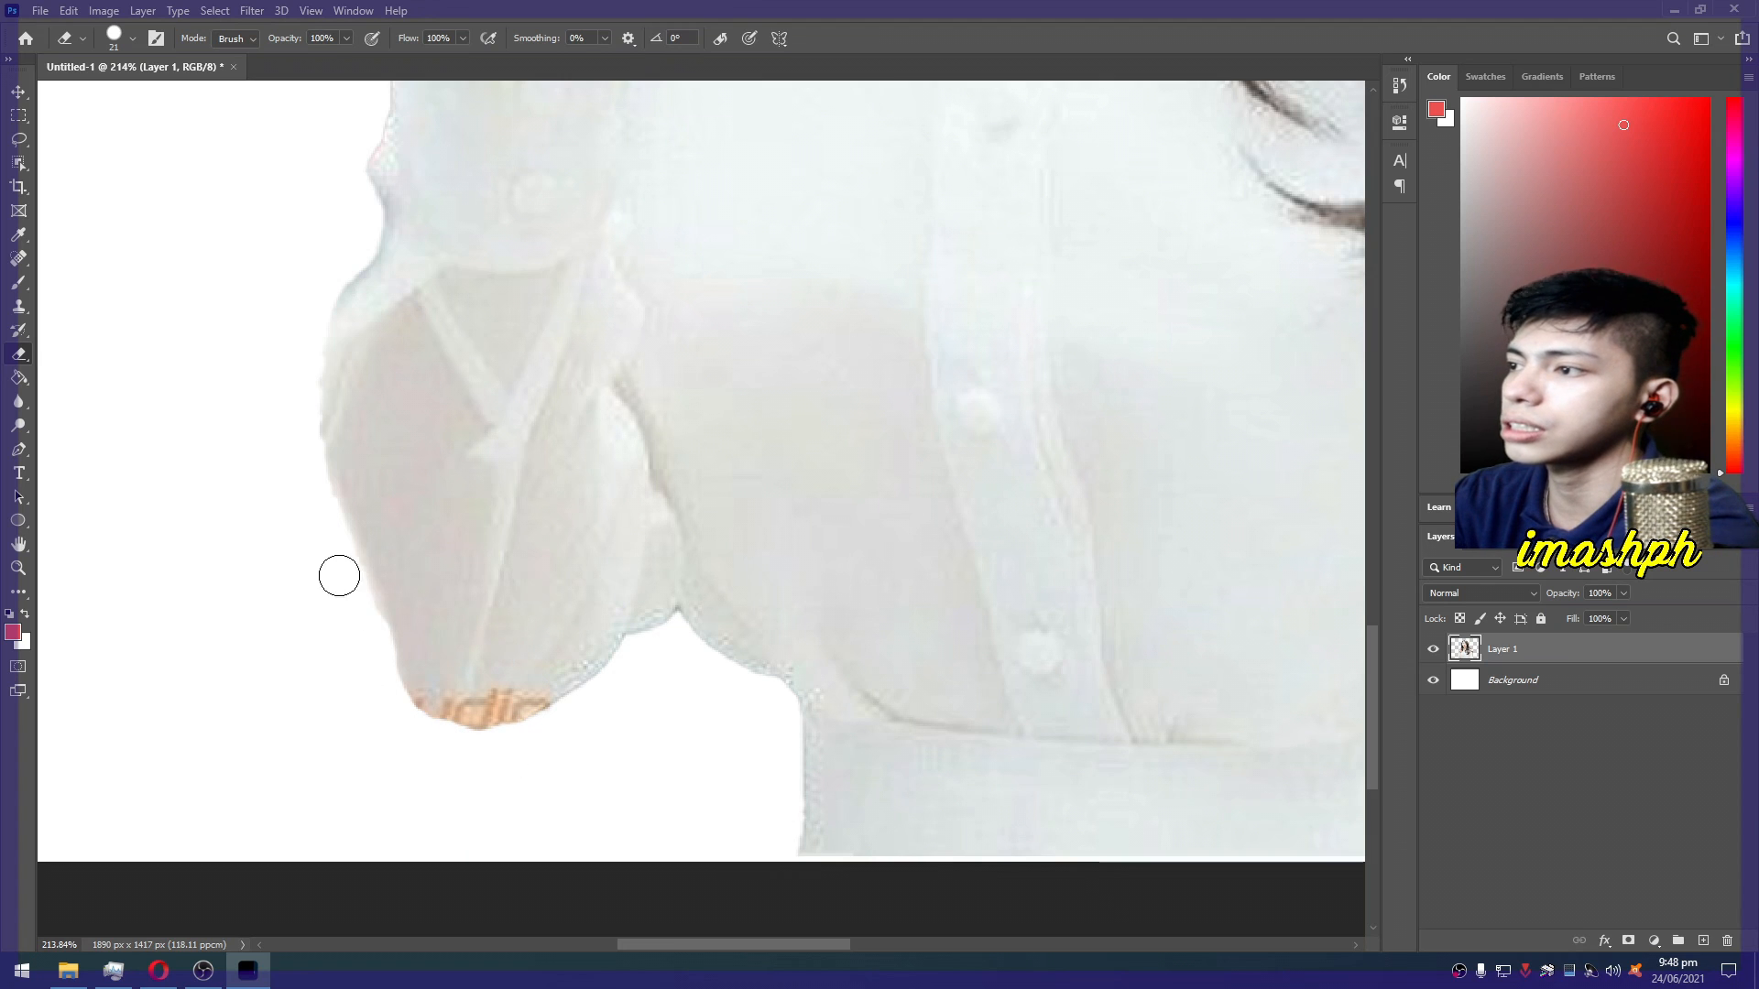
{"action": "scroll", "coordinate": [367, 614], "scroll_direction": "down", "scroll_amount": 5}
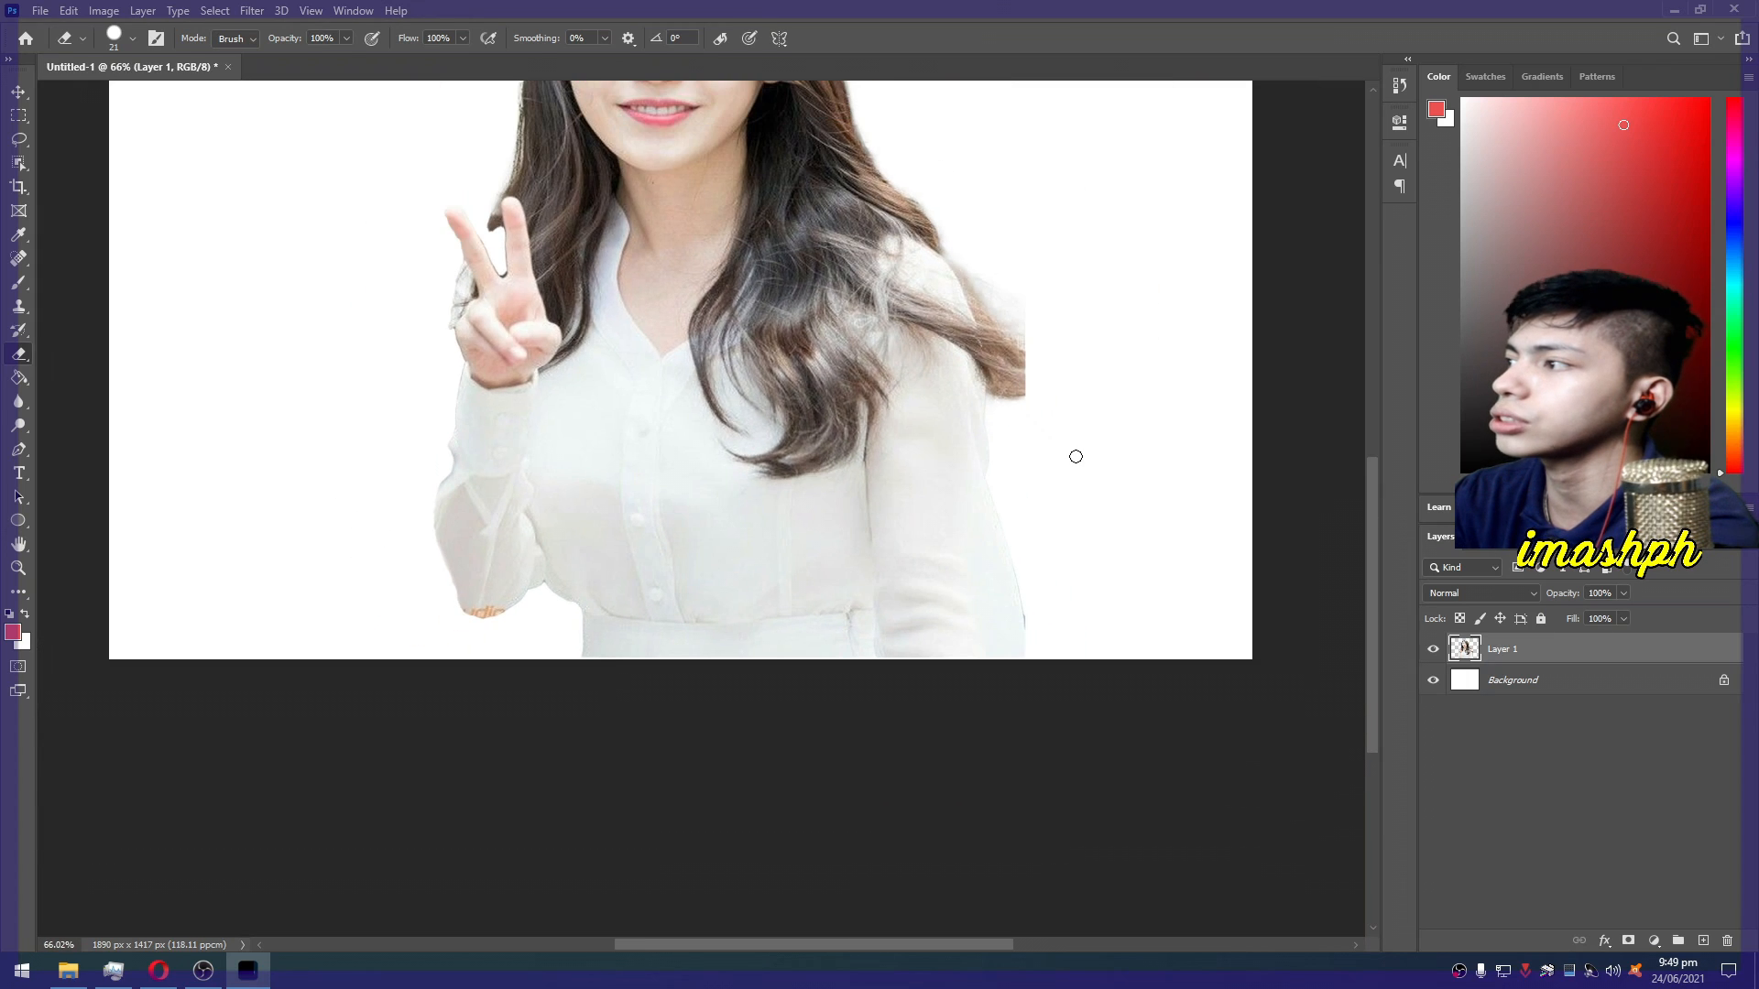
Switch to the browser, search images for "background hd wallpaper" and pick the orange sunrise beach picture
{"action": "scroll", "coordinate": [1076, 456], "scroll_direction": "down", "scroll_amount": 2}
{"action": "scroll", "coordinate": [1074, 458], "scroll_direction": "up", "scroll_amount": 6}
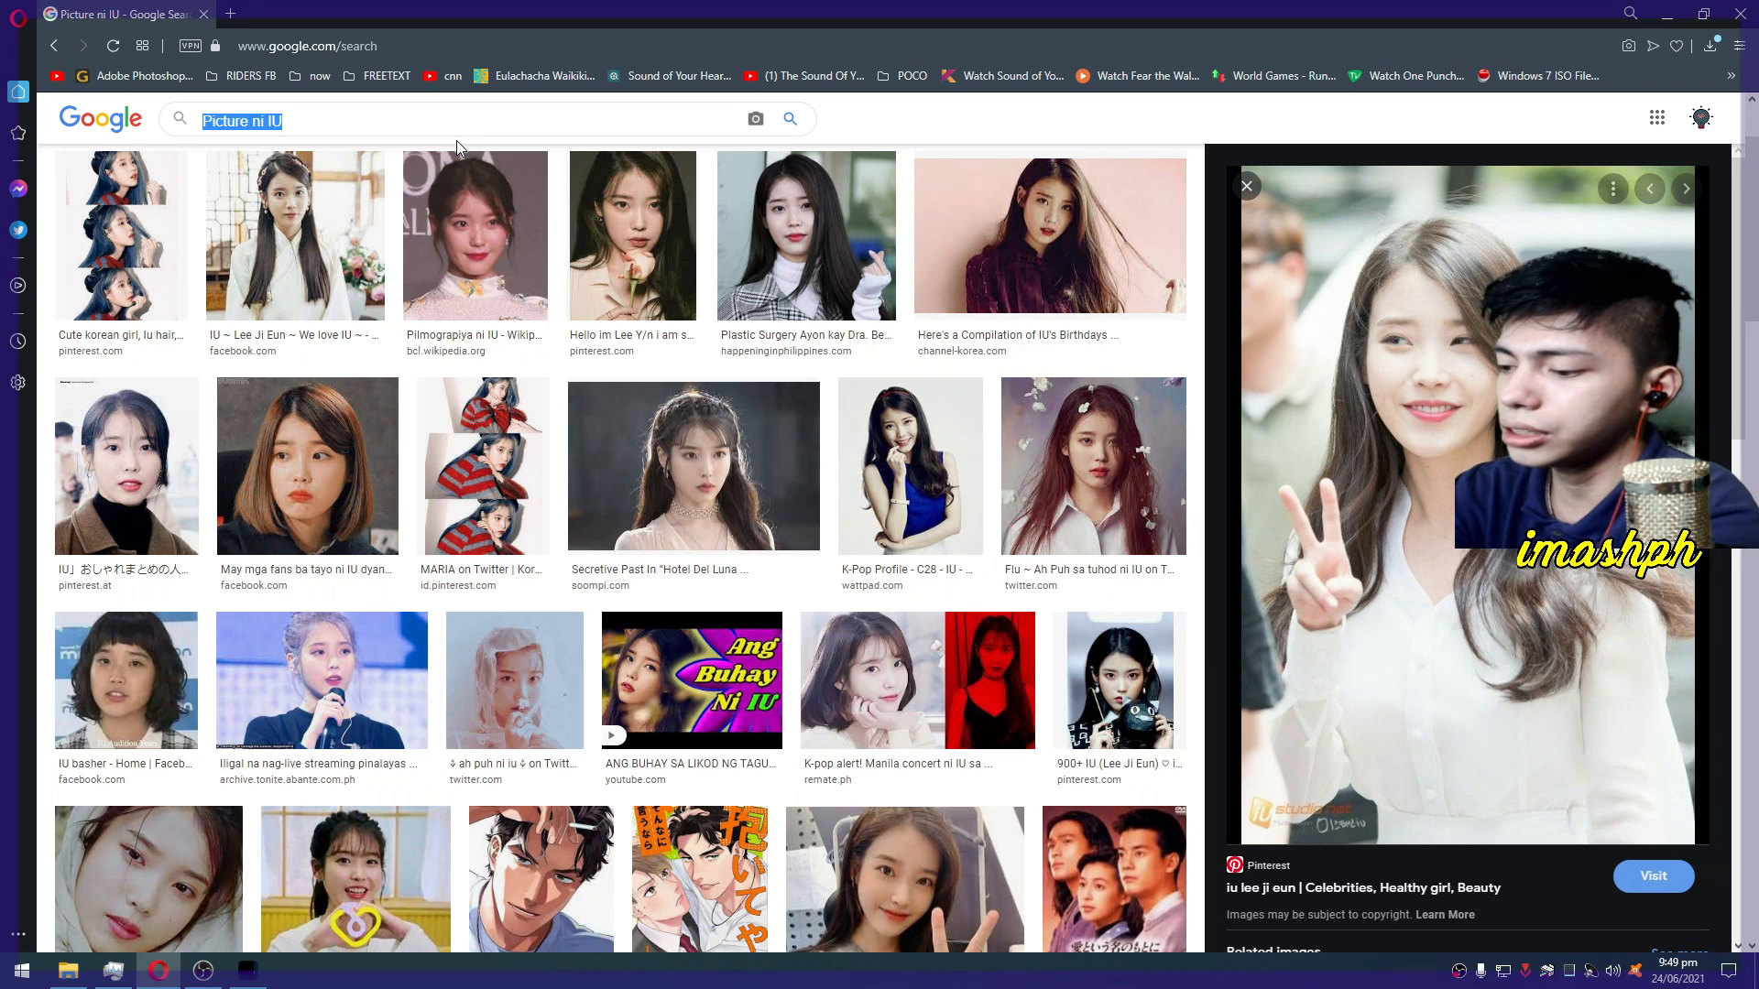
{"action": "type", "text": "background hd wallpaper"}
{"action": "key", "text": "Return"}
{"action": "left_click", "coordinate": [617, 594]}
{"action": "left_click", "coordinate": [263, 491]}
{"action": "left_click", "coordinate": [1309, 724]}
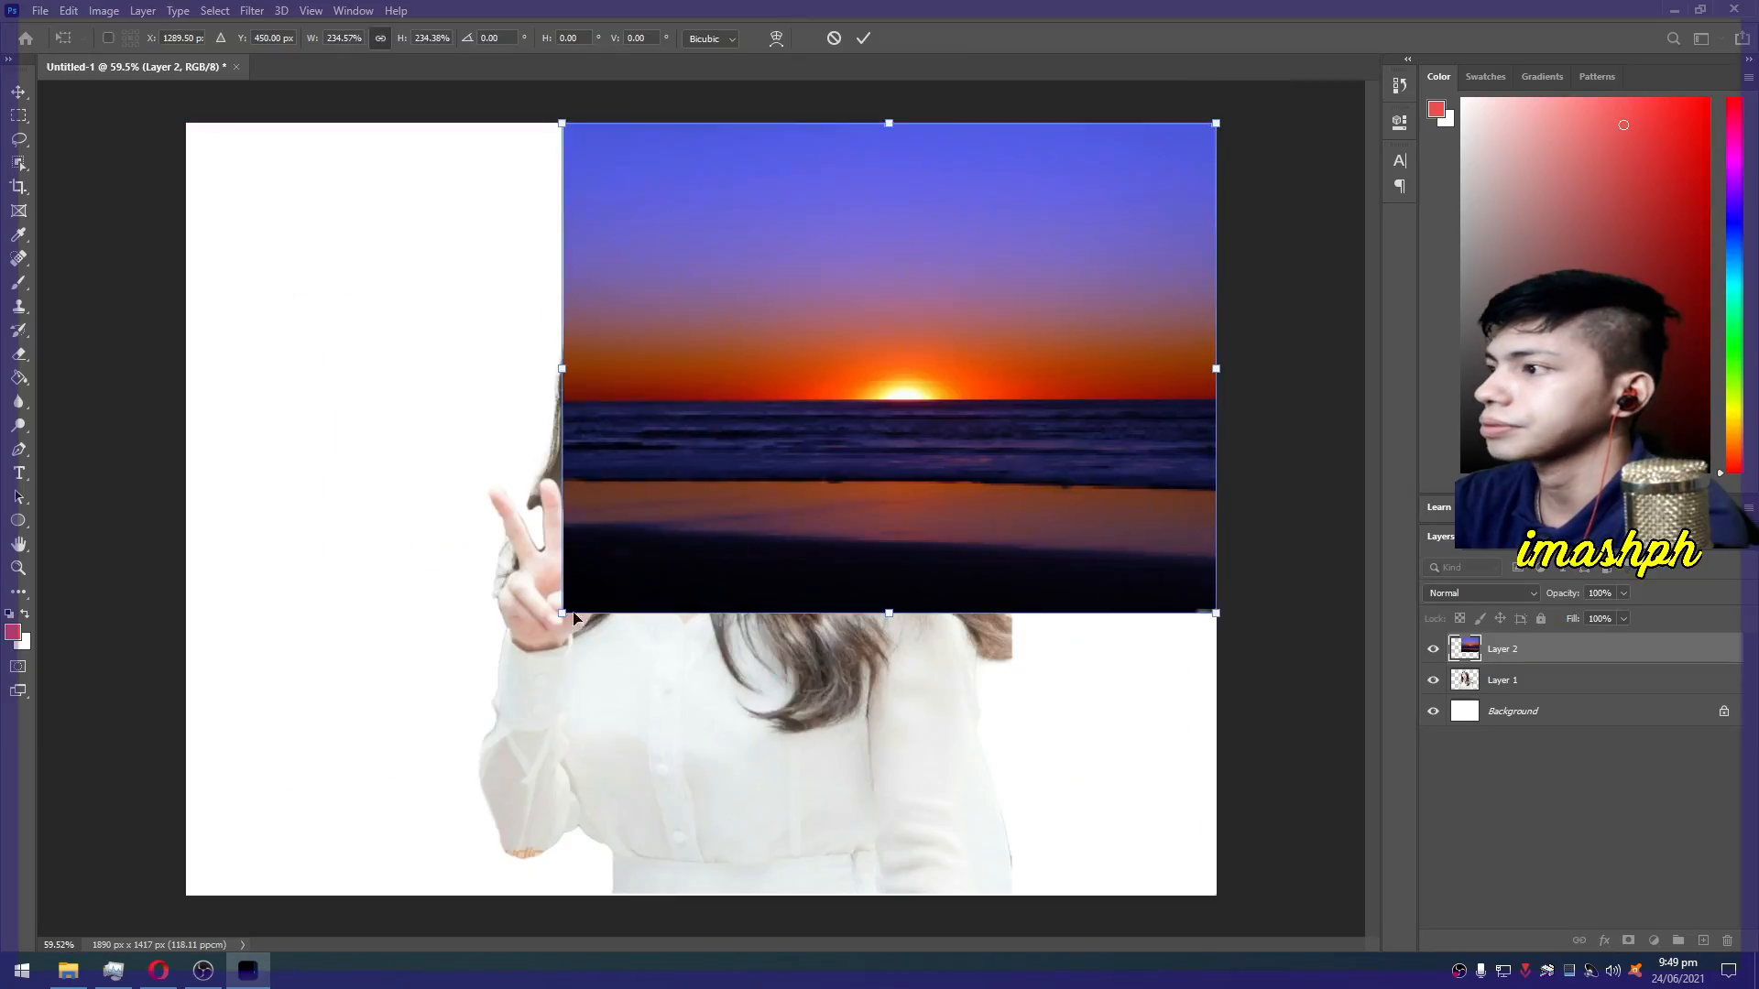
Scale the pasted beach picture to 1890 × 1417 px to cover the canvas and move its layer beneath Layer 1
{"action": "left_click_drag", "start_coordinate": [562, 608], "coordinate": [187, 900]}
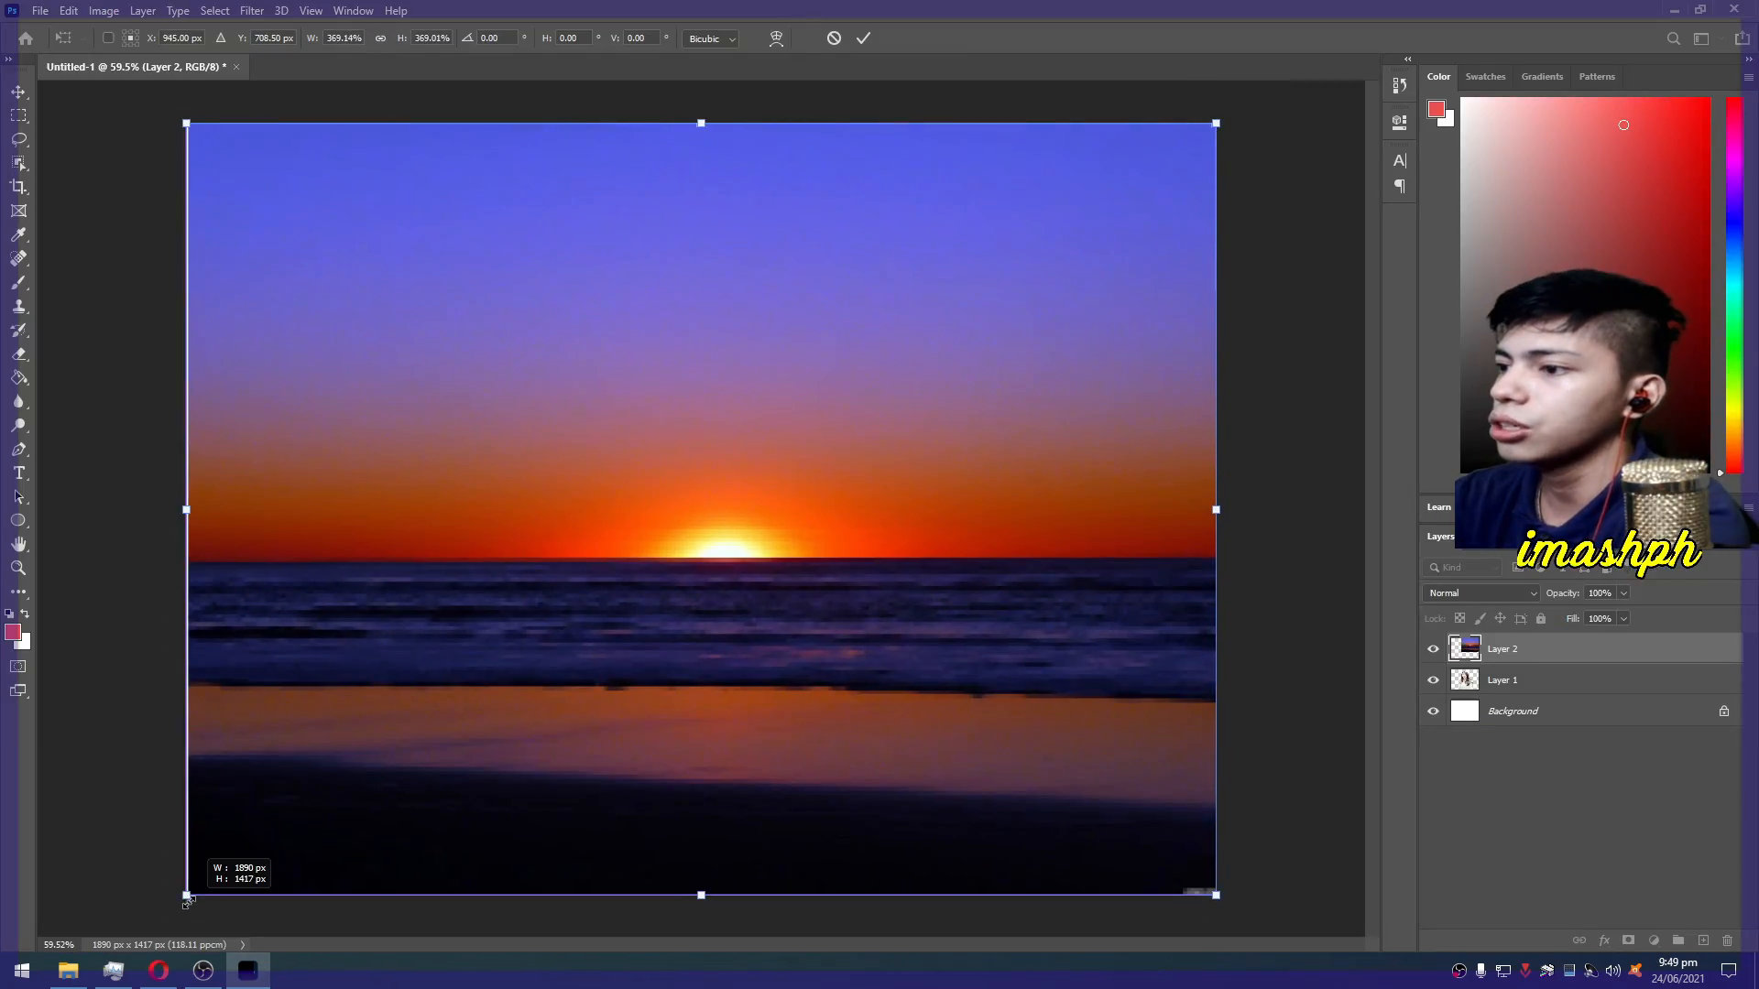
{"action": "key", "text": "Return"}
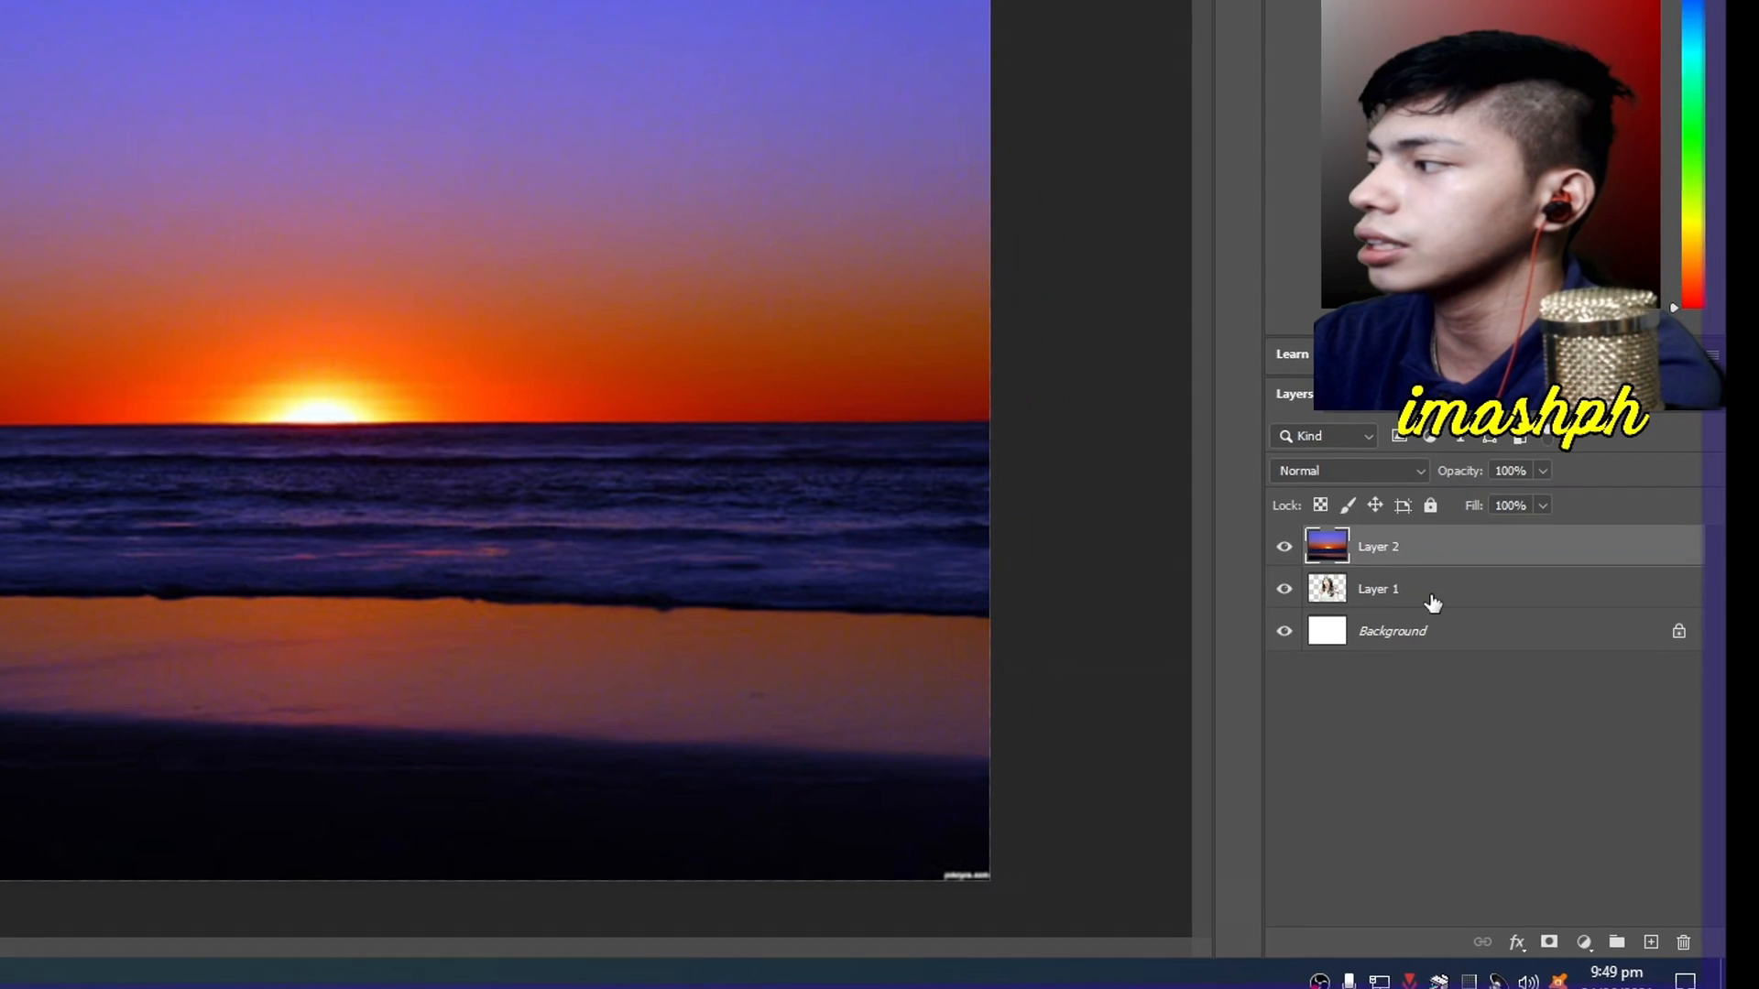
{"action": "left_click", "coordinate": [1528, 683]}
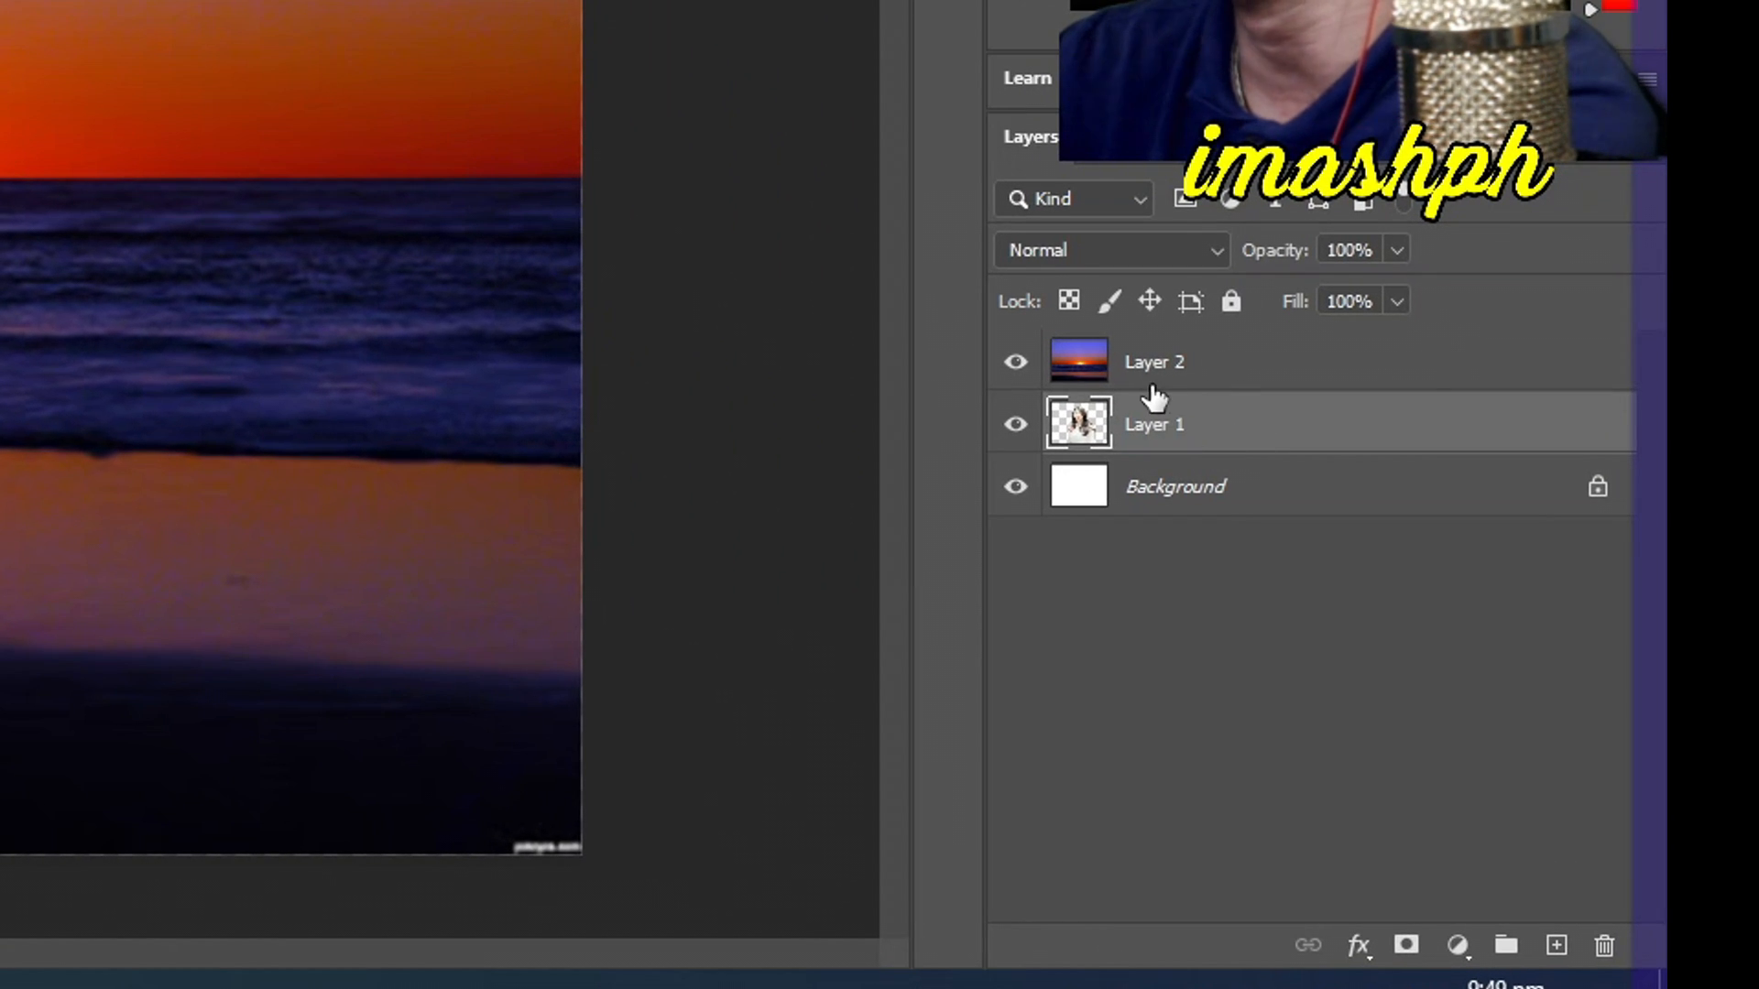
{"action": "left_click", "coordinate": [1203, 376]}
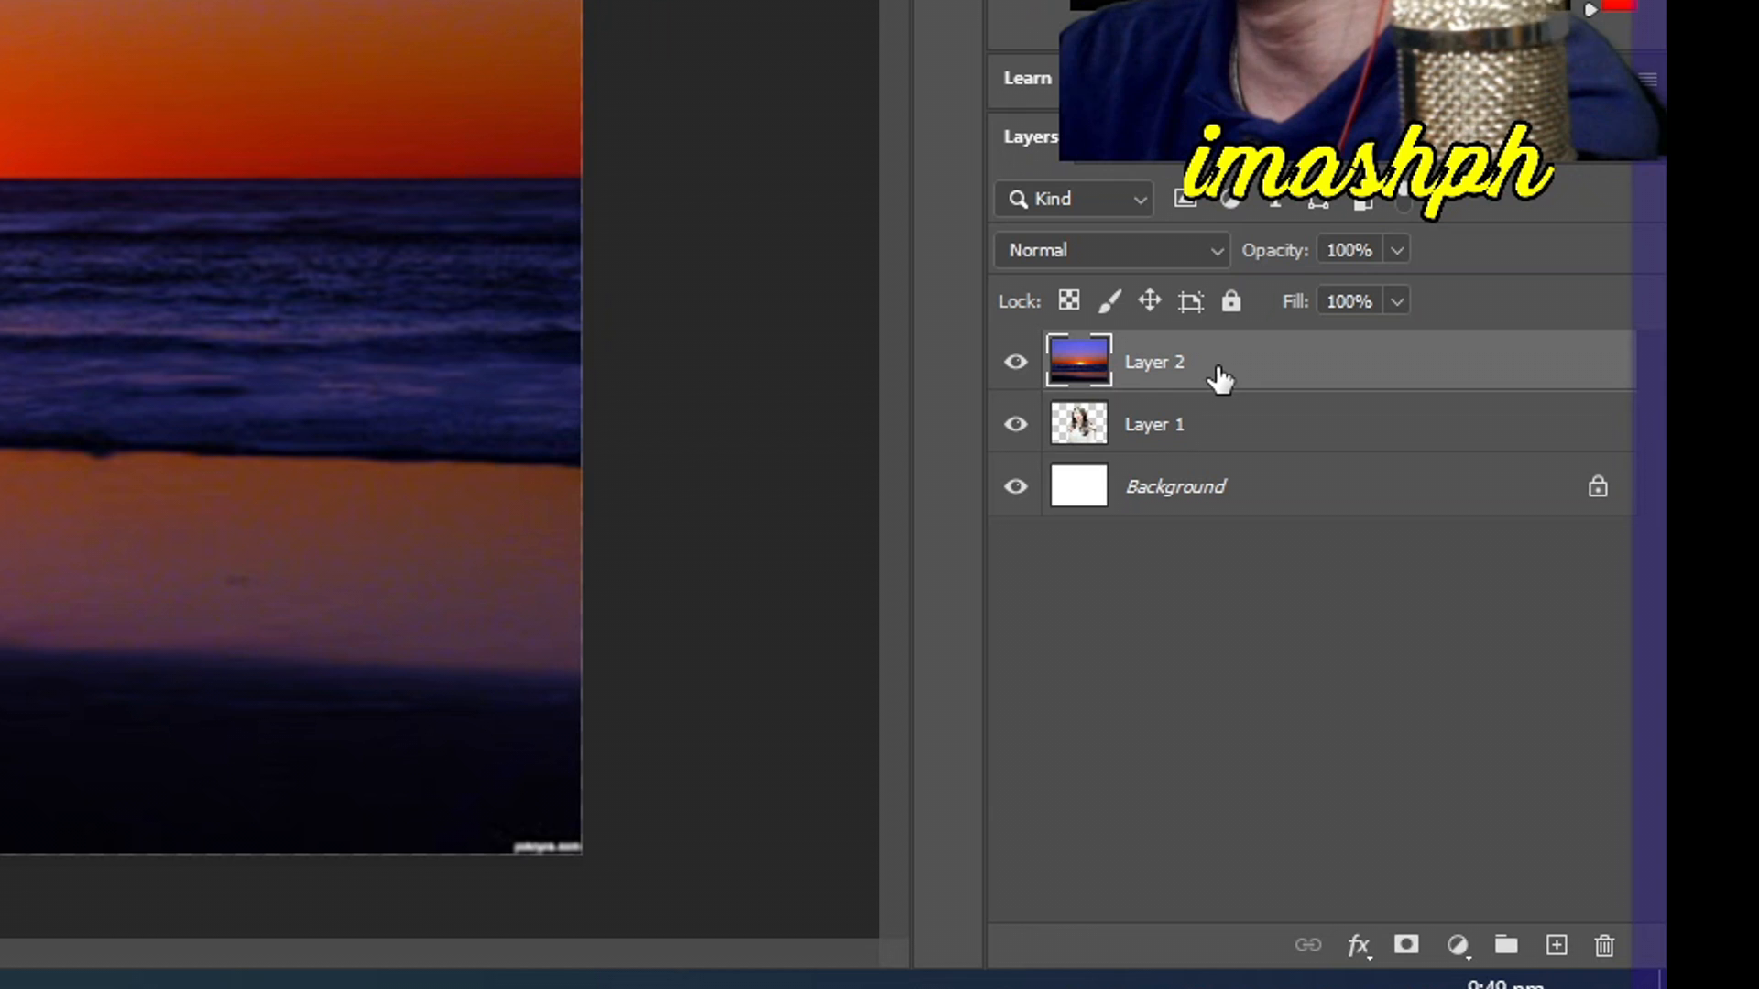
{"action": "left_click_drag", "start_coordinate": [1218, 377], "coordinate": [1217, 474]}
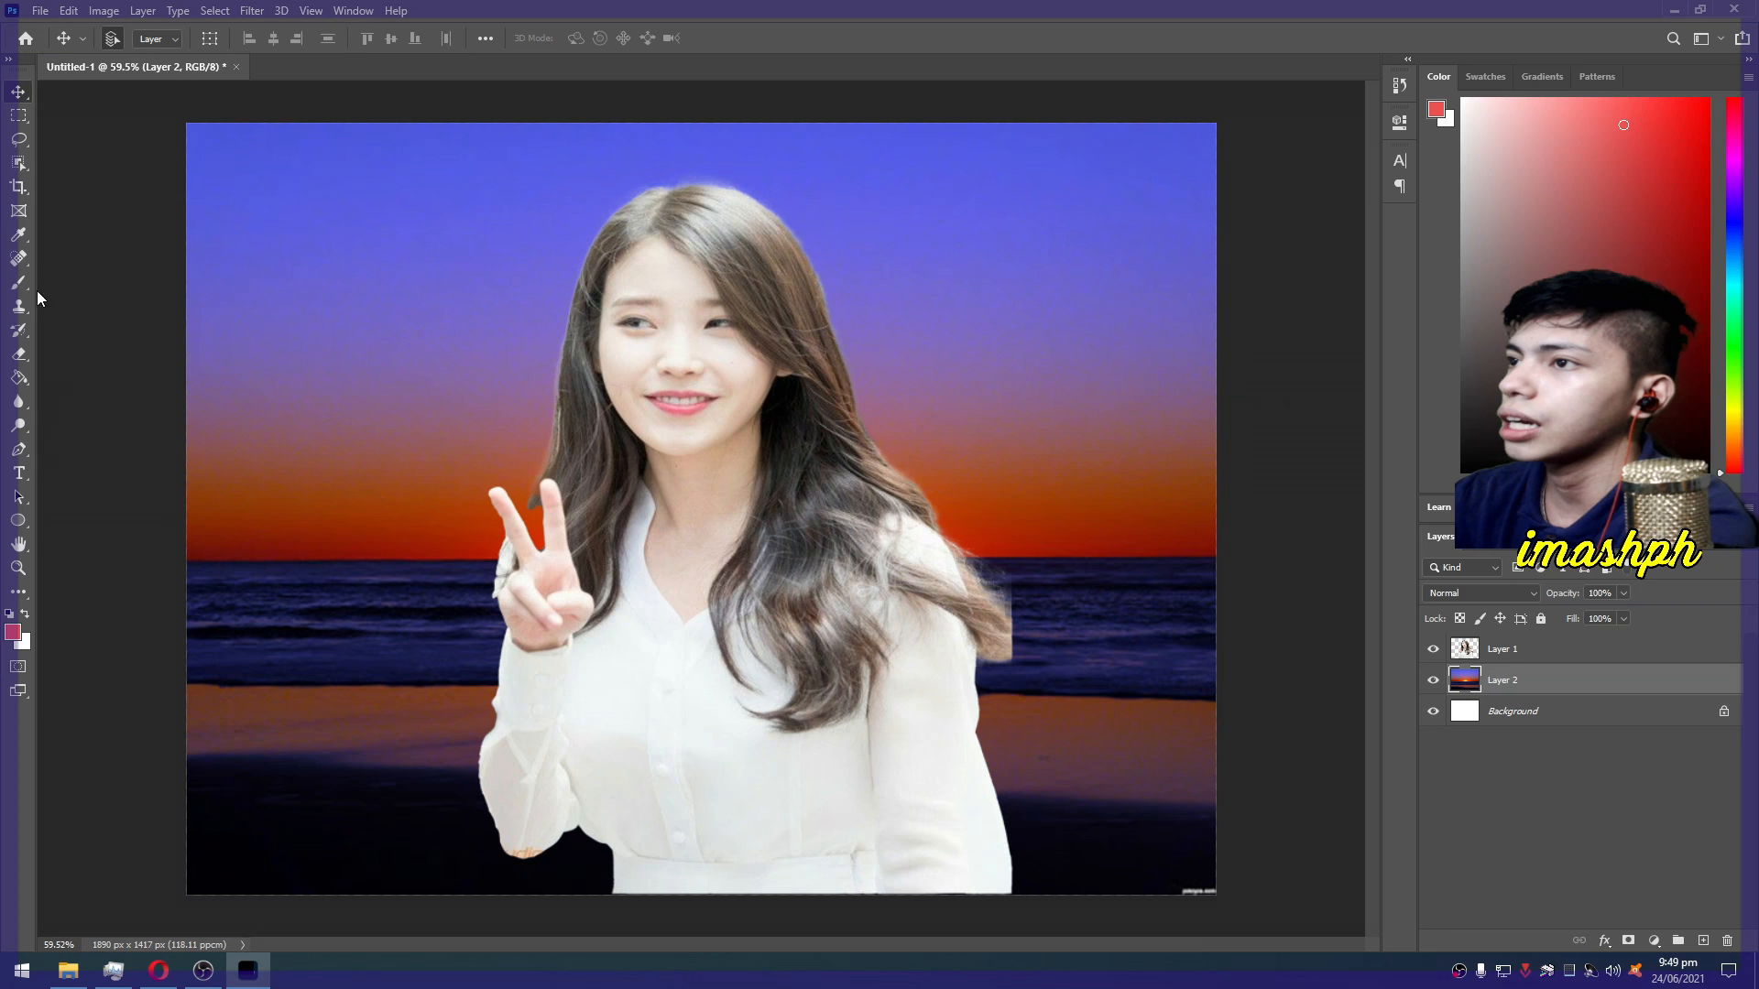
Examine the cutout's edges against the new backdrop, especially around the flowing hair and raised sleeve
{"action": "left_click", "coordinate": [22, 163]}
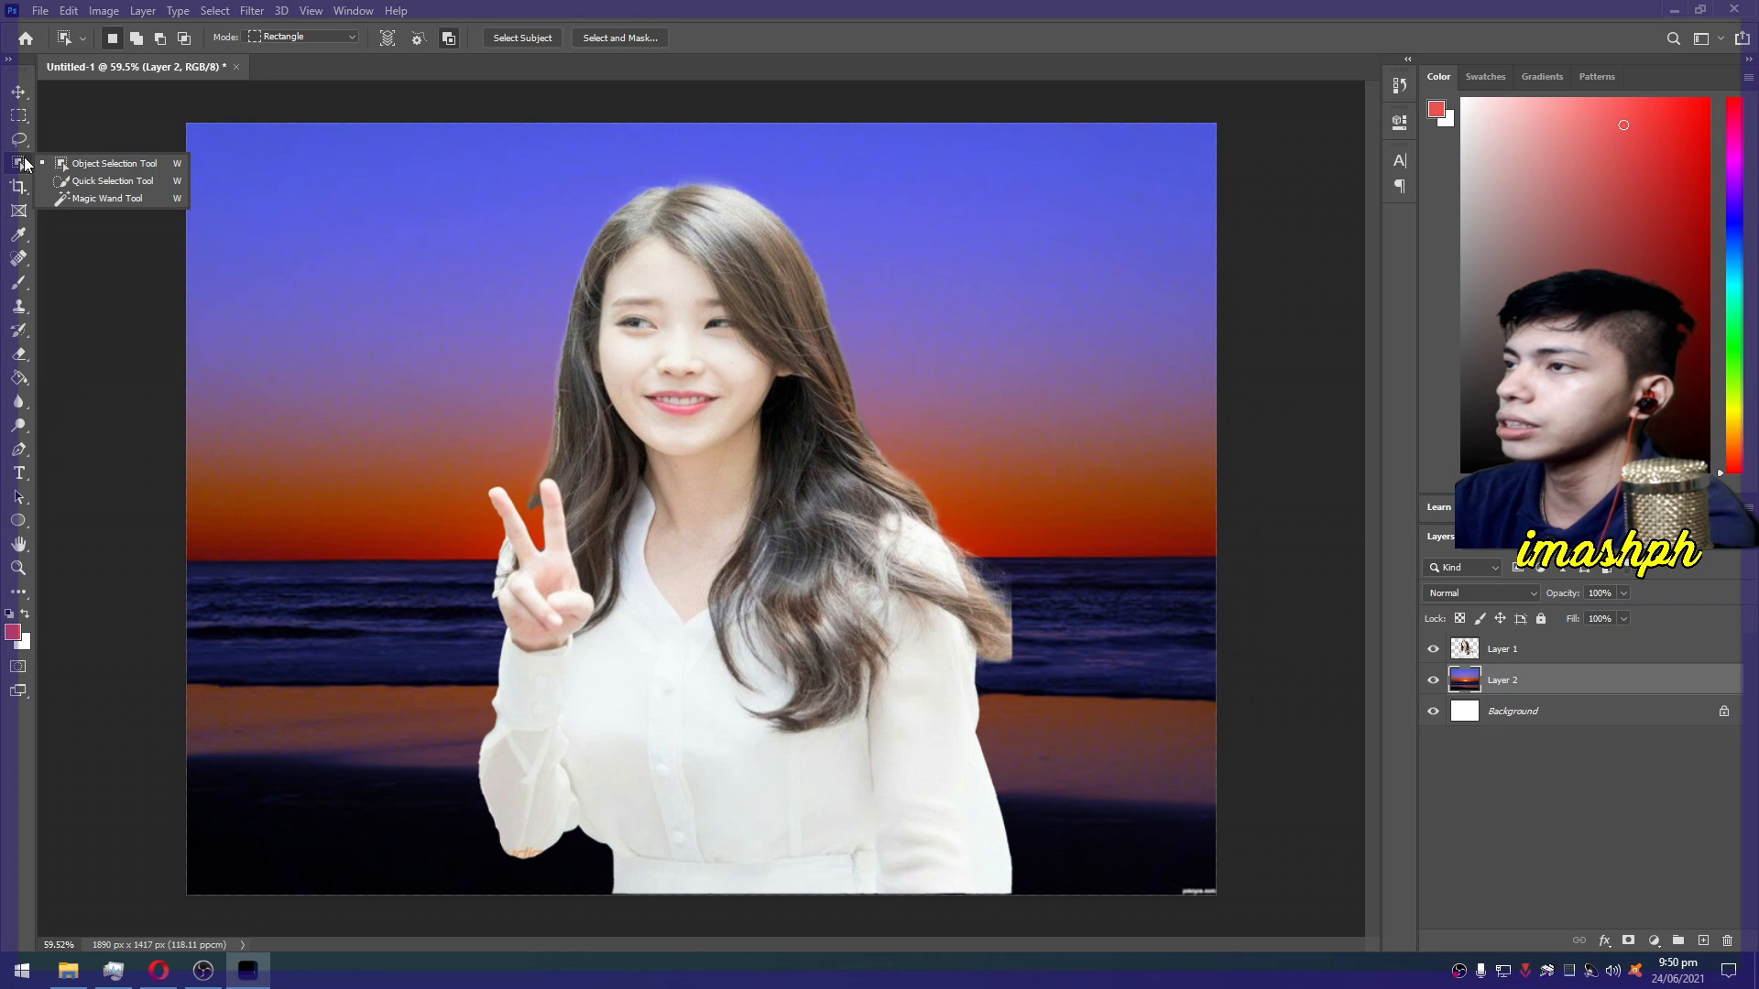
{"action": "left_click", "coordinate": [905, 8]}
{"action": "scroll", "coordinate": [1053, 750], "scroll_direction": "up", "scroll_amount": 4}
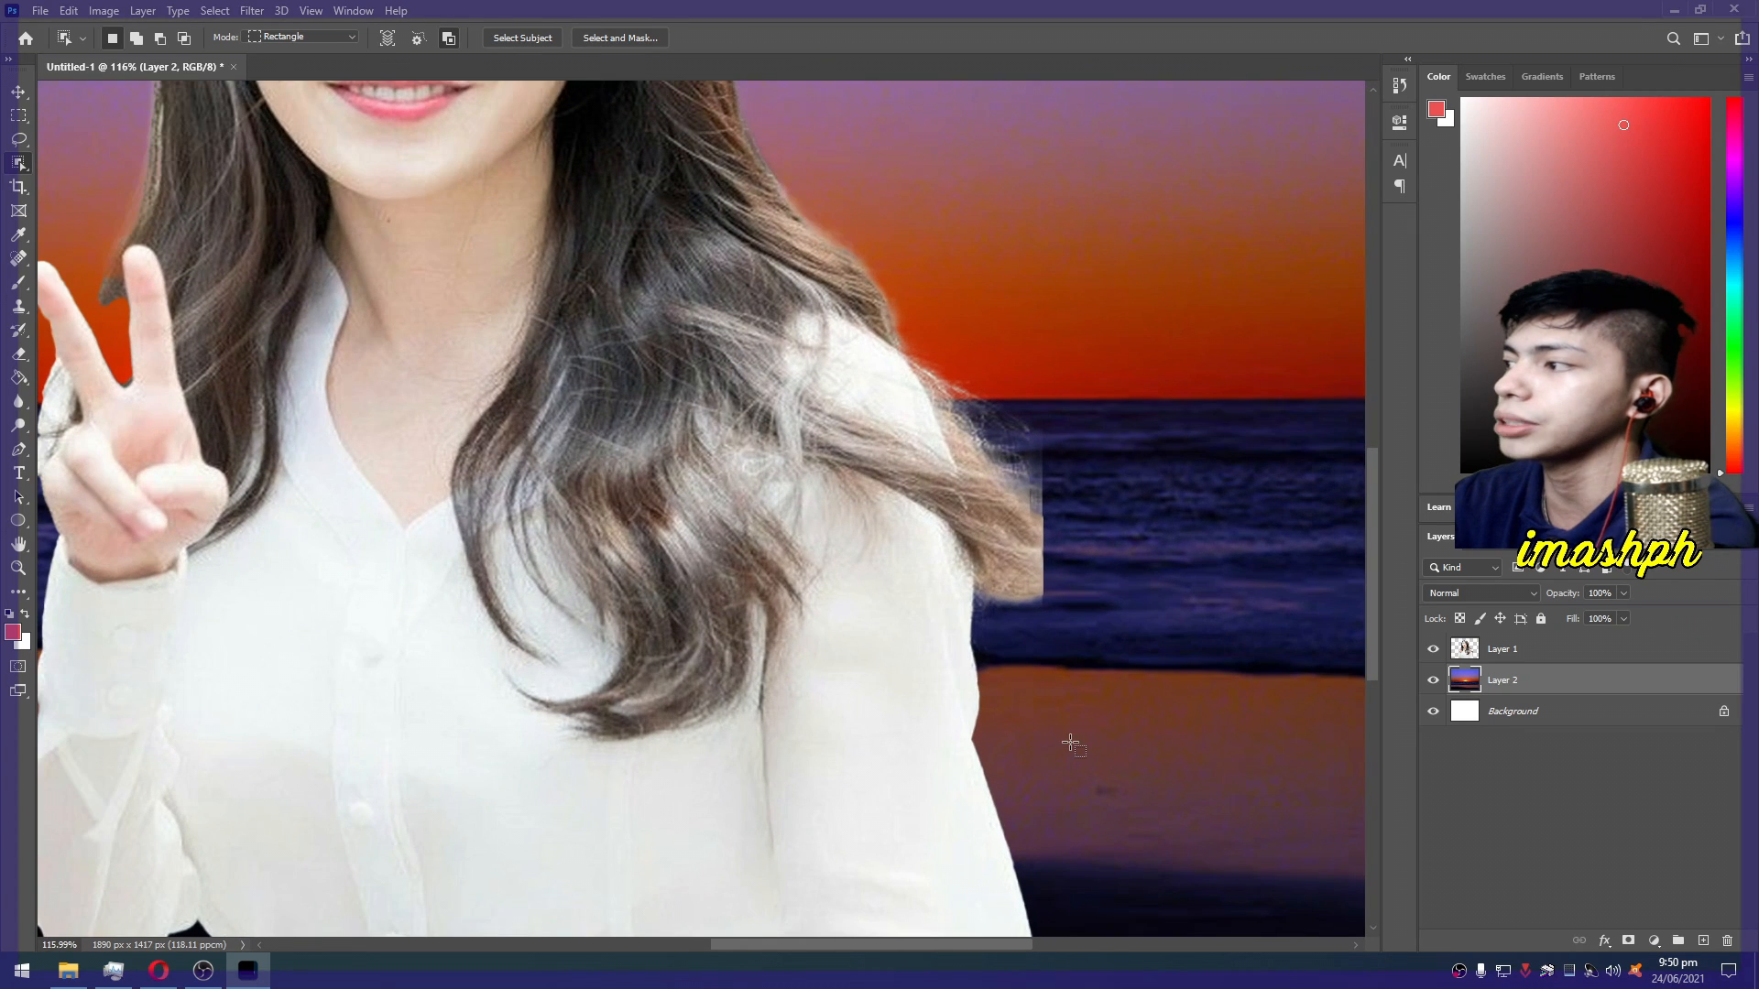
{"action": "scroll", "coordinate": [448, 457], "scroll_direction": "down", "scroll_amount": 4}
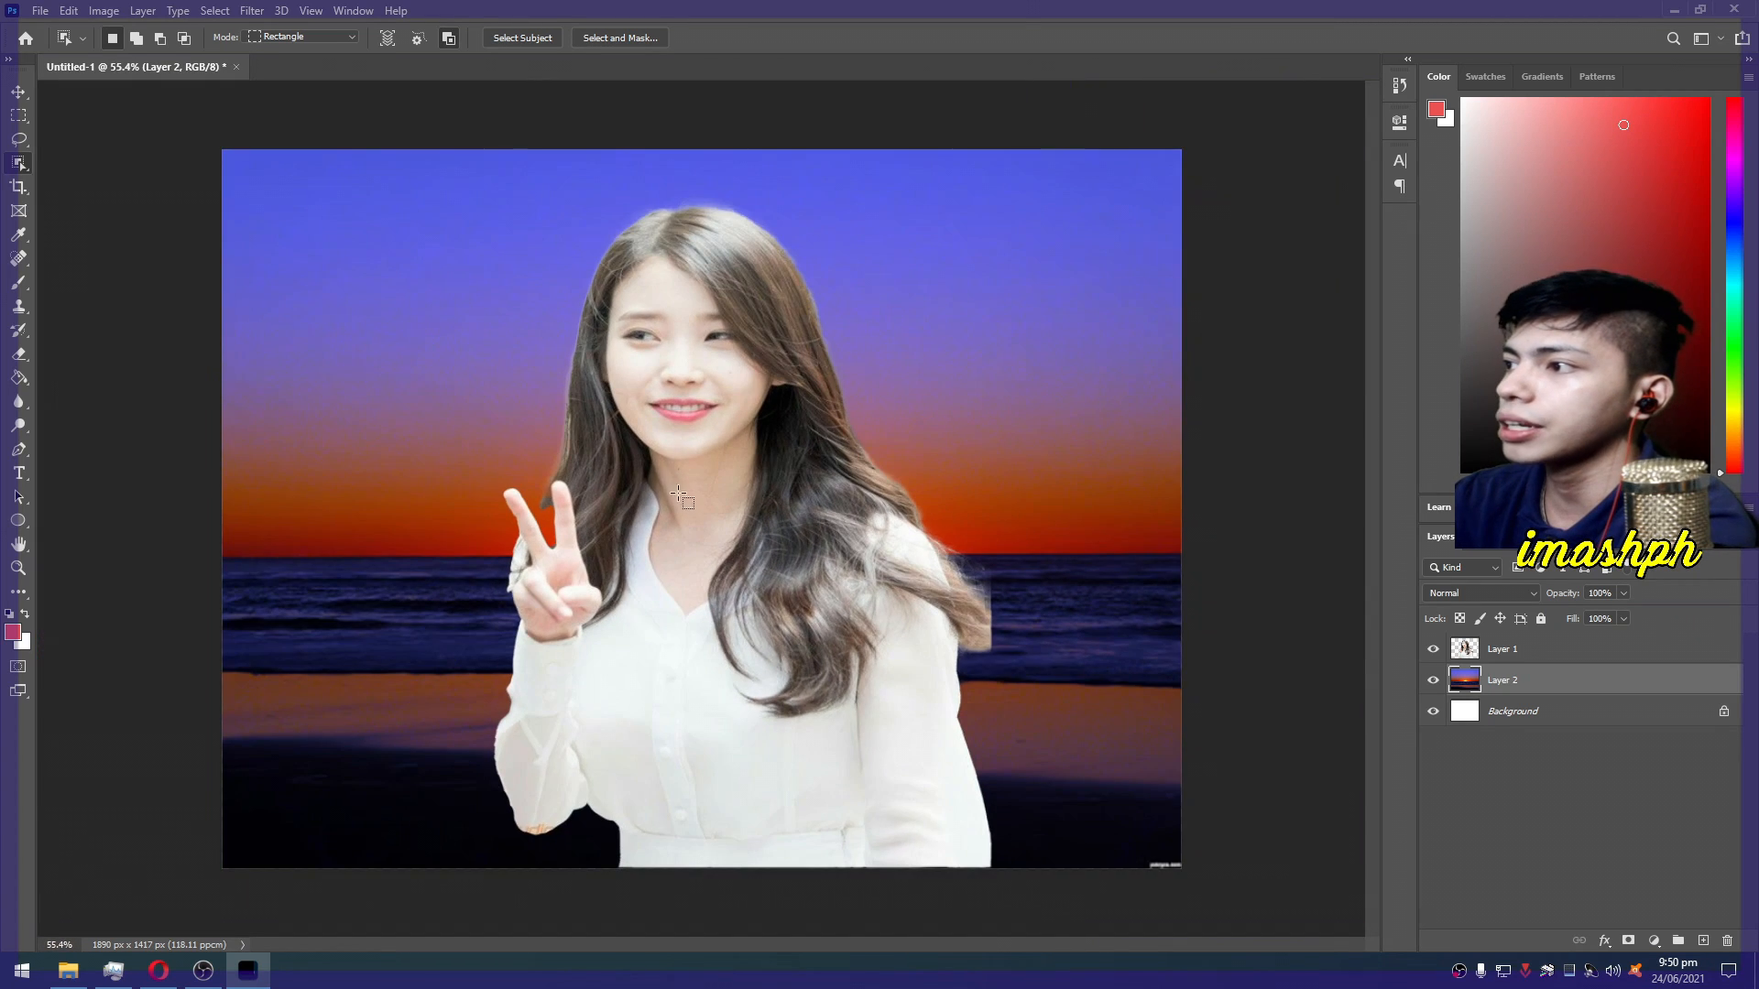
{"action": "scroll", "coordinate": [412, 641], "scroll_direction": "up", "scroll_amount": 2}
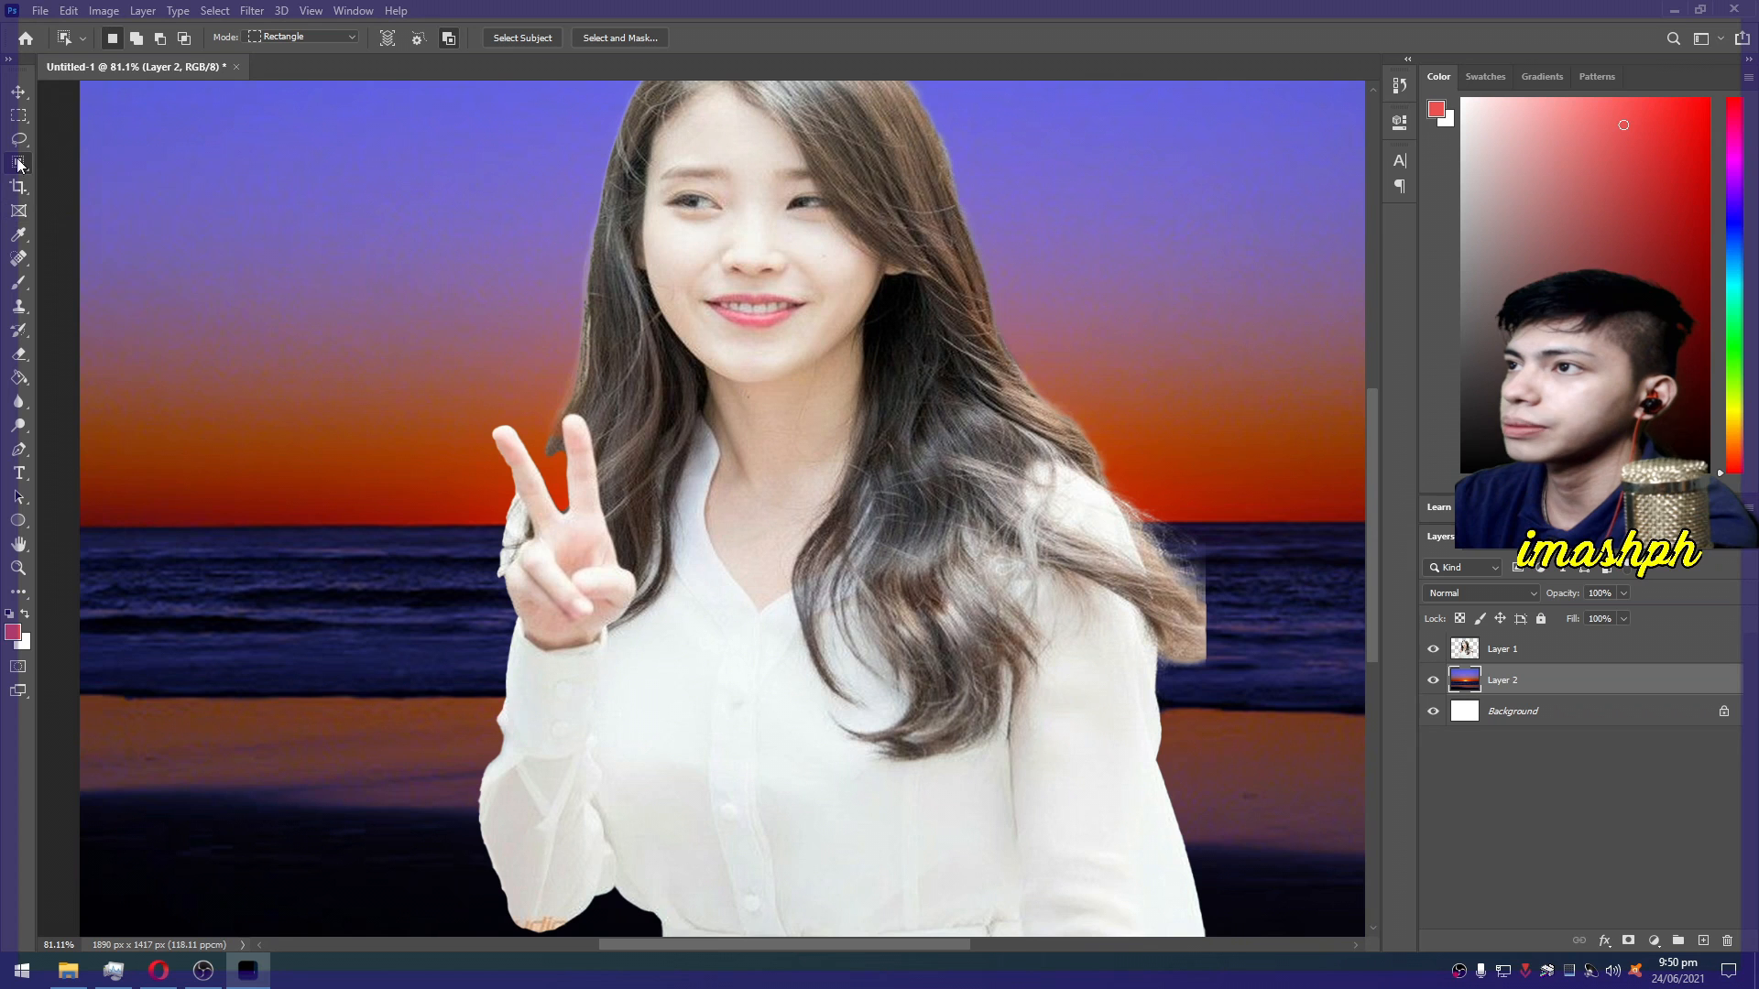
{"action": "scroll", "coordinate": [1239, 577], "scroll_direction": "down", "scroll_amount": 1}
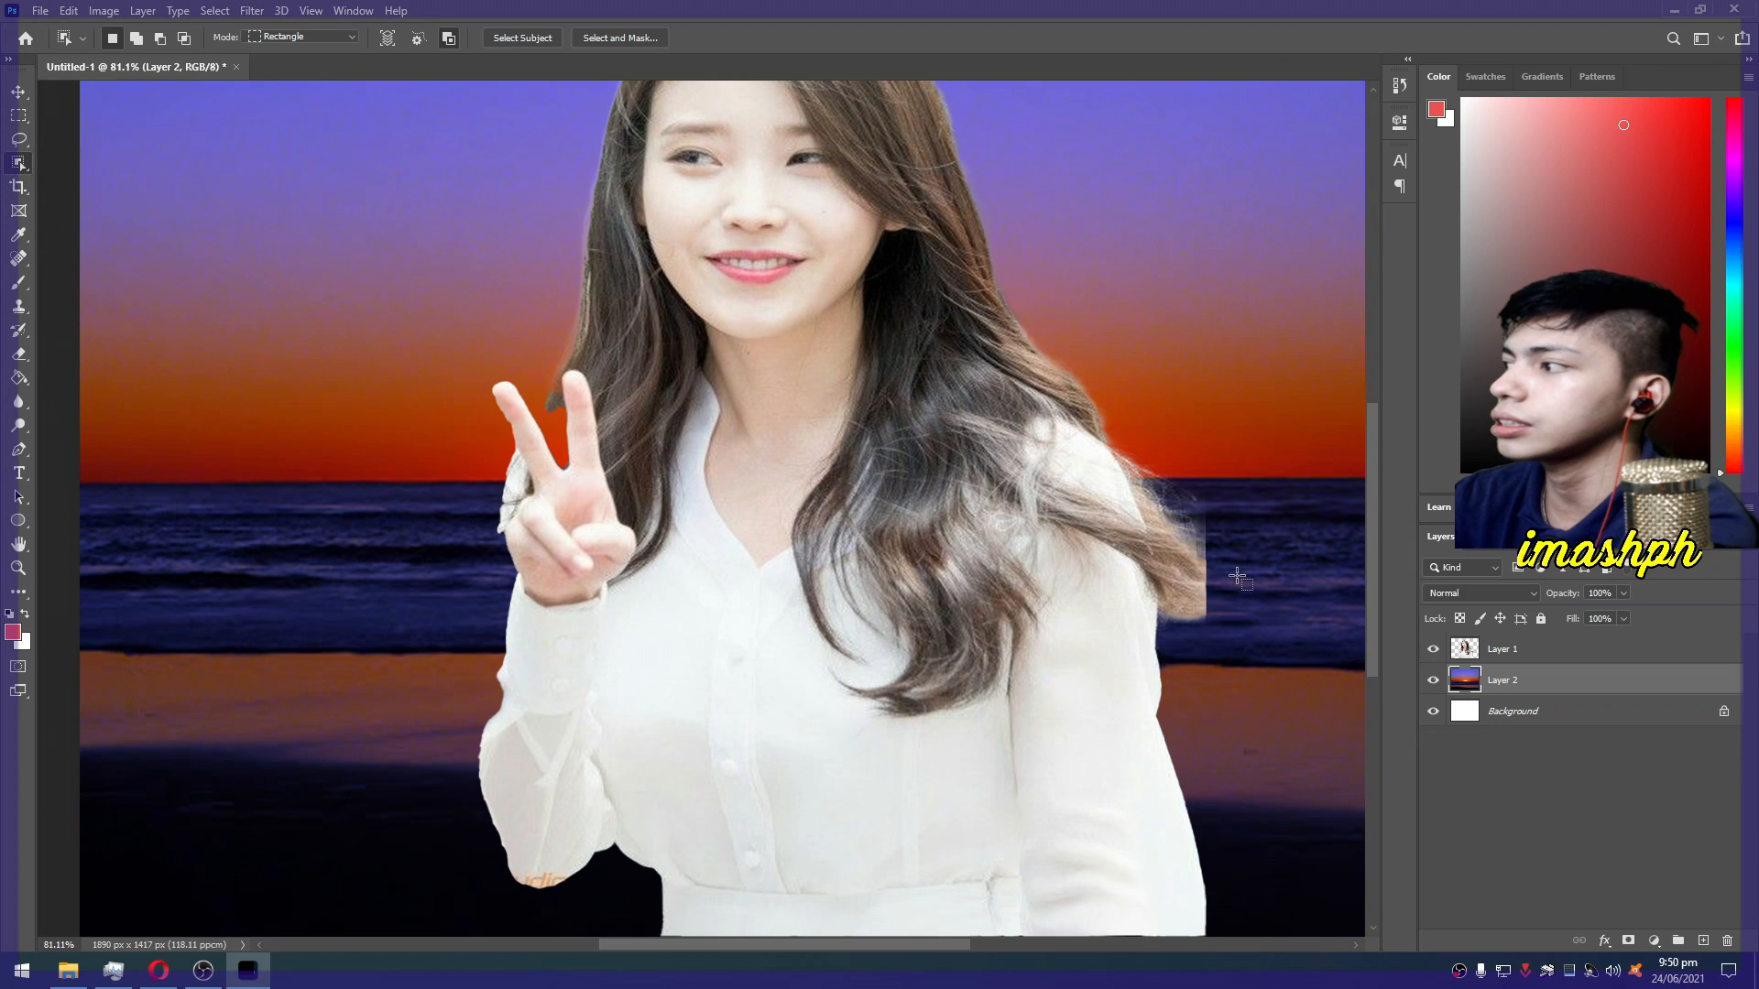
{"action": "scroll", "coordinate": [1203, 579], "scroll_direction": "down", "scroll_amount": 1}
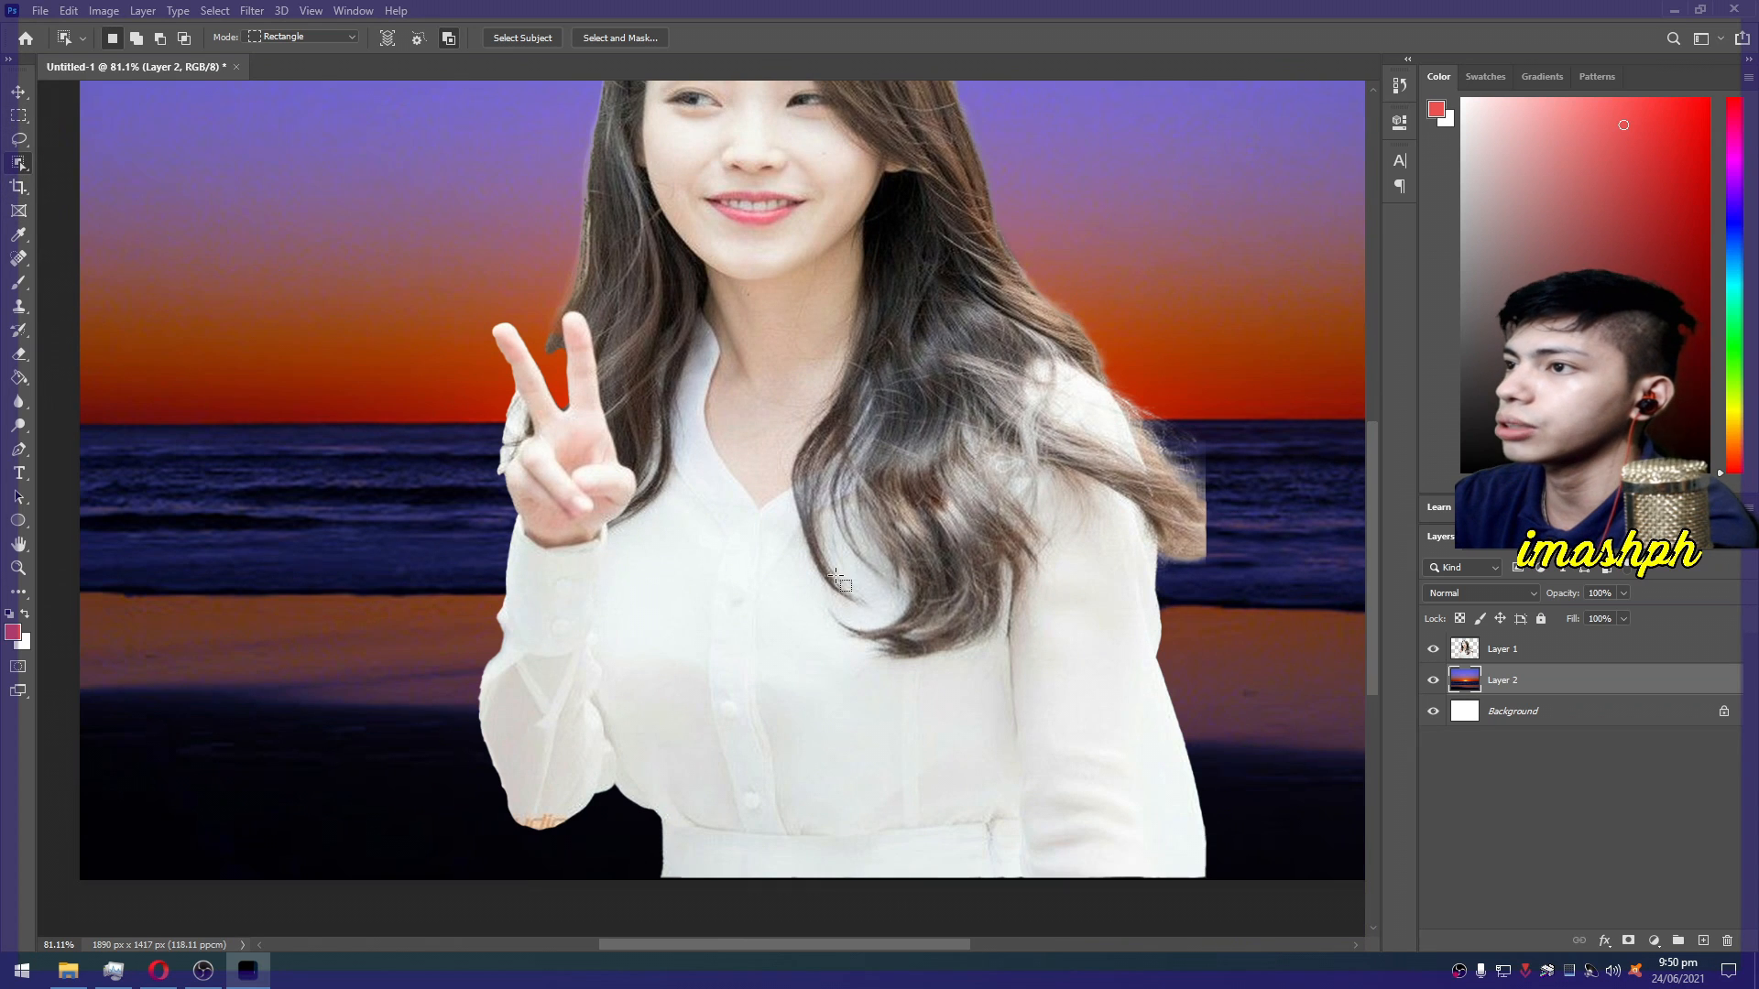
Set the Eraser's brush size to 28 px and try erasing the leftover edge beside the flowing hair
{"action": "left_click", "coordinate": [19, 355]}
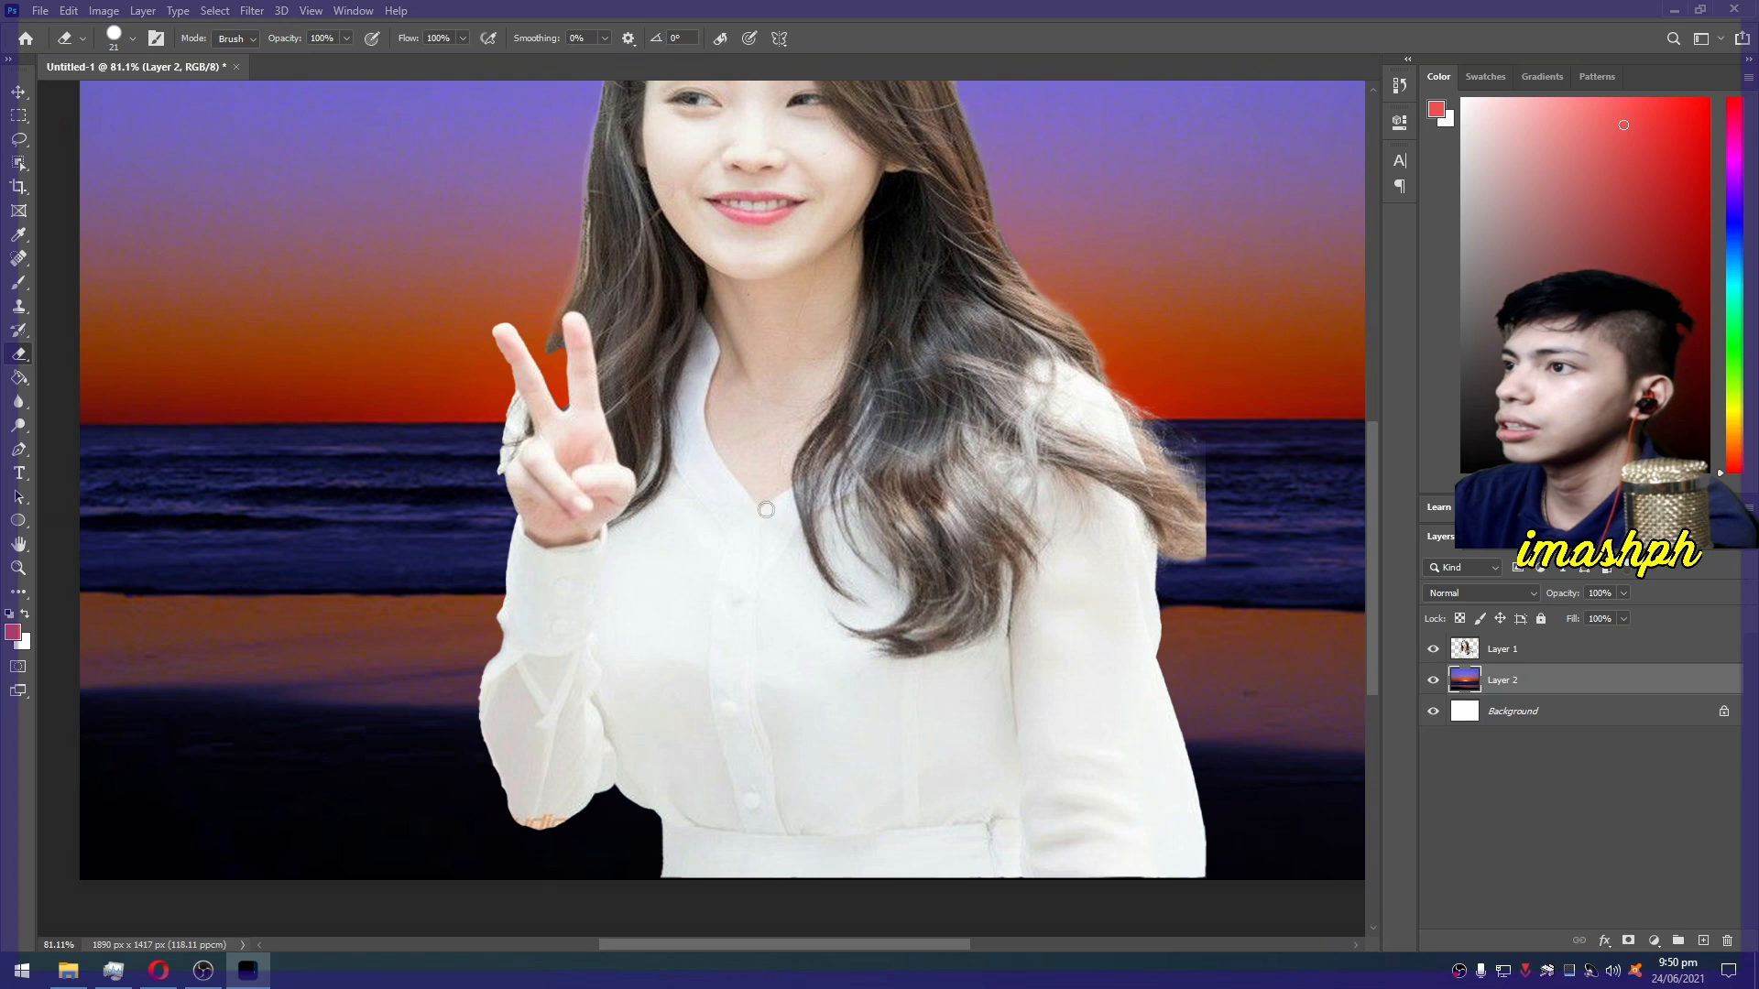
{"action": "right_click", "coordinate": [1253, 431]}
{"action": "left_click_drag", "start_coordinate": [1354, 477], "coordinate": [1359, 477]}
{"action": "left_click_drag", "start_coordinate": [1165, 364], "coordinate": [1214, 553]}
{"action": "key", "text": "ctrl+z"}
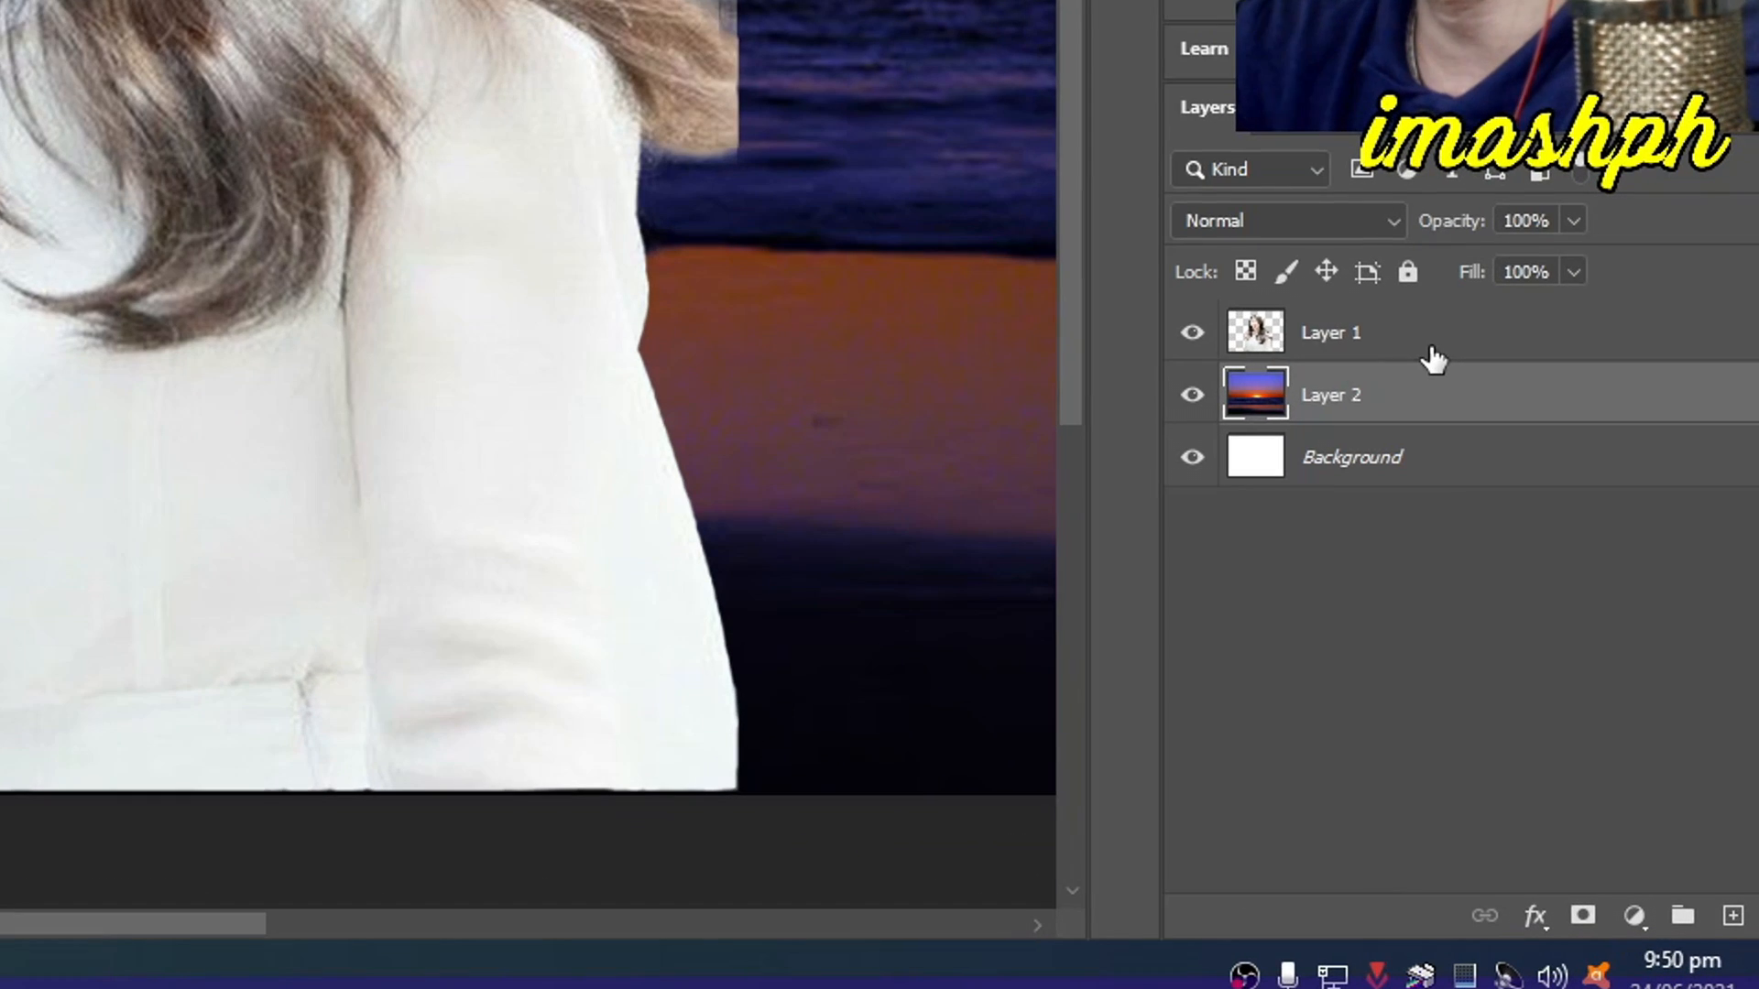
On Layer 1, erase the leftover background and the cut-off hair ends beyond the lowered arm's shoulder
{"action": "left_click", "coordinate": [1554, 658]}
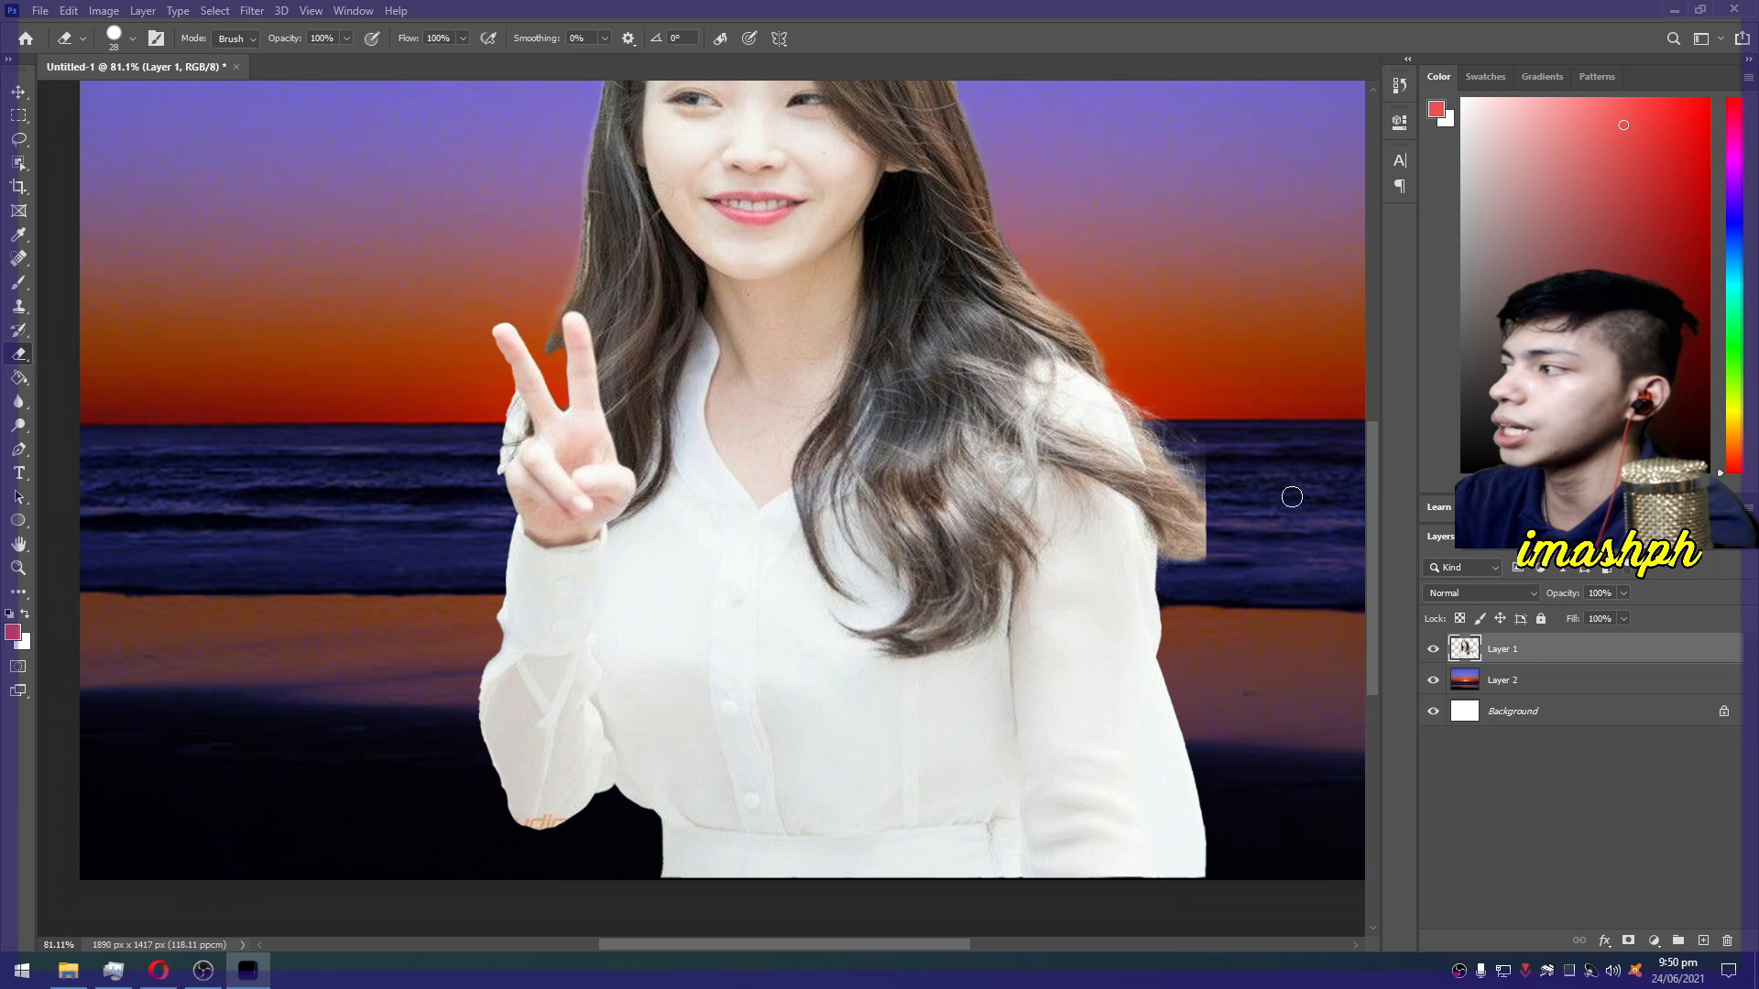
{"action": "scroll", "coordinate": [1292, 497], "scroll_direction": "up", "scroll_amount": 5}
{"action": "mouse_move", "coordinate": [1099, 365]}
{"action": "left_mouse_down"}
{"action": "mouse_move", "coordinate": [1020, 278]}
{"action": "mouse_move", "coordinate": [1138, 561]}
{"action": "mouse_move", "coordinate": [1114, 548]}
{"action": "mouse_move", "coordinate": [1135, 677]}
{"action": "mouse_move", "coordinate": [1112, 509]}
{"action": "mouse_move", "coordinate": [1072, 465]}
{"action": "mouse_move", "coordinate": [1097, 614]}
{"action": "mouse_move", "coordinate": [1083, 696]}
{"action": "mouse_move", "coordinate": [1089, 385]}
{"action": "mouse_move", "coordinate": [1097, 544]}
{"action": "mouse_move", "coordinate": [1073, 664]}
{"action": "mouse_move", "coordinate": [1072, 469]}
{"action": "mouse_move", "coordinate": [1037, 303]}
{"action": "mouse_move", "coordinate": [998, 269]}
{"action": "mouse_move", "coordinate": [1063, 424]}
{"action": "mouse_move", "coordinate": [962, 232]}
{"action": "left_mouse_up"}
{"action": "scroll", "coordinate": [964, 240], "scroll_direction": "down", "scroll_amount": 12}
{"action": "scroll", "coordinate": [449, 498], "scroll_direction": "up", "scroll_amount": 2}
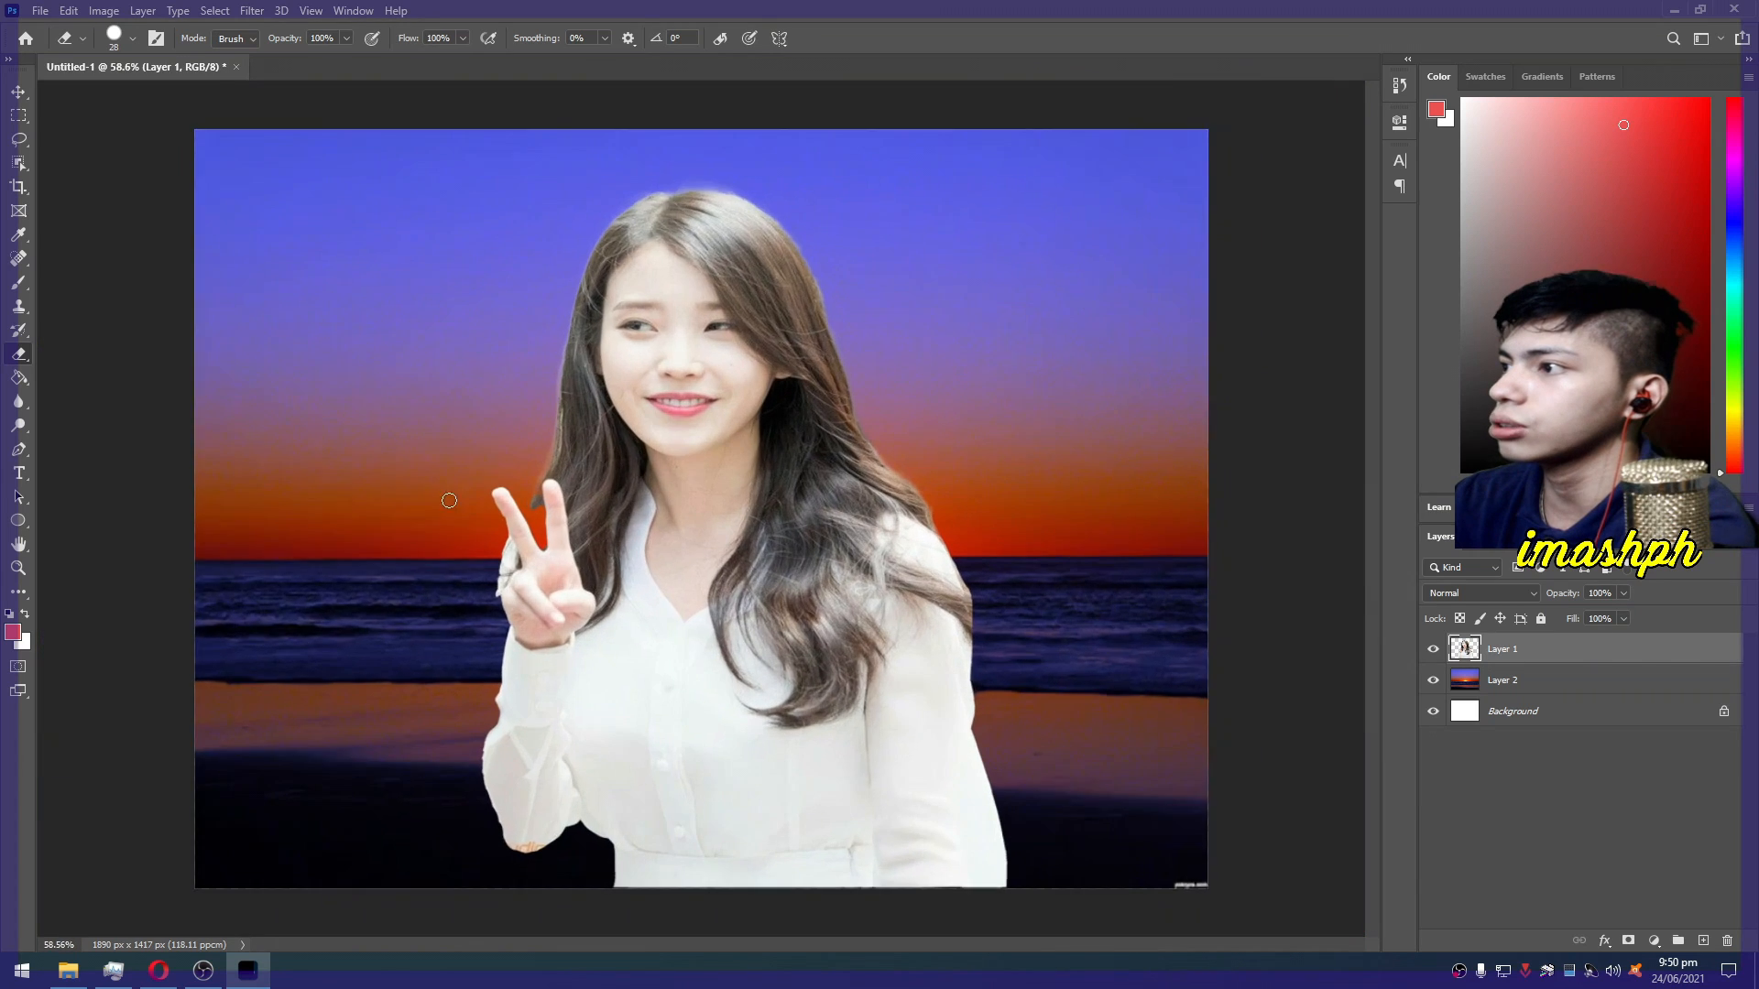
Erase the leftover background along the outer side of the hair and the raised hand
{"action": "scroll", "coordinate": [449, 499], "scroll_direction": "up", "scroll_amount": 6}
{"action": "mouse_move", "coordinate": [558, 385]}
{"action": "left_mouse_down"}
{"action": "mouse_move", "coordinate": [542, 343]}
{"action": "mouse_move", "coordinate": [573, 401]}
{"action": "mouse_move", "coordinate": [541, 546]}
{"action": "mouse_move", "coordinate": [540, 488]}
{"action": "mouse_move", "coordinate": [531, 620]}
{"action": "left_mouse_up"}
{"action": "scroll", "coordinate": [486, 590], "scroll_direction": "down", "scroll_amount": 4}
{"action": "scroll", "coordinate": [485, 590], "scroll_direction": "down", "scroll_amount": 3}
Erase the outer edge of the raised arm's sleeve and the watermark remains at its lower end
{"action": "scroll", "coordinate": [589, 895], "scroll_direction": "up", "scroll_amount": 5}
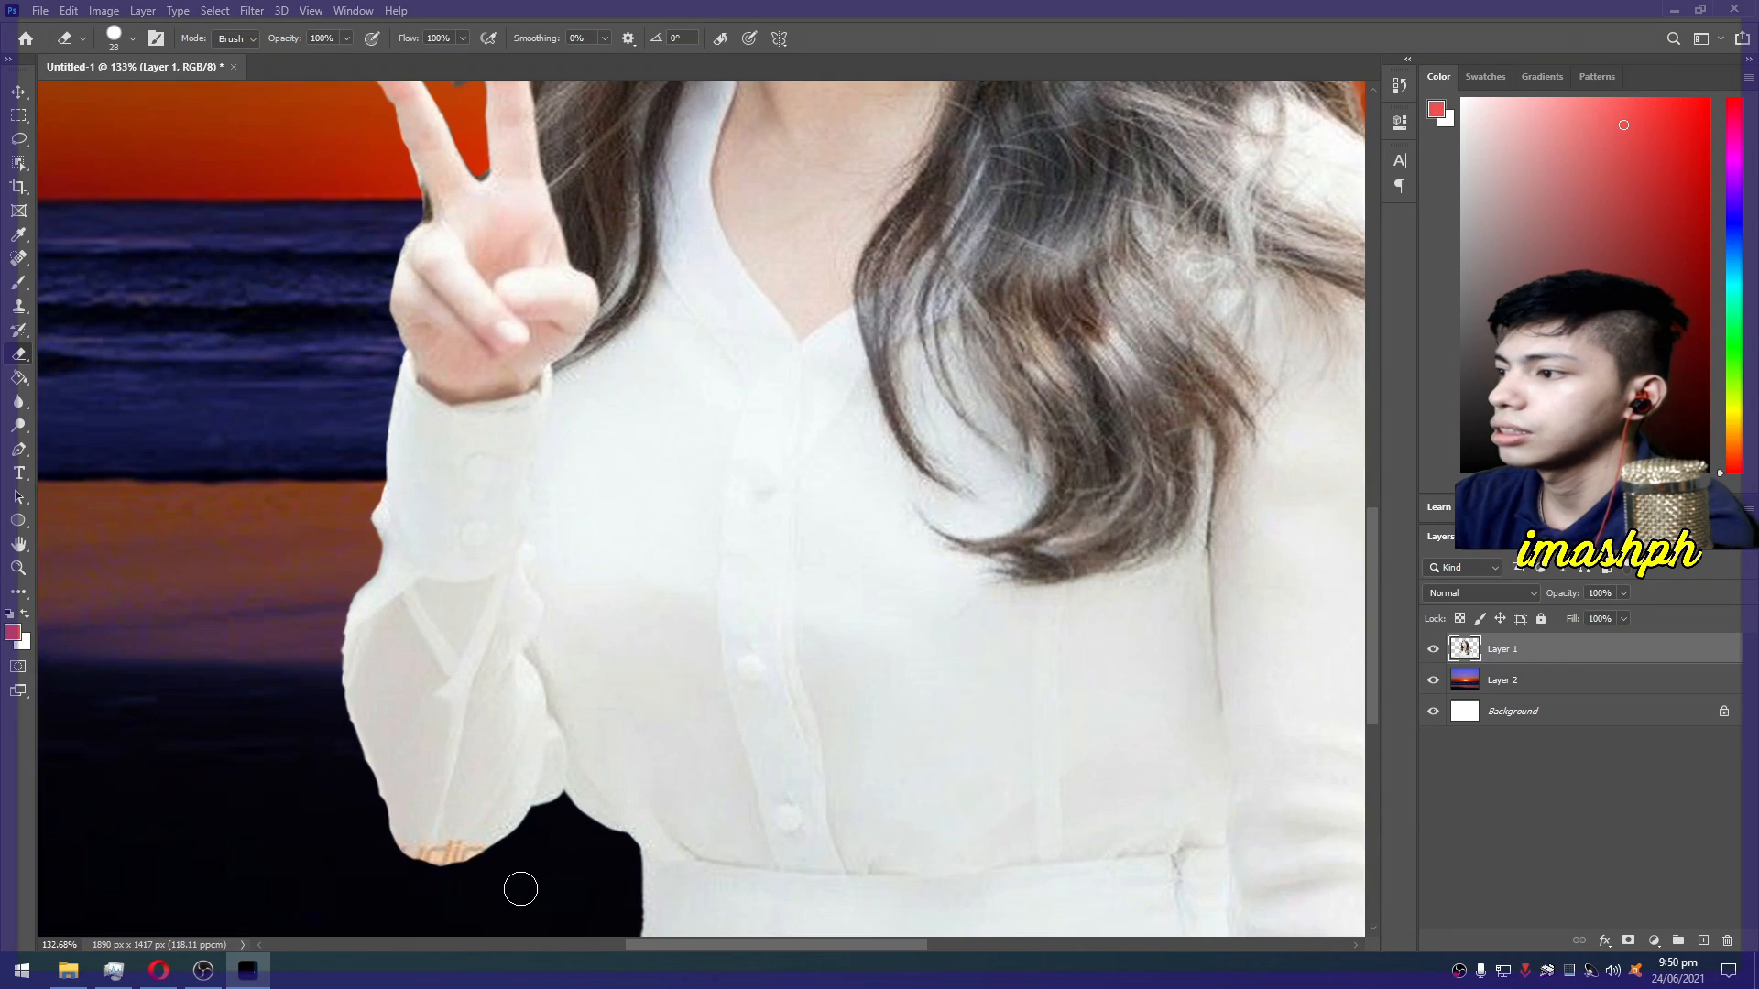
{"action": "mouse_move", "coordinate": [525, 843]}
{"action": "left_mouse_down"}
{"action": "mouse_move", "coordinate": [439, 855]}
{"action": "mouse_move", "coordinate": [302, 660]}
{"action": "mouse_move", "coordinate": [338, 629]}
{"action": "left_mouse_up"}
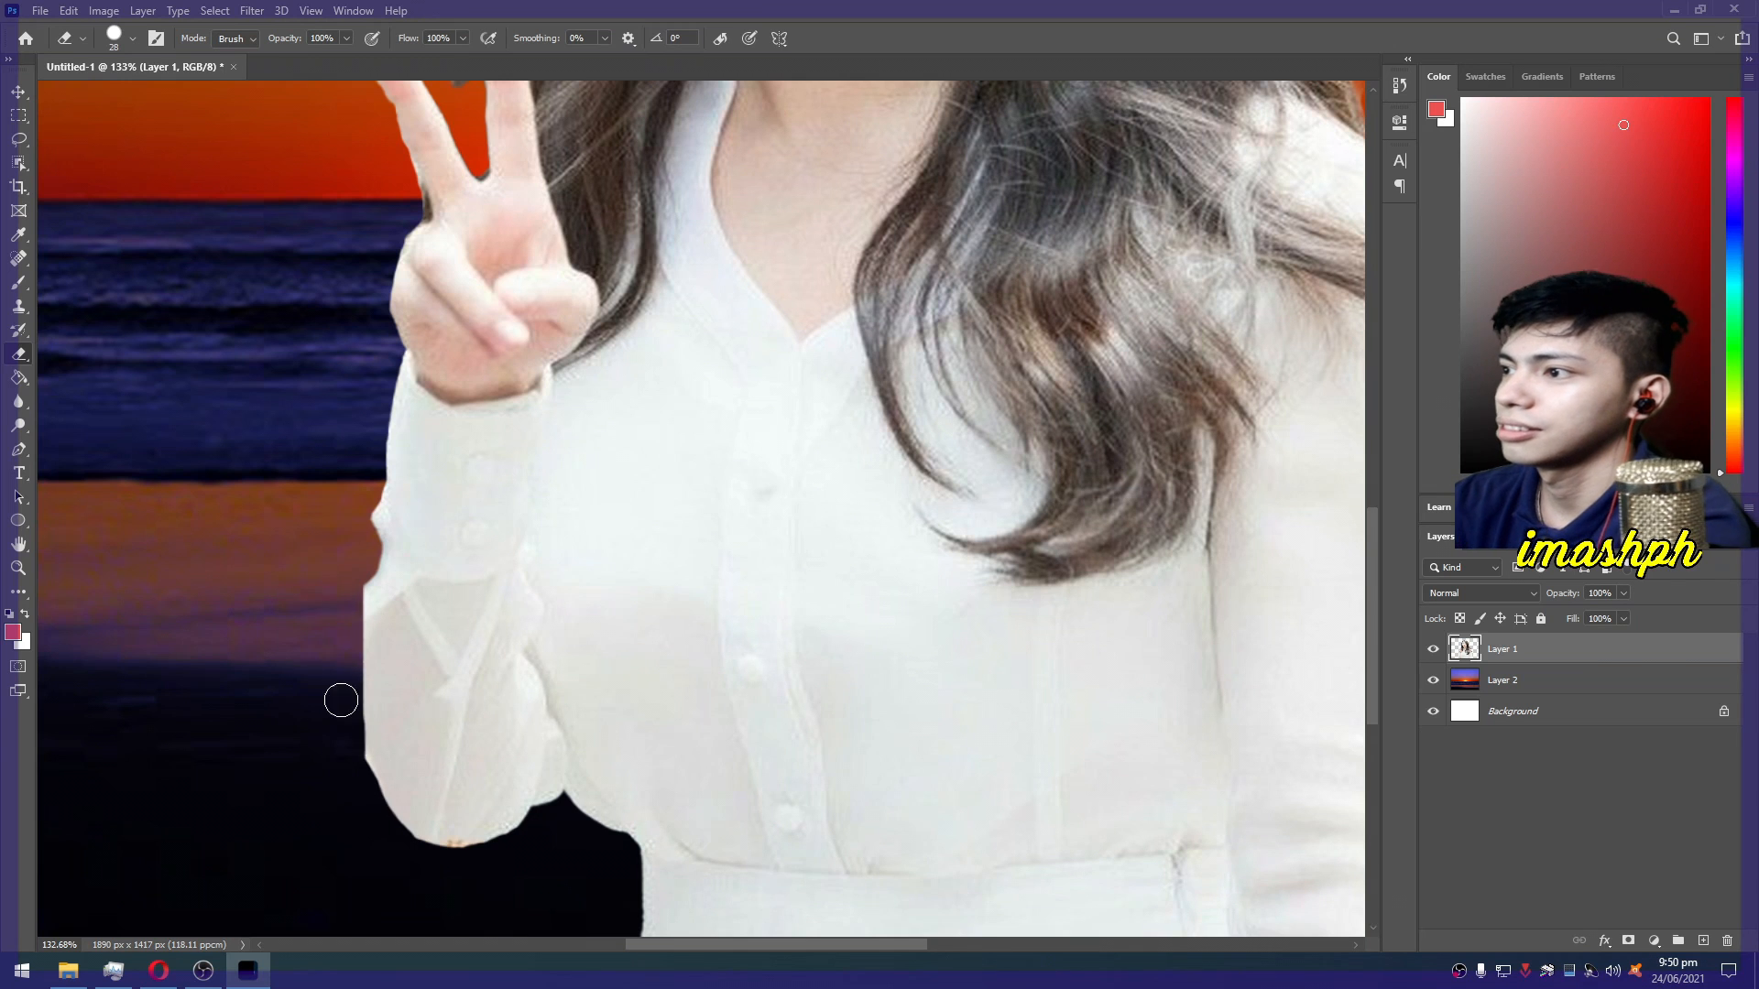
{"action": "scroll", "coordinate": [338, 628], "scroll_direction": "down", "scroll_amount": 4}
{"action": "scroll", "coordinate": [877, 603], "scroll_direction": "up", "scroll_amount": 1}
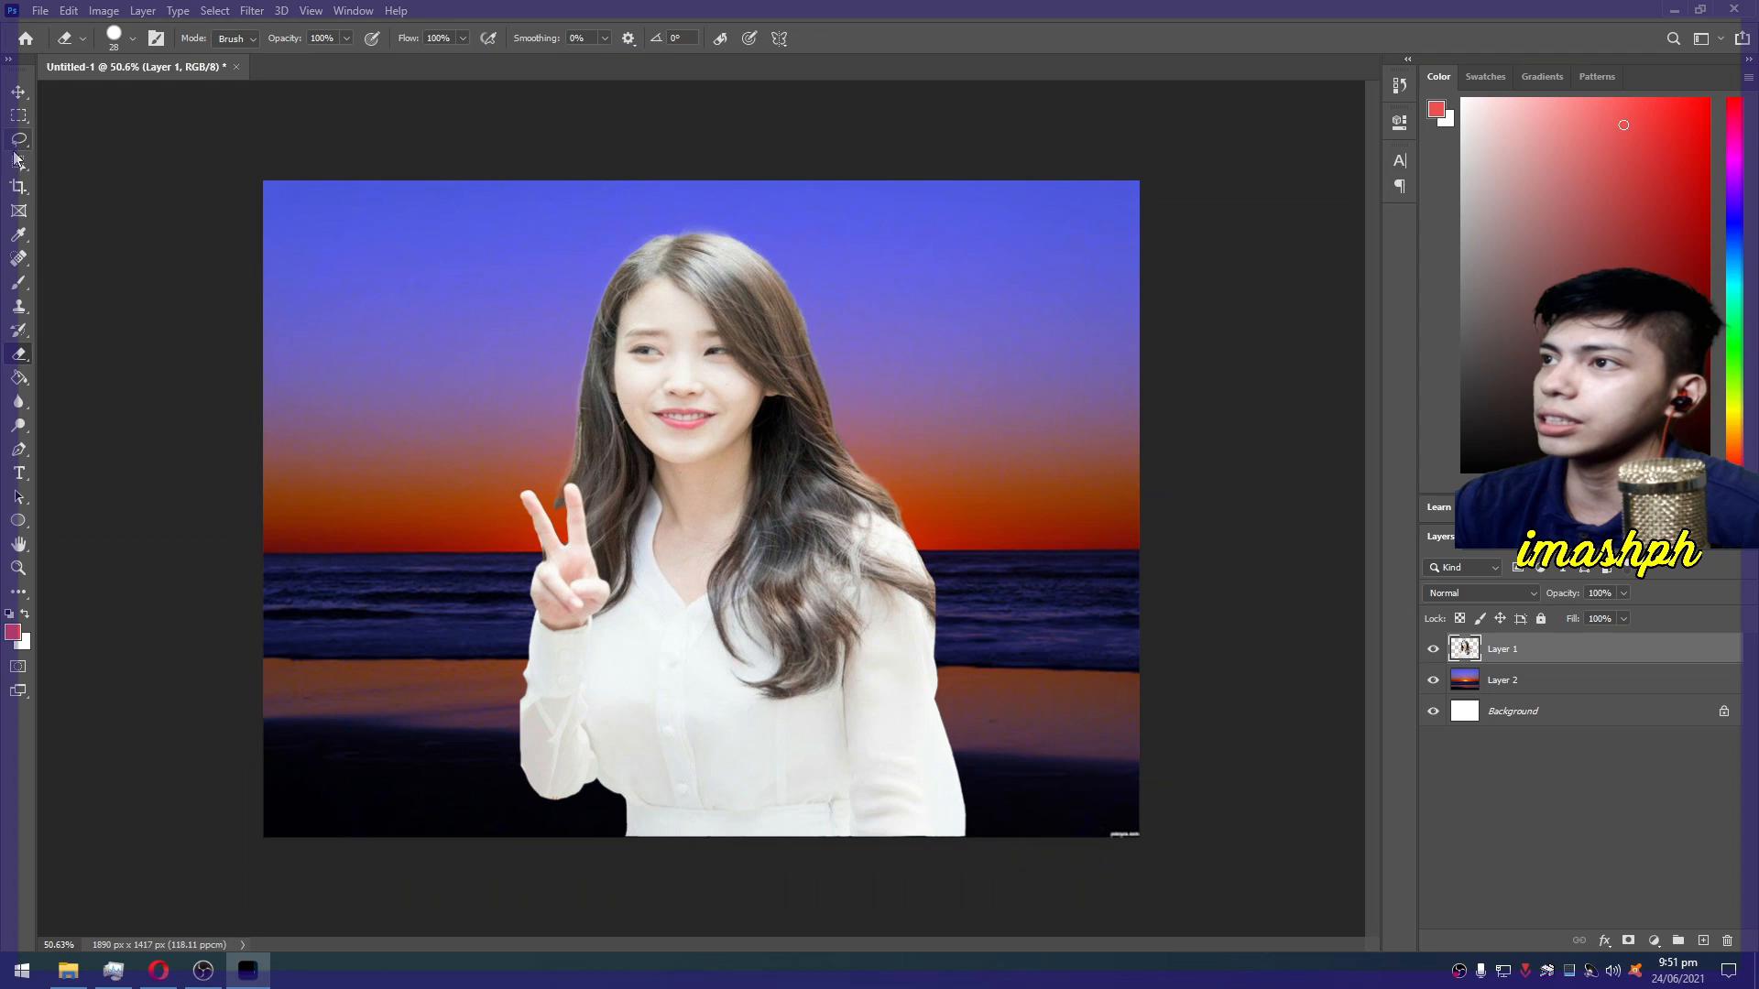
{"action": "left_click", "coordinate": [17, 161]}
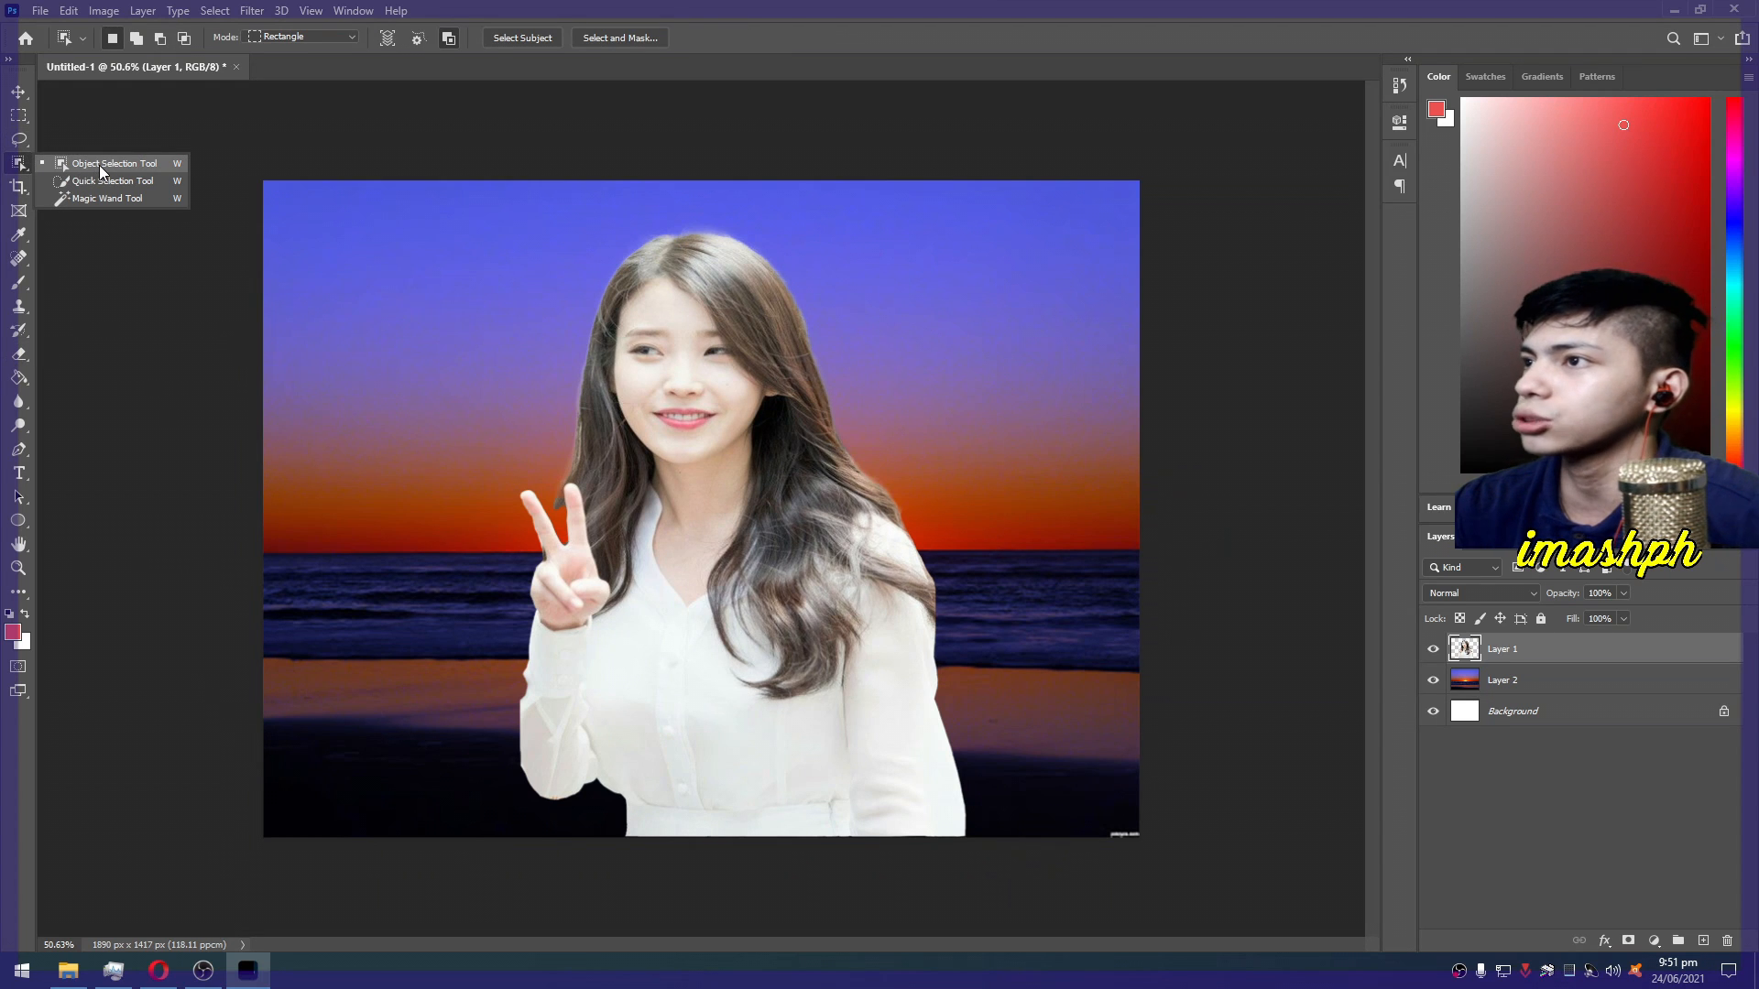
{"action": "left_click", "coordinate": [1013, 8]}
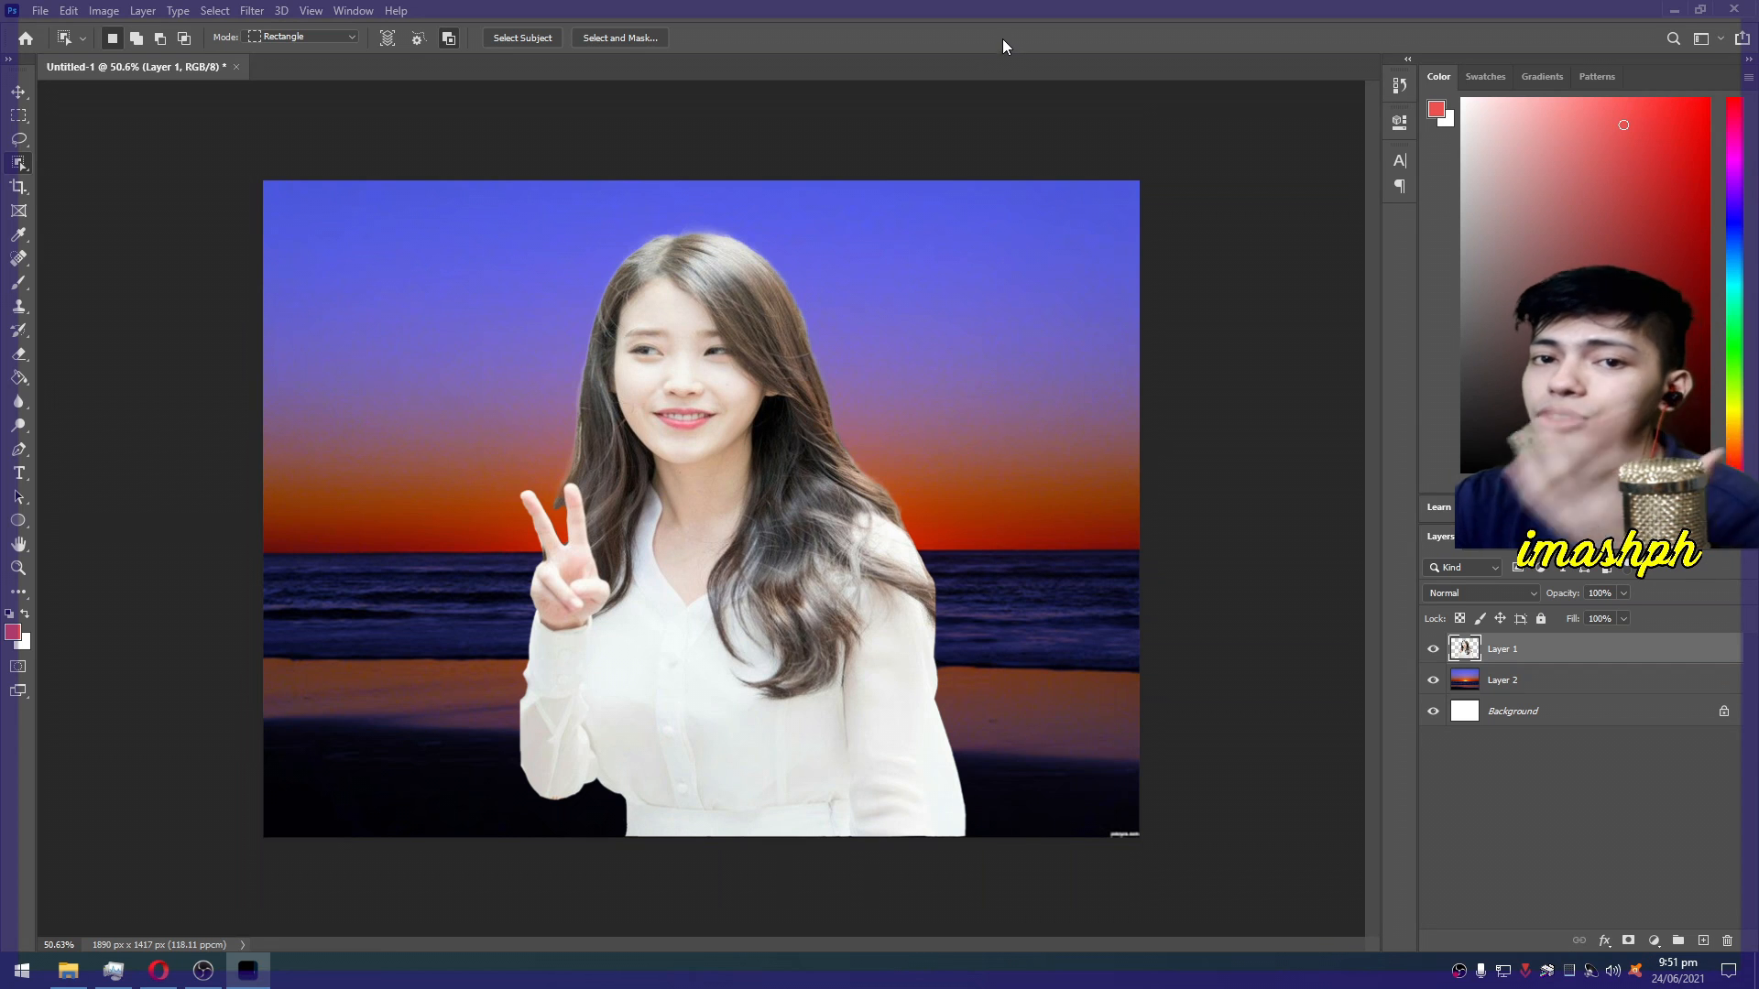
Switch to the Move tool and delete the layer with the cutout of IU
{"action": "key", "text": "v"}
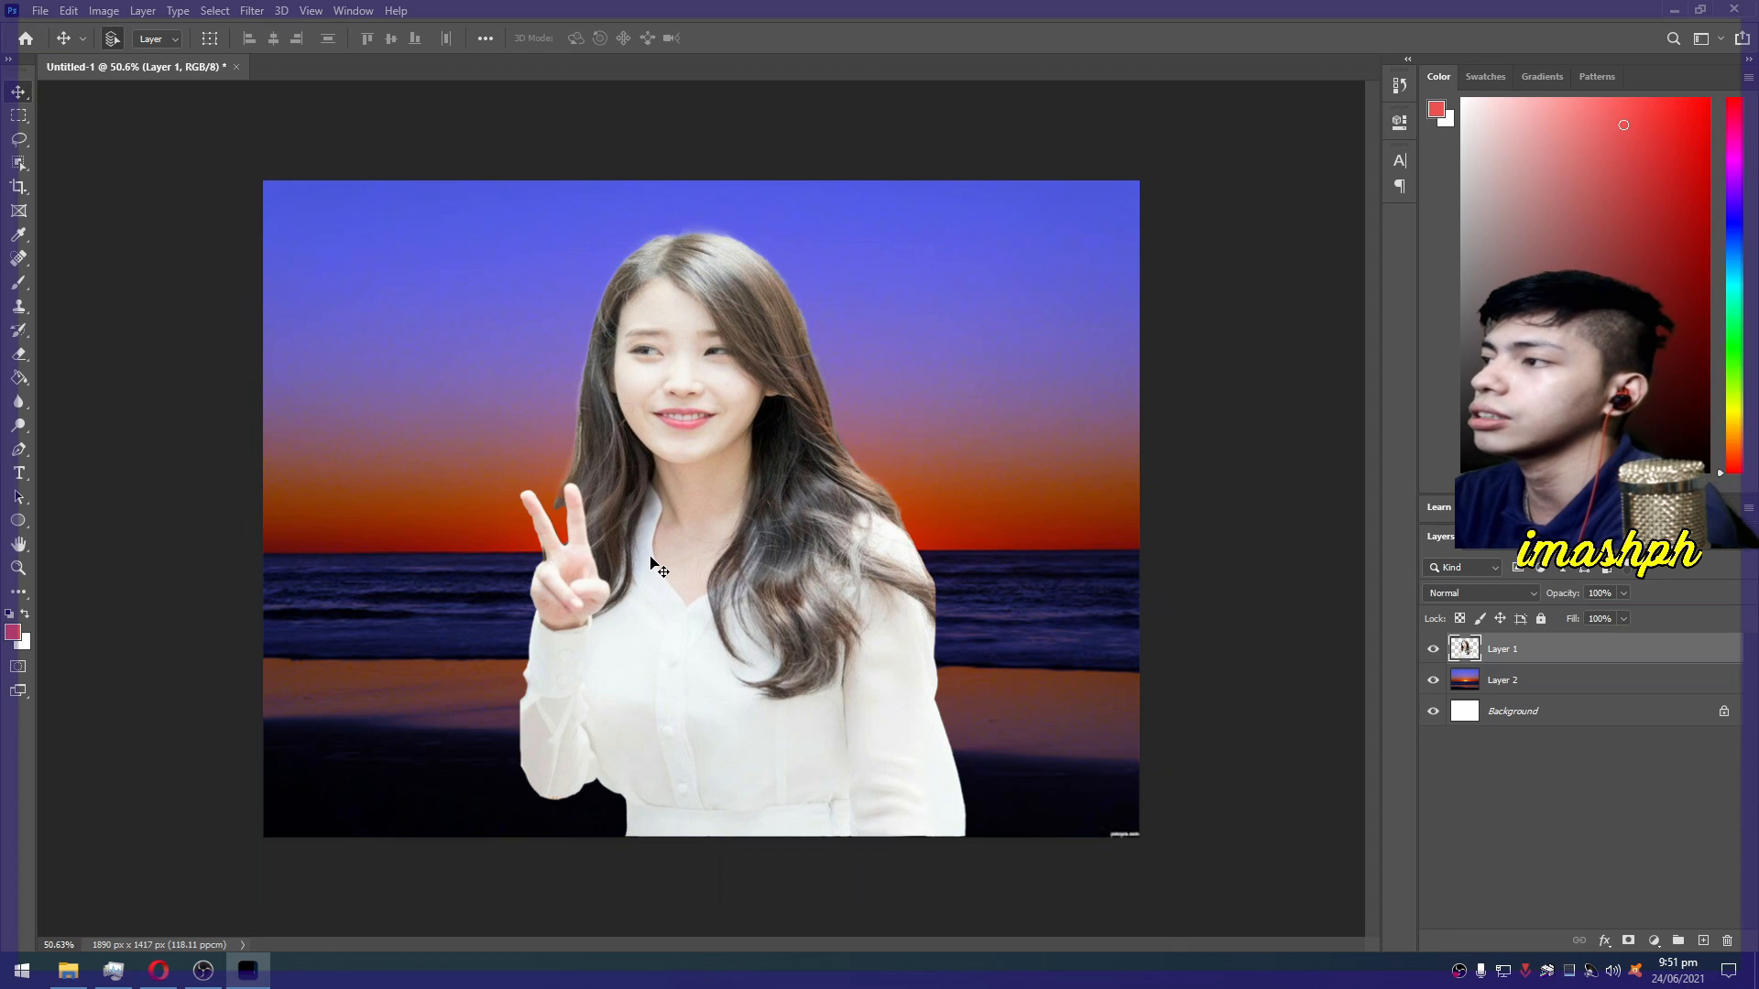
{"action": "key", "text": "Delete"}
Switch to the browser, search images for "Mr bean" and scale the pasted picture of him to fill the canvas
{"action": "left_click", "coordinate": [159, 970]}
{"action": "scroll", "coordinate": [275, 550], "scroll_direction": "up", "scroll_amount": 5}
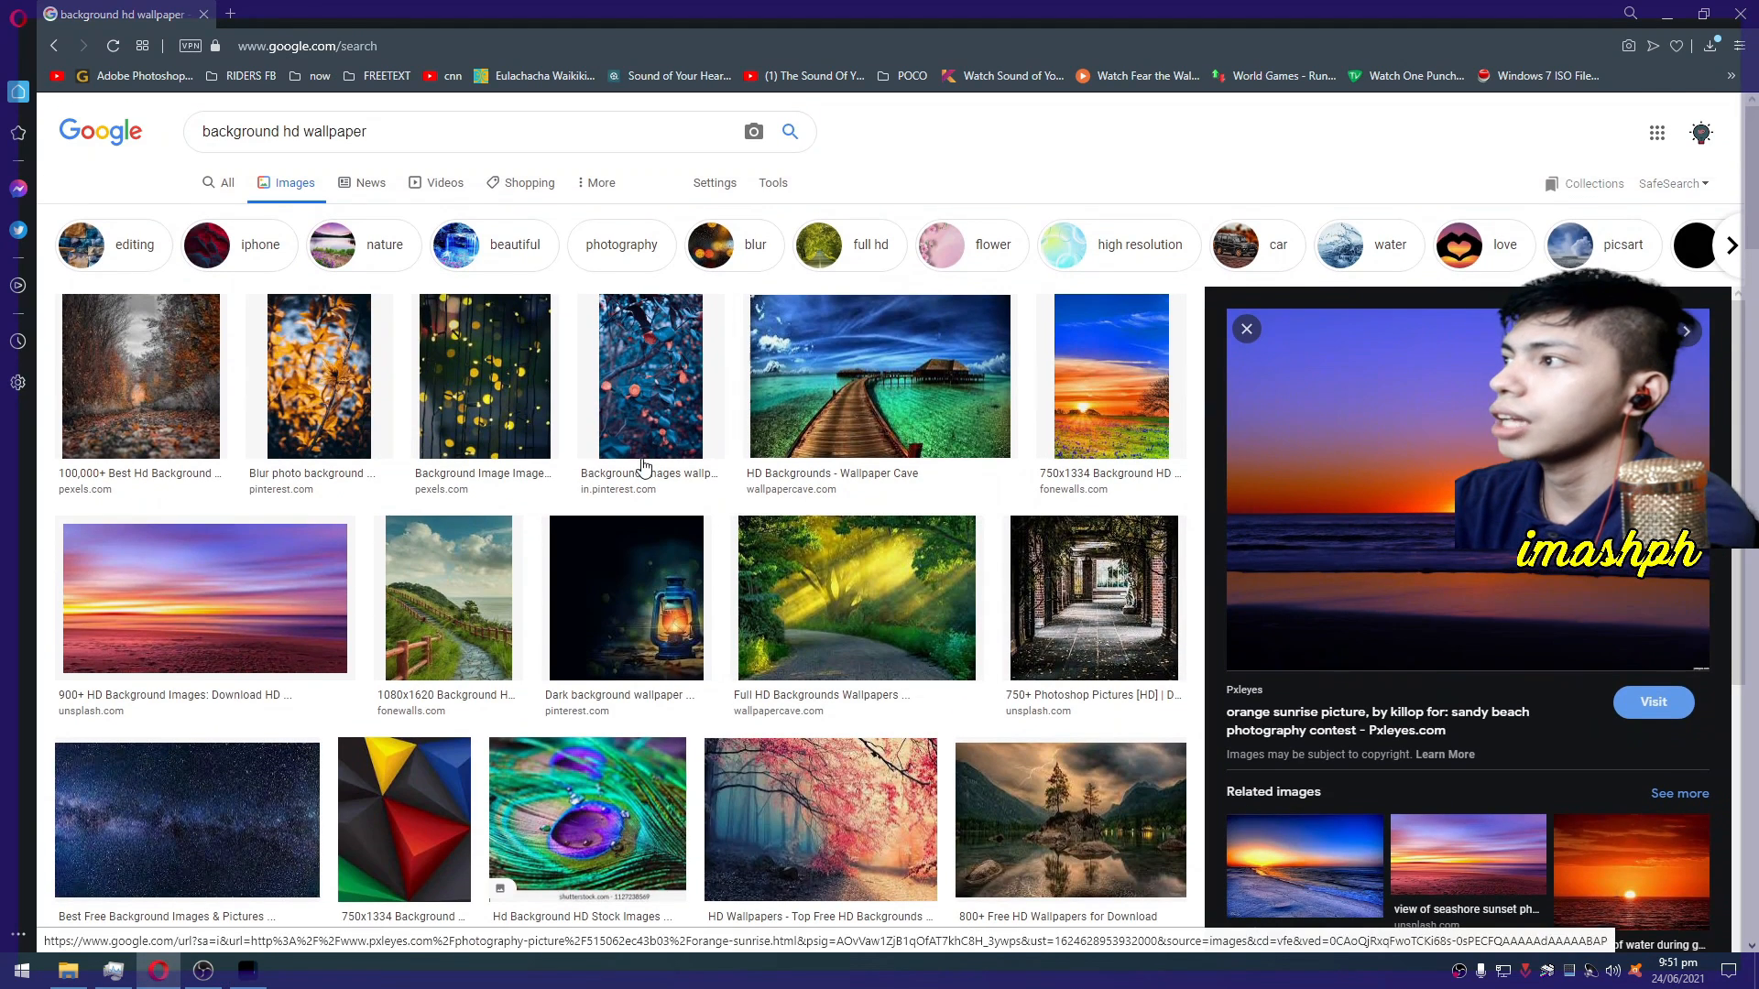
{"action": "double_click", "coordinate": [271, 133]}
{"action": "triple_click", "coordinate": [272, 133]}
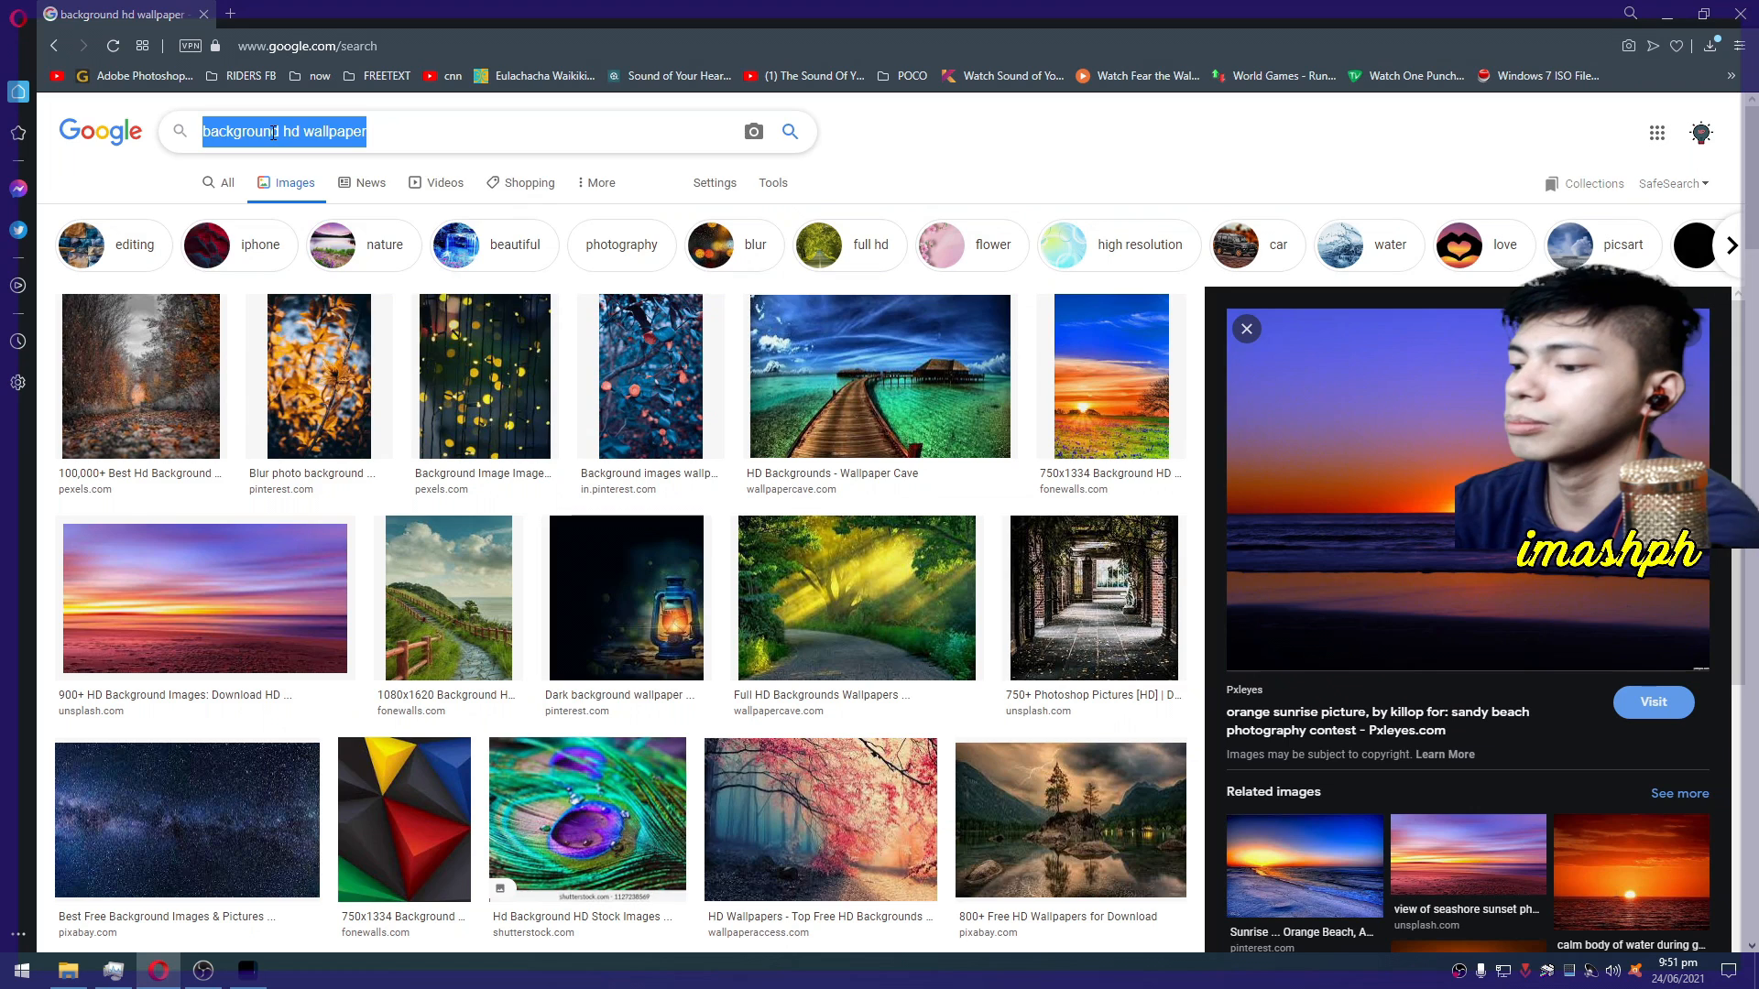
{"action": "type", "text": "Mr bean"}
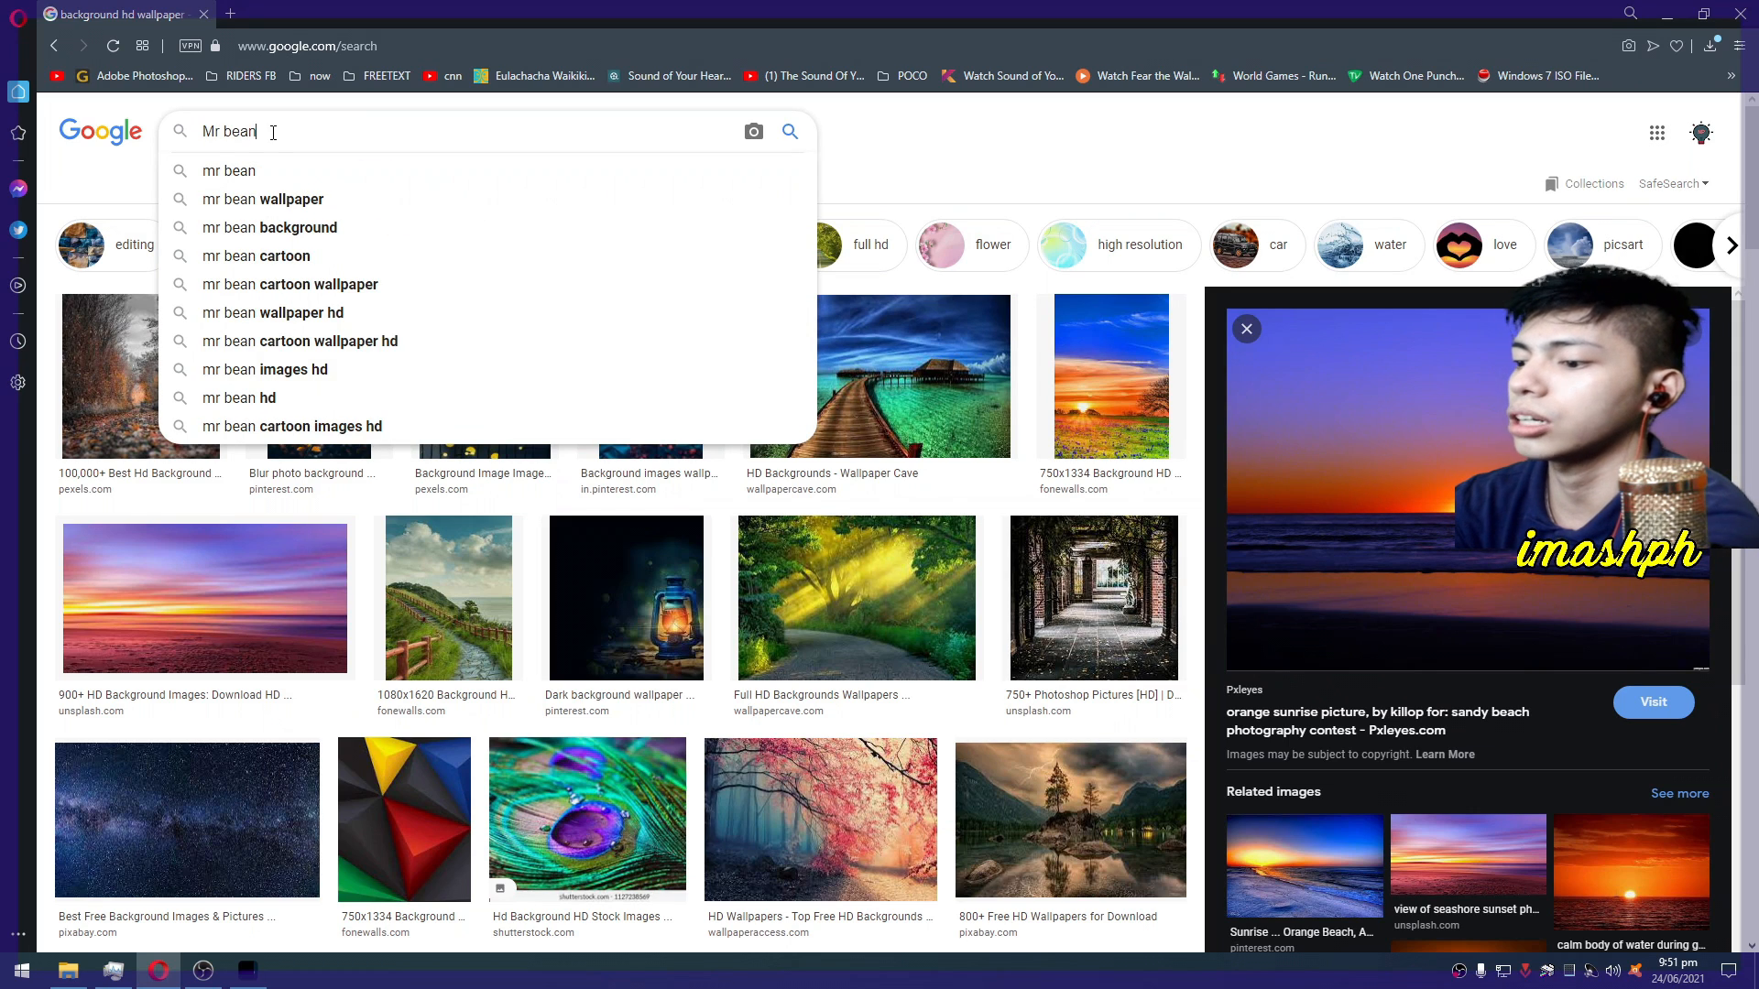
{"action": "key", "text": "Return"}
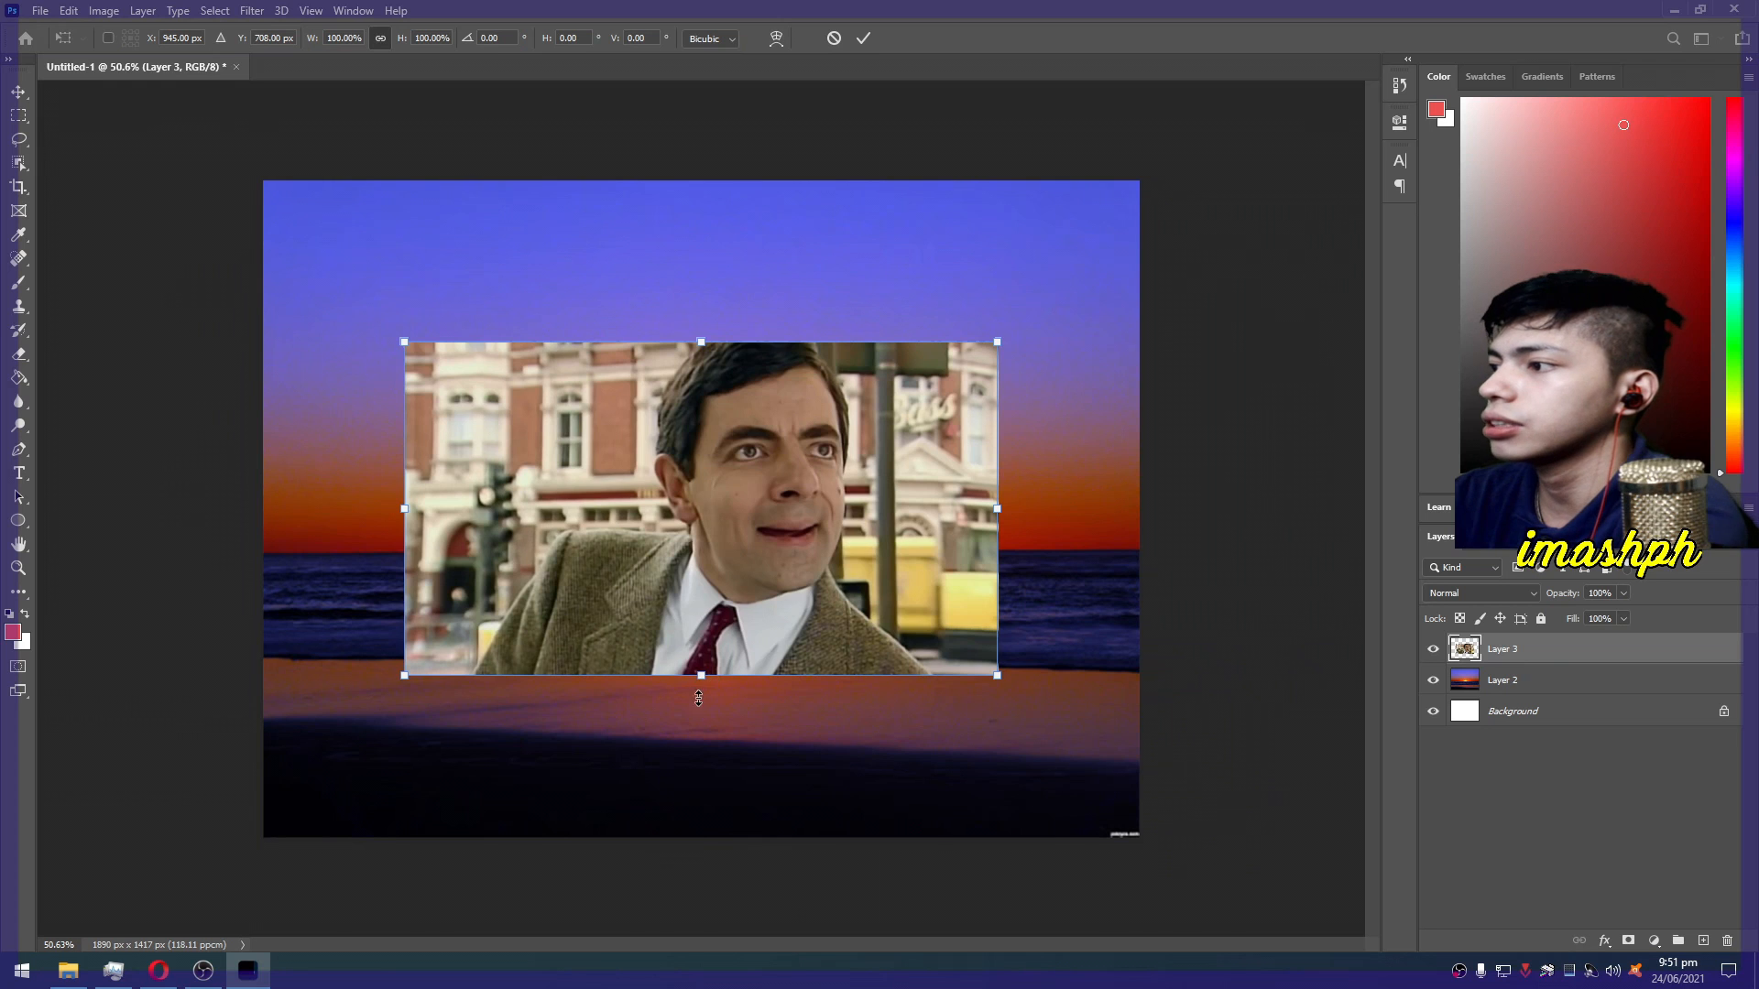
{"action": "left_click_drag", "start_coordinate": [698, 698], "coordinate": [710, 834]}
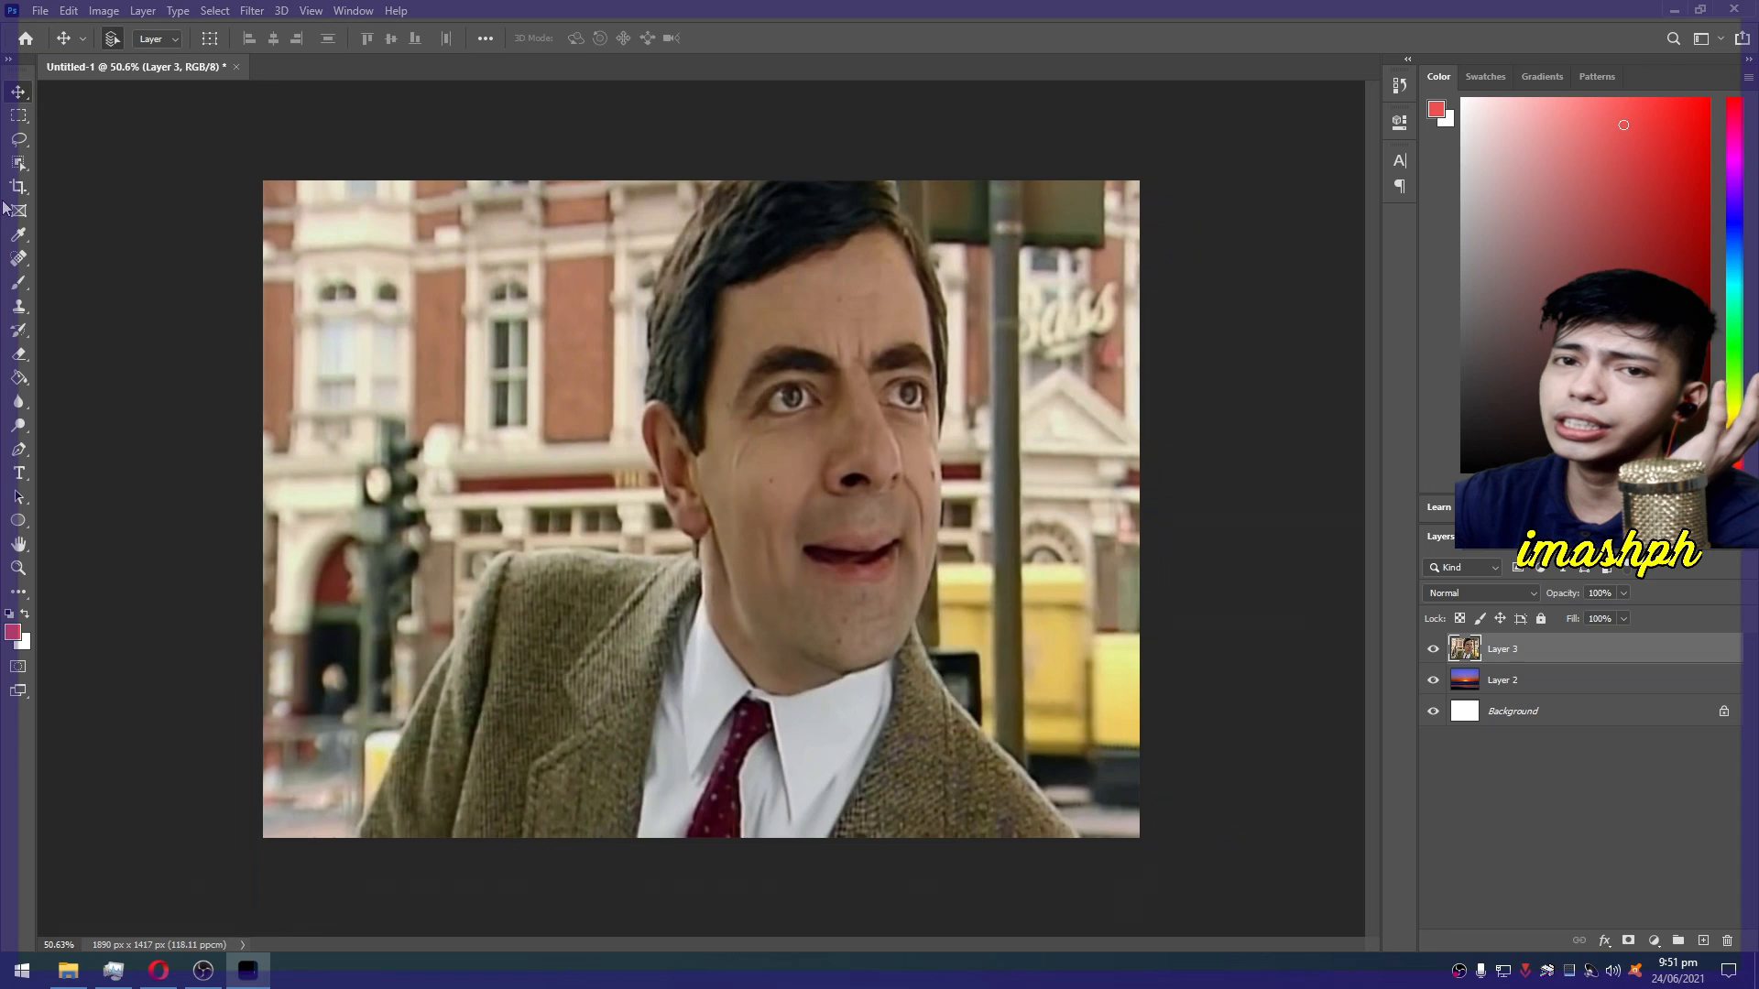
{"action": "left_click", "coordinate": [204, 971]}
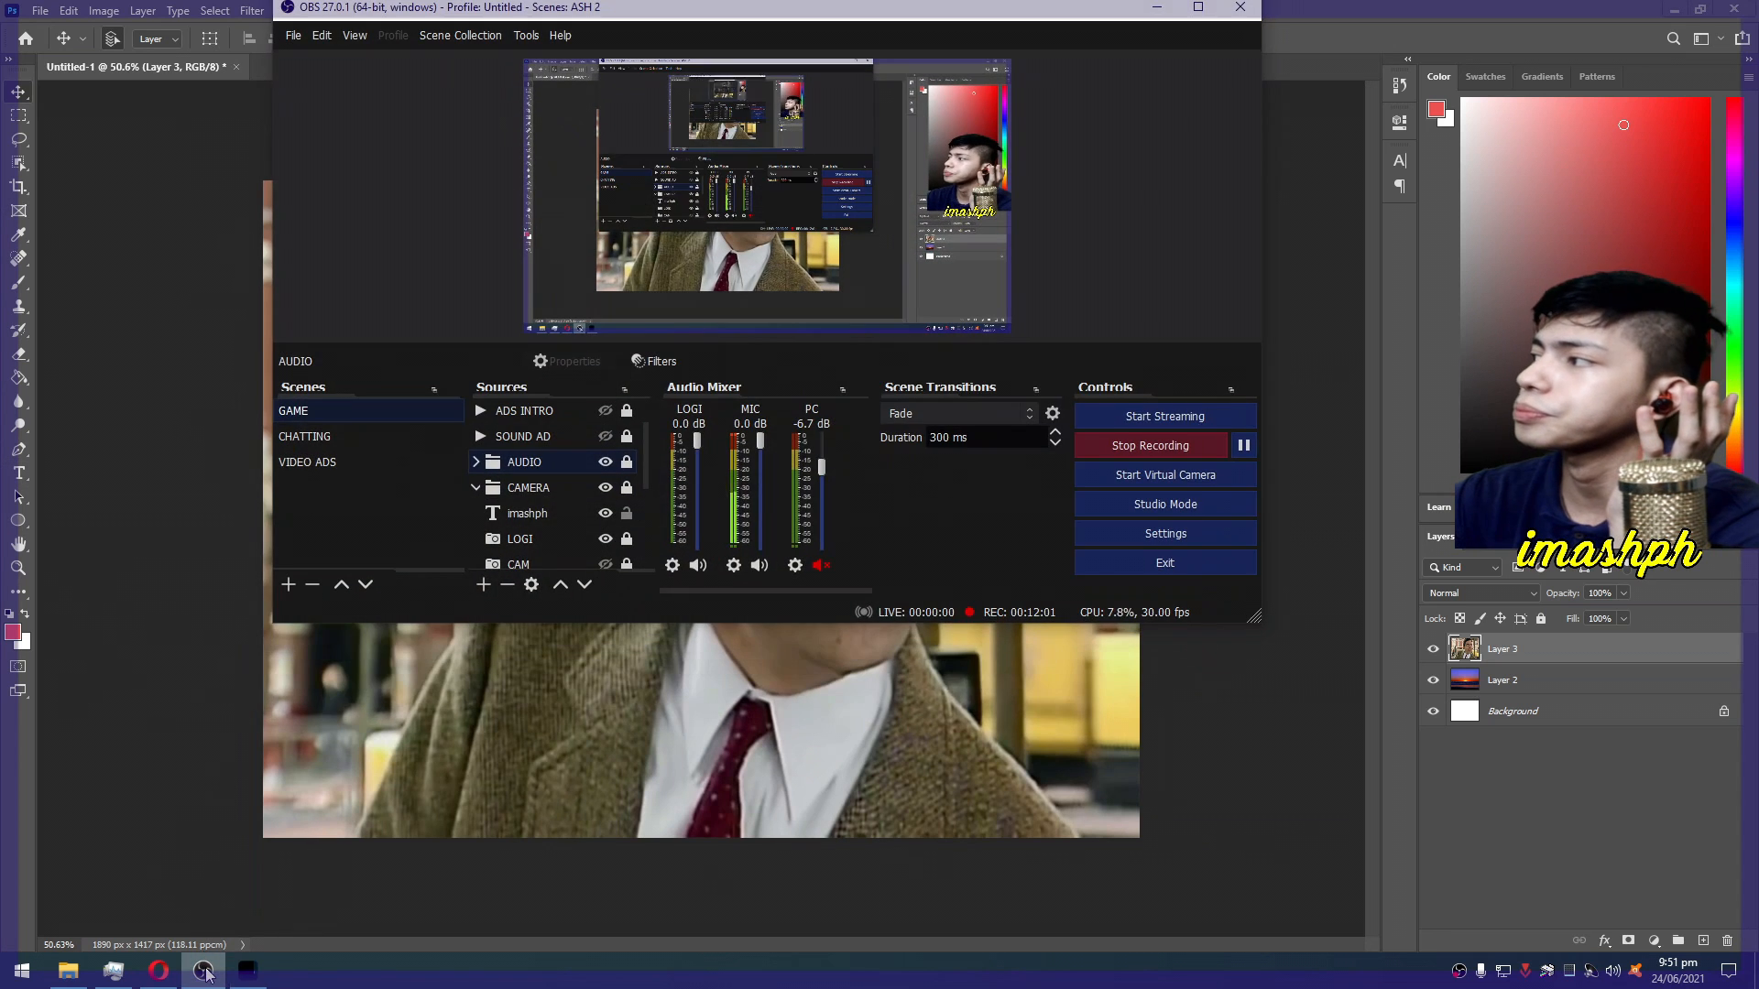
{"action": "left_click", "coordinate": [203, 971]}
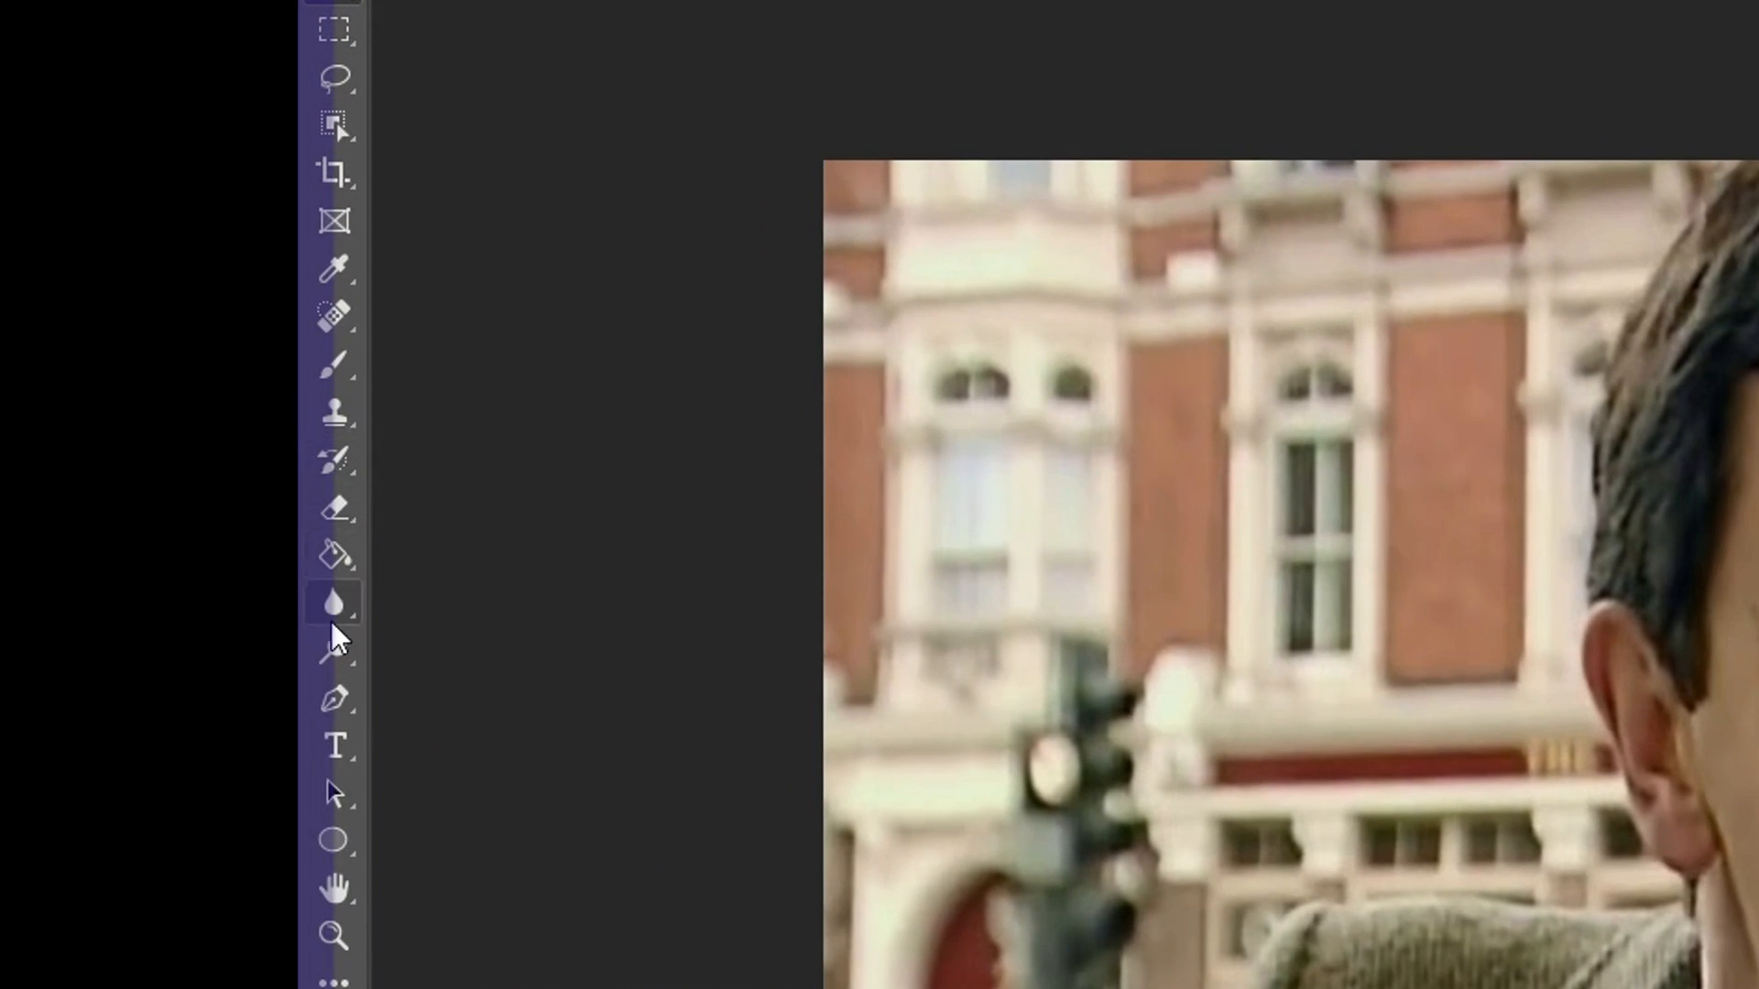
Start a Pen tool path just below the picture and trace the jacket's outer sleeve edge up to the shoulder
{"action": "left_click", "coordinate": [335, 703]}
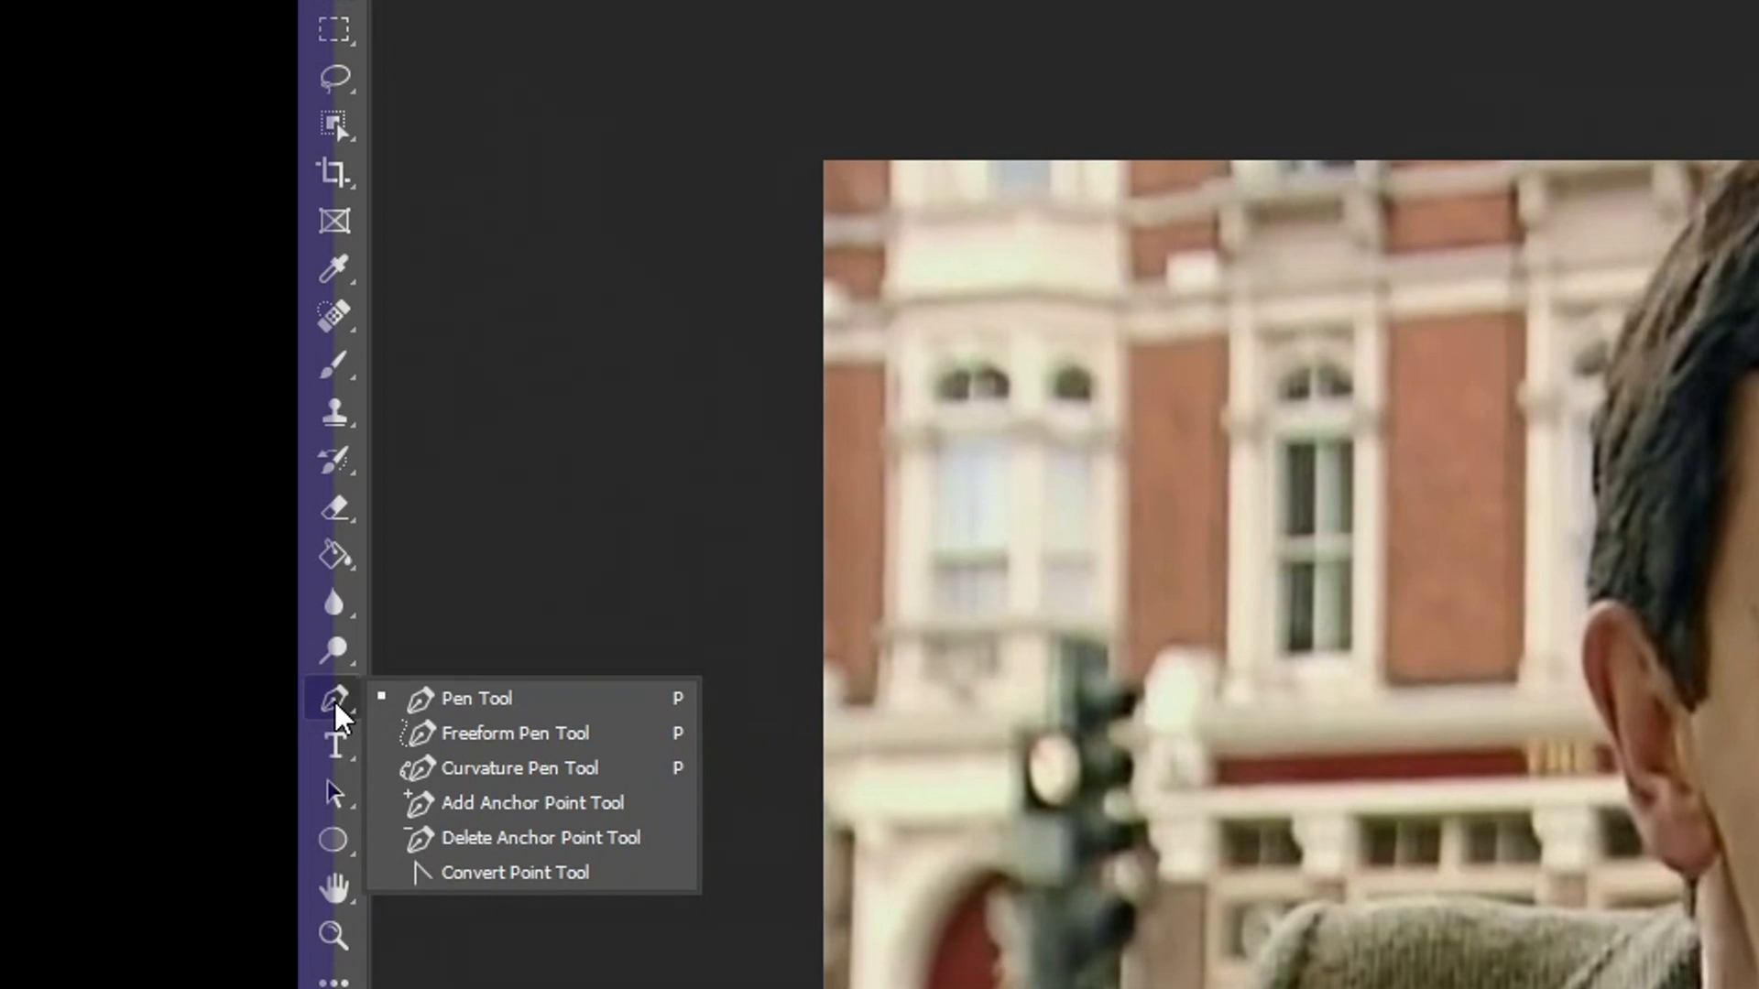
{"action": "left_click", "coordinate": [428, 701]}
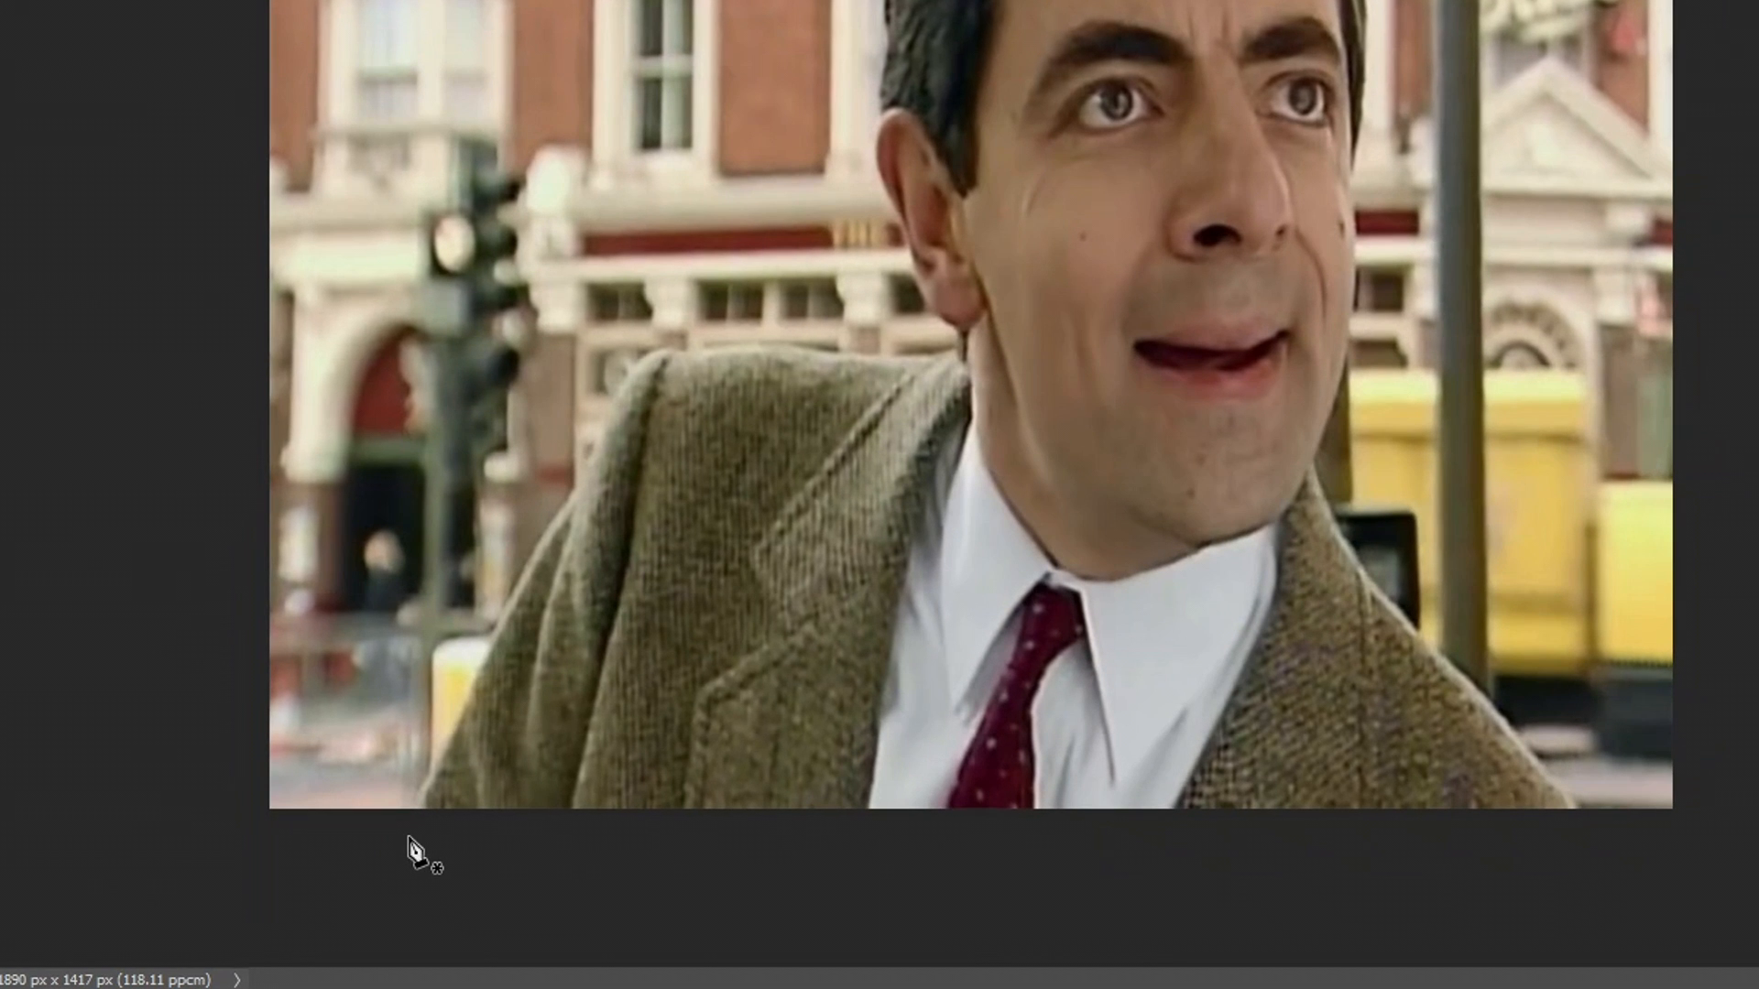
{"action": "left_click", "coordinate": [406, 835]}
{"action": "left_click", "coordinate": [470, 689]}
{"action": "left_click", "coordinate": [587, 477]}
{"action": "left_click", "coordinate": [628, 361]}
{"action": "left_click", "coordinate": [677, 346]}
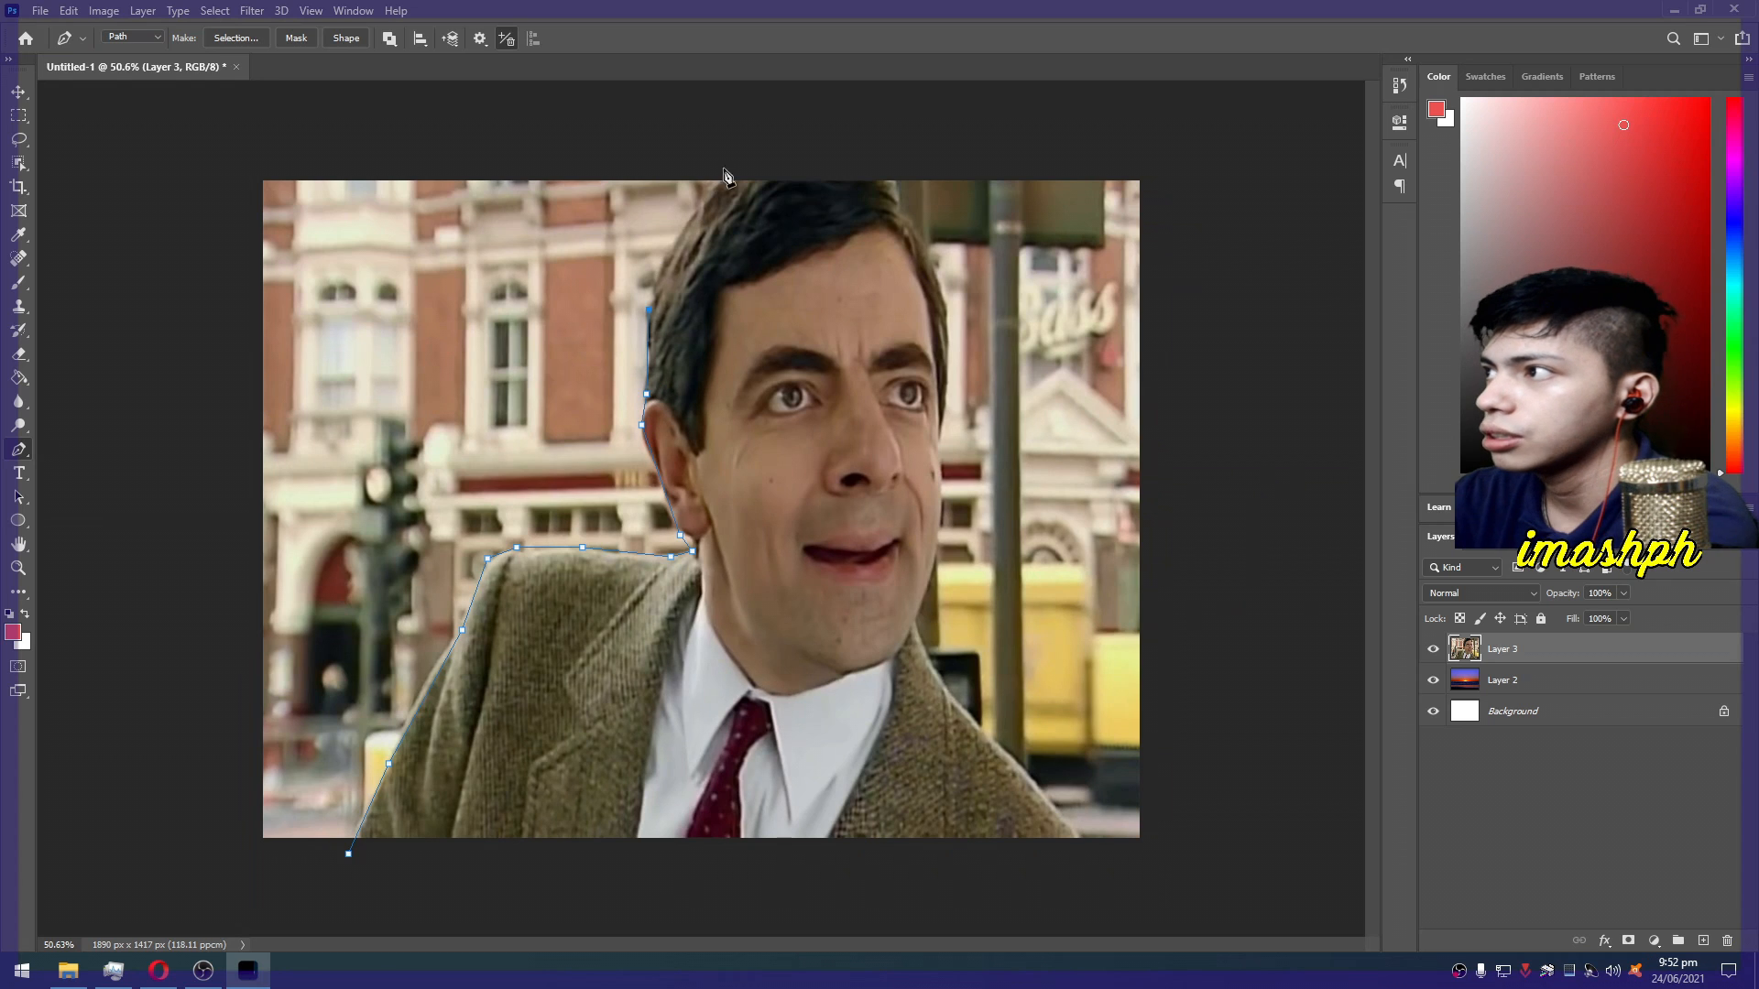
Continue the path over the head, down the far side of the face and jacket, and close it below the picture
{"action": "left_click", "coordinate": [774, 141]}
{"action": "left_click", "coordinate": [878, 153]}
{"action": "left_click", "coordinate": [935, 271]}
{"action": "left_click", "coordinate": [943, 437]}
{"action": "left_click", "coordinate": [920, 627]}
{"action": "left_click", "coordinate": [950, 694]}
{"action": "left_click", "coordinate": [1091, 864]}
{"action": "left_click", "coordinate": [536, 904]}
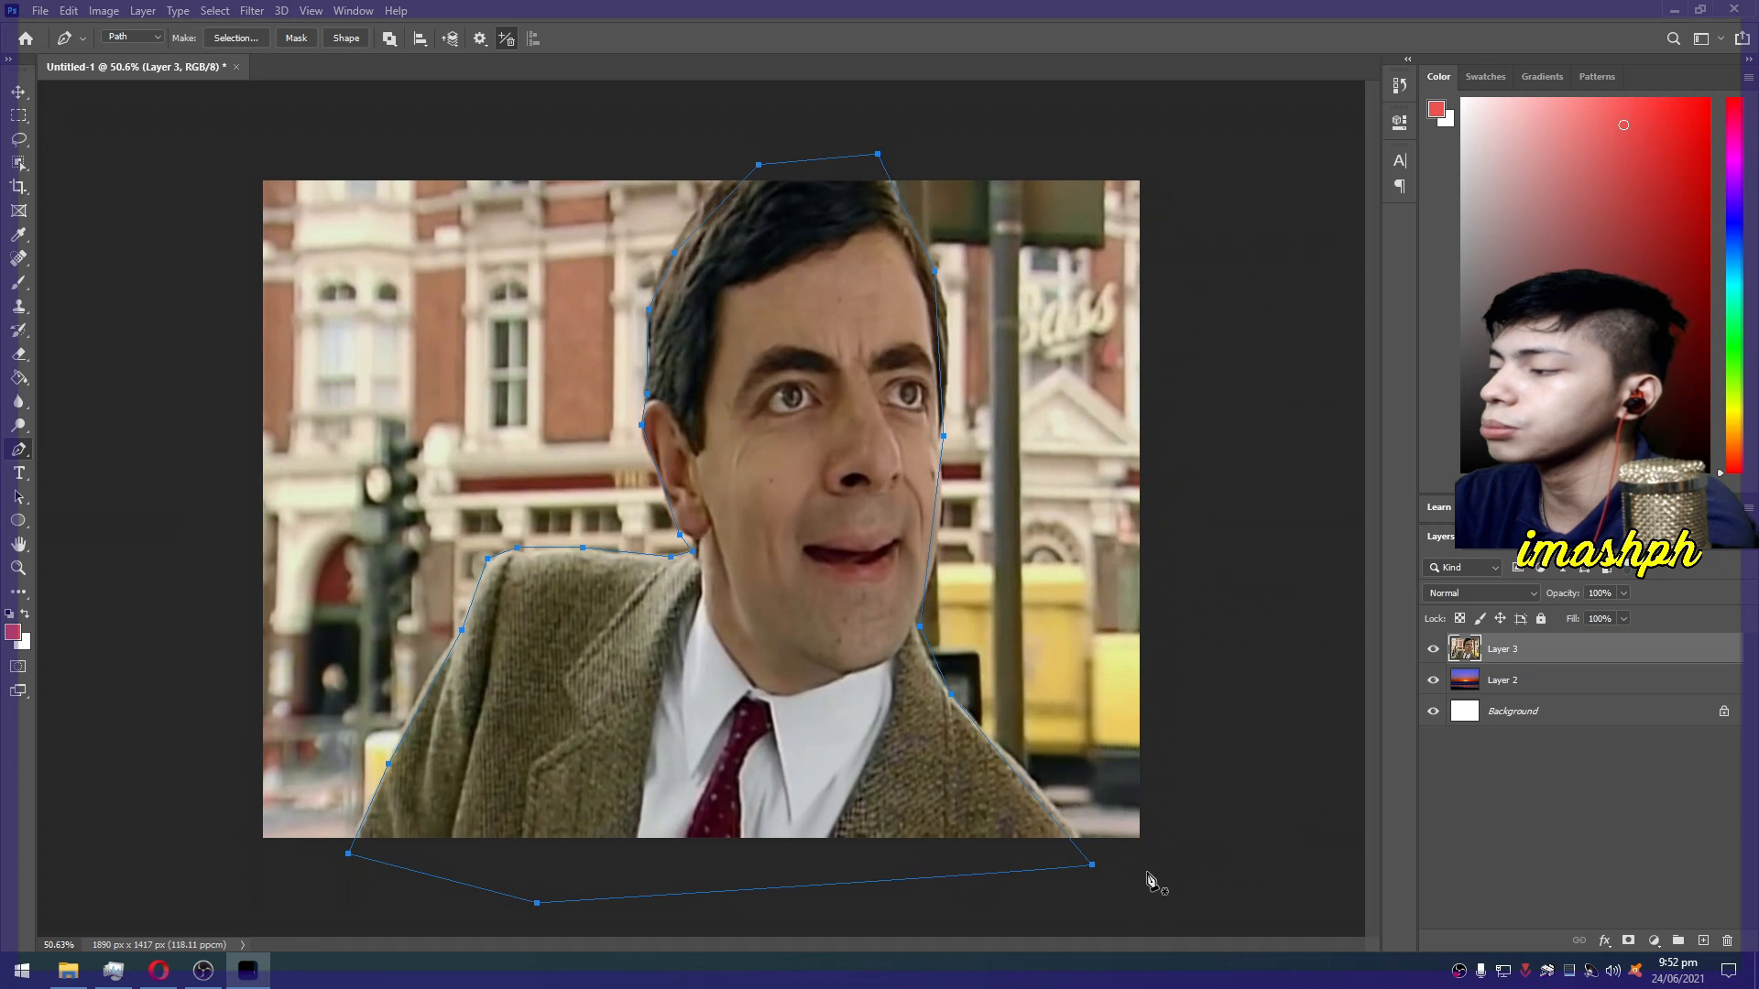
Convert the closed path around Mr Bean into a new anti-aliased selection with a feather radius of 0 pixels
{"action": "right_click", "coordinate": [687, 230]}
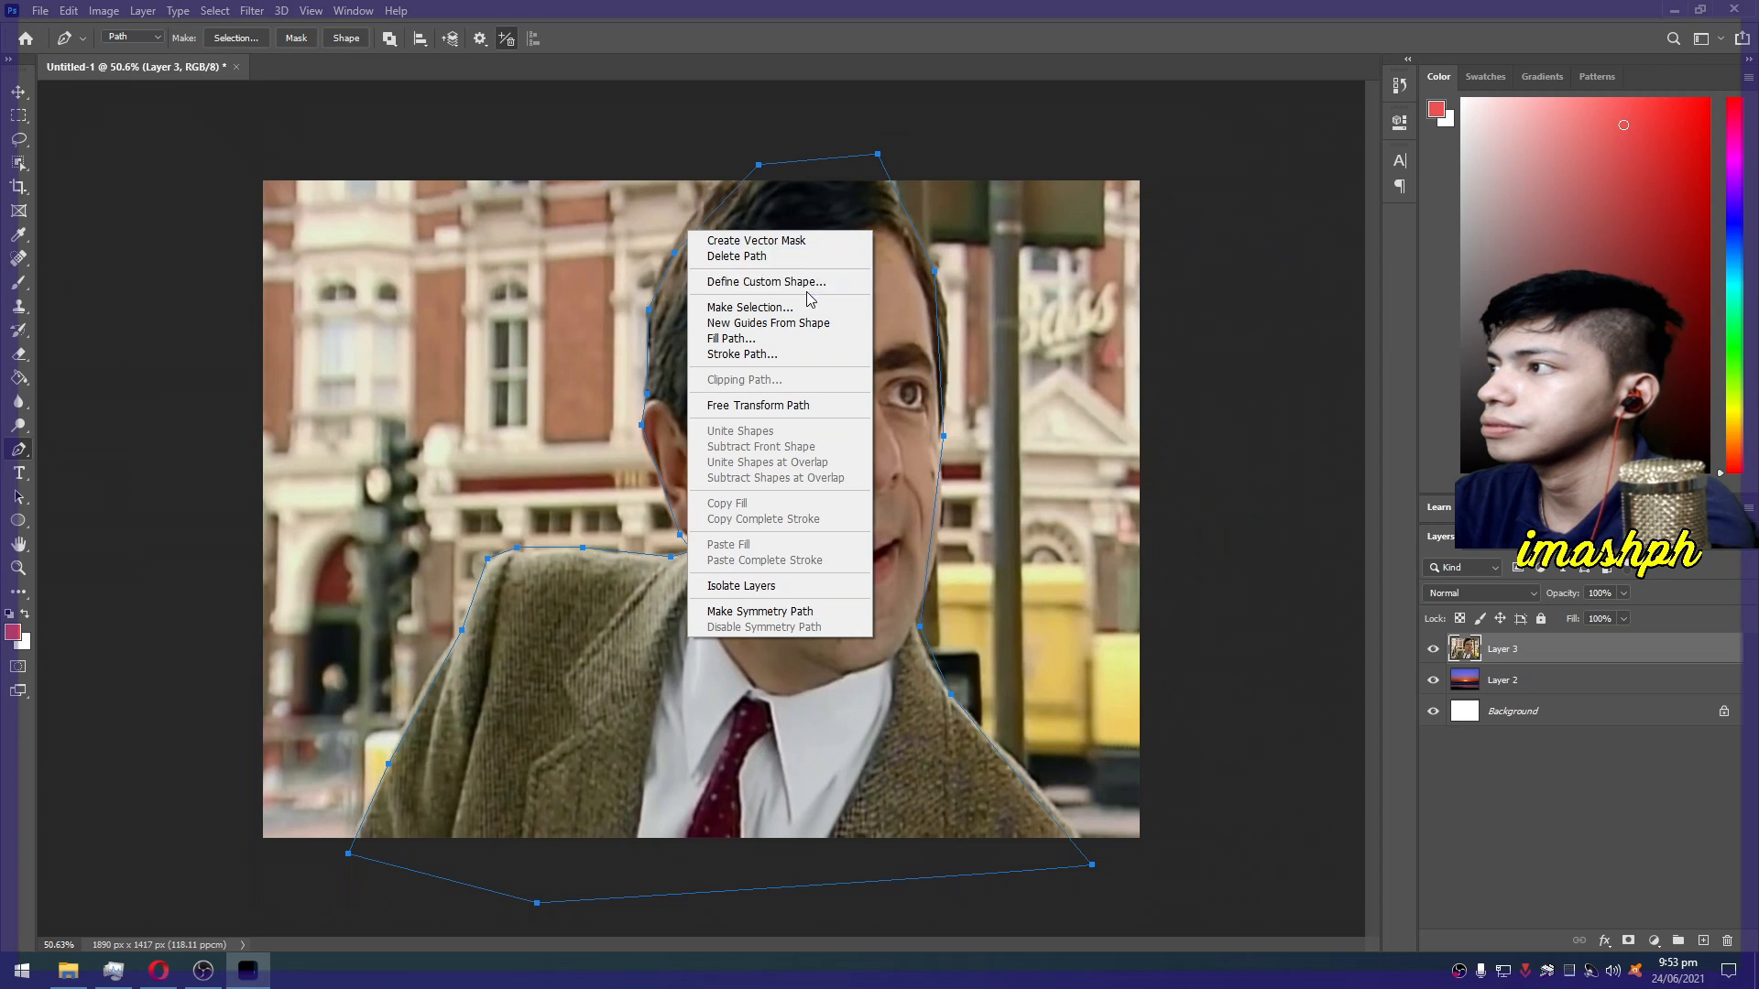
{"action": "left_click", "coordinate": [806, 309]}
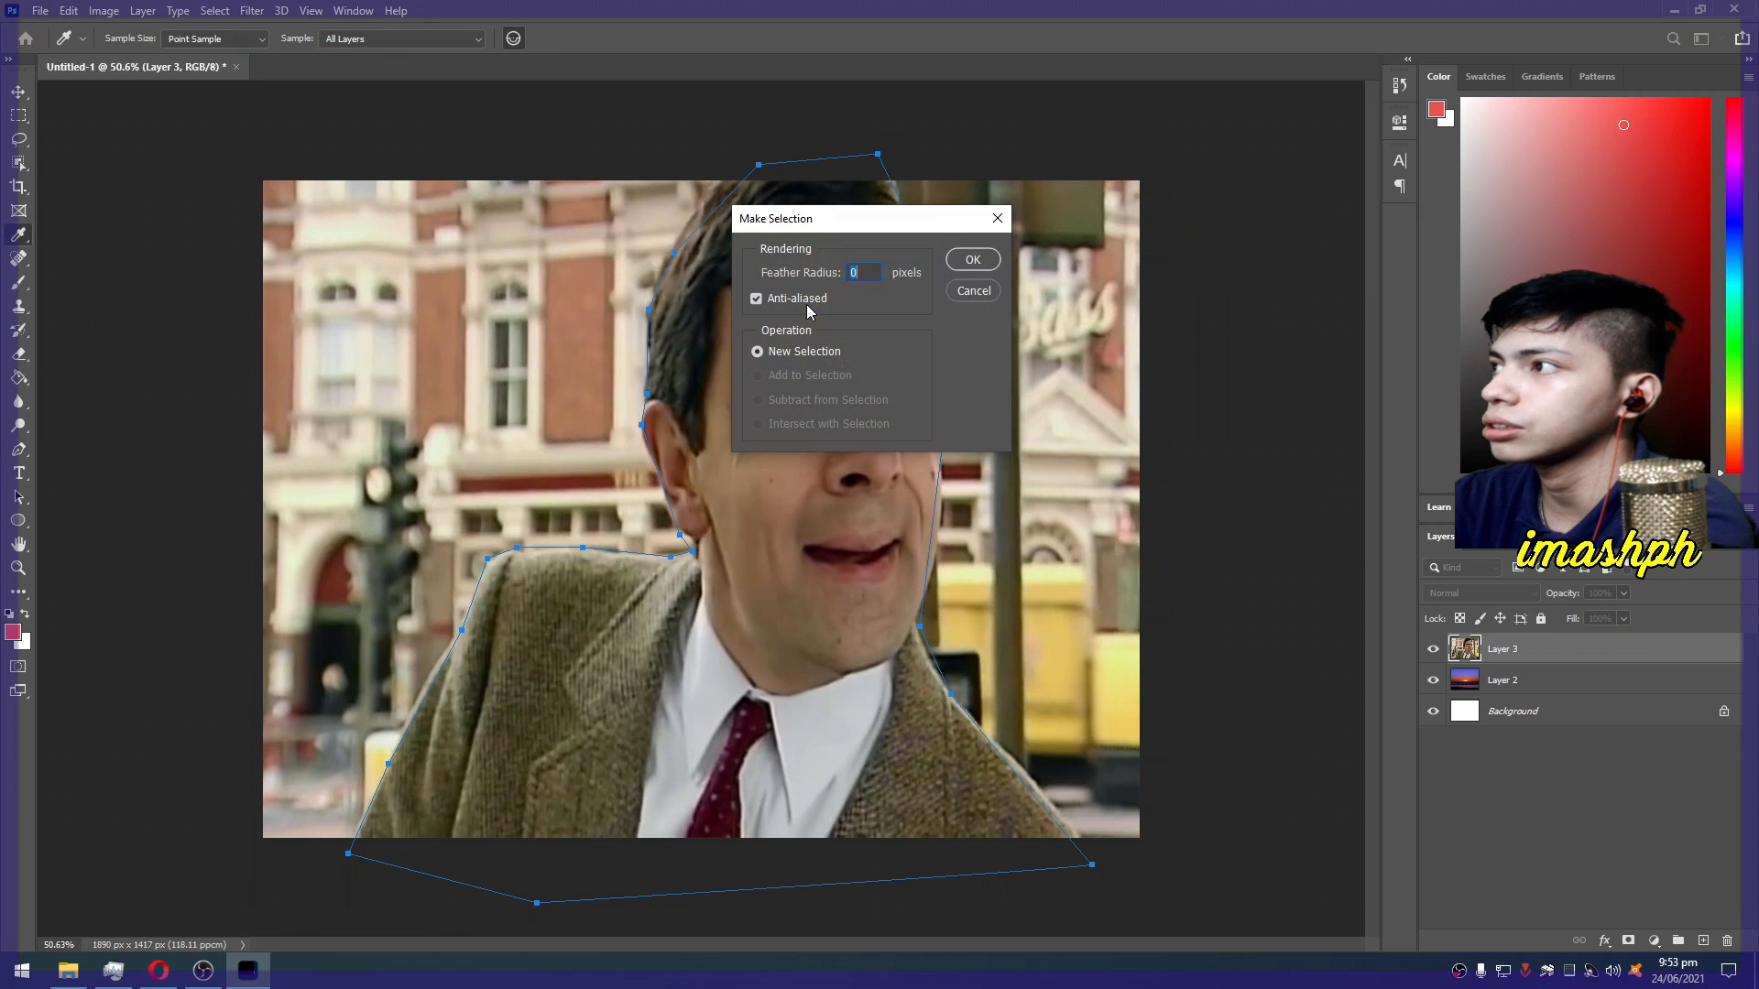
{"action": "left_click", "coordinate": [969, 263]}
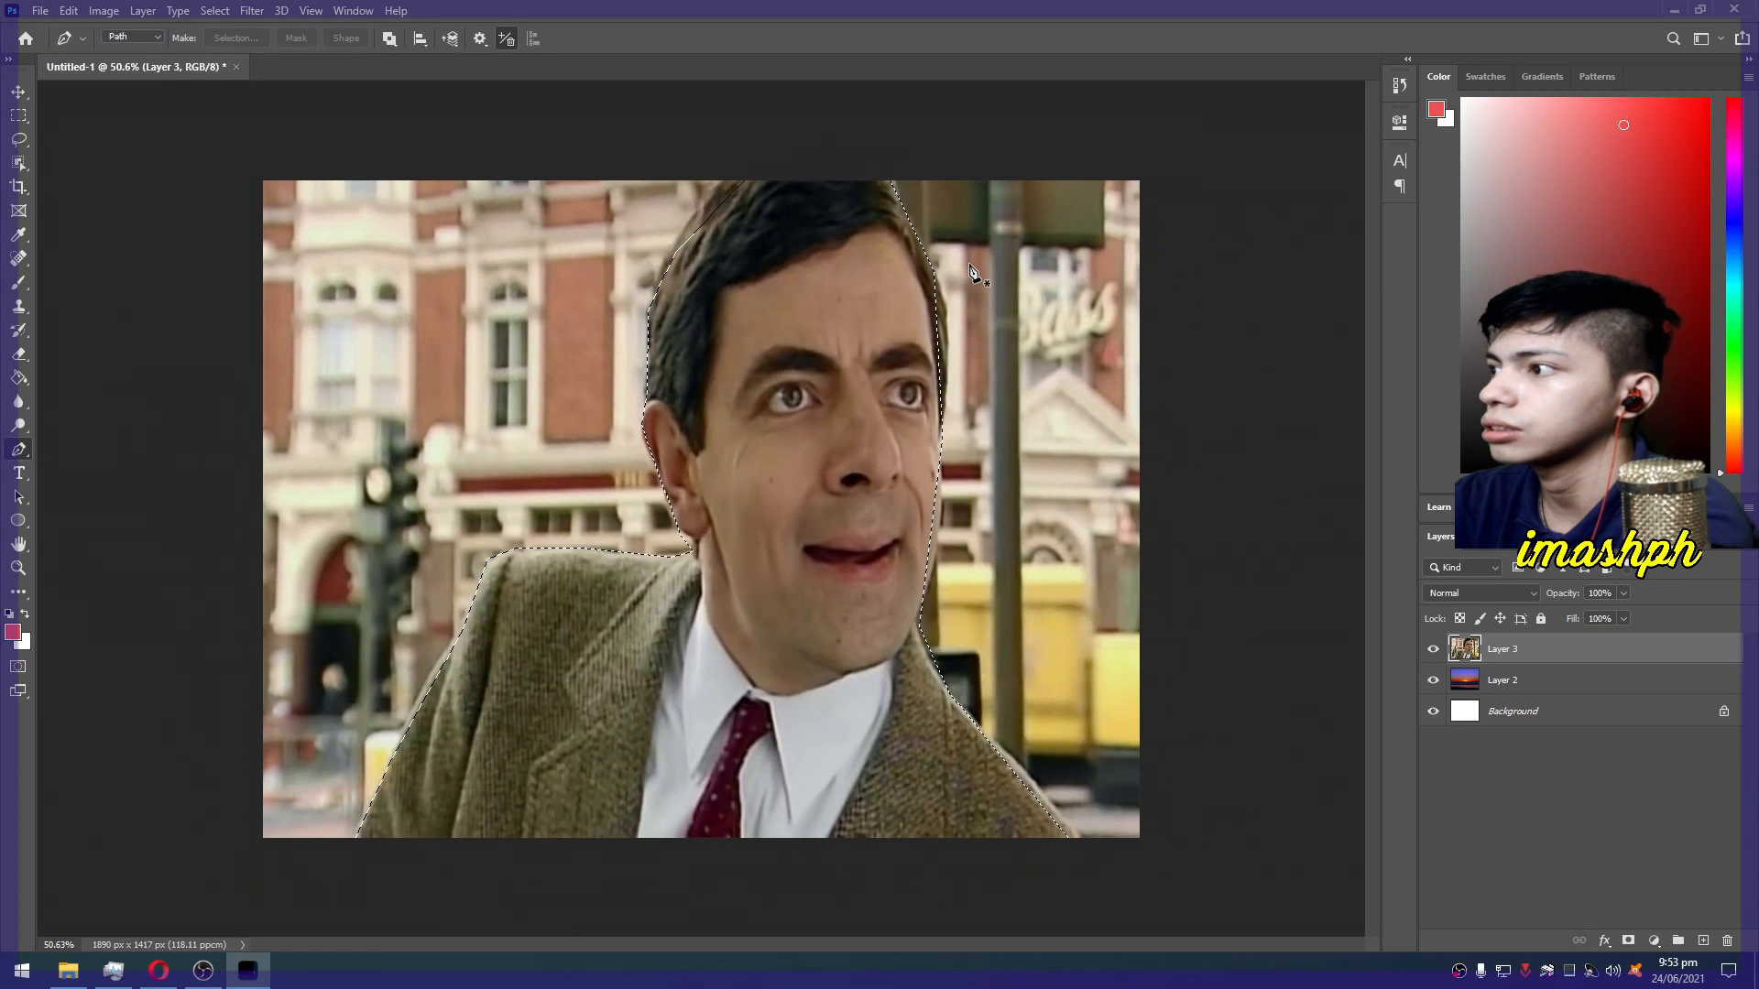
Using the Rectangular Marquee tool, invert the selection, delete the street background around Mr Bean and deselect
{"action": "right_click", "coordinate": [874, 319]}
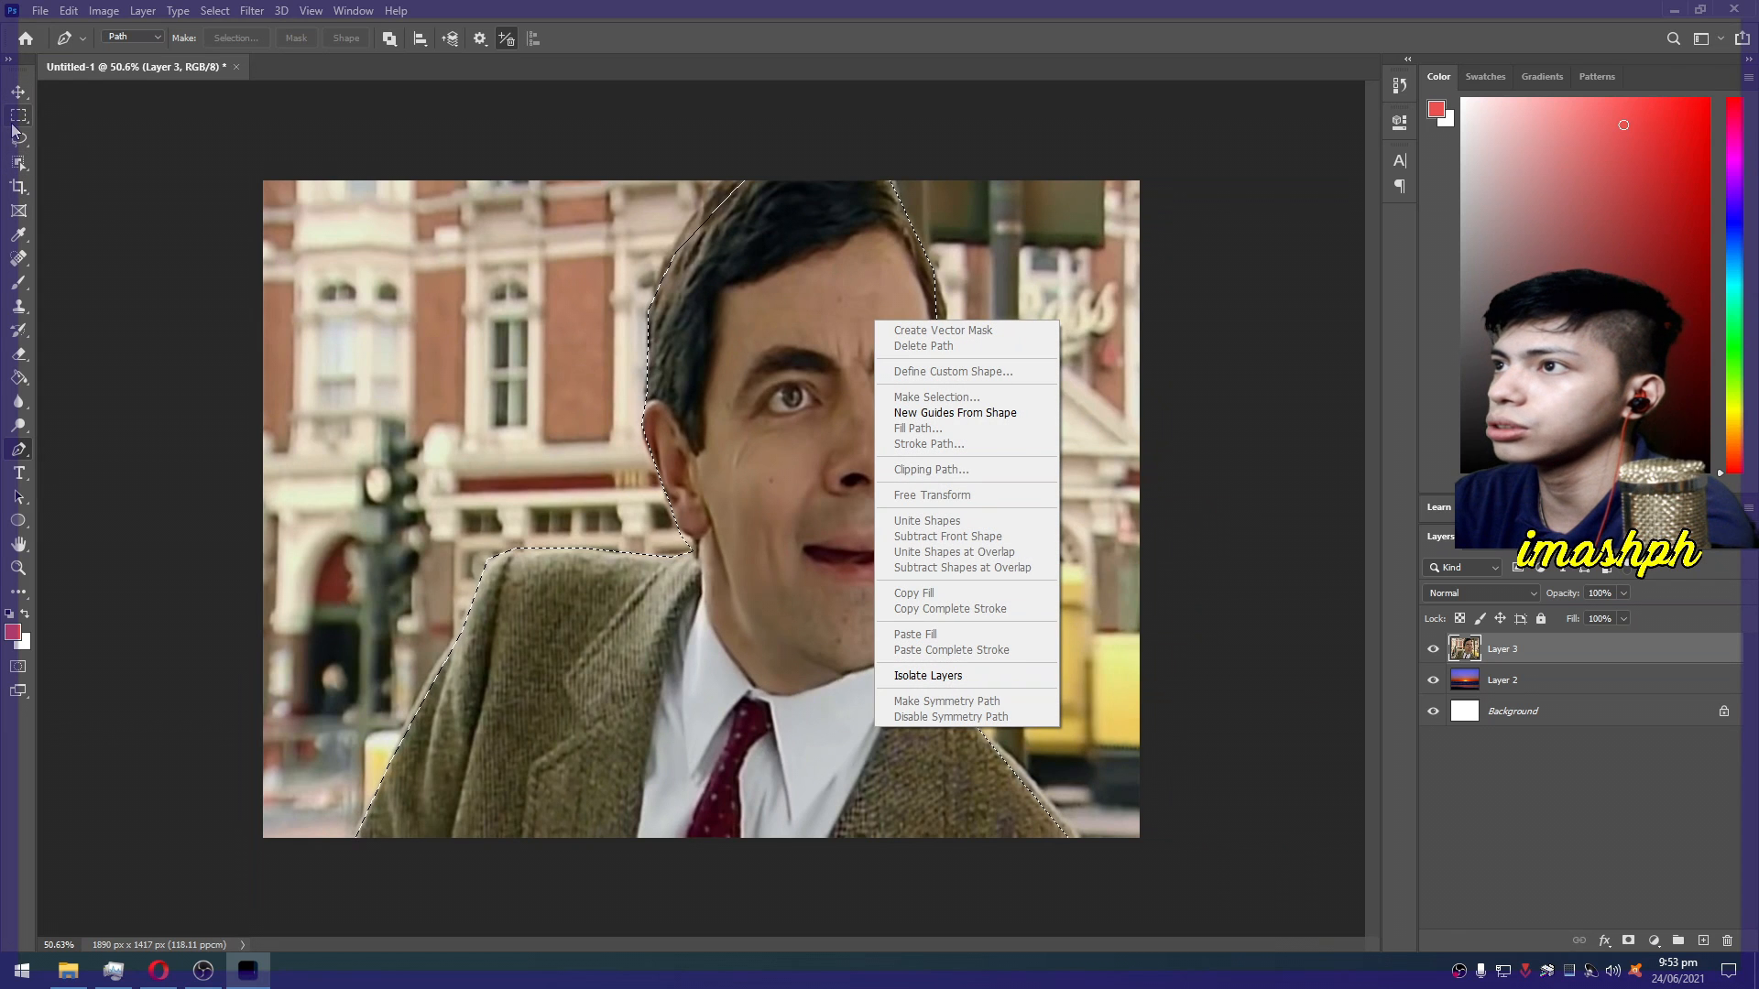
{"action": "left_click", "coordinate": [718, 5]}
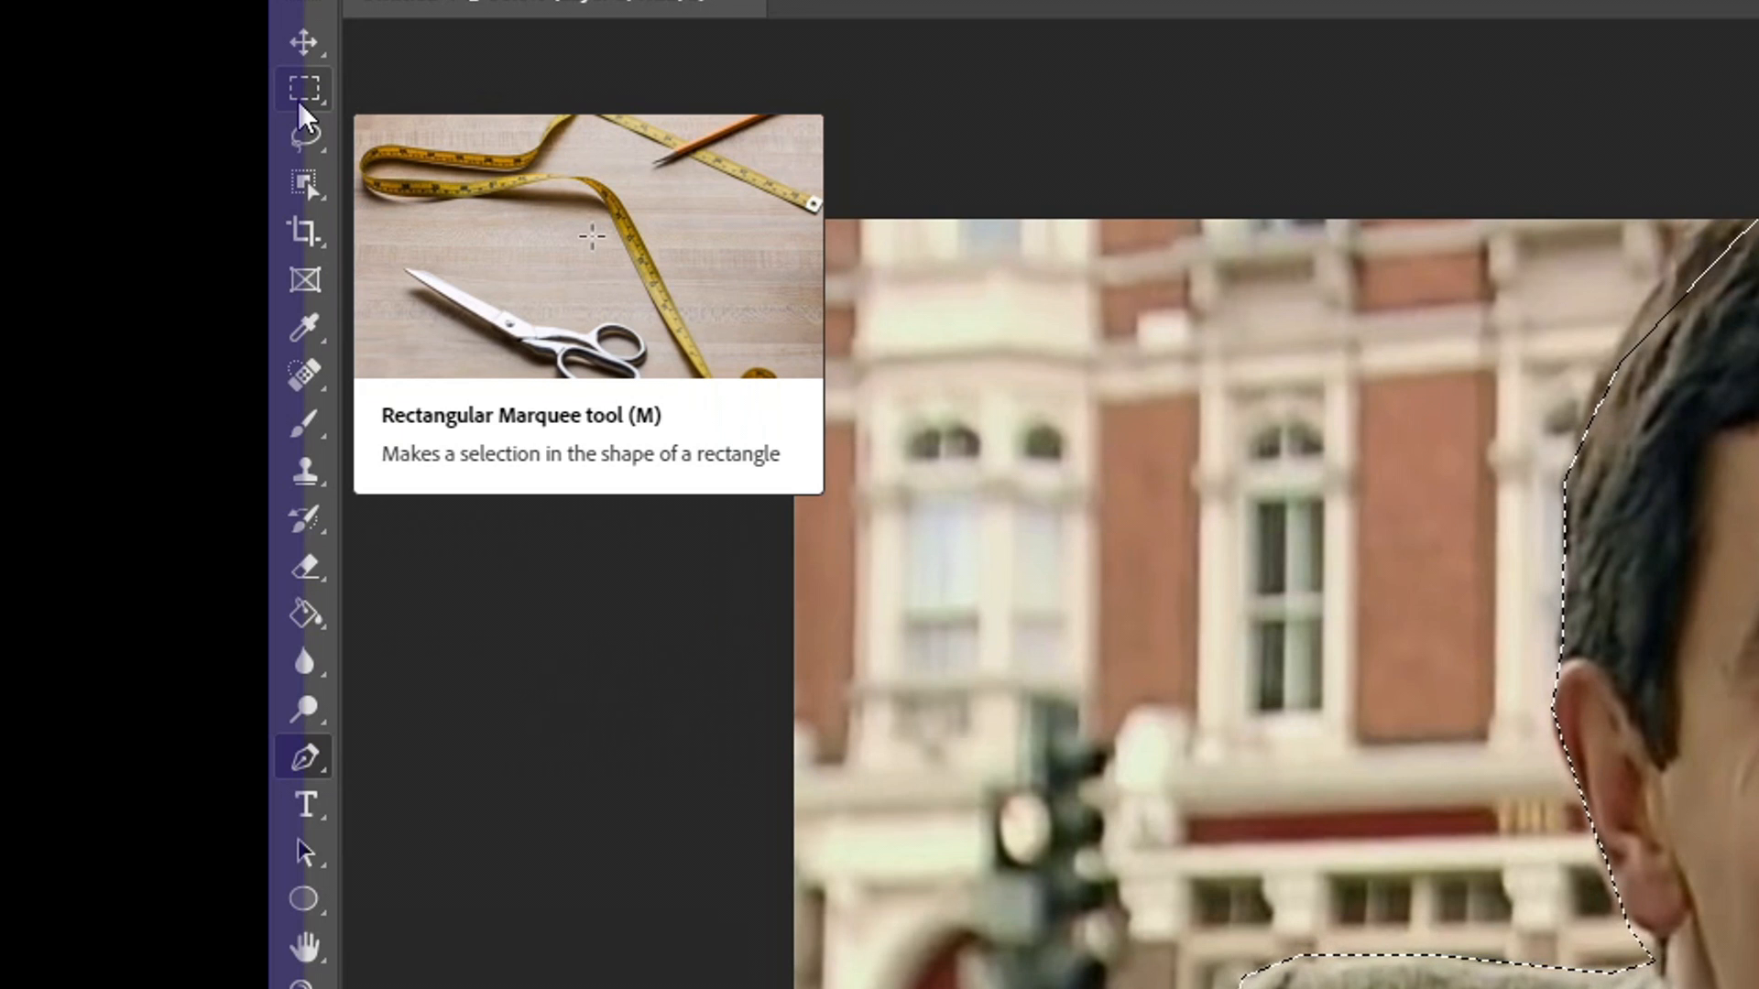
{"action": "left_click", "coordinate": [303, 100]}
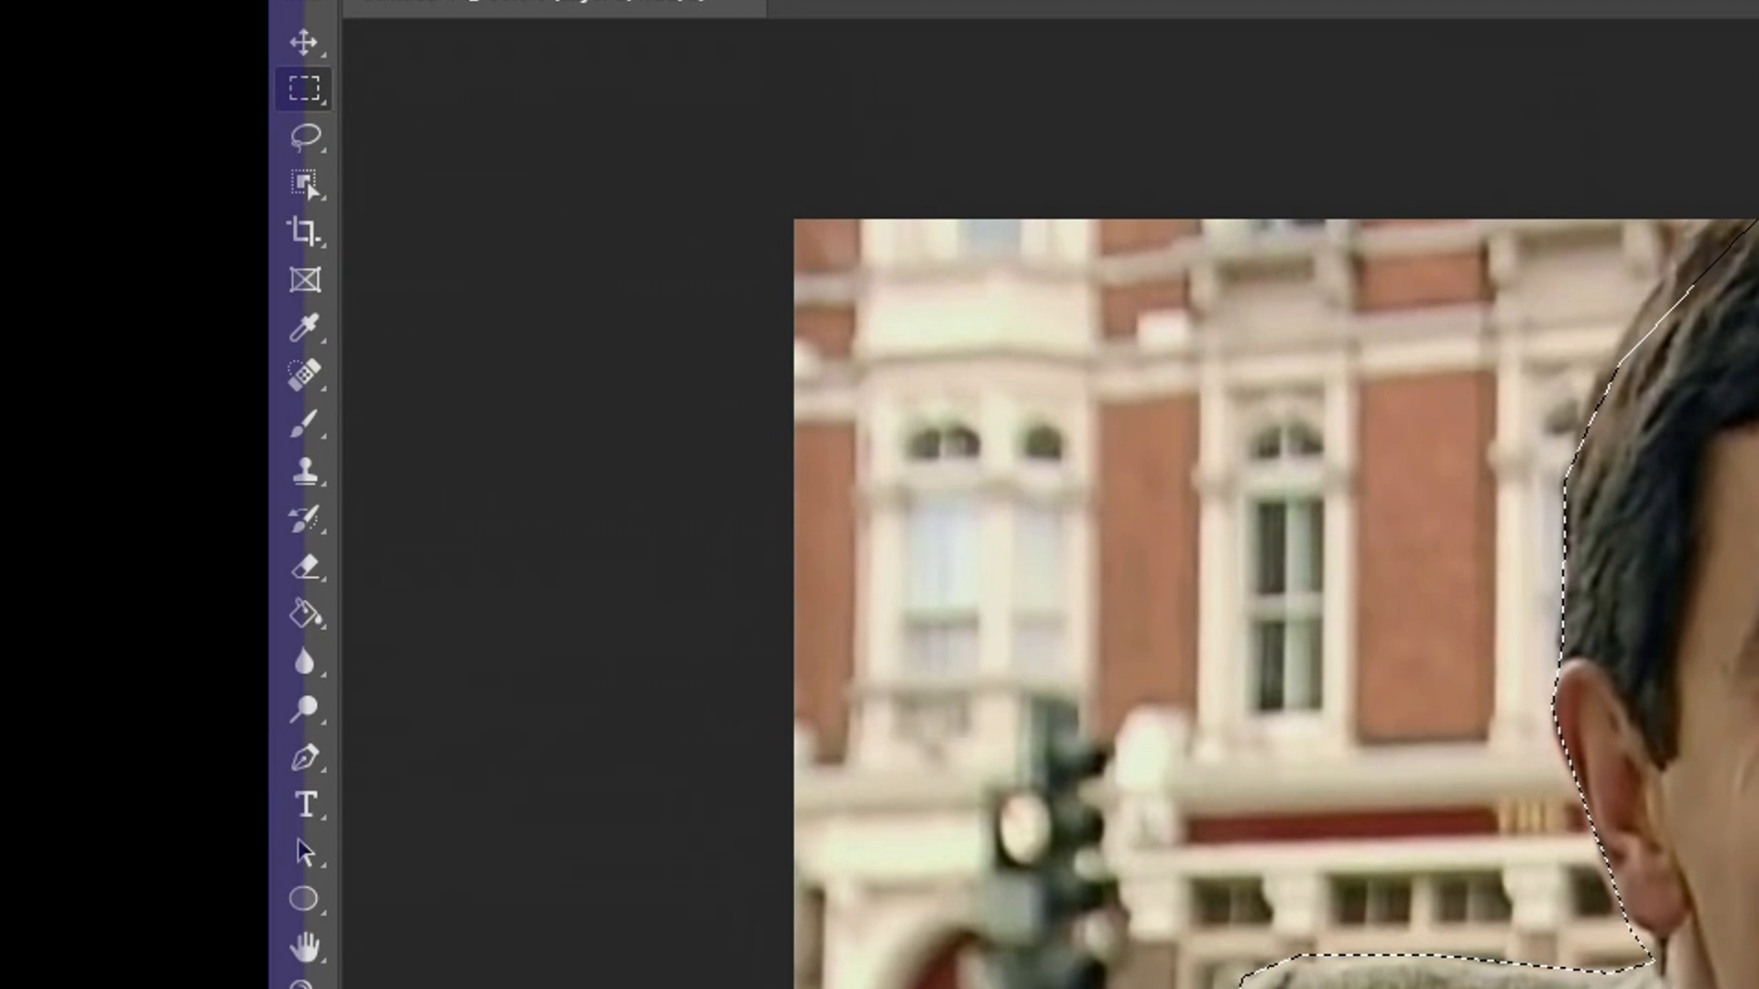
{"action": "right_click", "coordinate": [797, 344]}
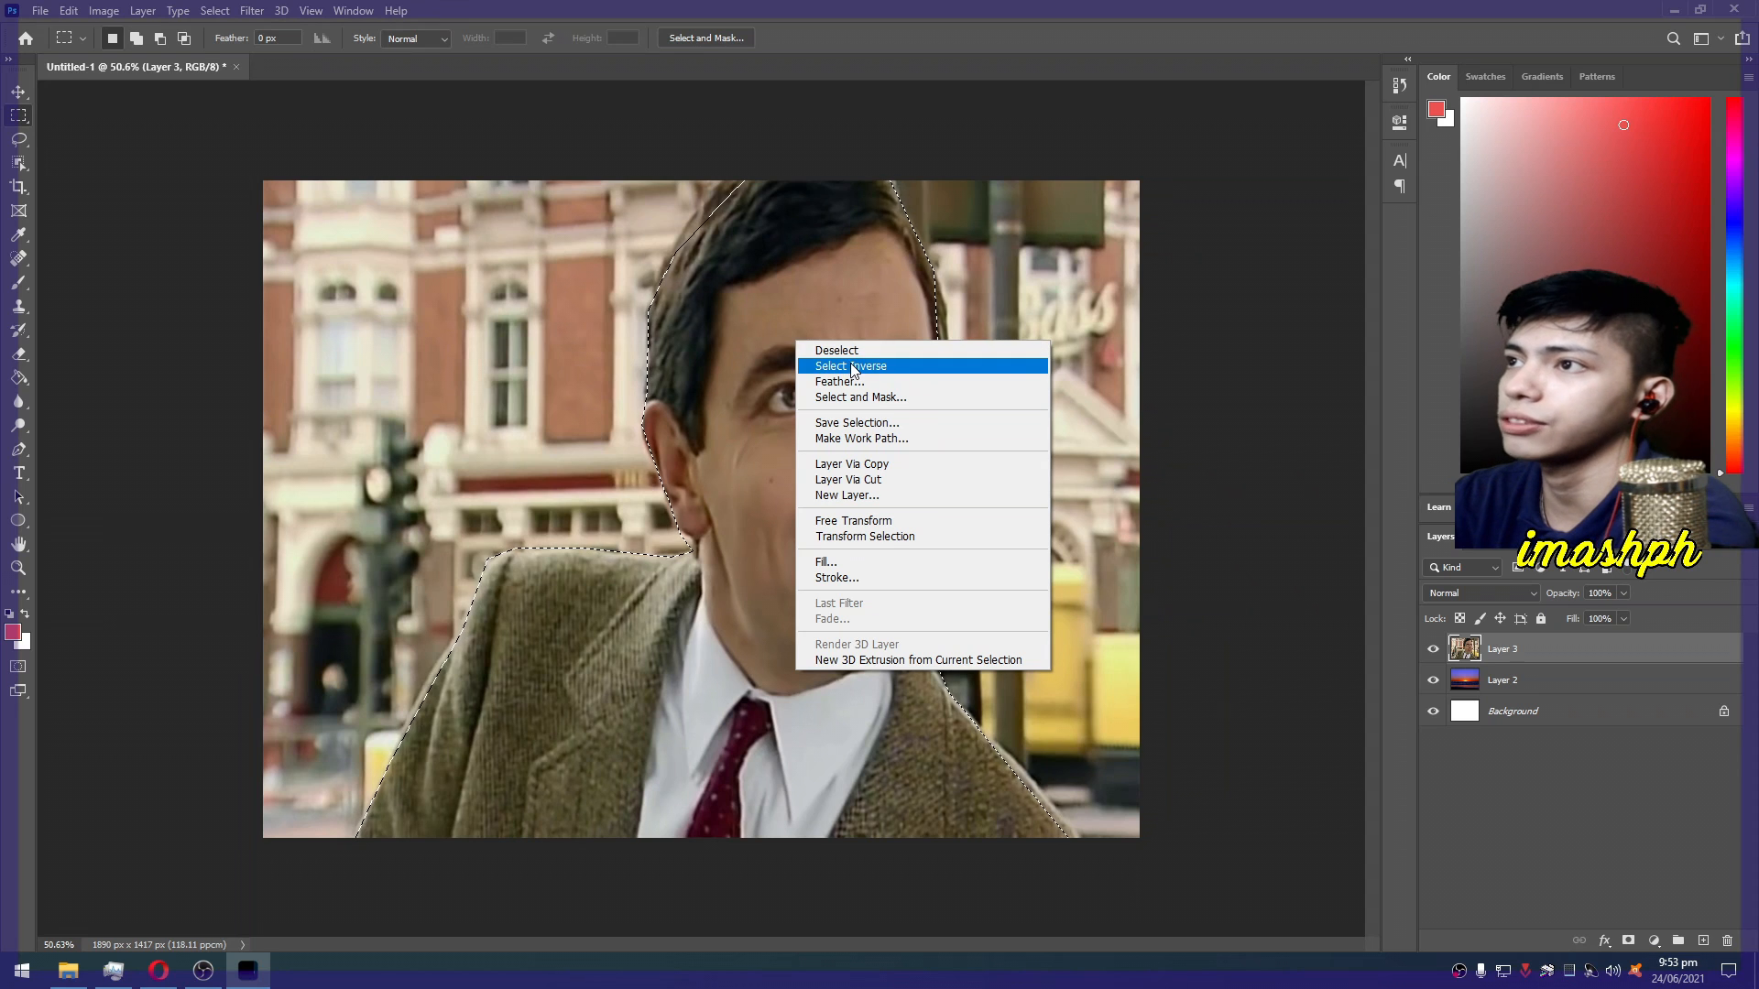
{"action": "left_click", "coordinate": [851, 366]}
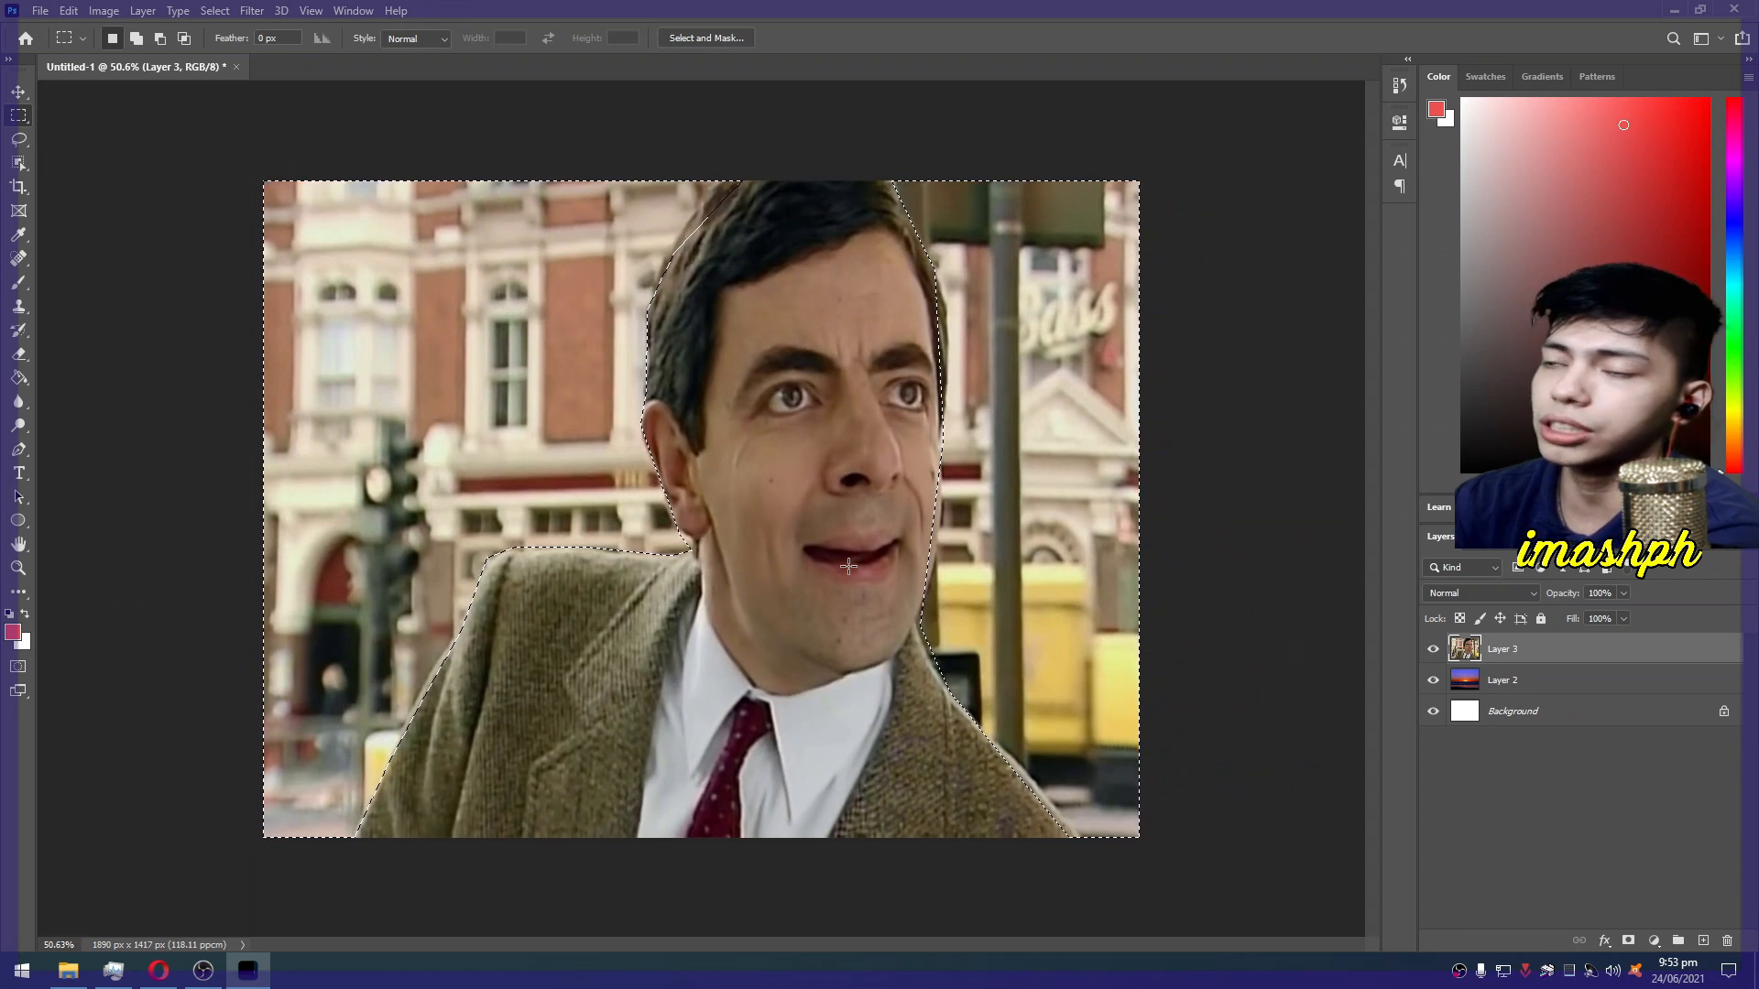
{"action": "key", "text": "Delete"}
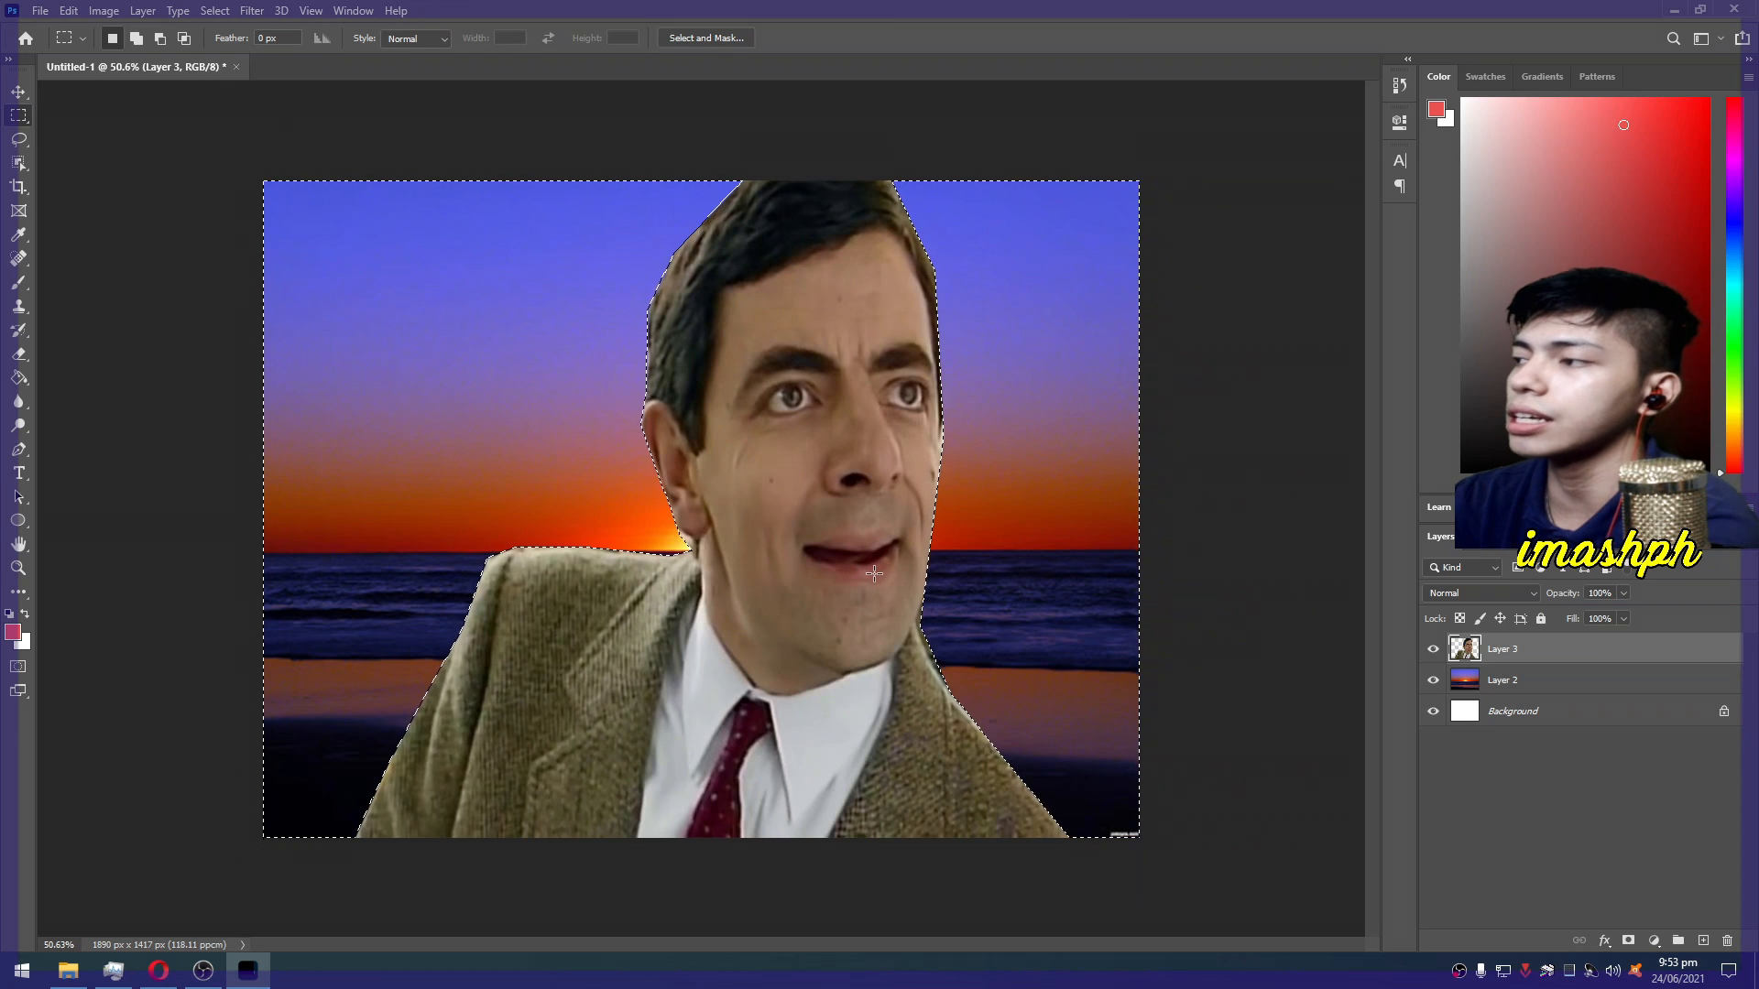
{"action": "right_click", "coordinate": [877, 480]}
{"action": "left_click", "coordinate": [916, 491]}
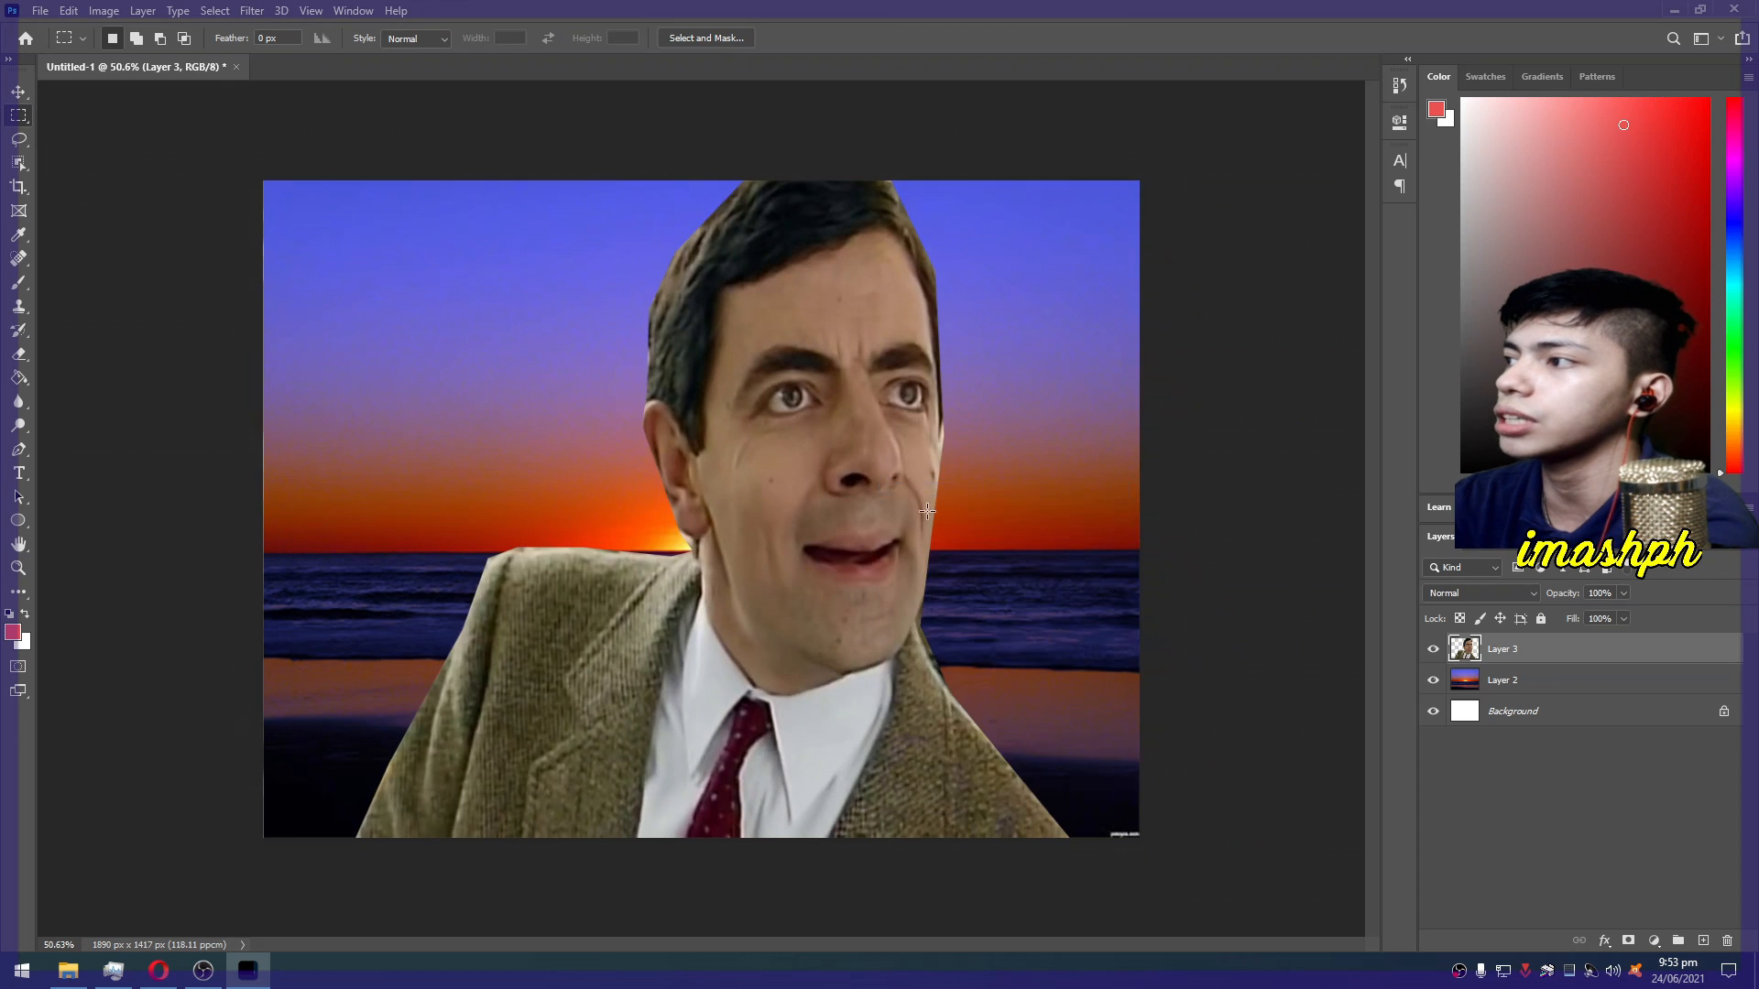
Switch to the Move tool and delete the layer with the Mr Bean cutout
{"action": "scroll", "coordinate": [904, 509], "scroll_direction": "down", "scroll_amount": 3}
{"action": "scroll", "coordinate": [903, 510], "scroll_direction": "up", "scroll_amount": 3}
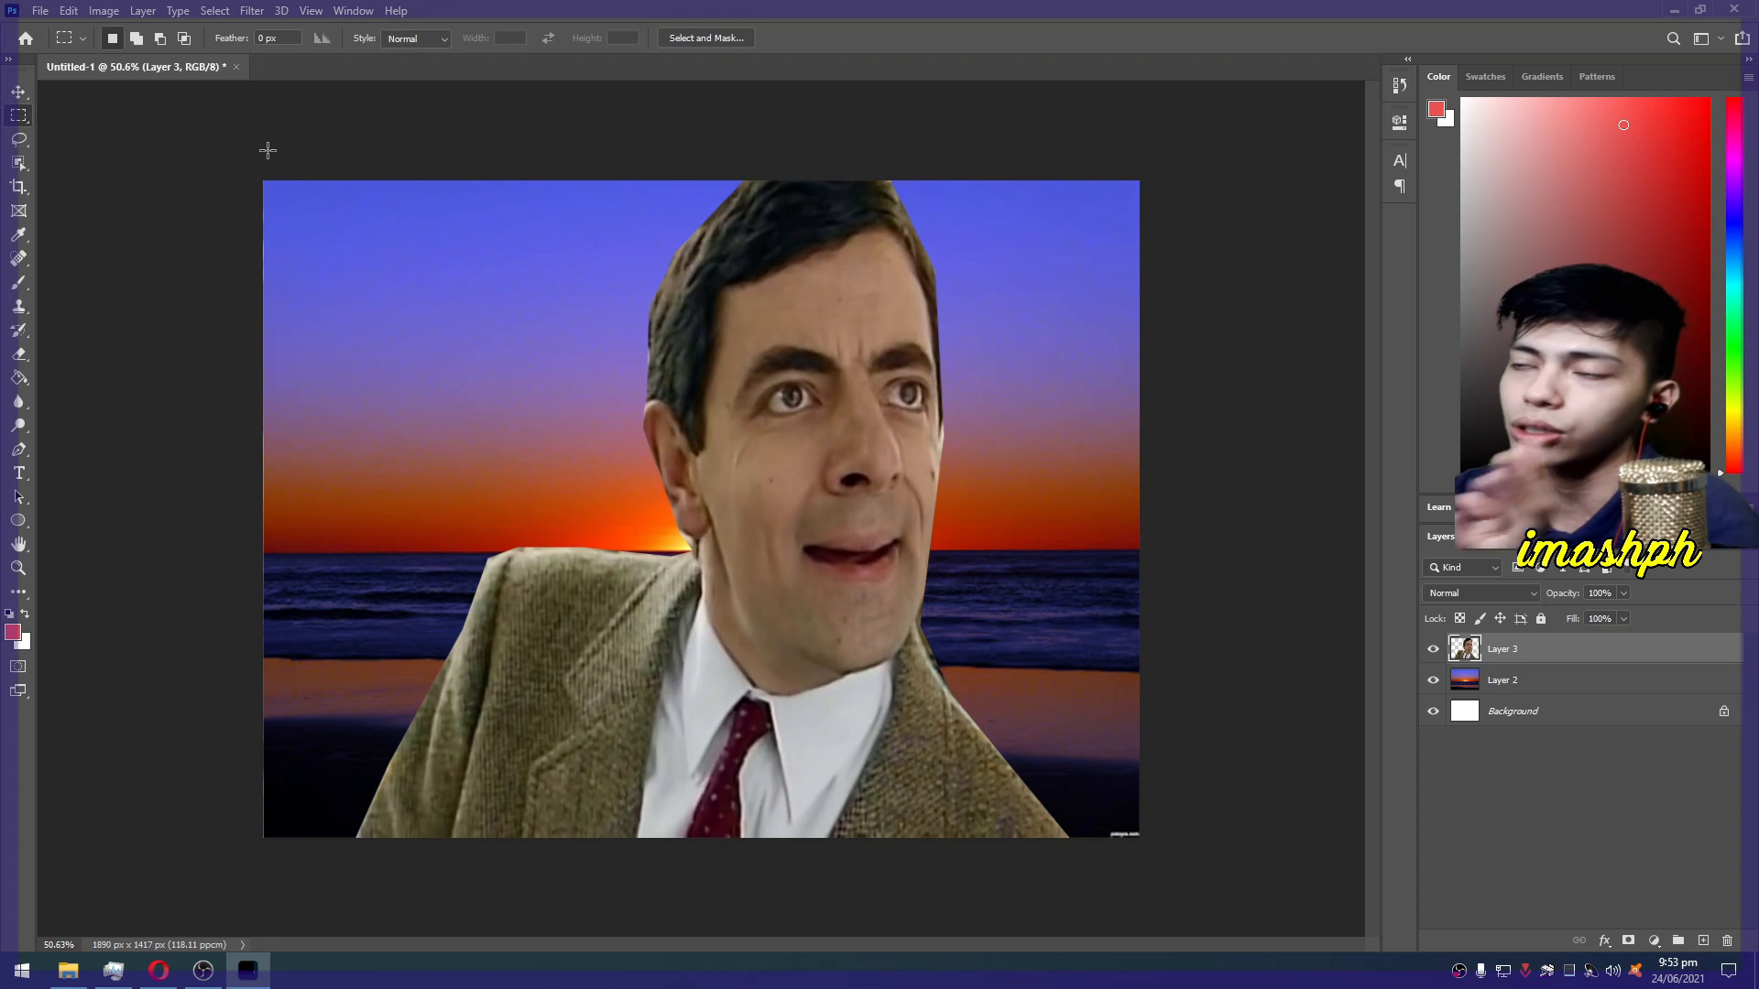
{"action": "left_click", "coordinate": [18, 92]}
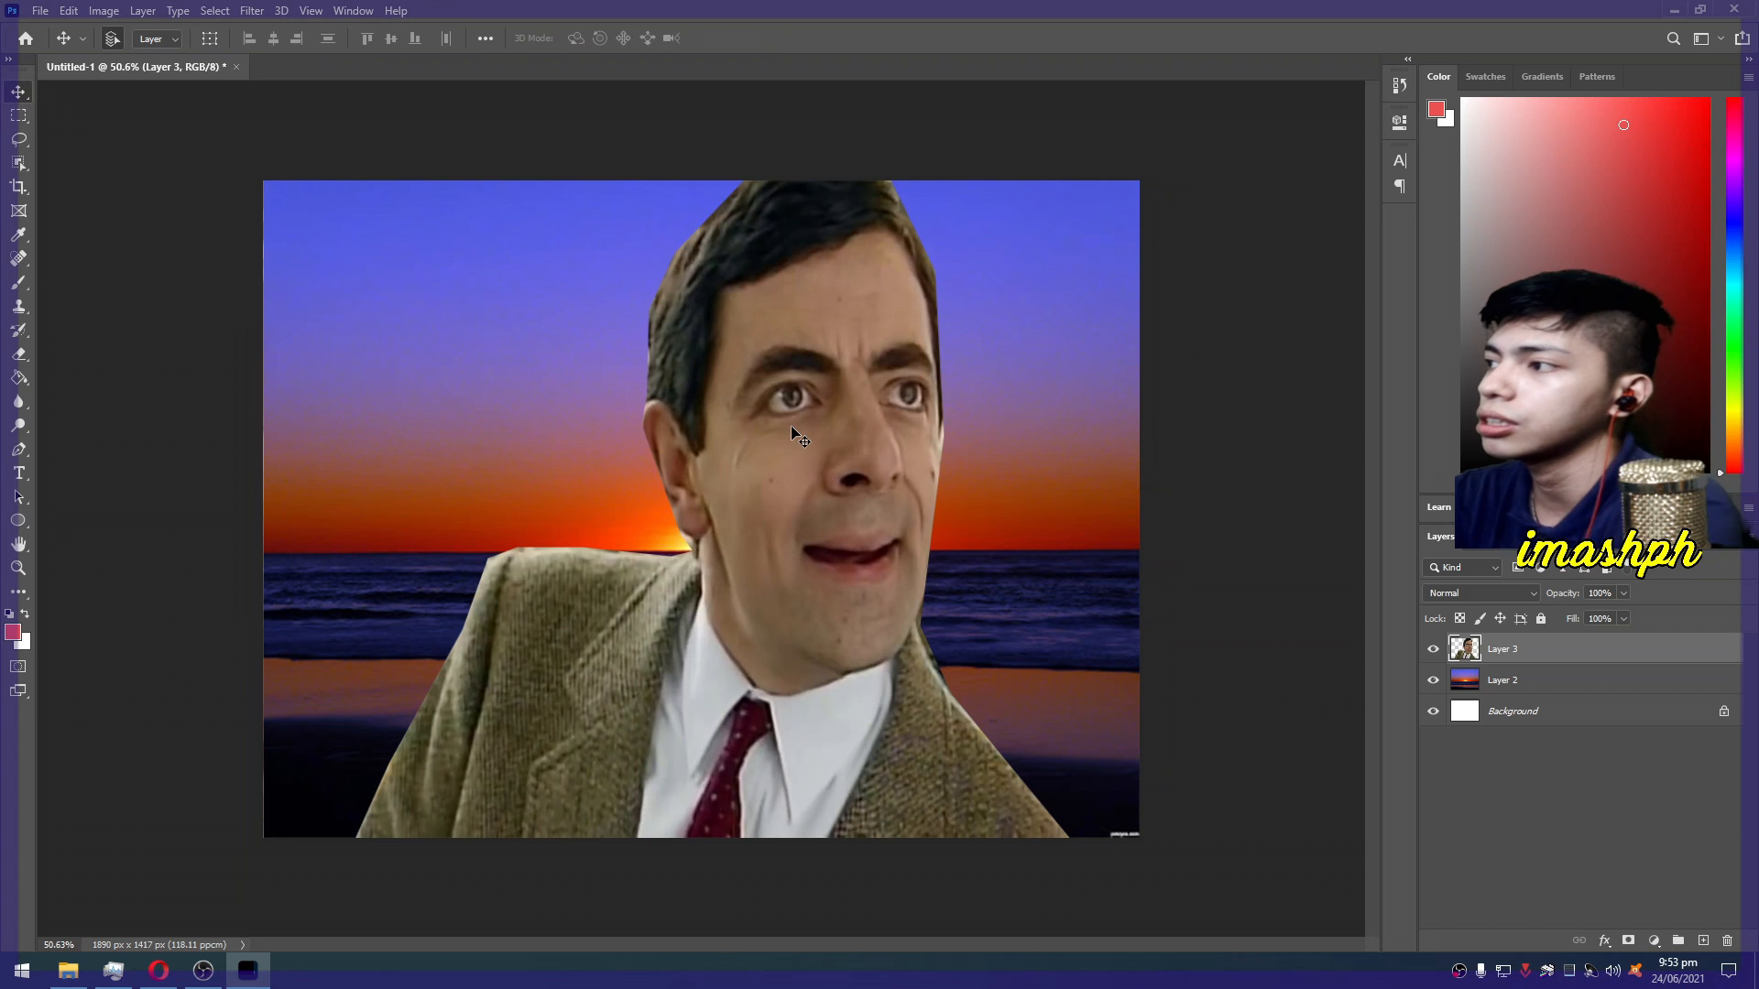
{"action": "key", "text": "Delete"}
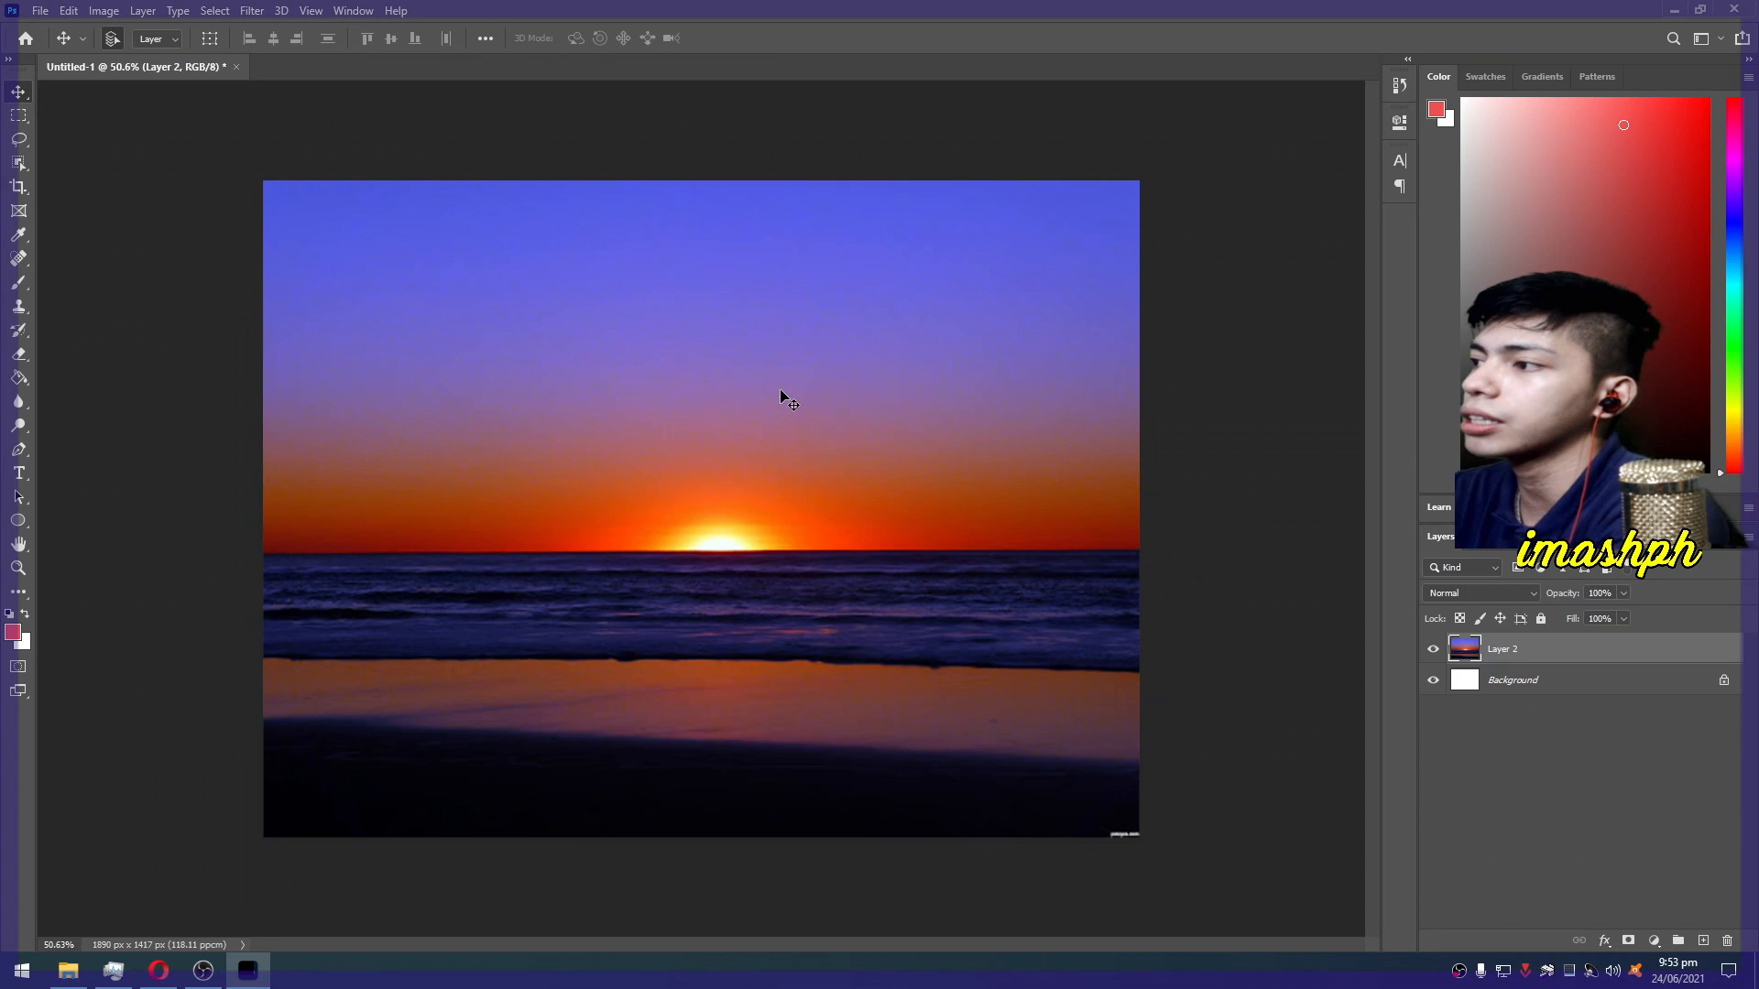
Switch to the browser and copy the rojakdaily.com picture of Mr Bean holding a teddy bear from the image results
{"action": "left_click", "coordinate": [164, 971]}
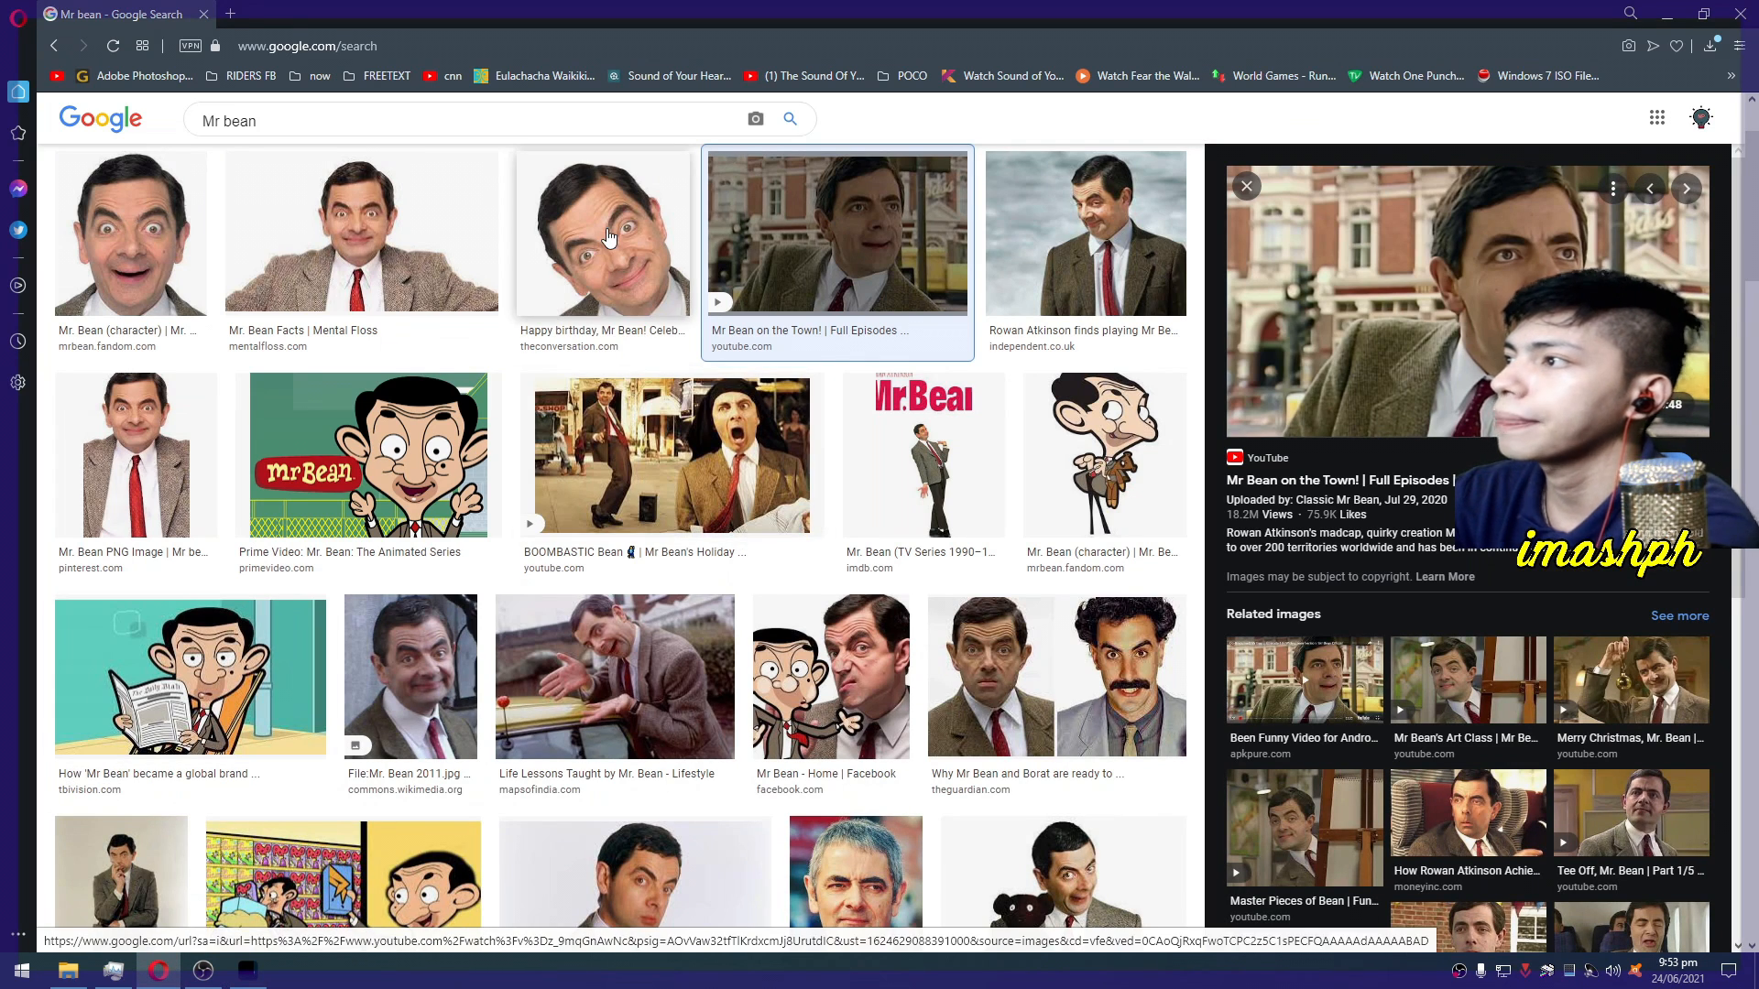
{"action": "scroll", "coordinate": [609, 237], "scroll_direction": "down", "scroll_amount": 3}
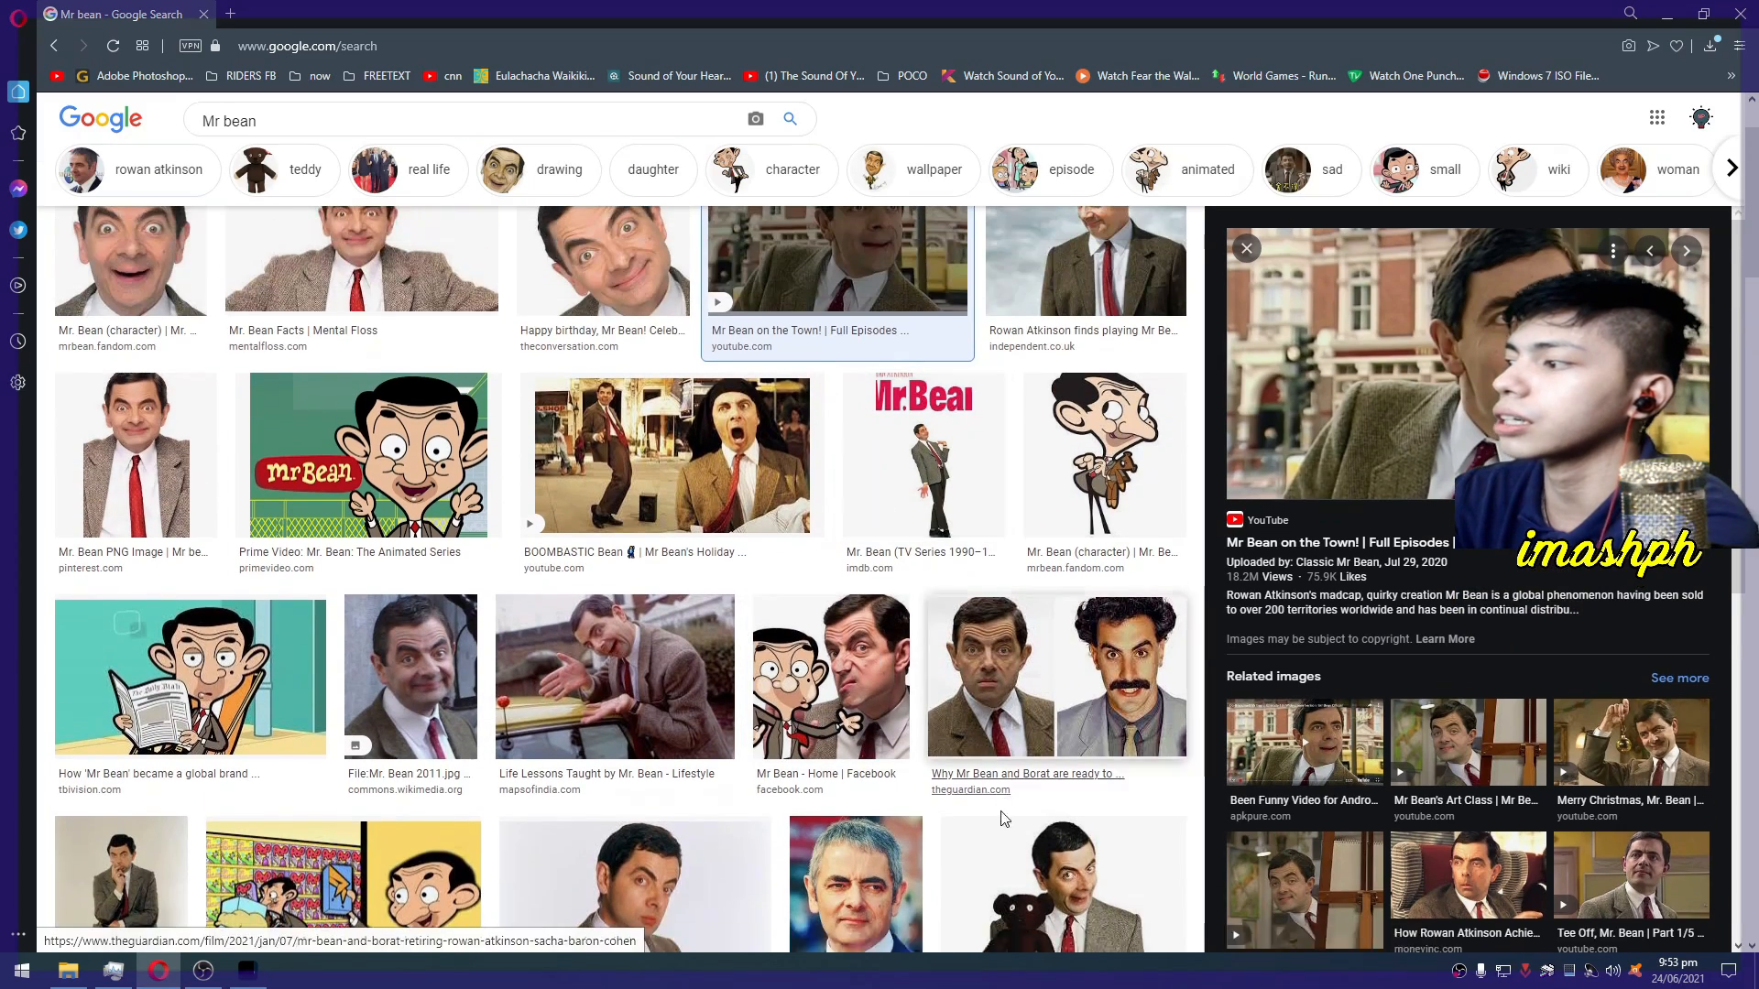
{"action": "left_click", "coordinate": [1031, 877]}
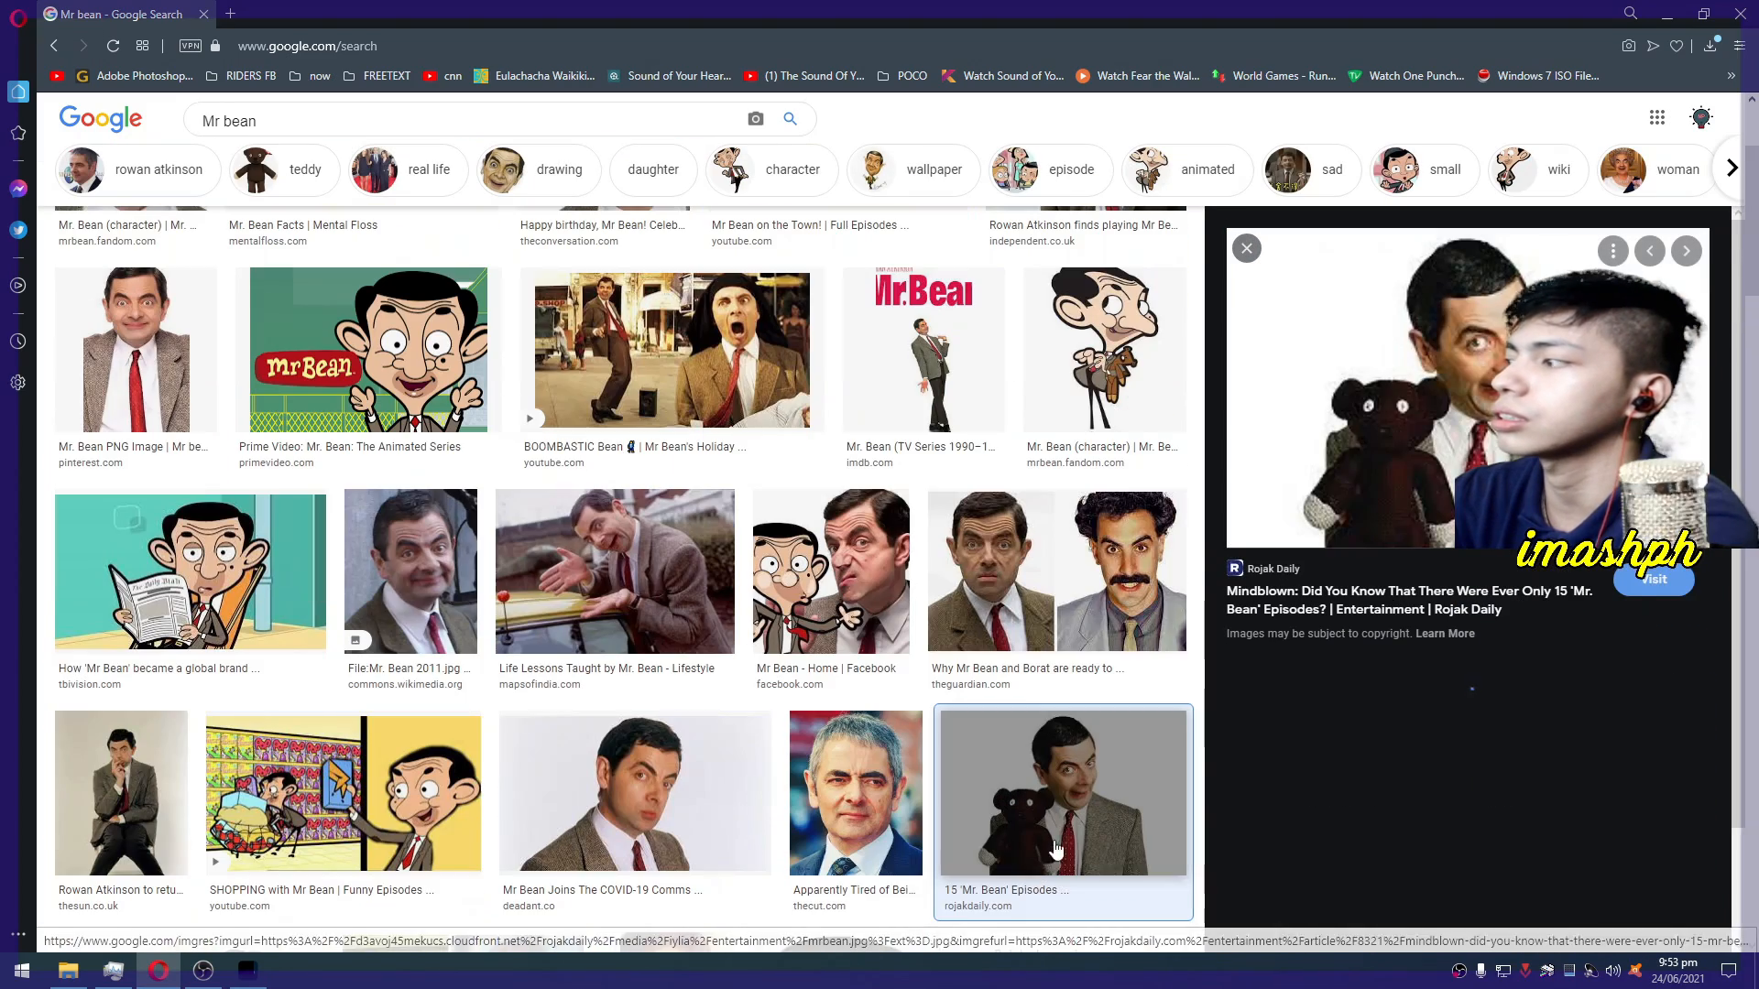
{"action": "right_click", "coordinate": [1492, 548]}
{"action": "left_click", "coordinate": [1629, 678]}
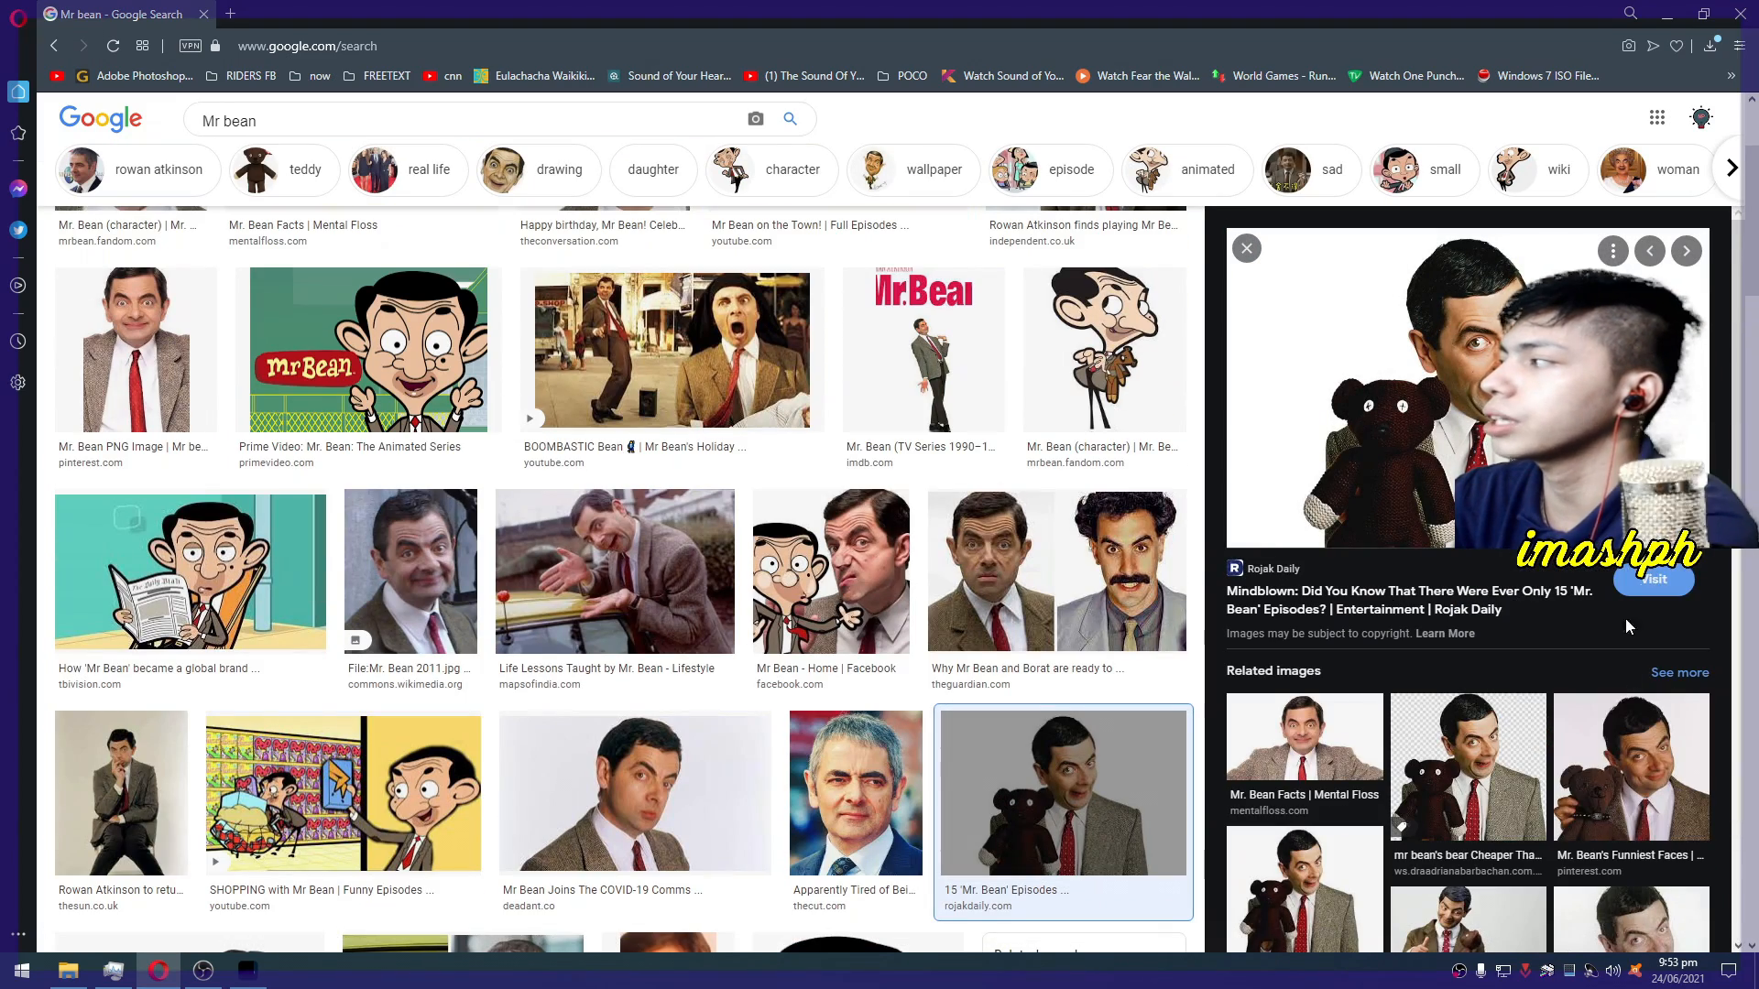
Switch back to Photoshop, paste the teddy bear picture and enlarge it to the full height of the canvas
{"action": "left_click", "coordinate": [1667, 13]}
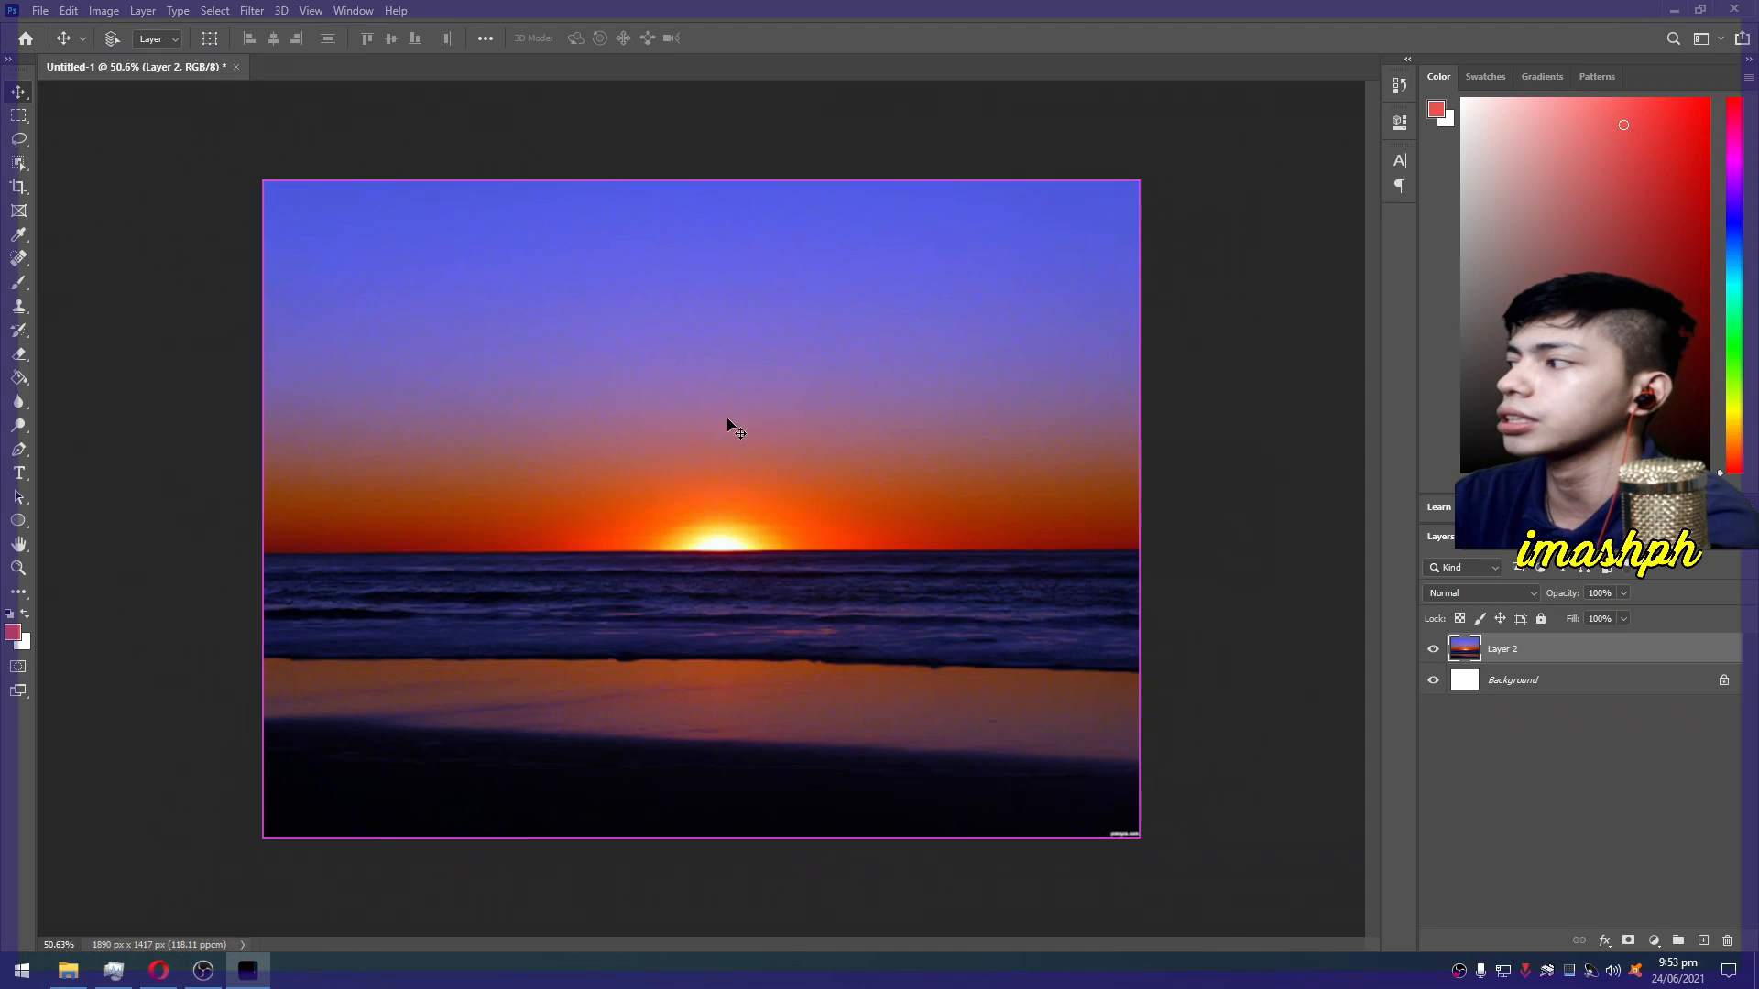
{"action": "key", "text": "ctrl+v"}
{"action": "key", "text": "ctrl+t"}
{"action": "left_click_drag", "start_coordinate": [701, 664], "coordinate": [701, 837]}
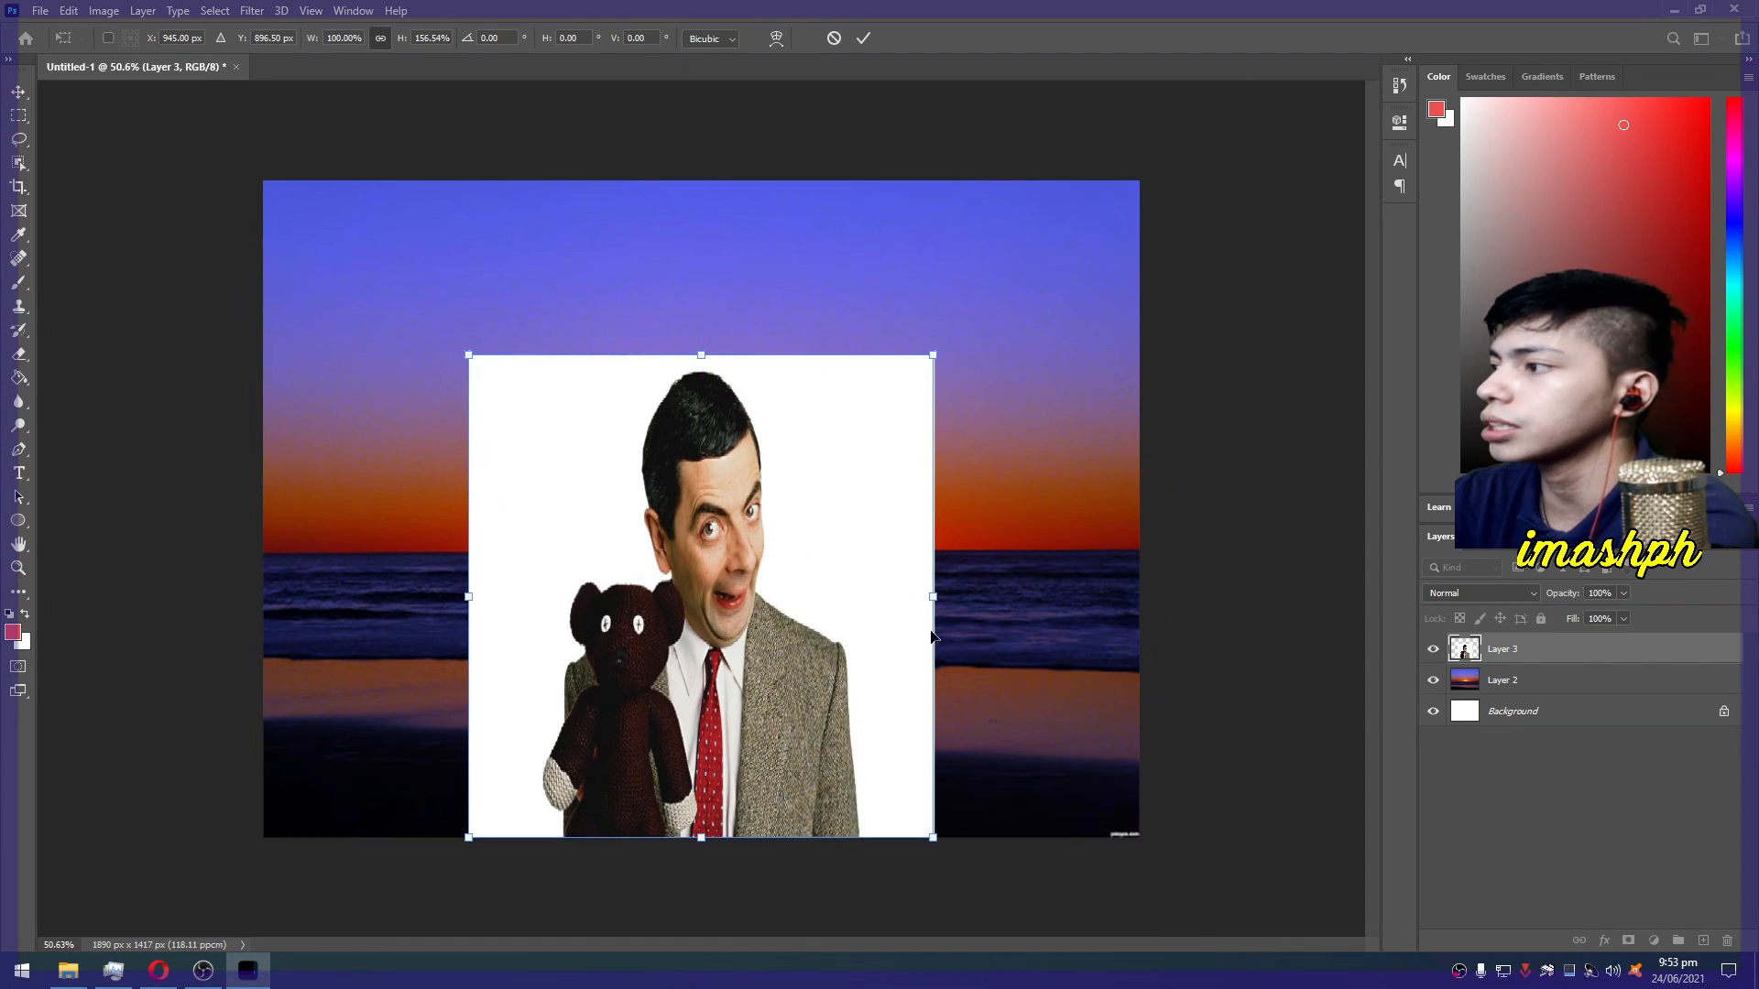
{"action": "left_click_drag", "start_coordinate": [934, 597], "coordinate": [949, 598]}
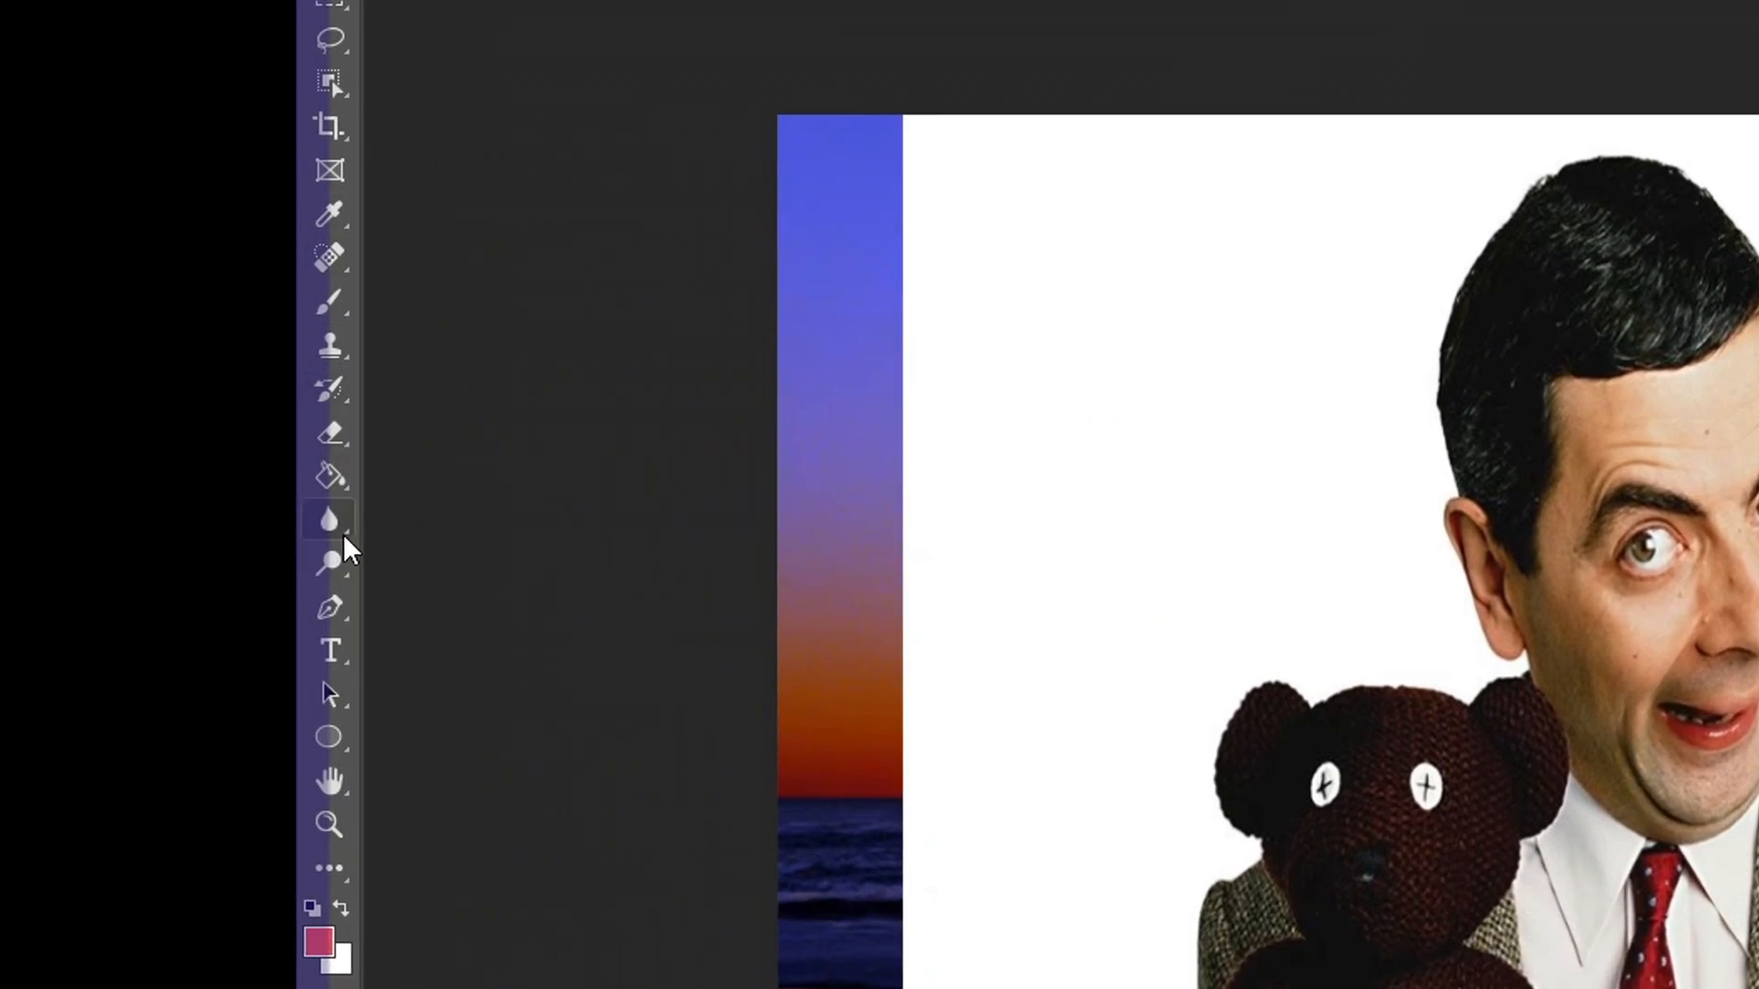
Erase the white background around Mr Bean and the teddy bear with the Magic Eraser tool
{"action": "left_click", "coordinate": [317, 513]}
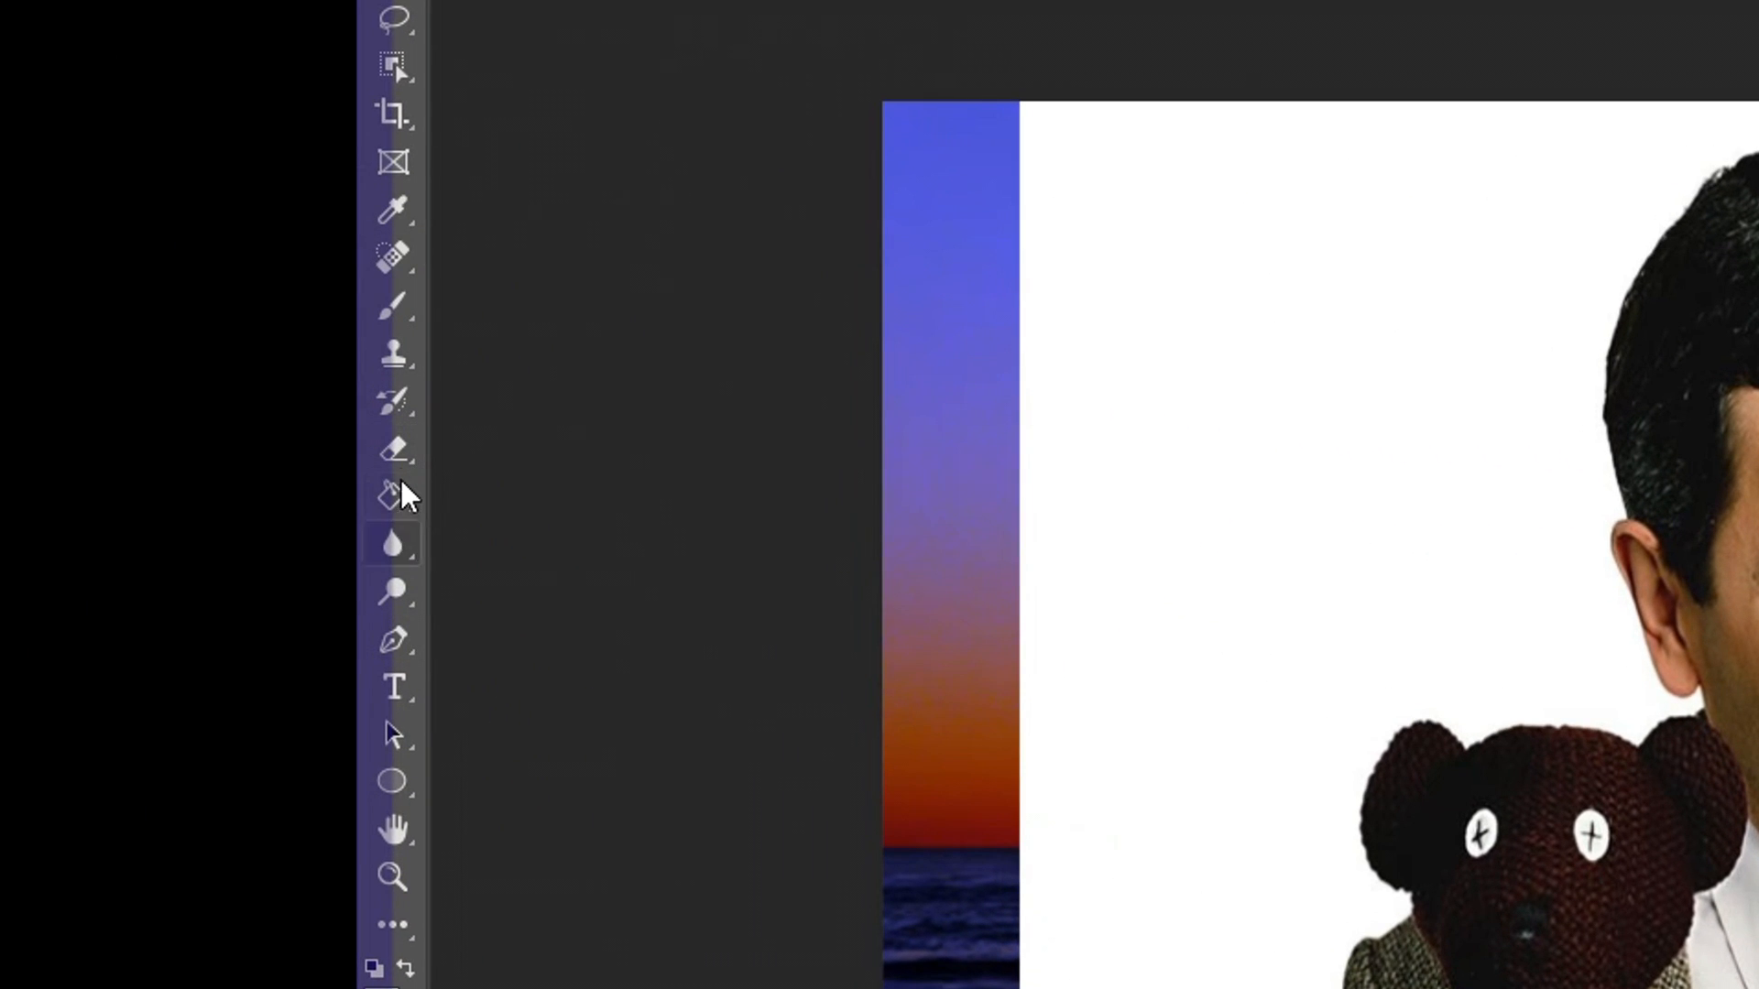
{"action": "left_click", "coordinate": [401, 468]}
{"action": "right_click", "coordinate": [401, 471]}
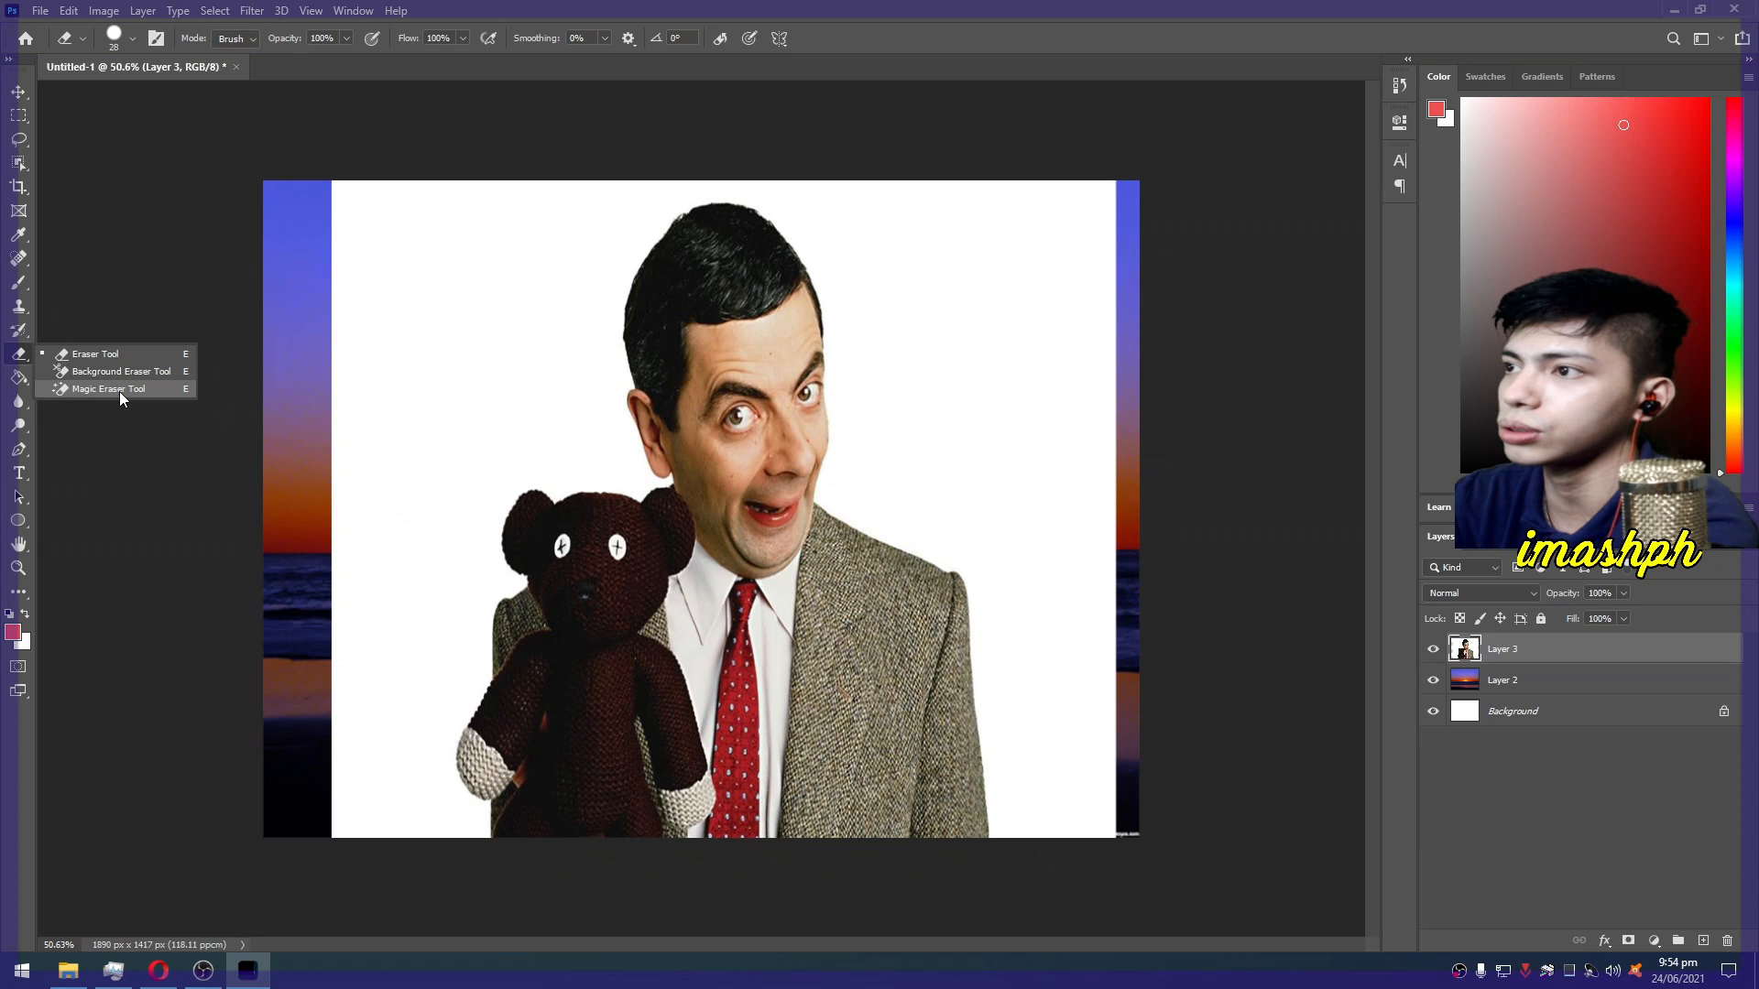
{"action": "left_click", "coordinate": [600, 522]}
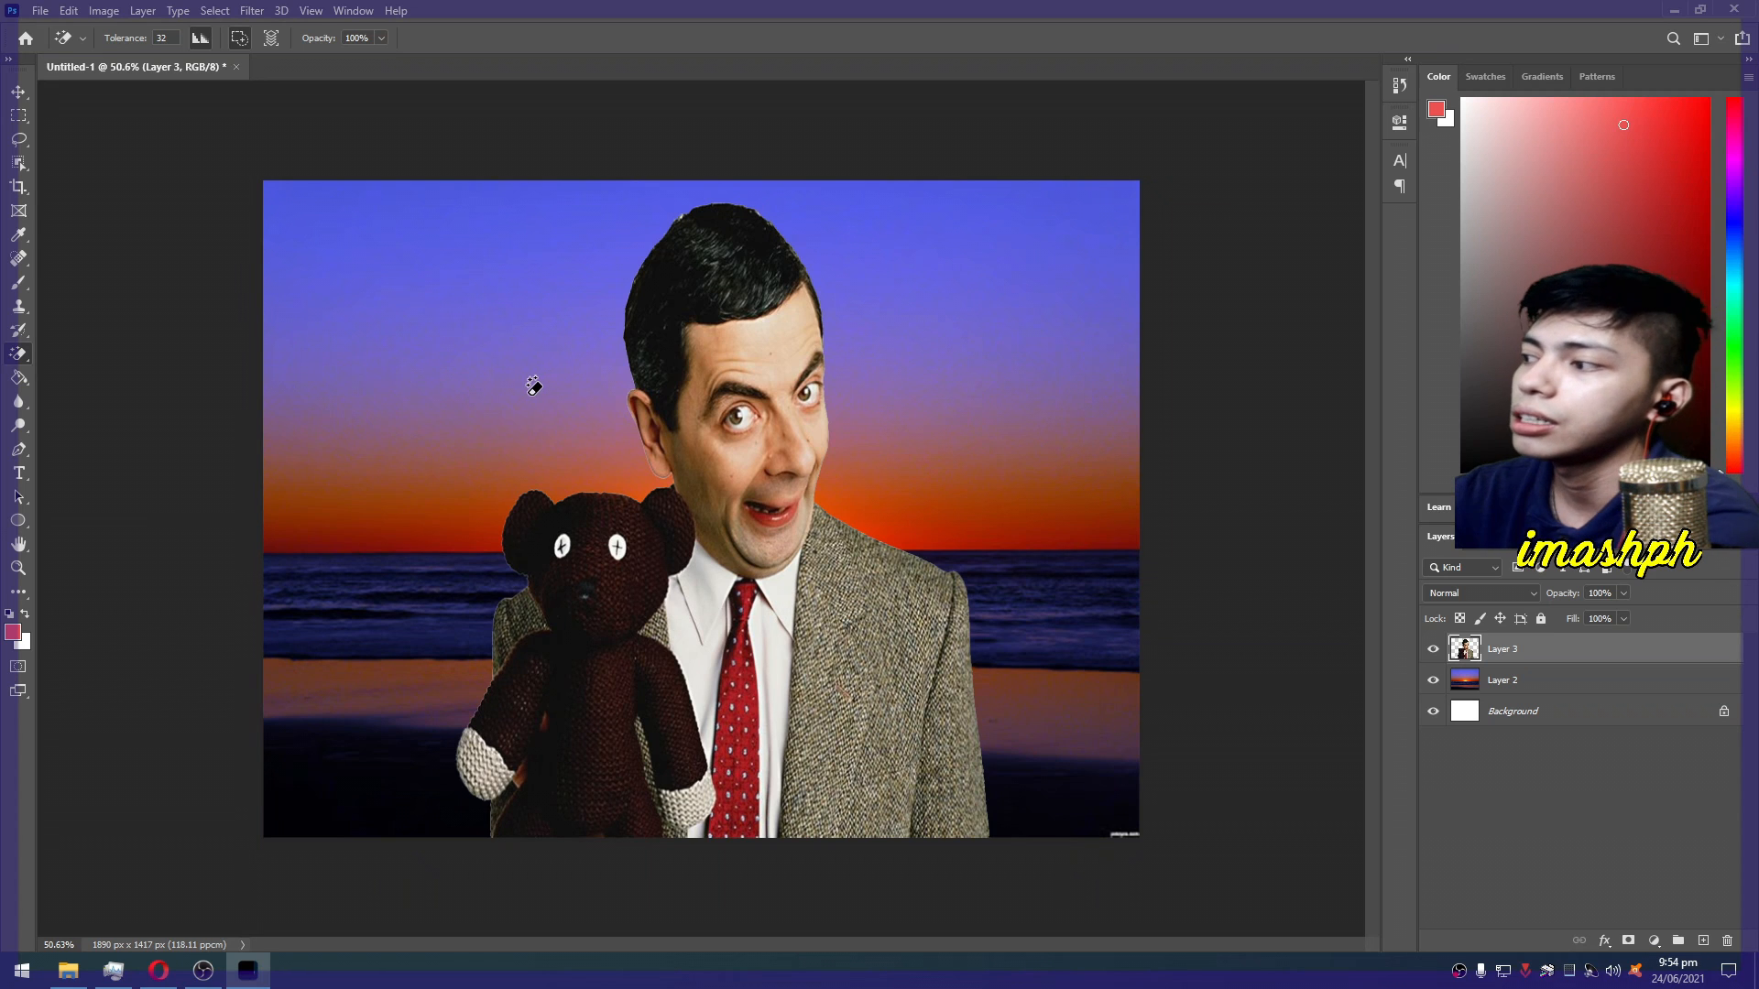
Erase the white patch on the upper left edge of Mr Bean's hair with the Magic Eraser
{"action": "scroll", "coordinate": [707, 354], "scroll_direction": "up", "scroll_amount": 3}
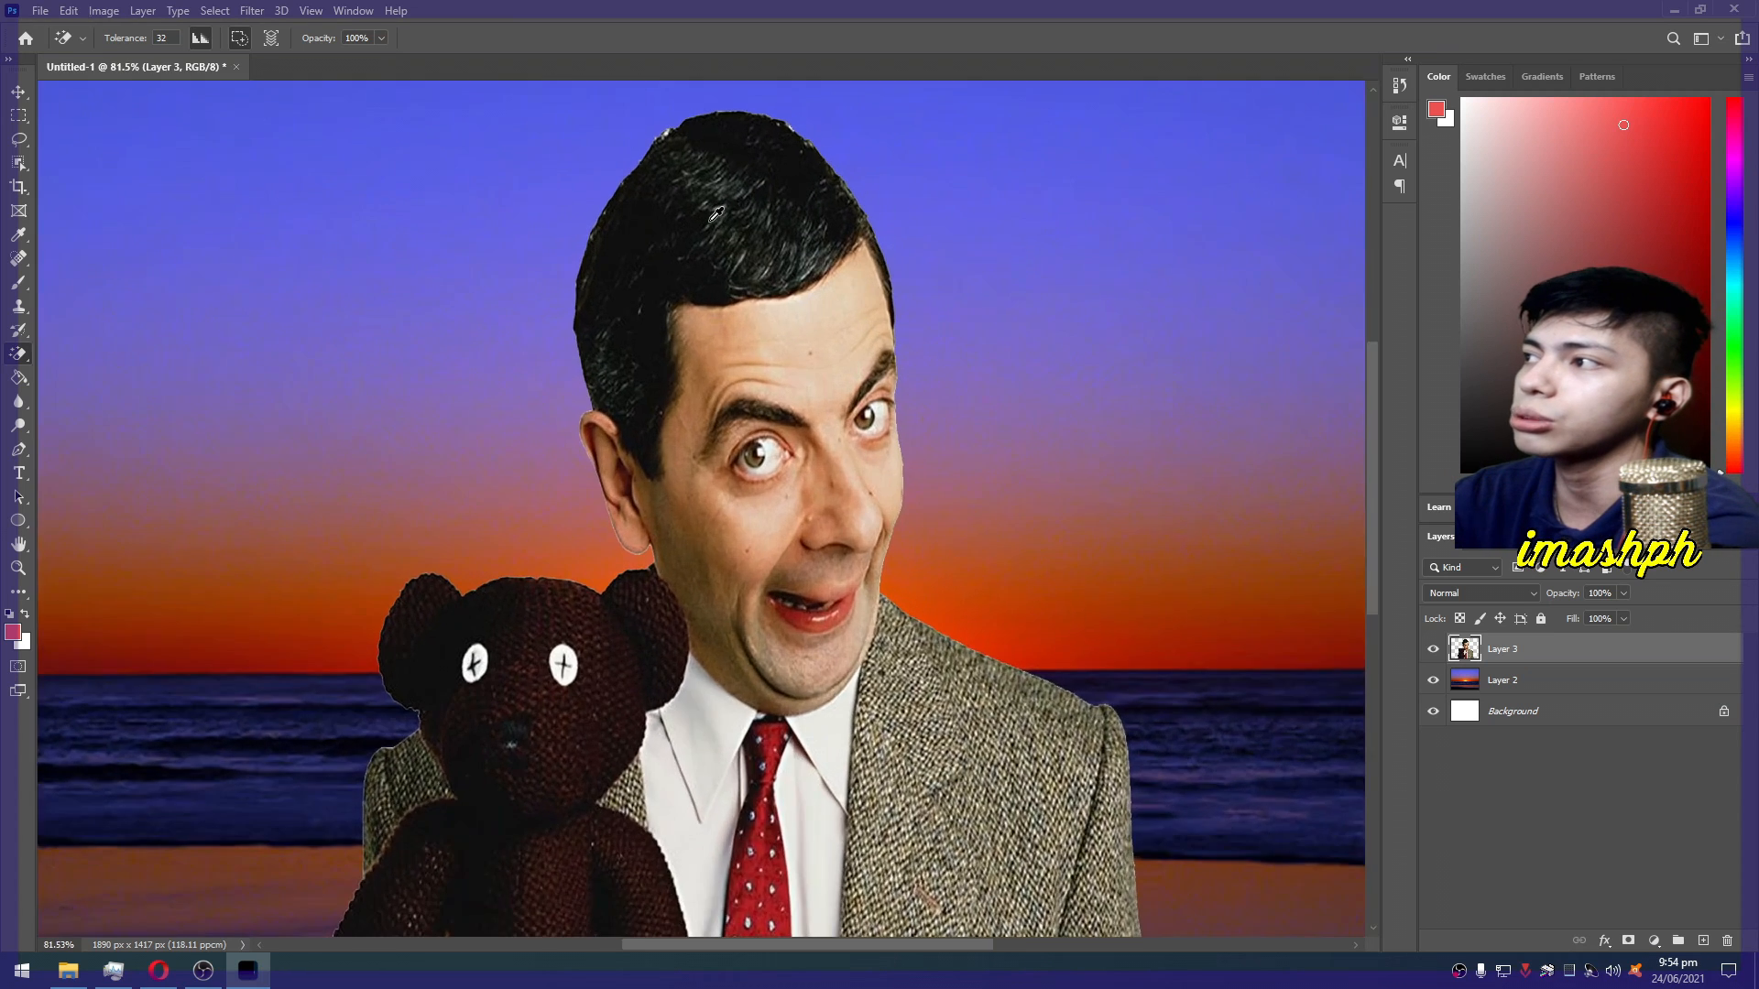
{"action": "scroll", "coordinate": [717, 214], "scroll_direction": "up", "scroll_amount": 10}
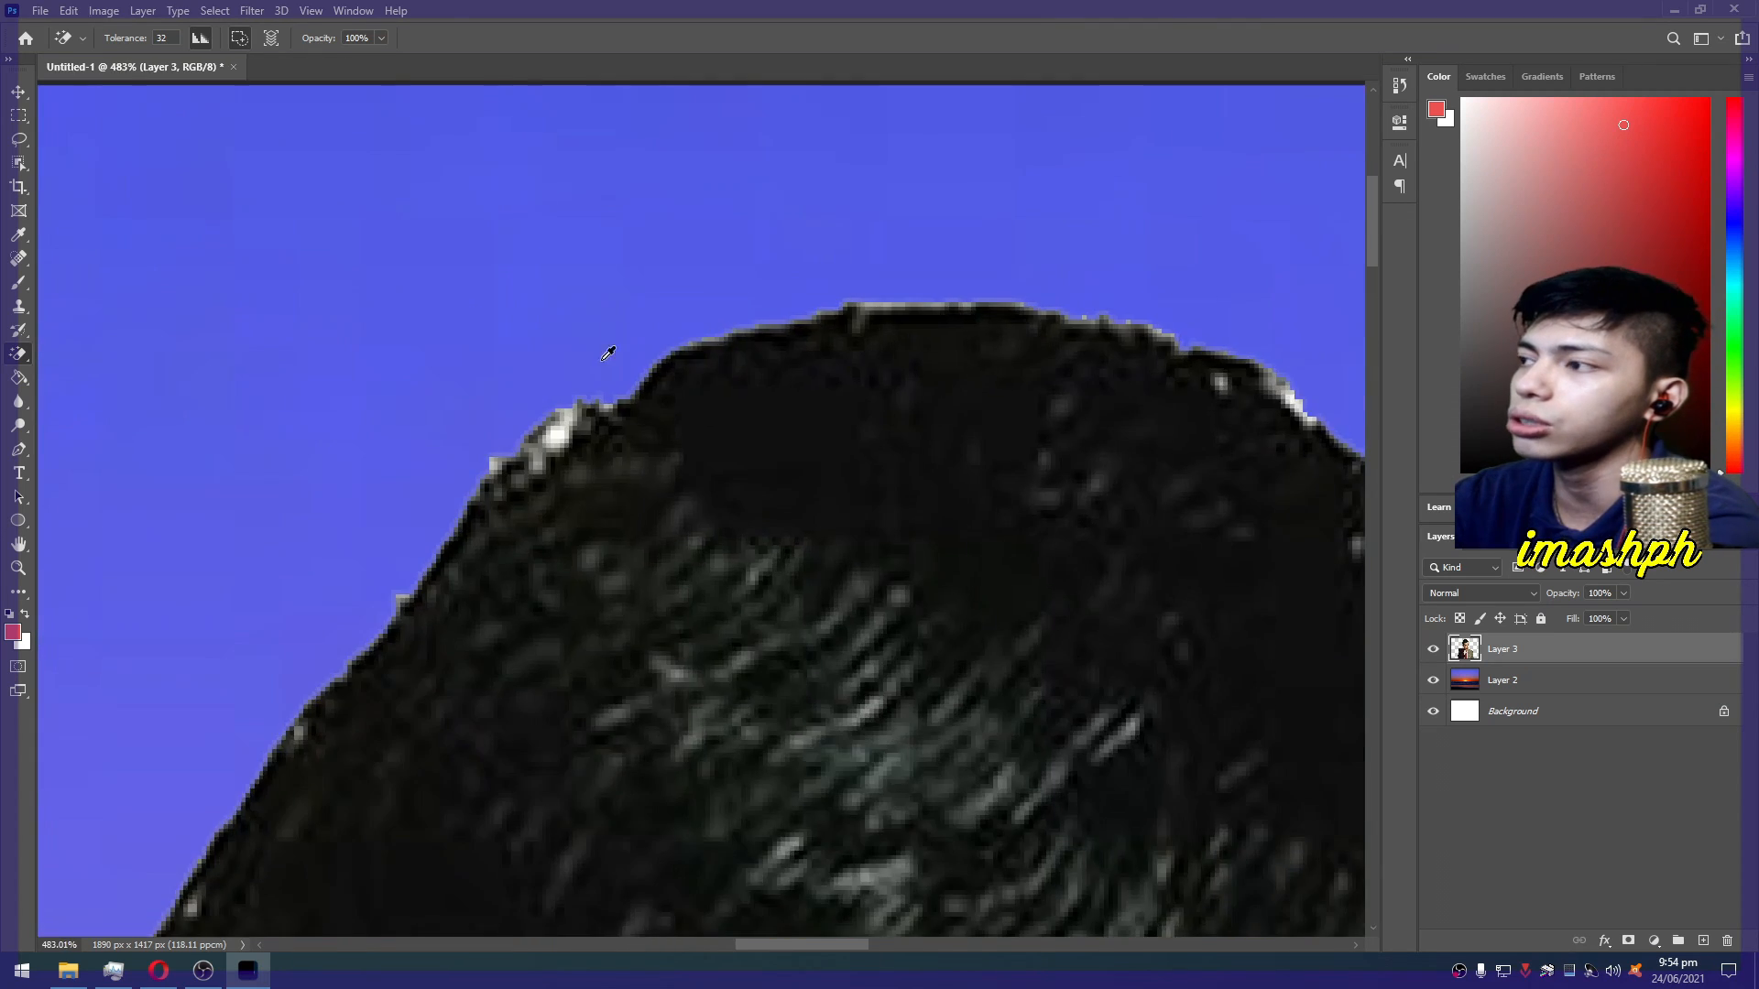
{"action": "mouse_move", "coordinate": [560, 420]}
{"action": "left_mouse_down"}
{"action": "mouse_move", "coordinate": [541, 424]}
{"action": "mouse_move", "coordinate": [554, 430]}
{"action": "left_mouse_up"}
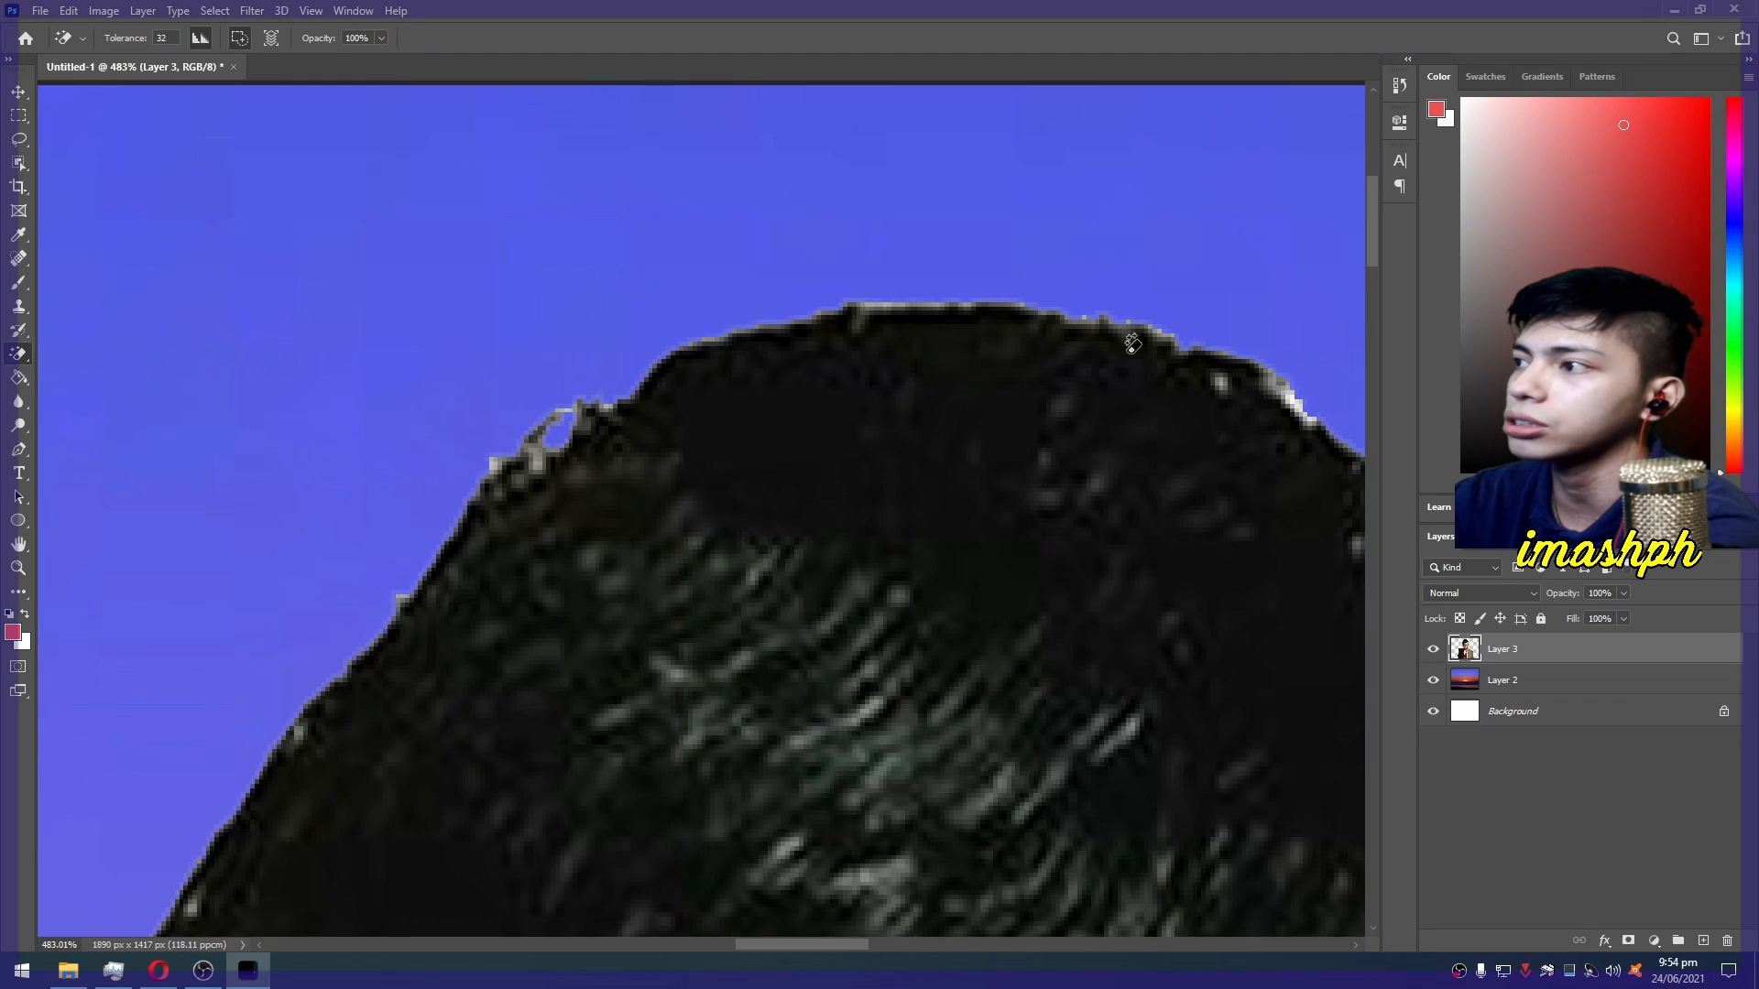
Try to erase the white spot on the upper right edge of the hair with the Magic Eraser, and undo it
{"action": "scroll", "coordinate": [1301, 403], "scroll_direction": "up", "scroll_amount": 1}
{"action": "left_click", "coordinate": [1296, 414]}
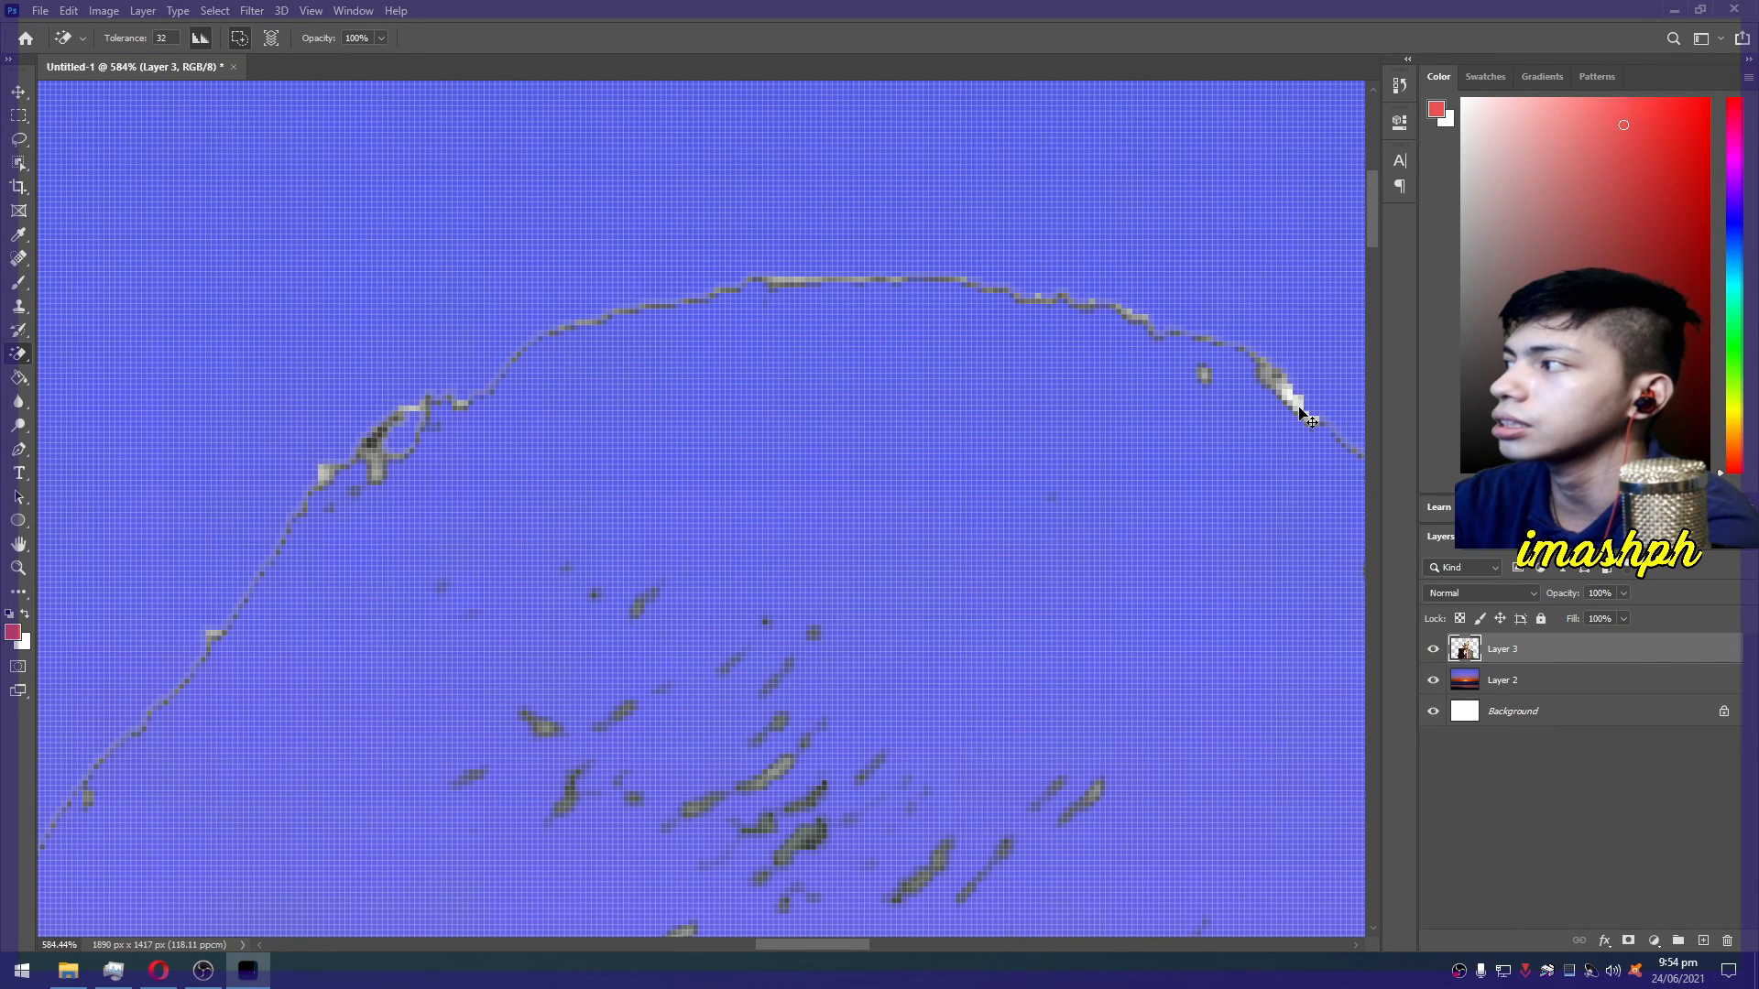
{"action": "key", "text": "ctrl+z"}
Apply the Magic Eraser to the skin of Mr Bean's forehead and undo the erasure
{"action": "scroll", "coordinate": [1293, 410], "scroll_direction": "down", "scroll_amount": 10}
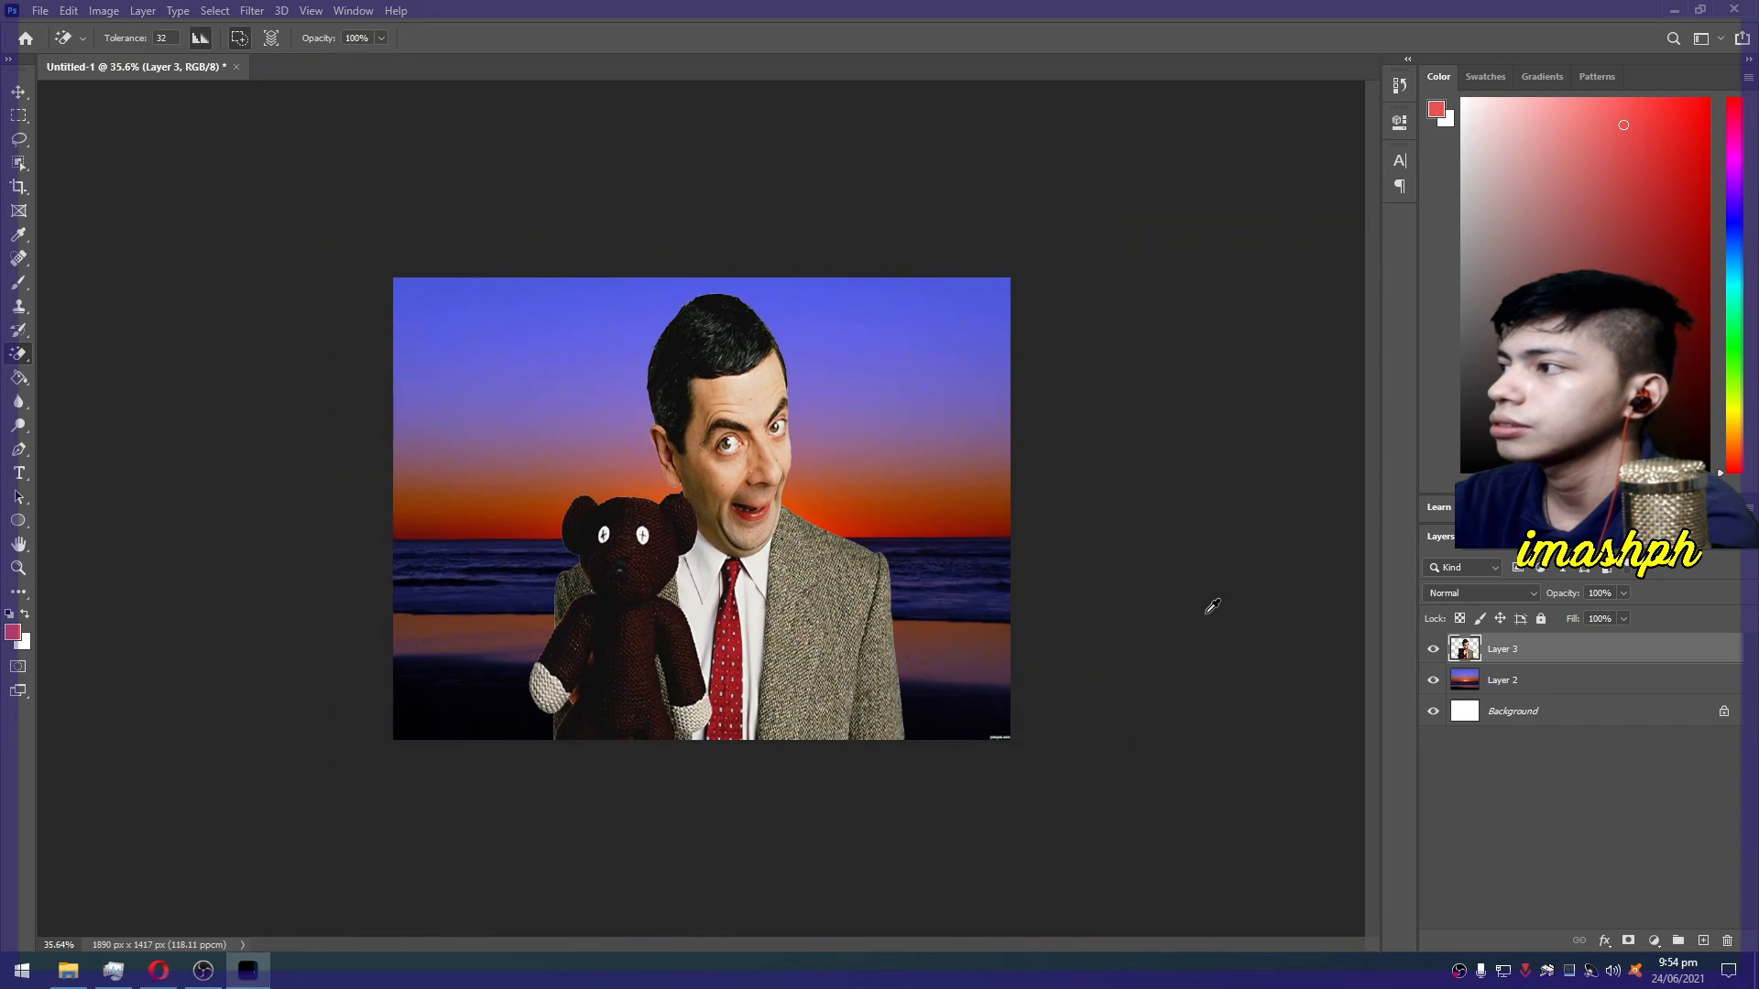
{"action": "scroll", "coordinate": [946, 609], "scroll_direction": "up", "scroll_amount": 2}
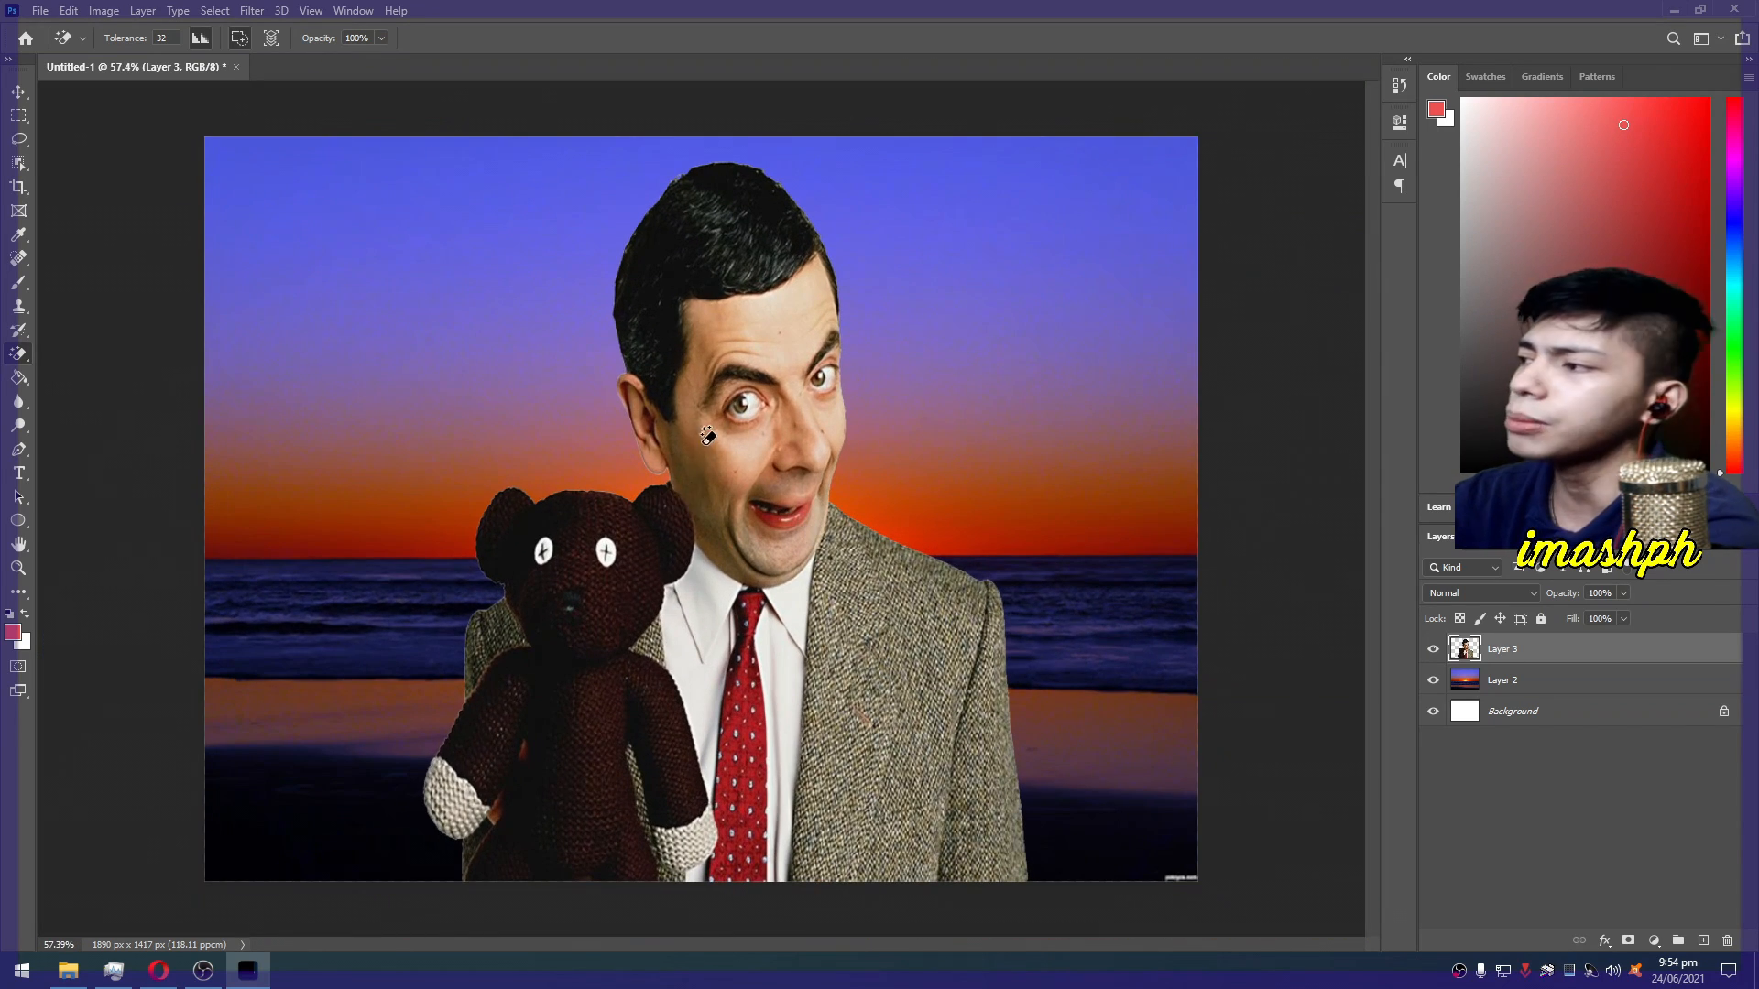
{"action": "left_click", "coordinate": [760, 365]}
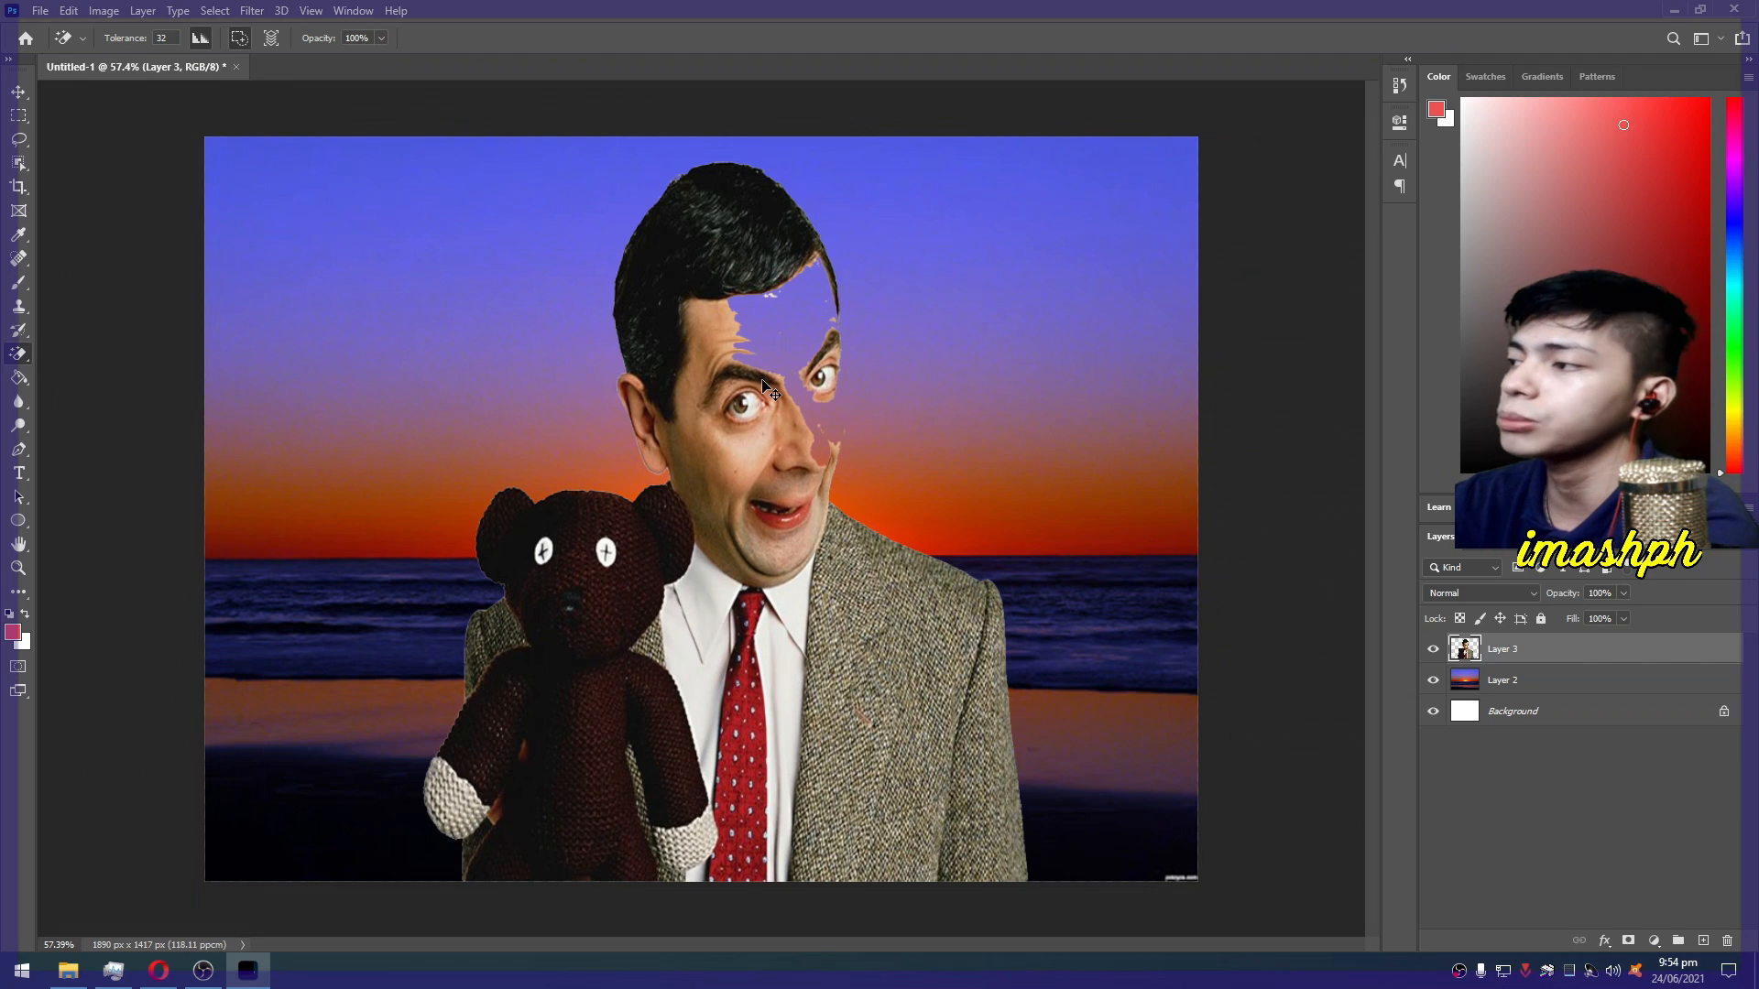
{"action": "key", "text": "ctrl+z"}
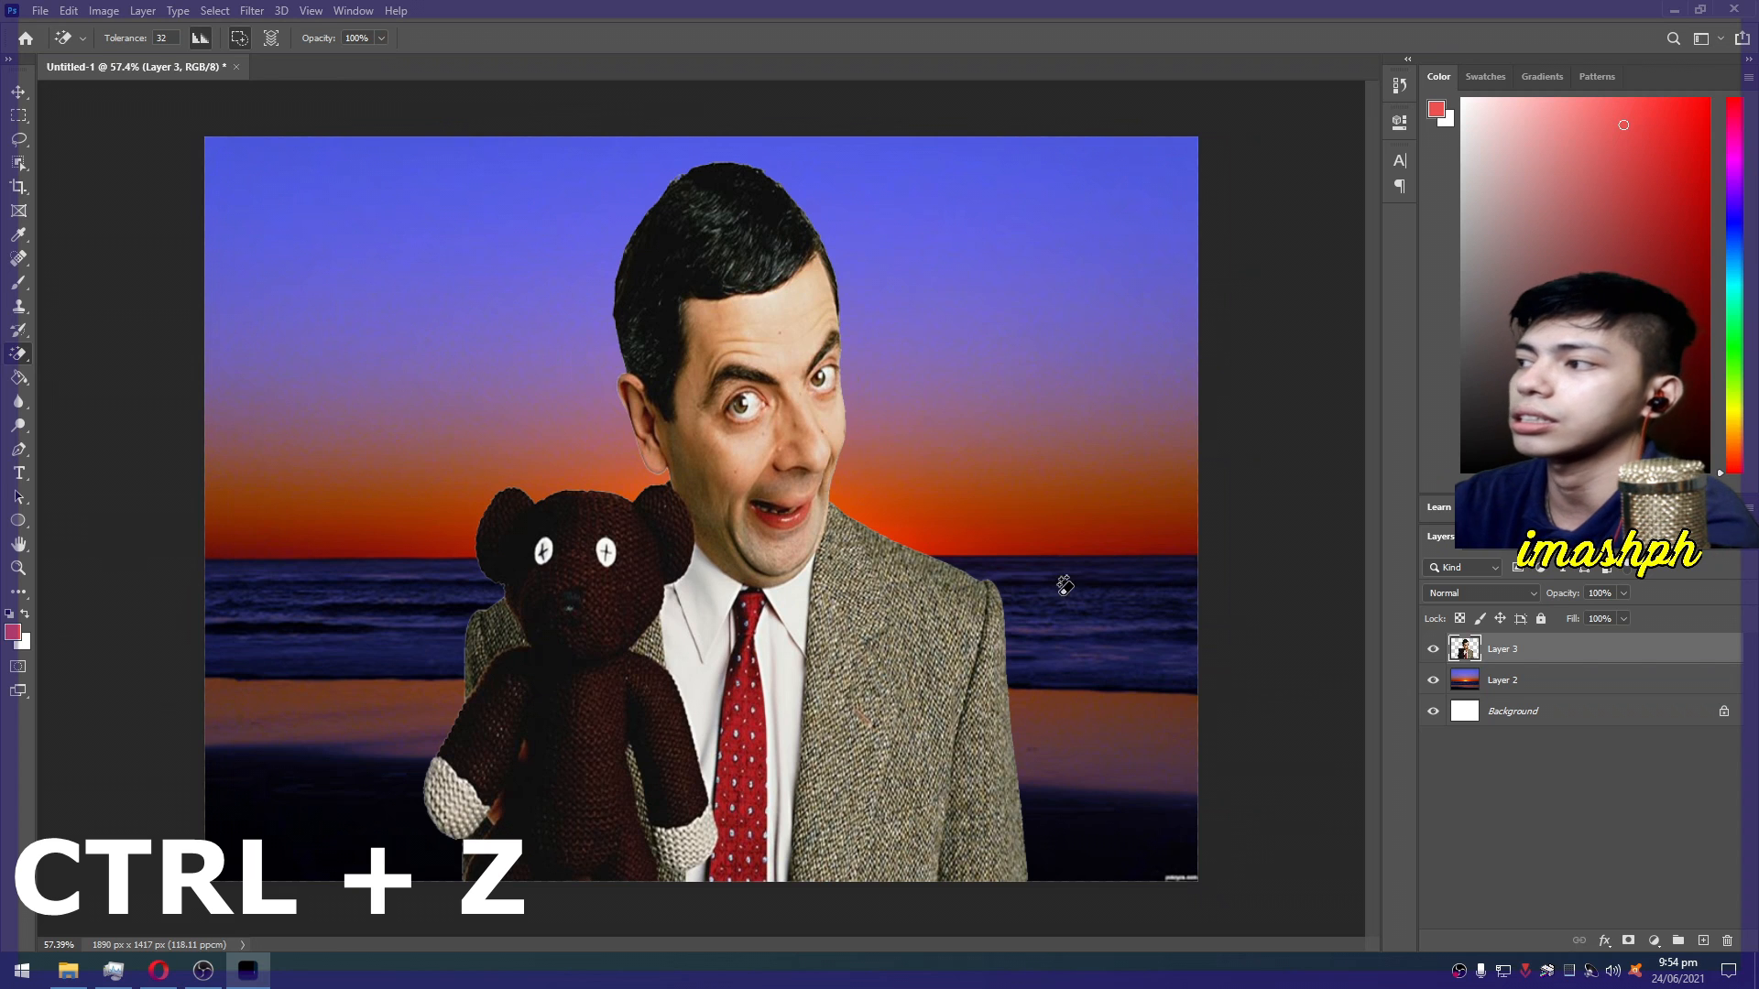
{"action": "scroll", "coordinate": [834, 558], "scroll_direction": "up", "scroll_amount": 1}
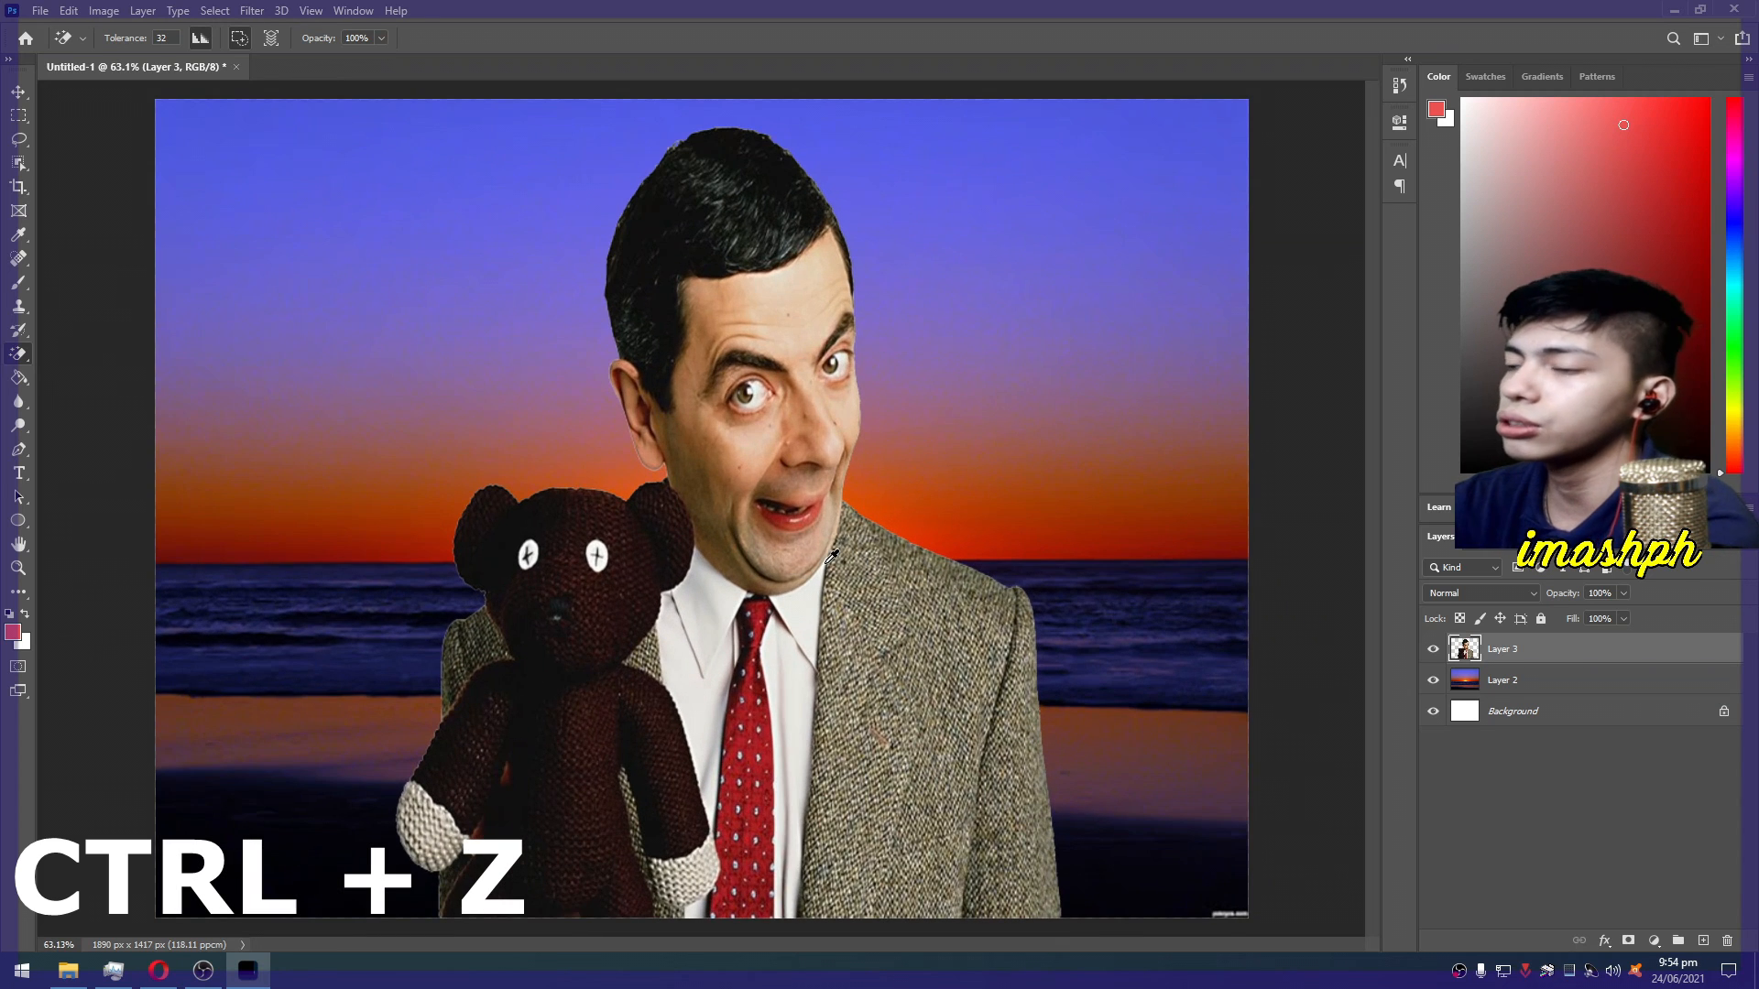